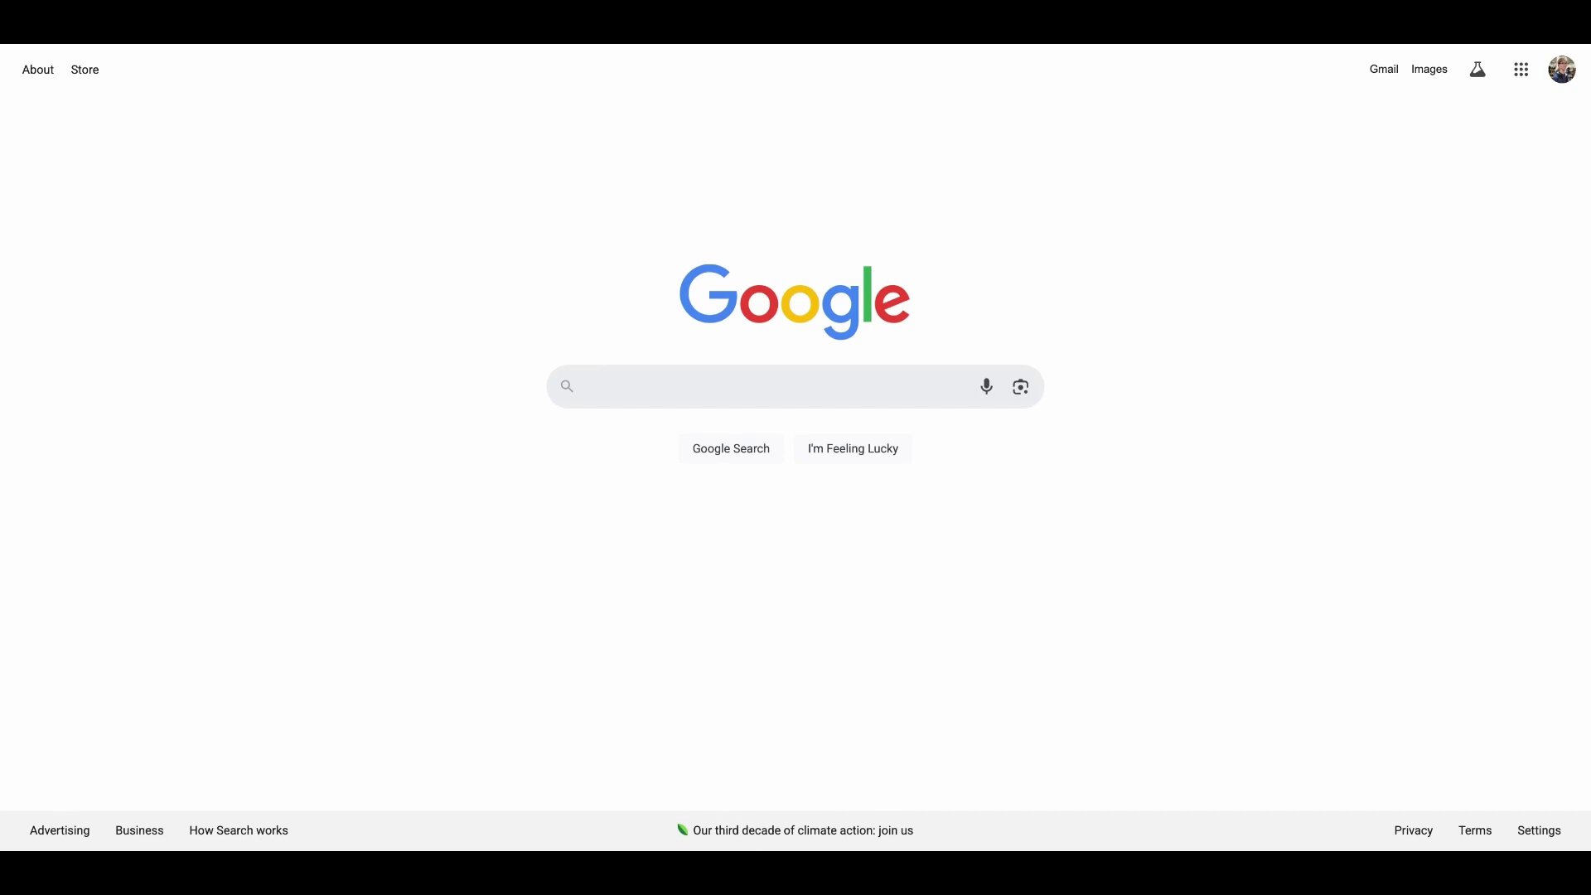
- Search Google for 'google ai studio'
left_click(883, 382)
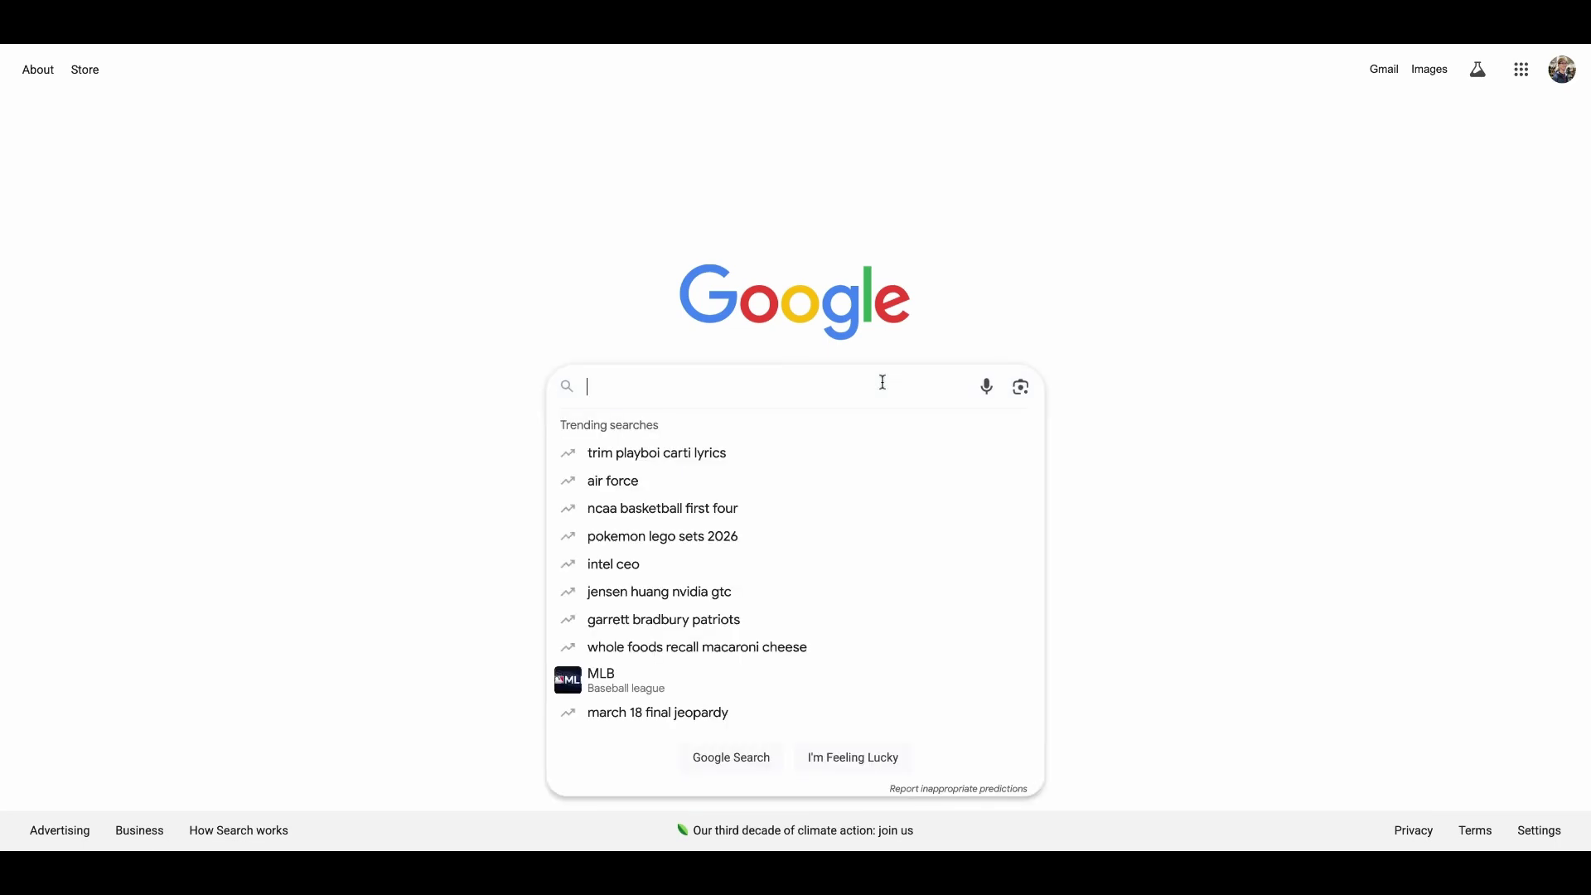
type("google ai studio")
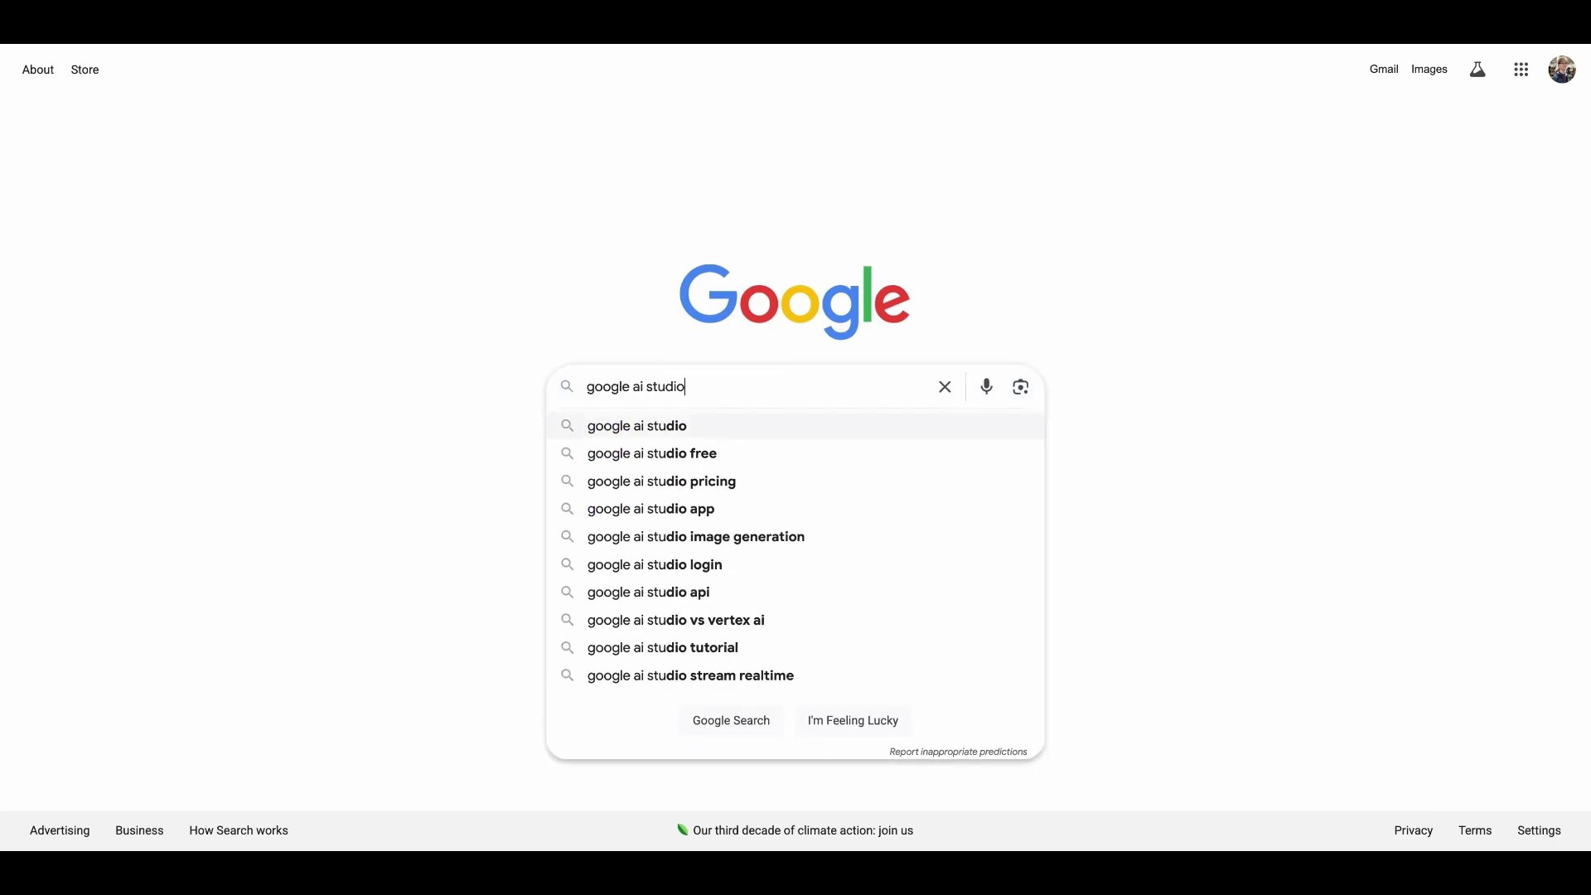
key("Return")
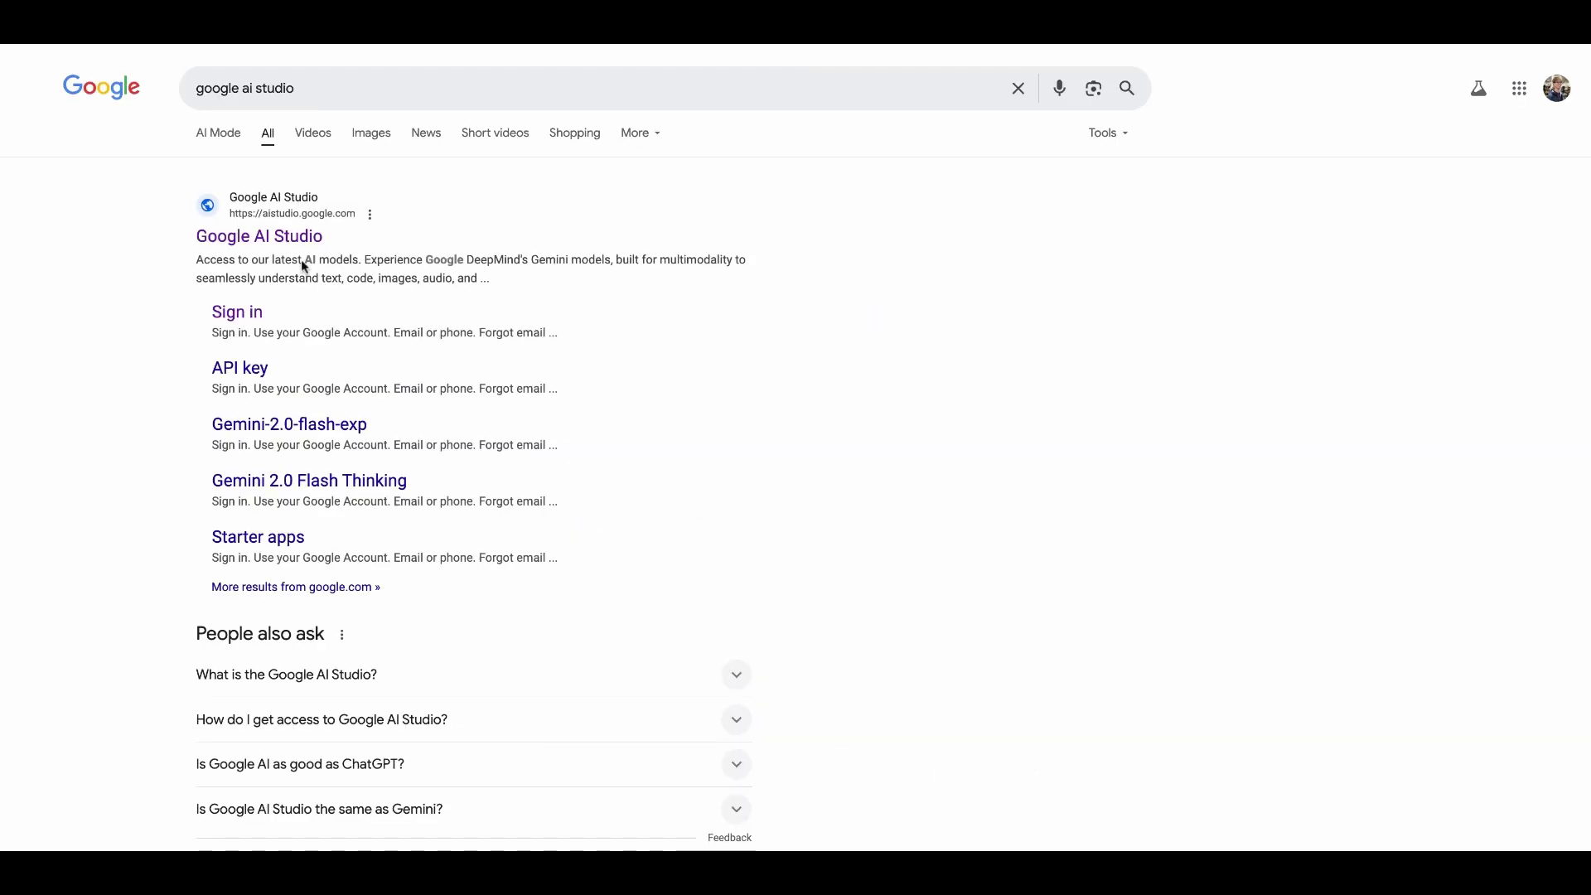
left_click(291, 251)
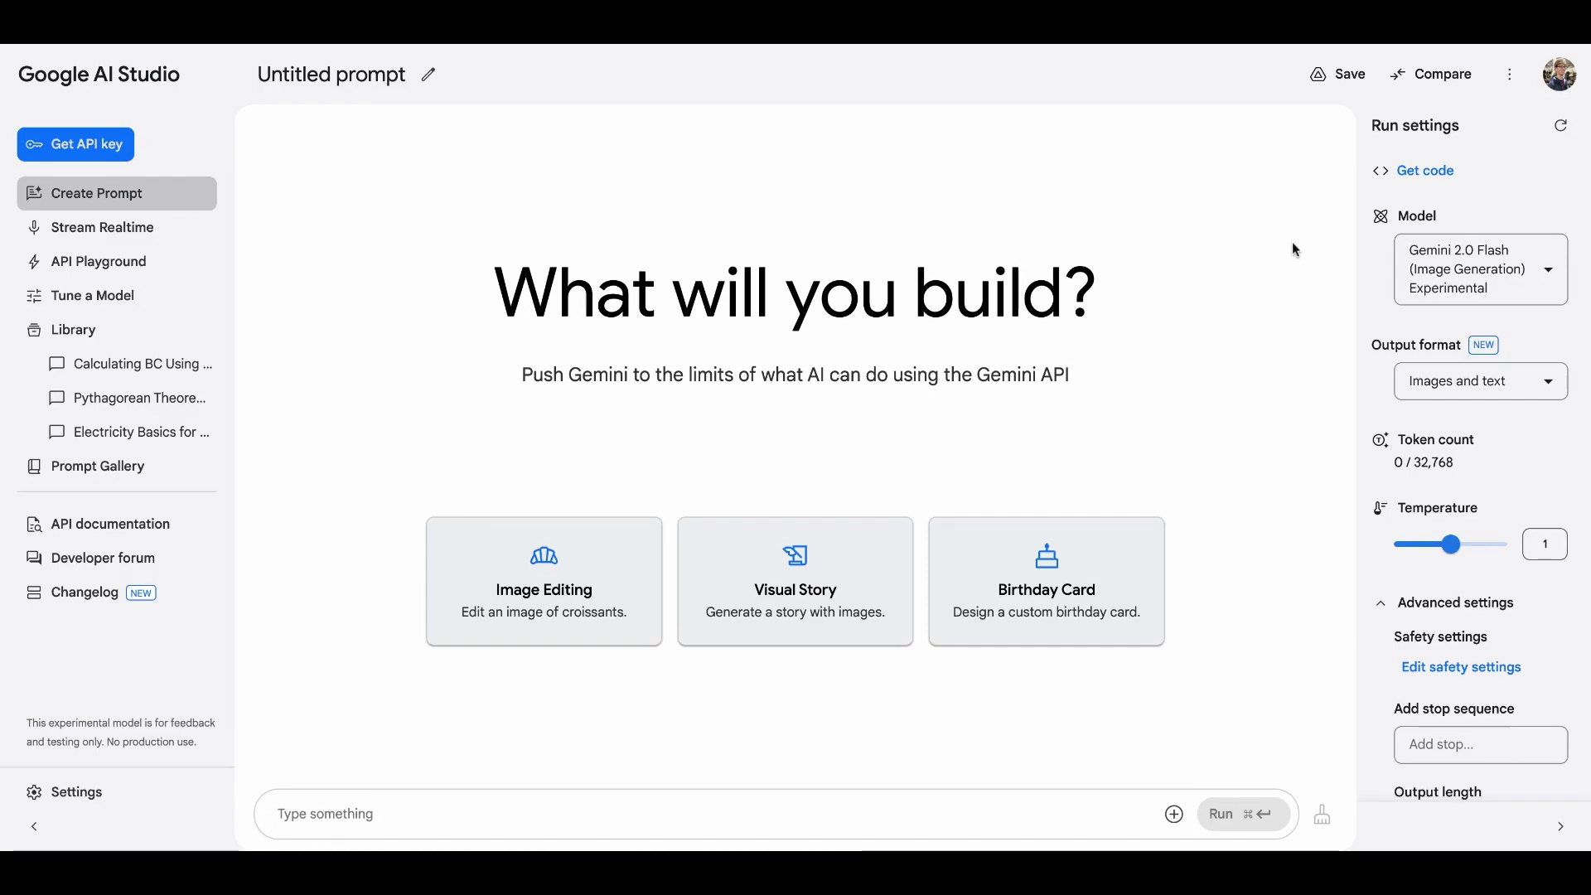
left_click(1483, 284)
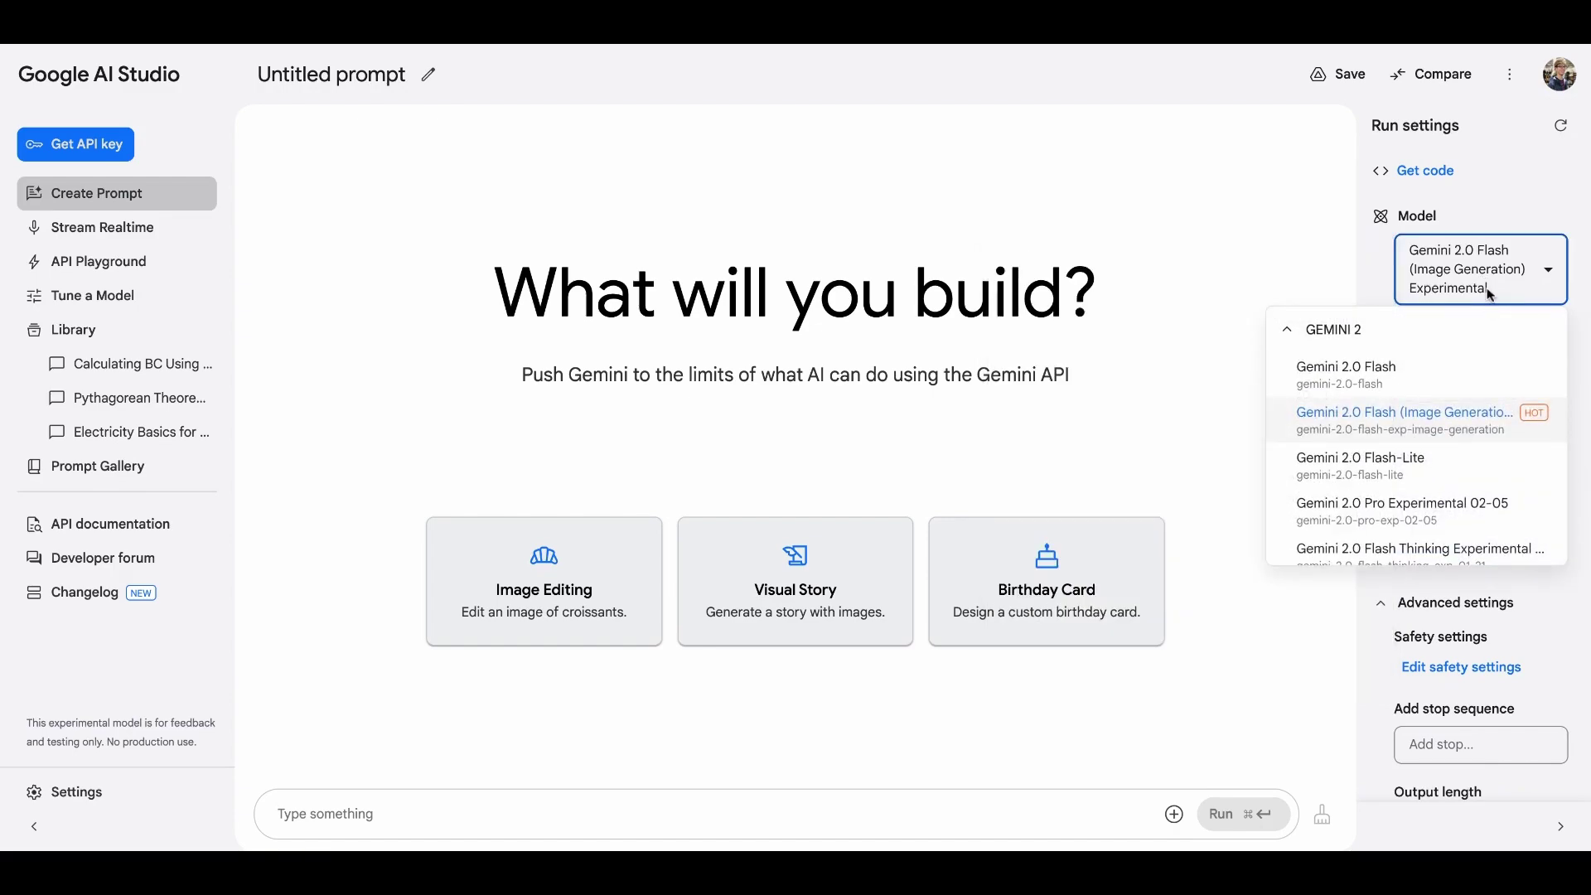
mouse_move(1380, 427)
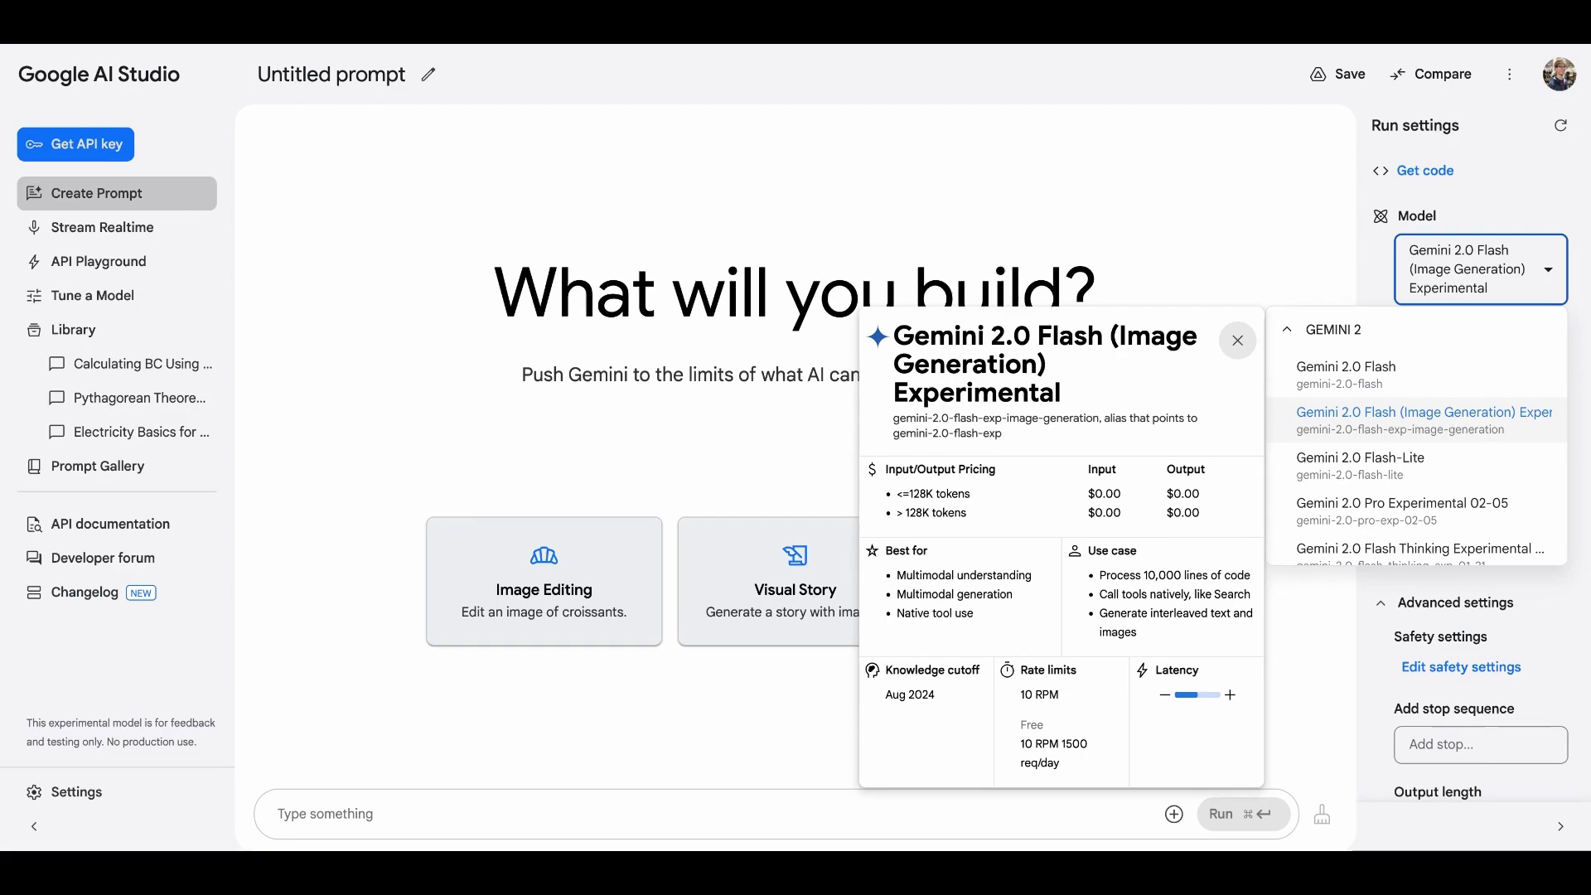
left_click(1409, 420)
left_click(1472, 386)
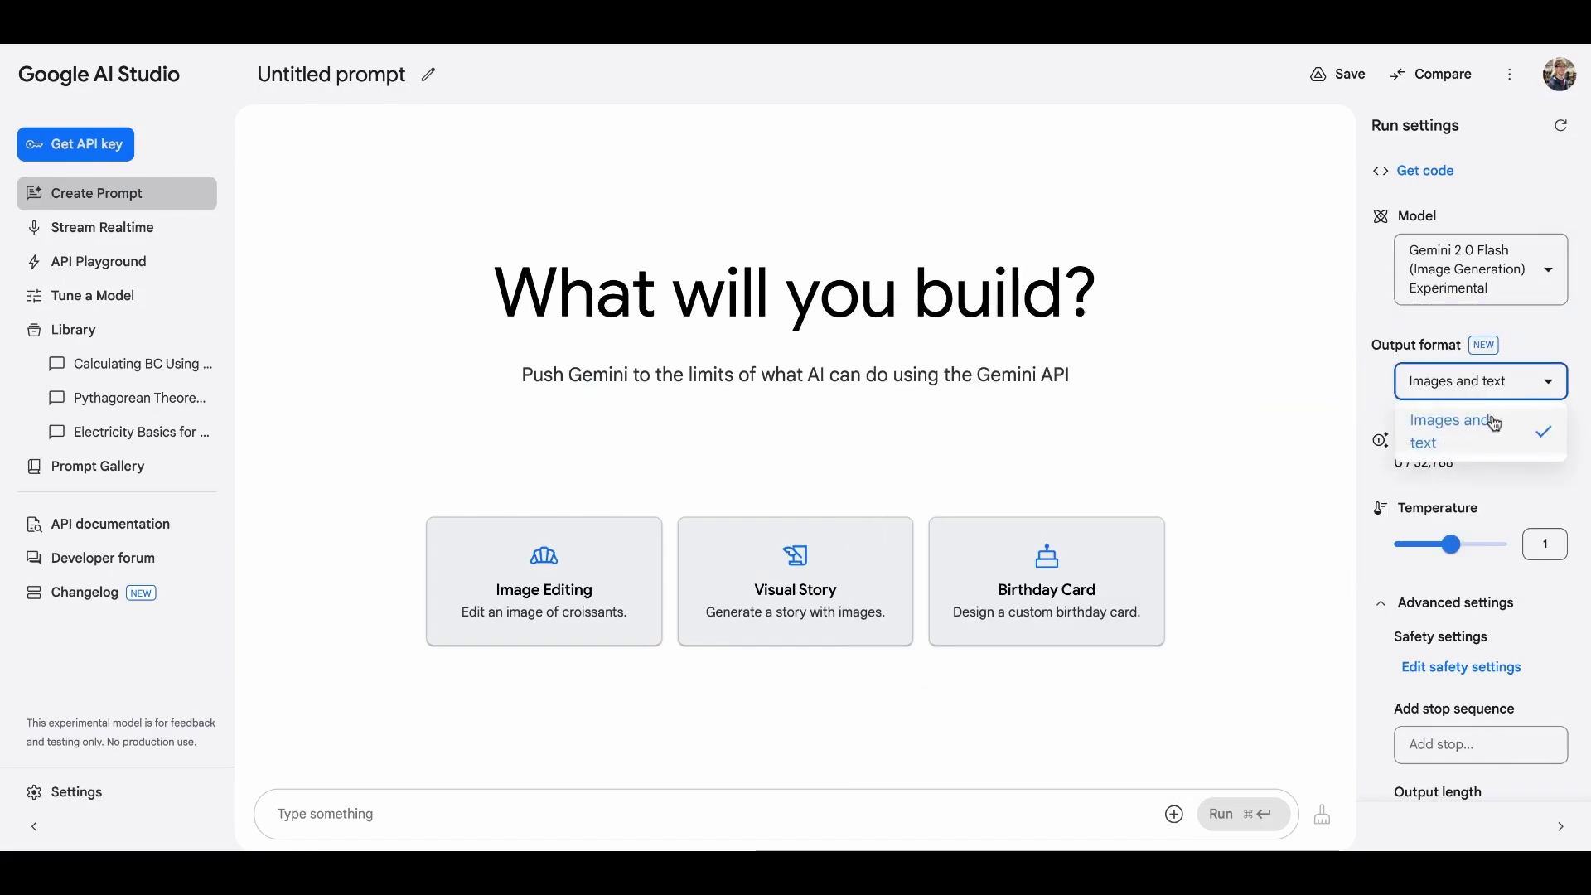
left_click(1360, 347)
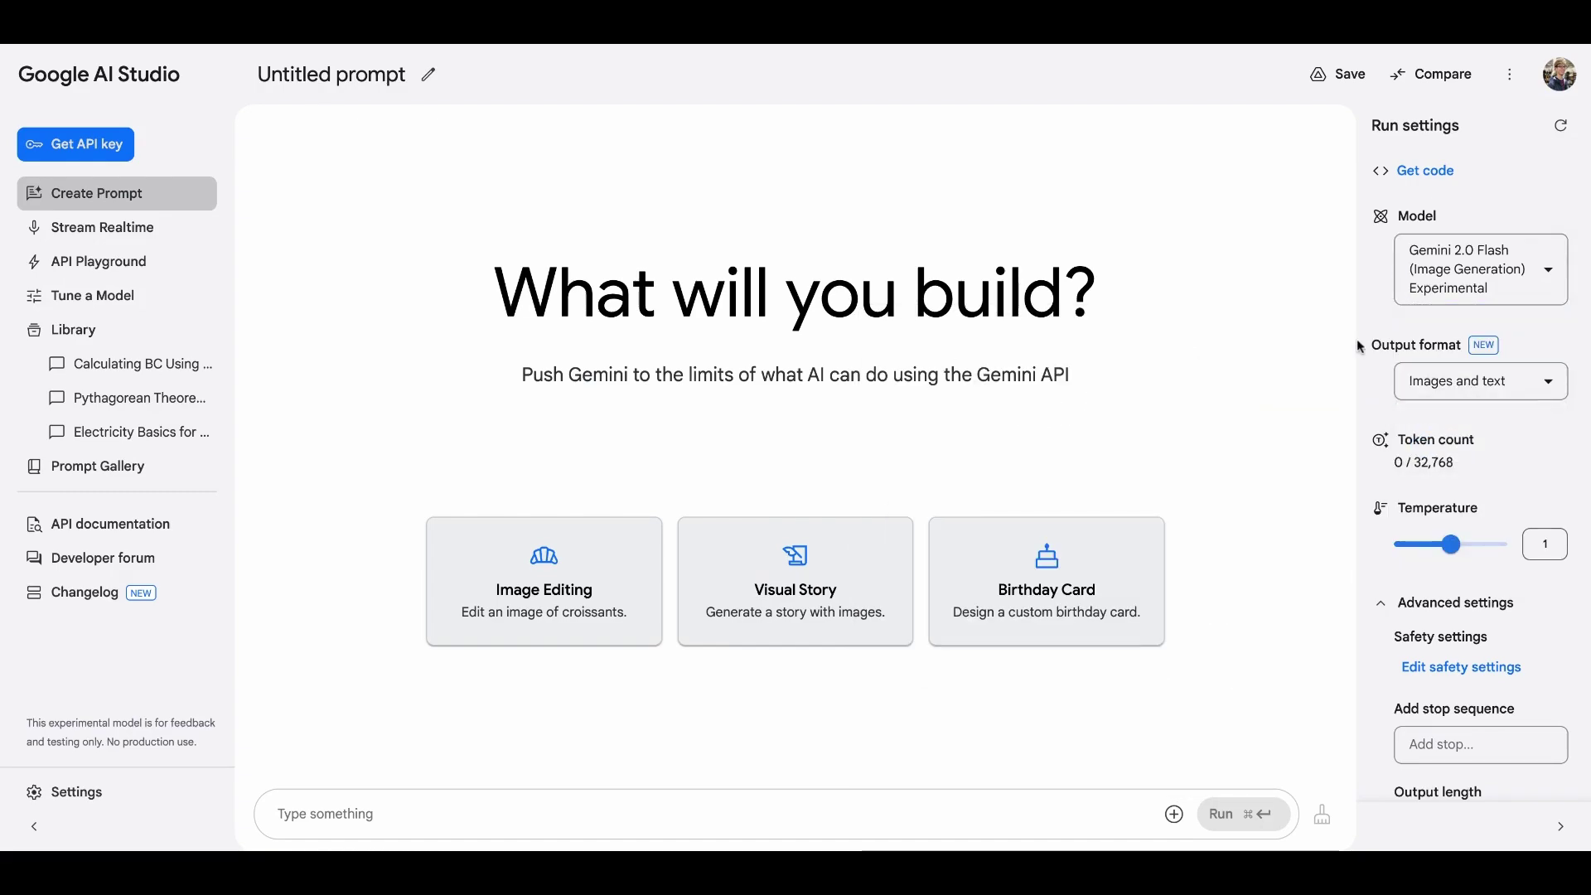
left_click(1461, 667)
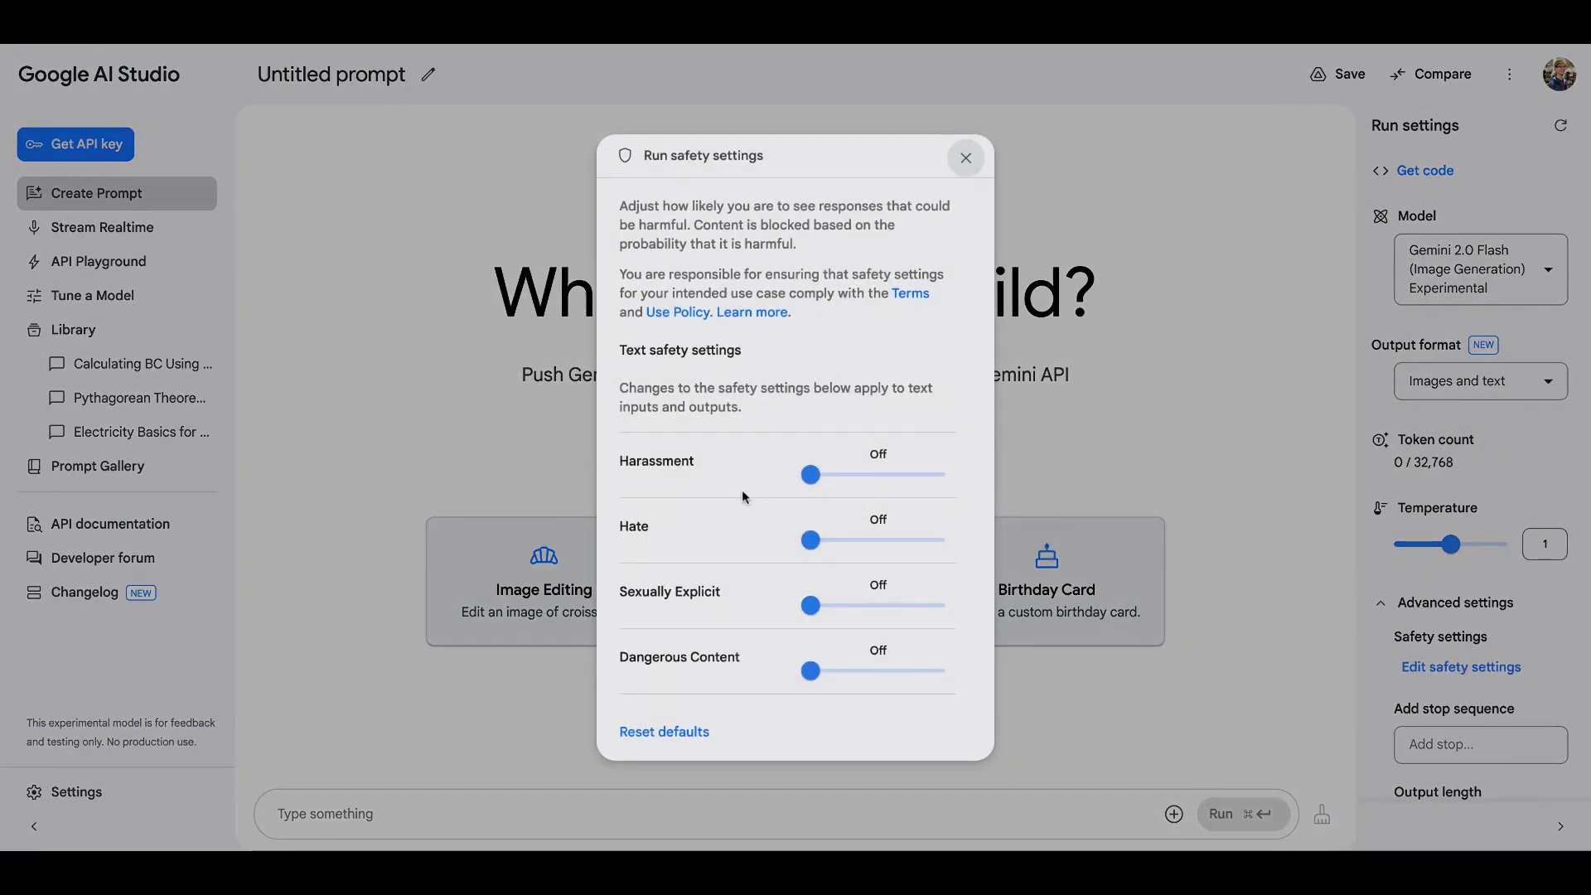
scroll(900, 502, "down", 2)
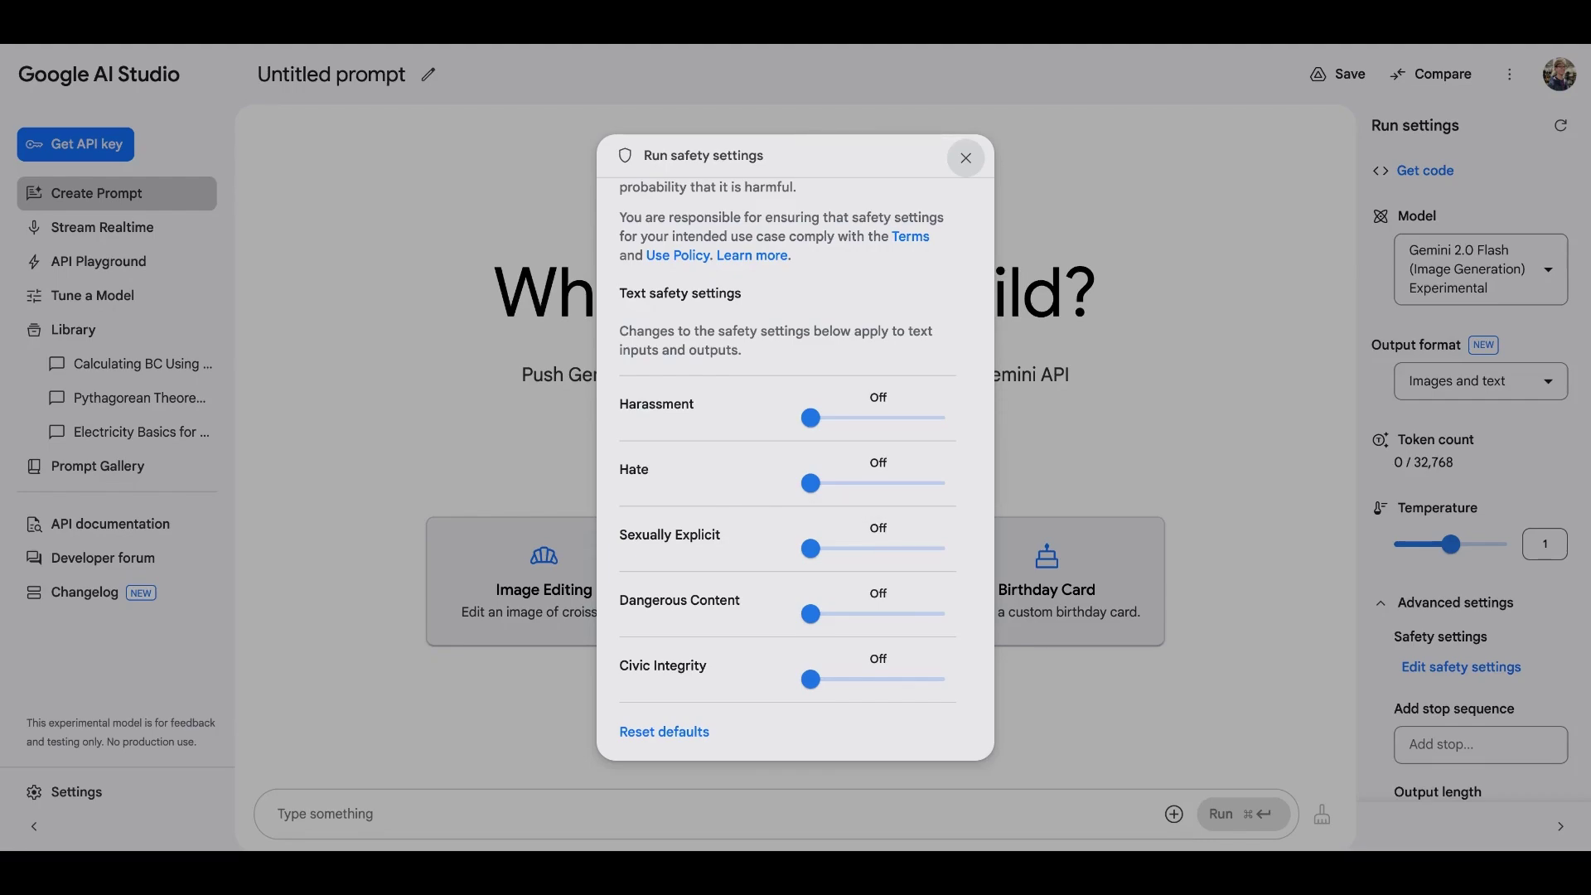
key("Escape")
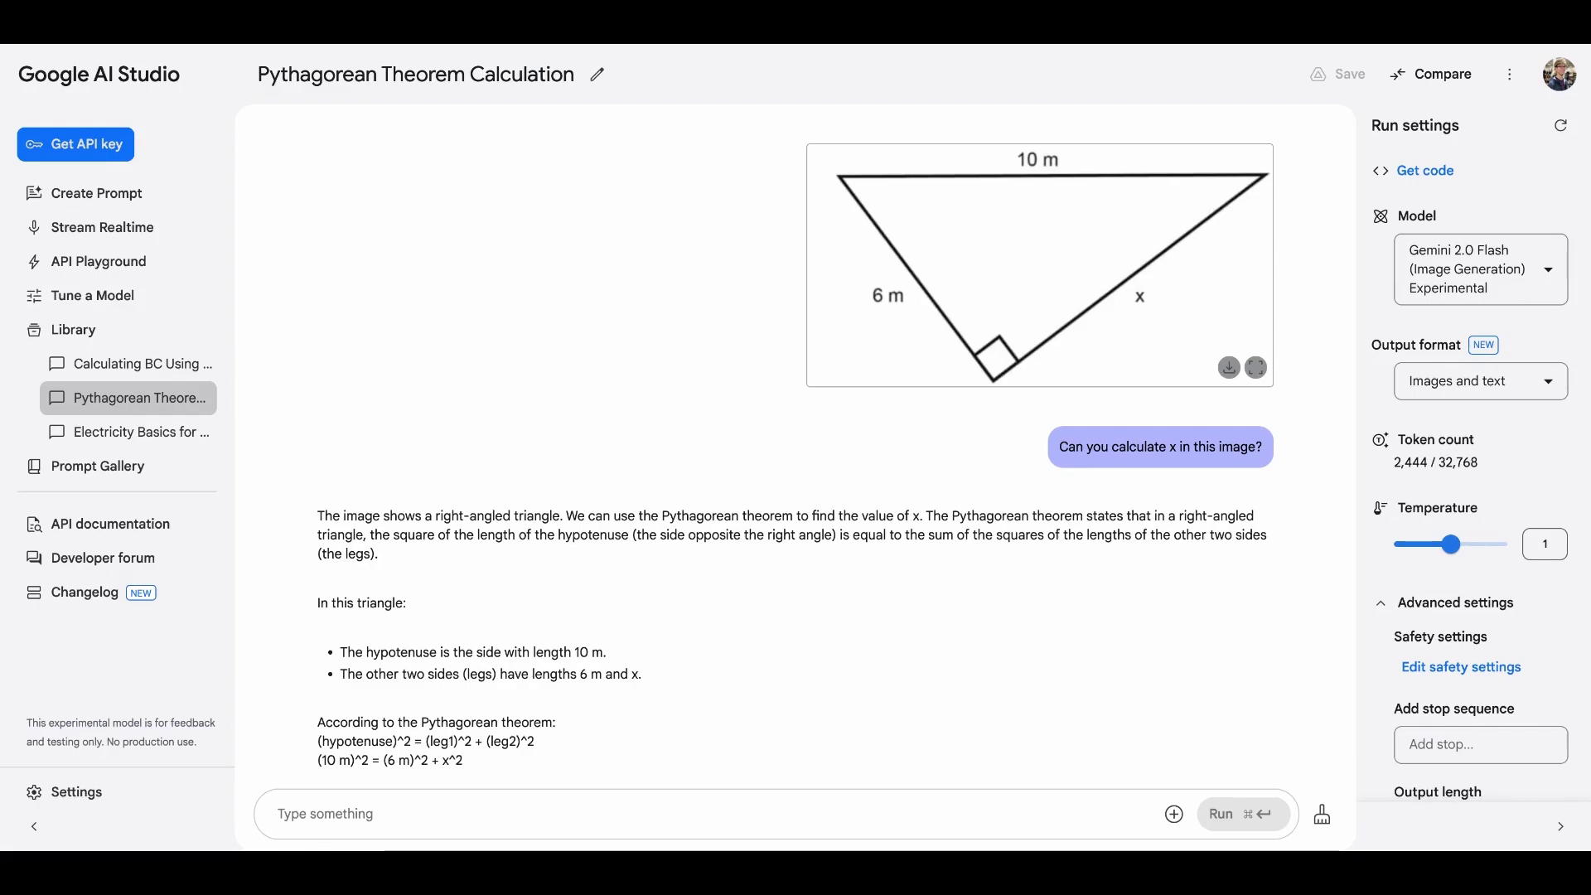
- Scroll down the answer and briefly highlight the 'Pythagorean theorem:' line
mouse_move(1086, 435)
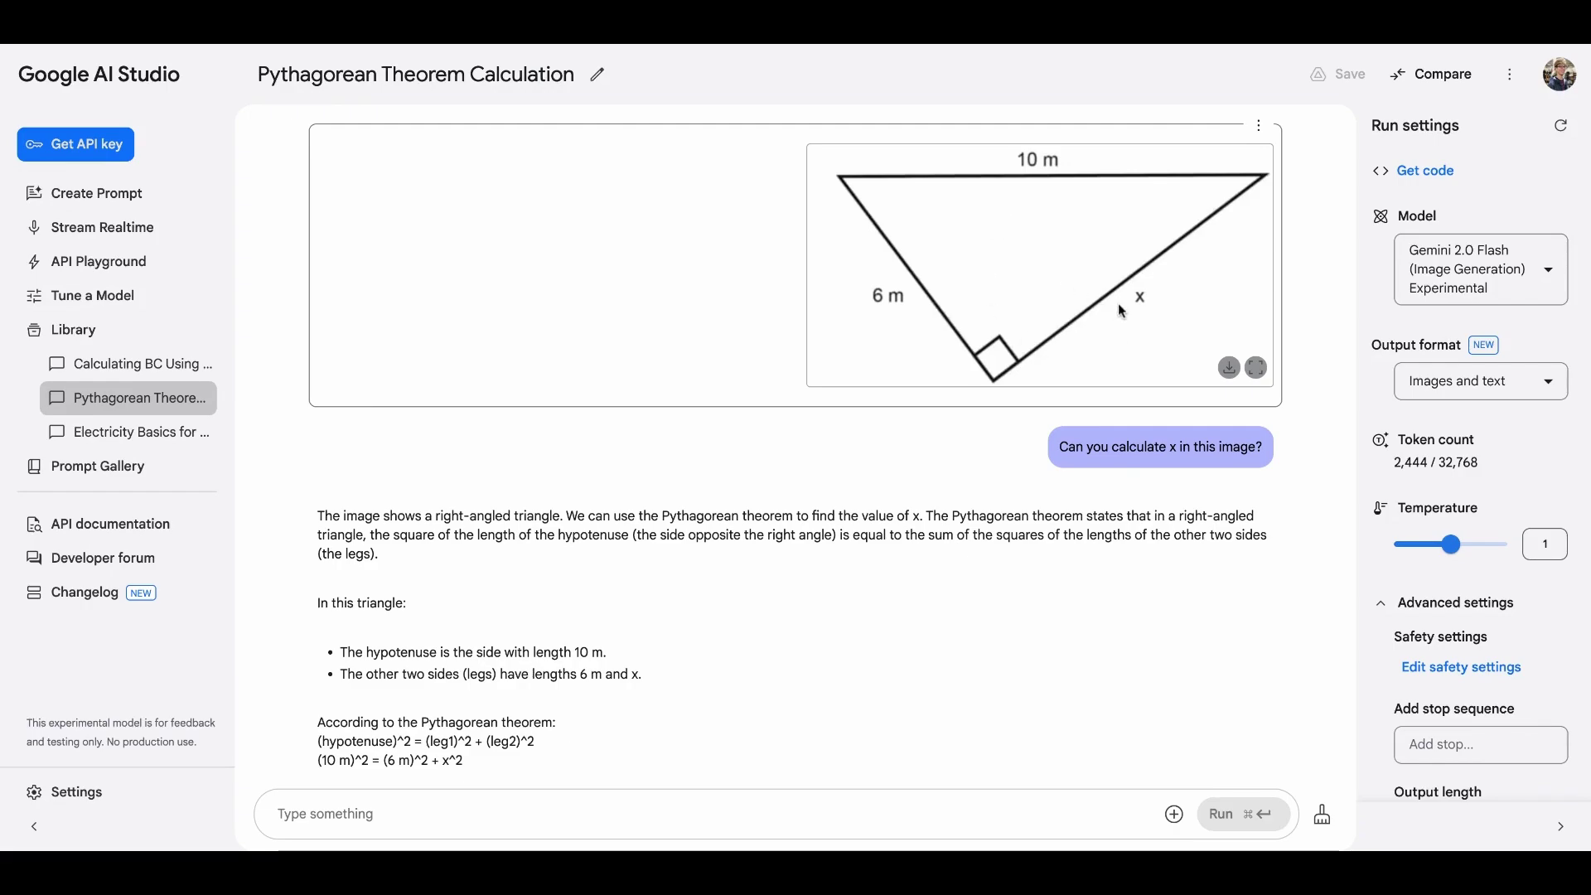
scroll(1147, 298, "down", 3)
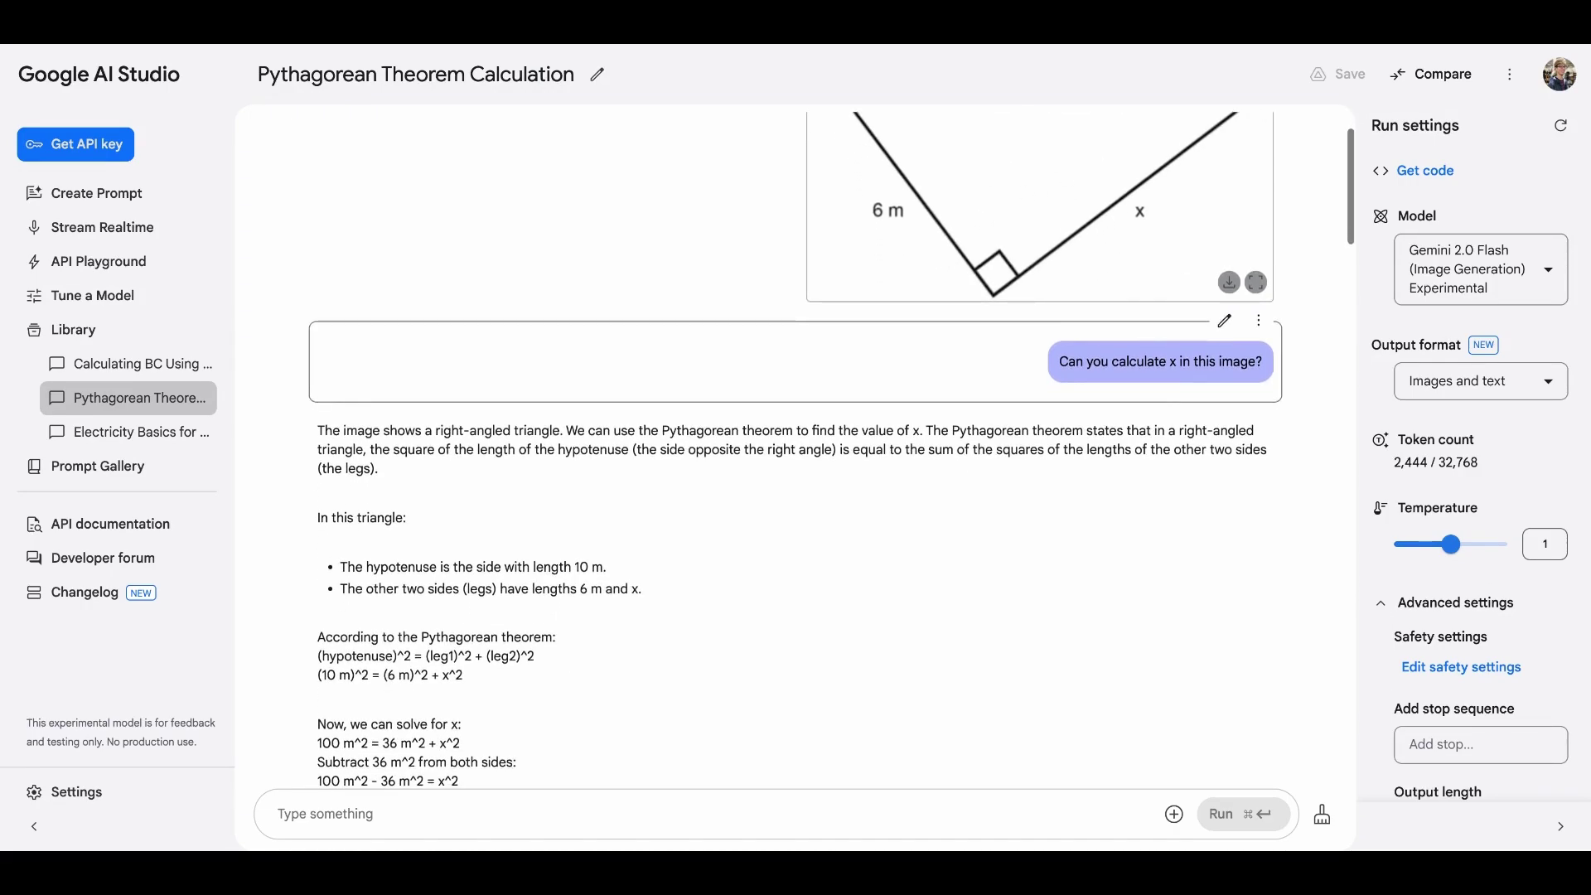
scroll(795, 481, "down", 1)
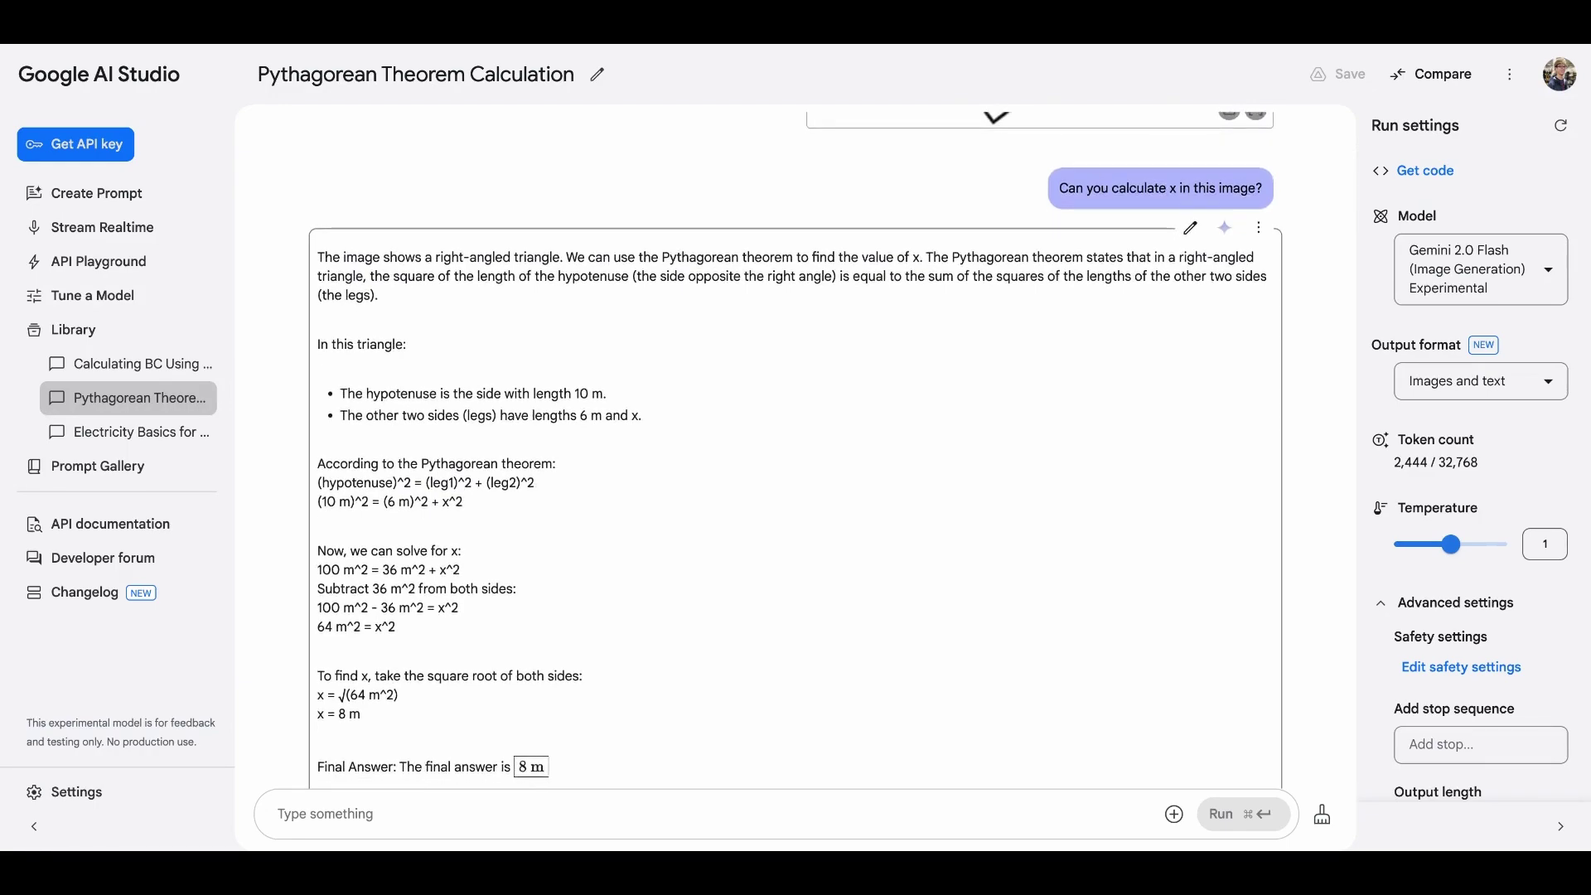
left_click_drag(420, 464, 611, 465)
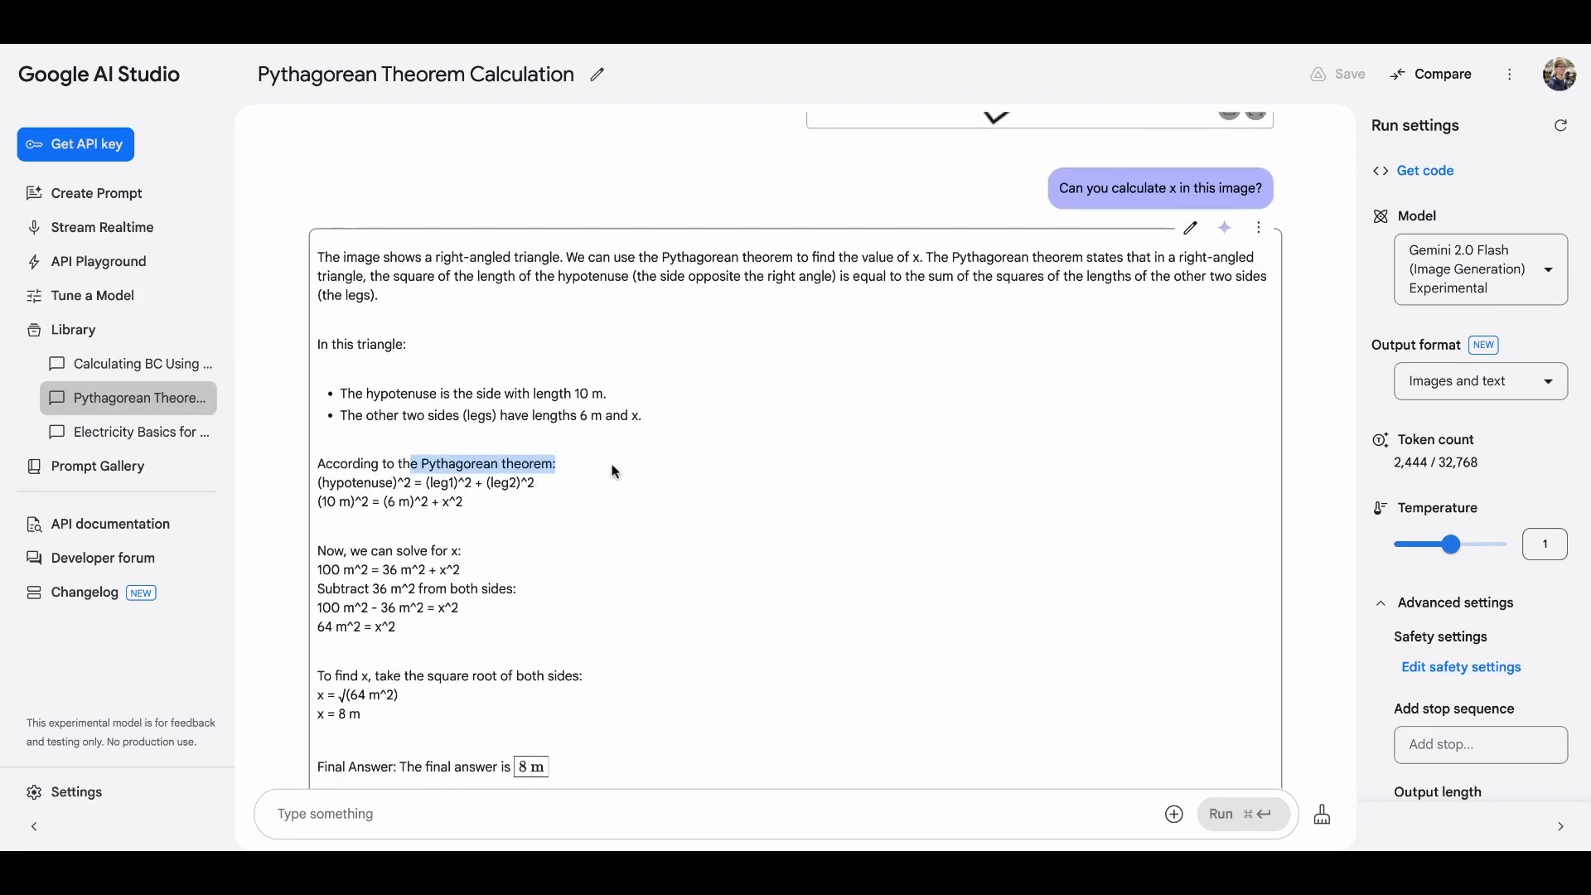
left_click(611, 465)
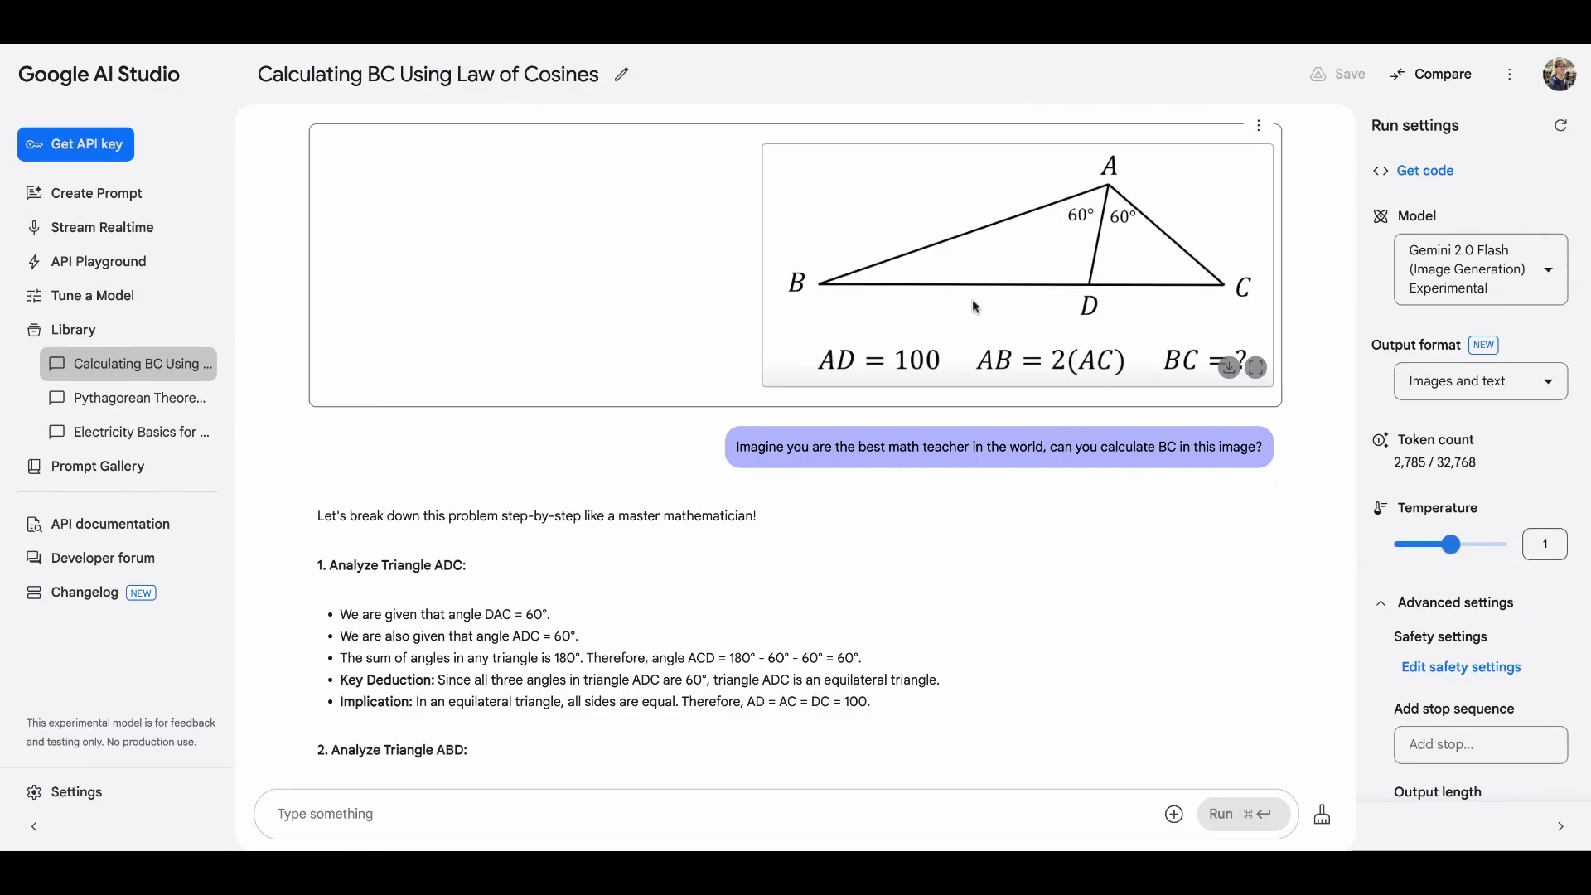
scroll(999, 476, "down", 2)
scroll(998, 480, "down", 2)
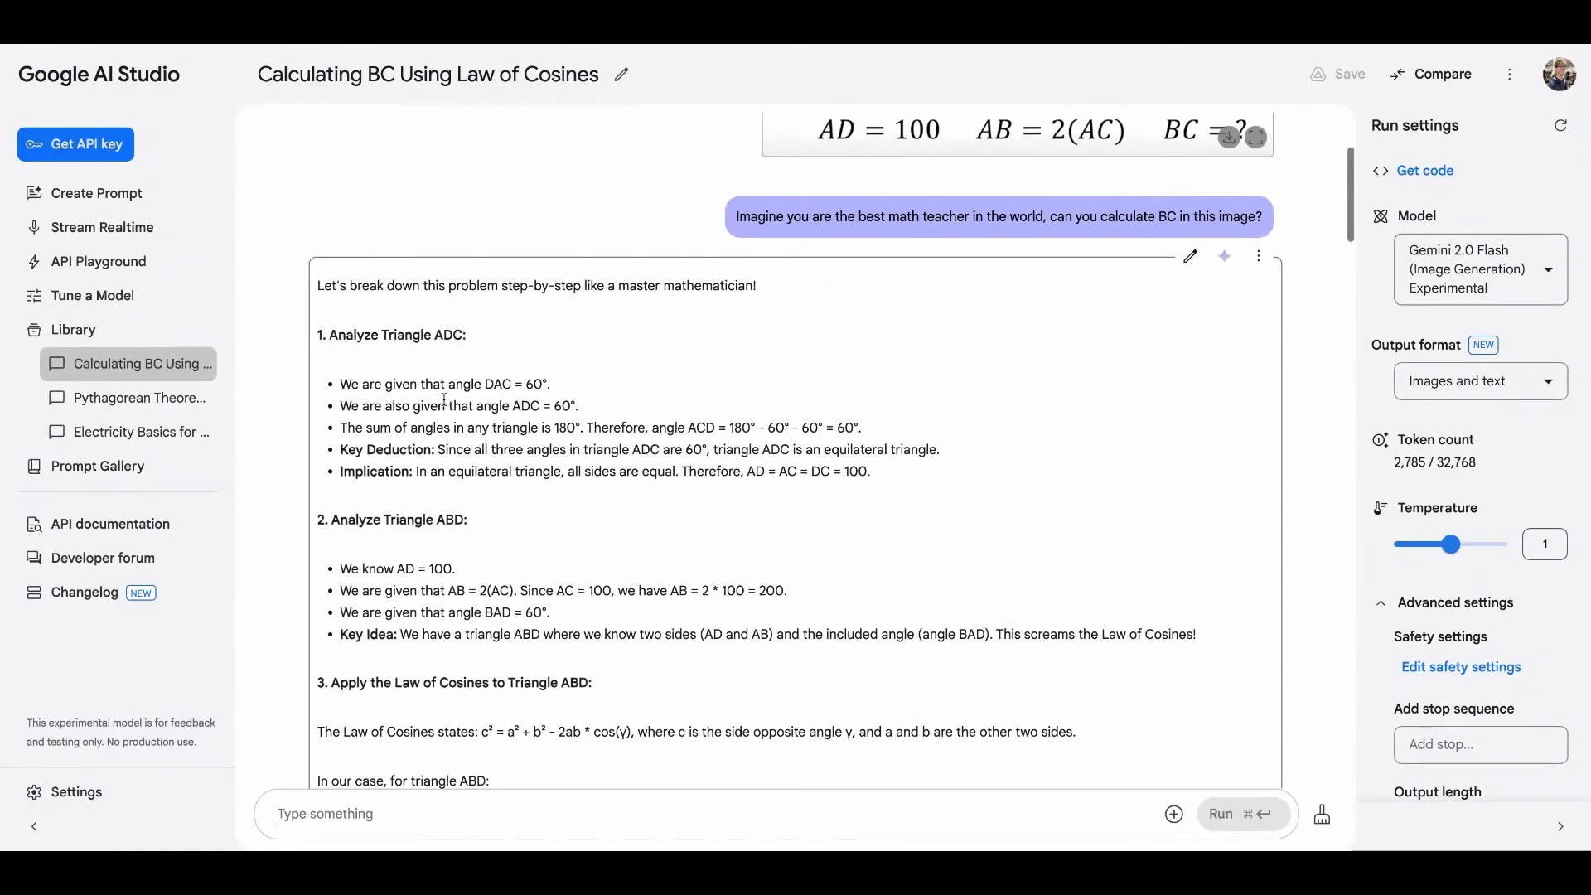
scroll(342, 336, "down", 1)
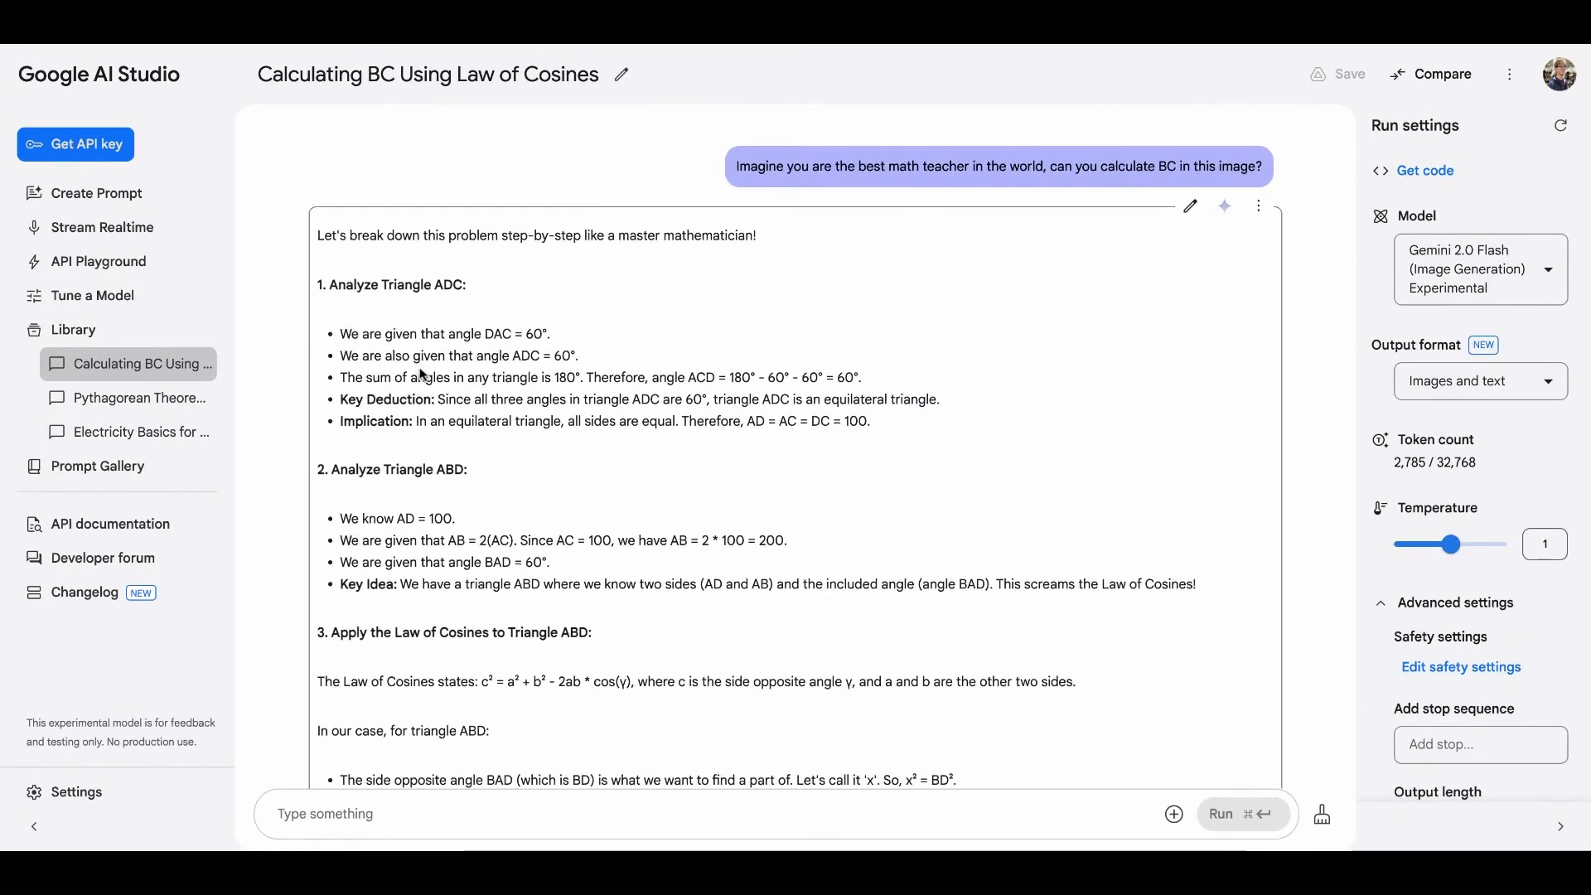
scroll(422, 374, "down", 10)
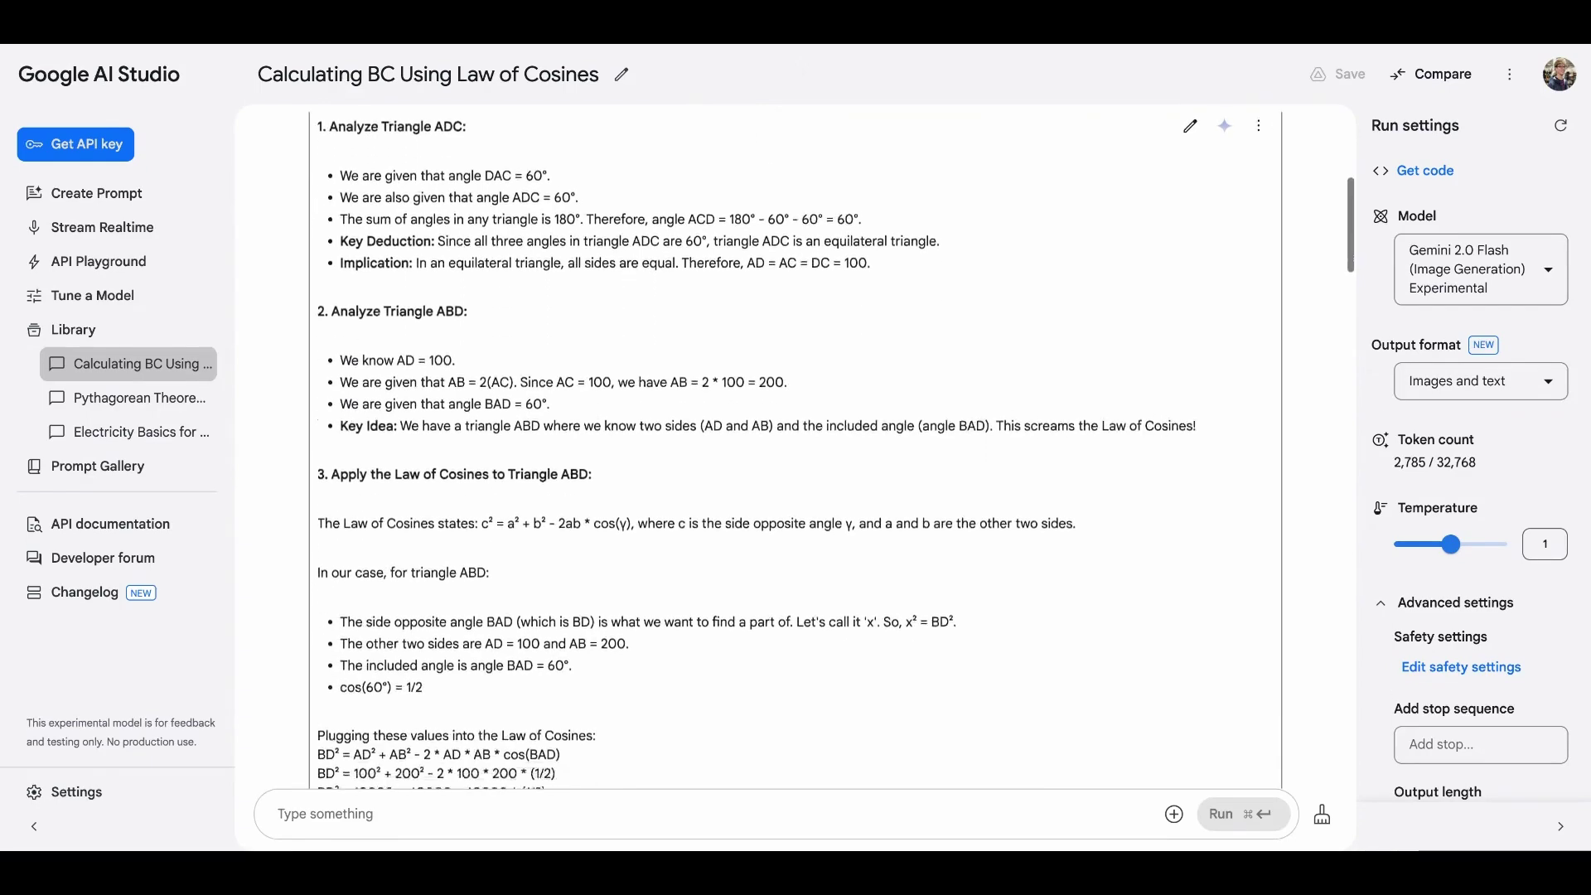
scroll(746, 415, "down", 2)
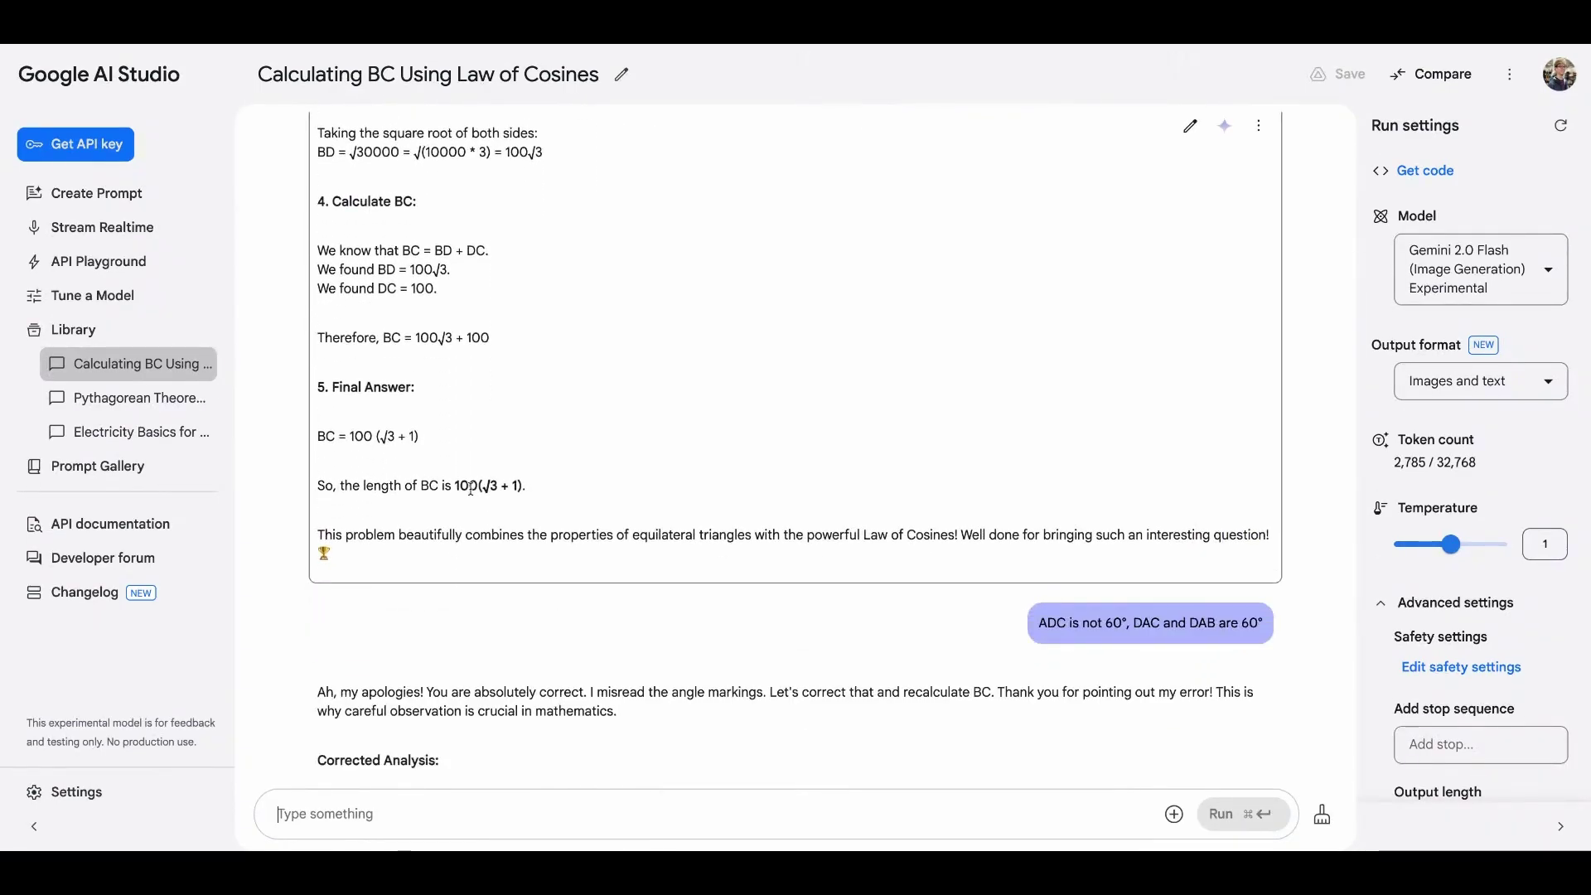
left_click_drag(455, 489, 527, 489)
scroll(540, 496, "up", 6)
scroll(540, 496, "up", 6)
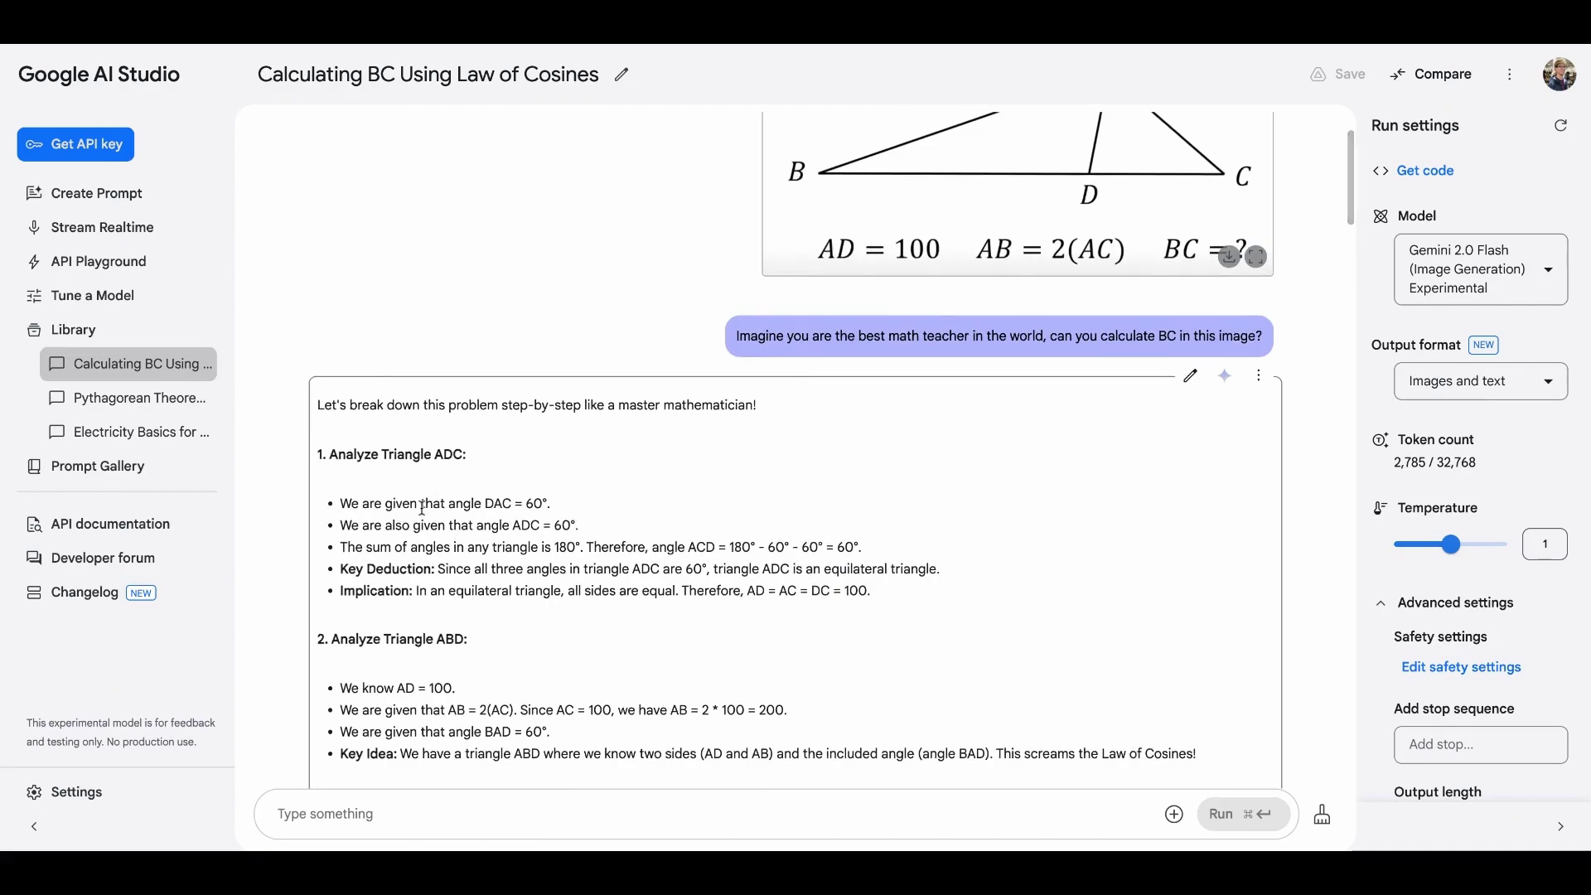
scroll(422, 508, "up", 1)
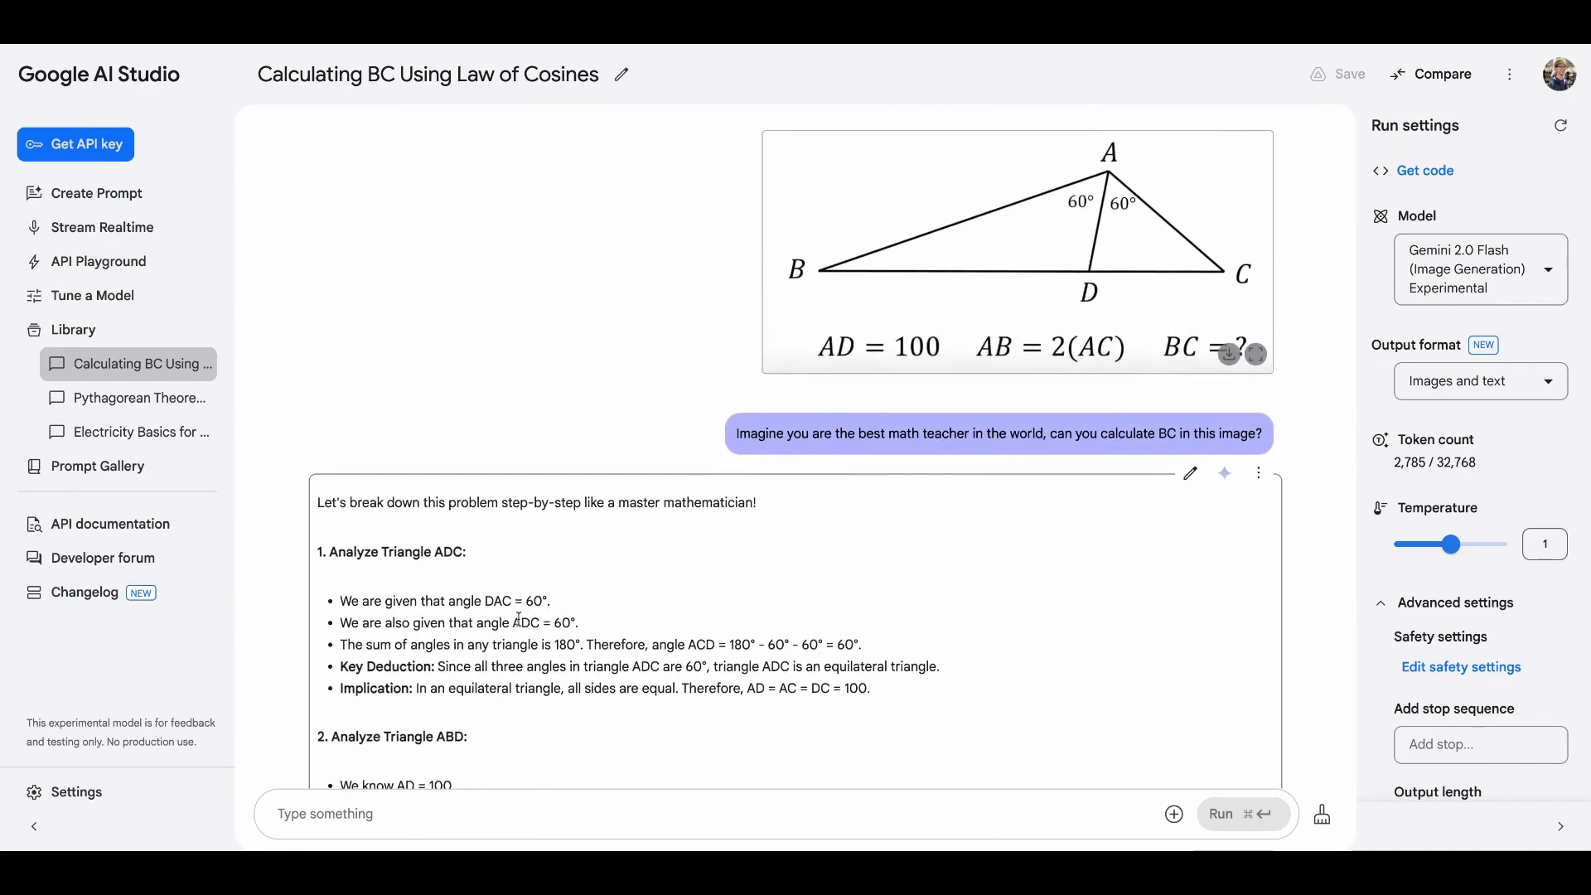
left_click_drag(340, 601, 655, 624)
left_click(654, 624)
left_click_drag(512, 623, 585, 637)
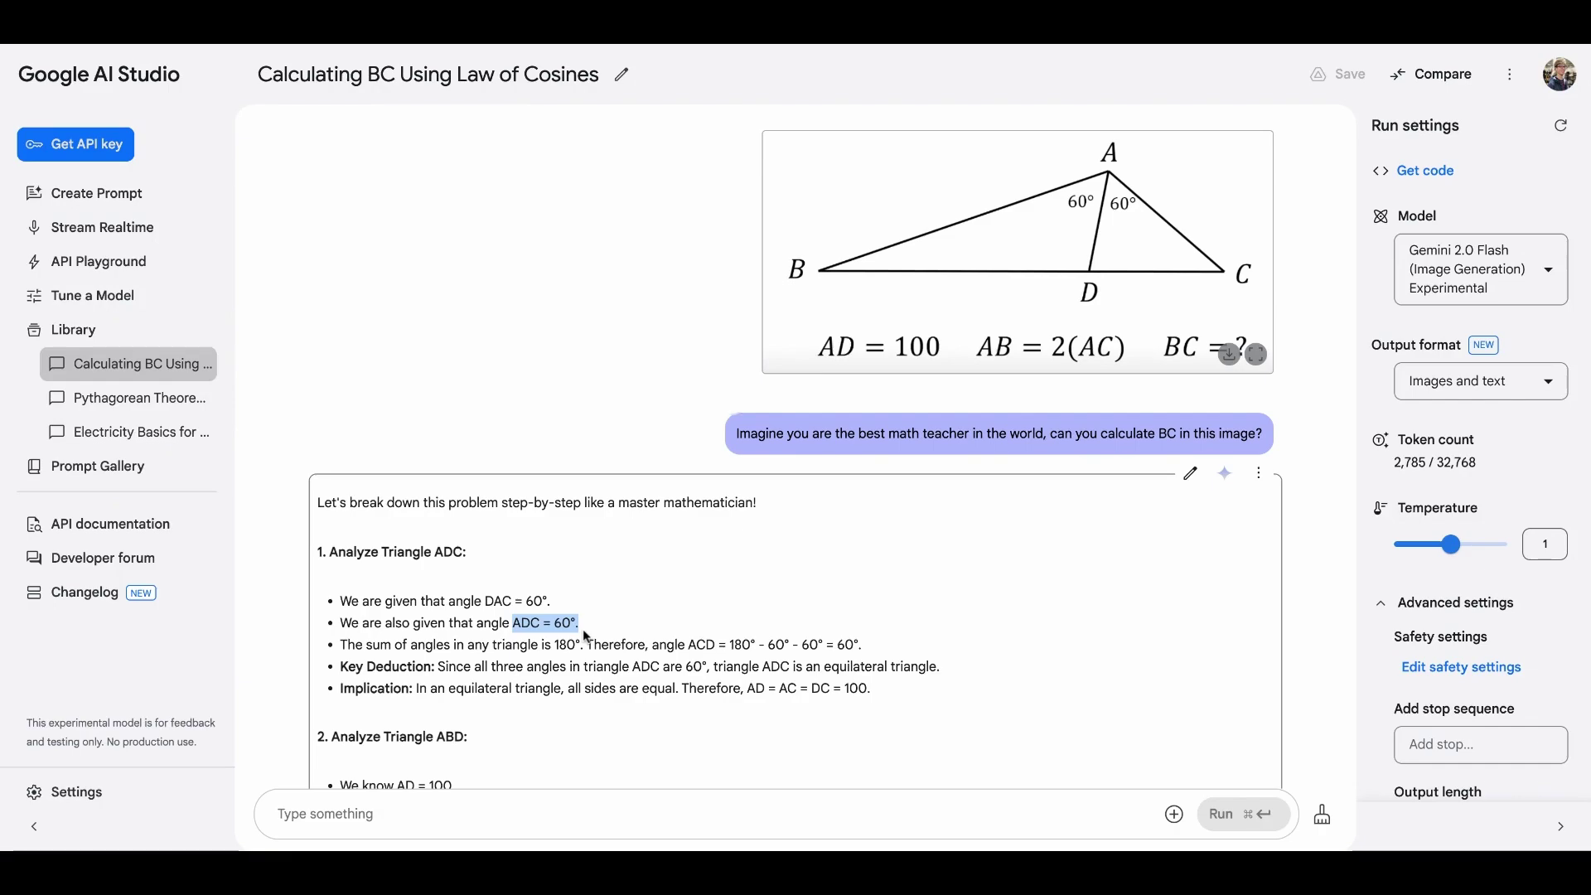
left_click(585, 637)
scroll(585, 636, "down", 15)
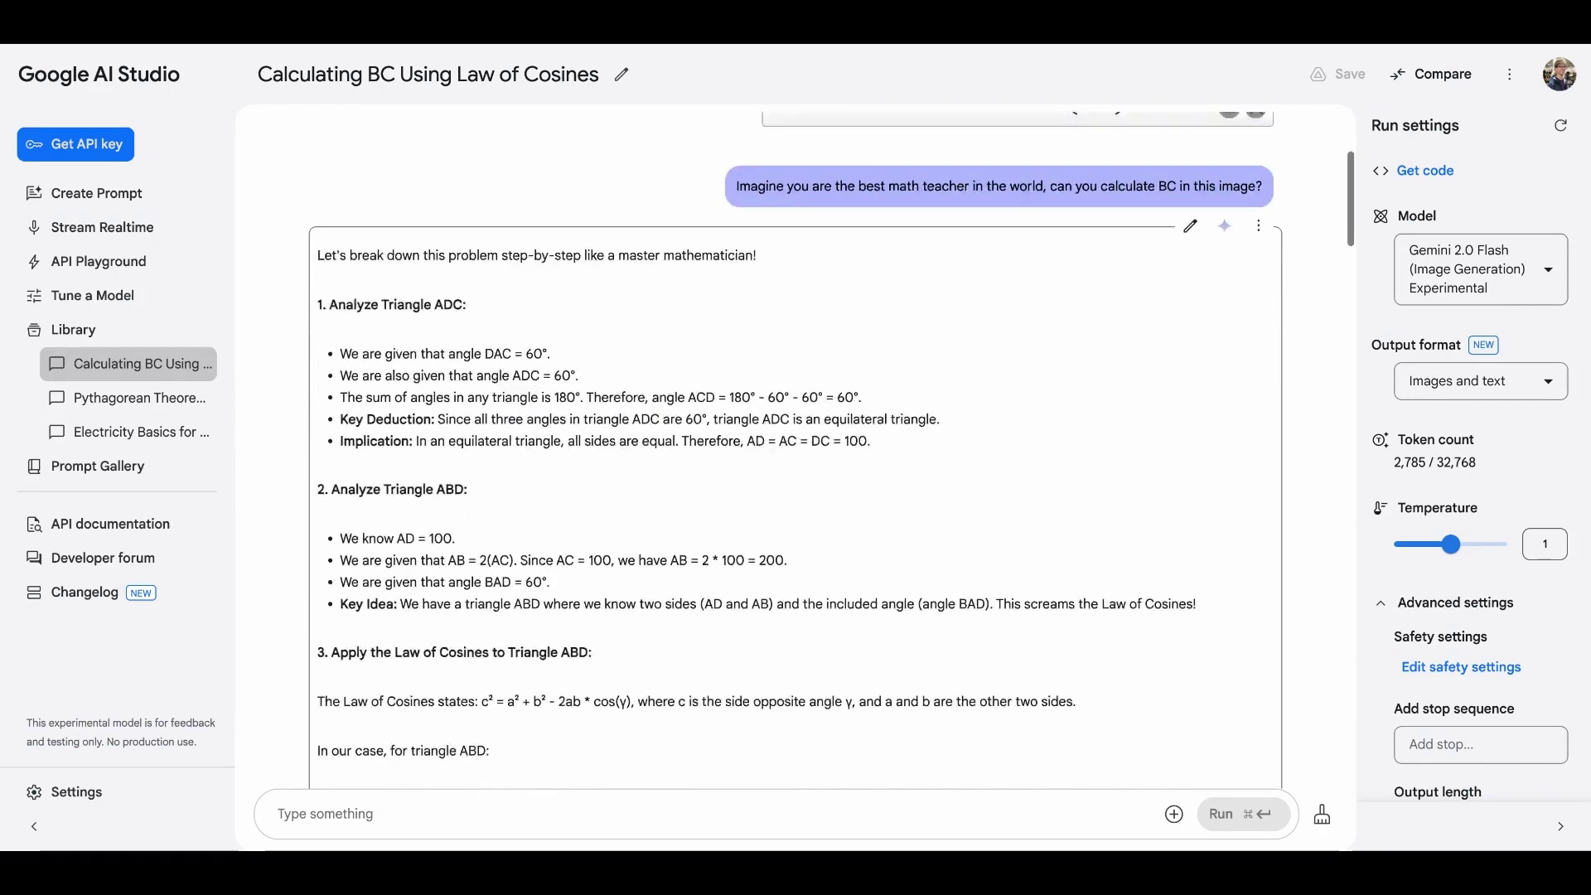
scroll(1047, 609, "down", 2)
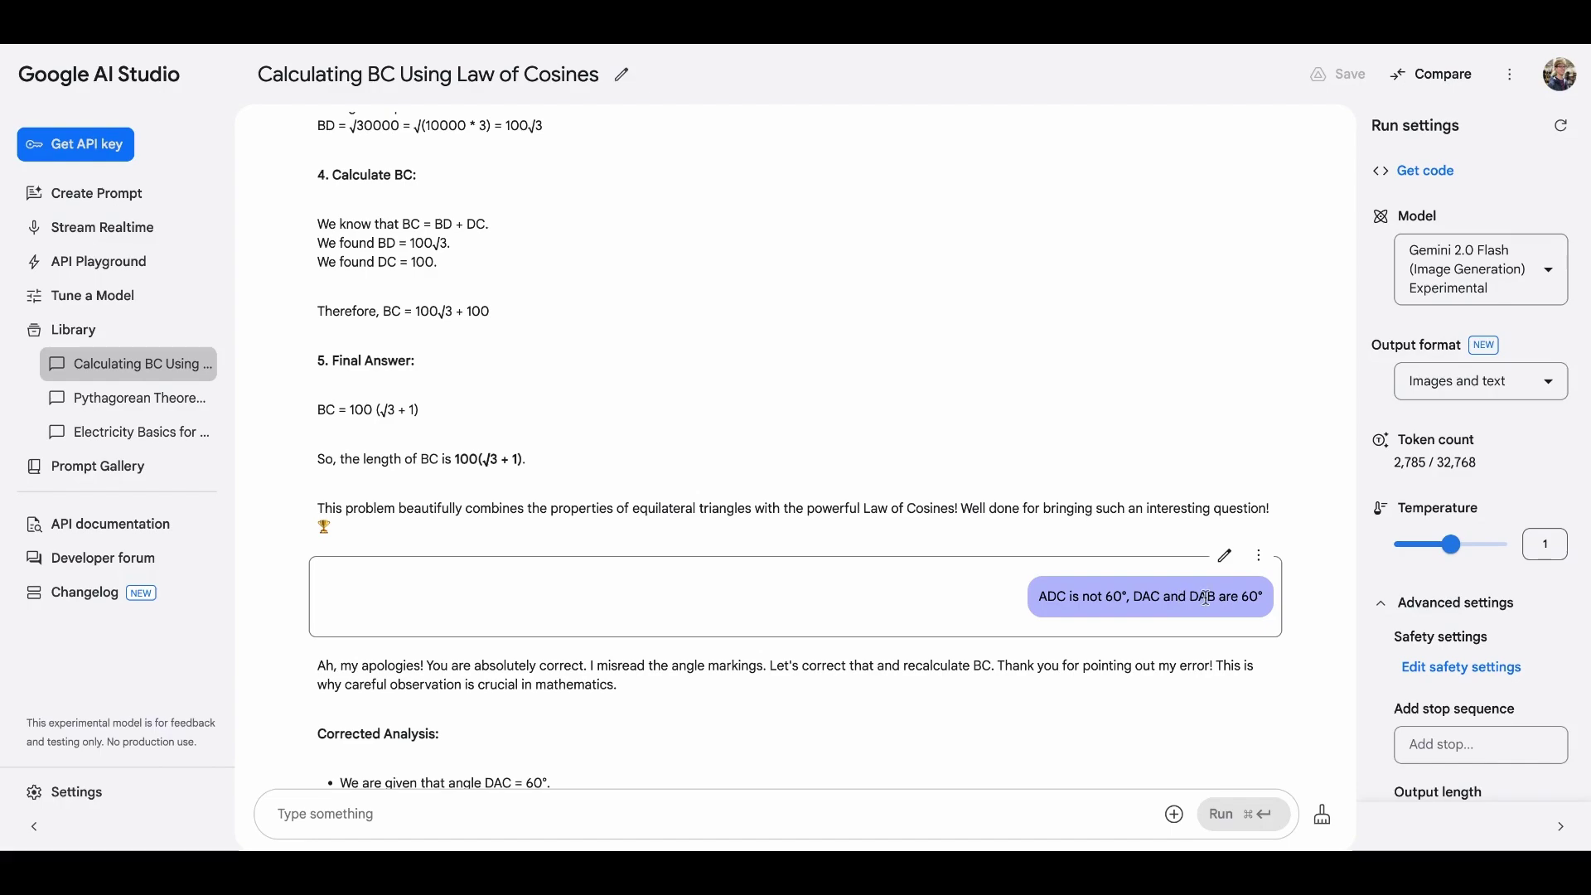
scroll(564, 636, "down", 2)
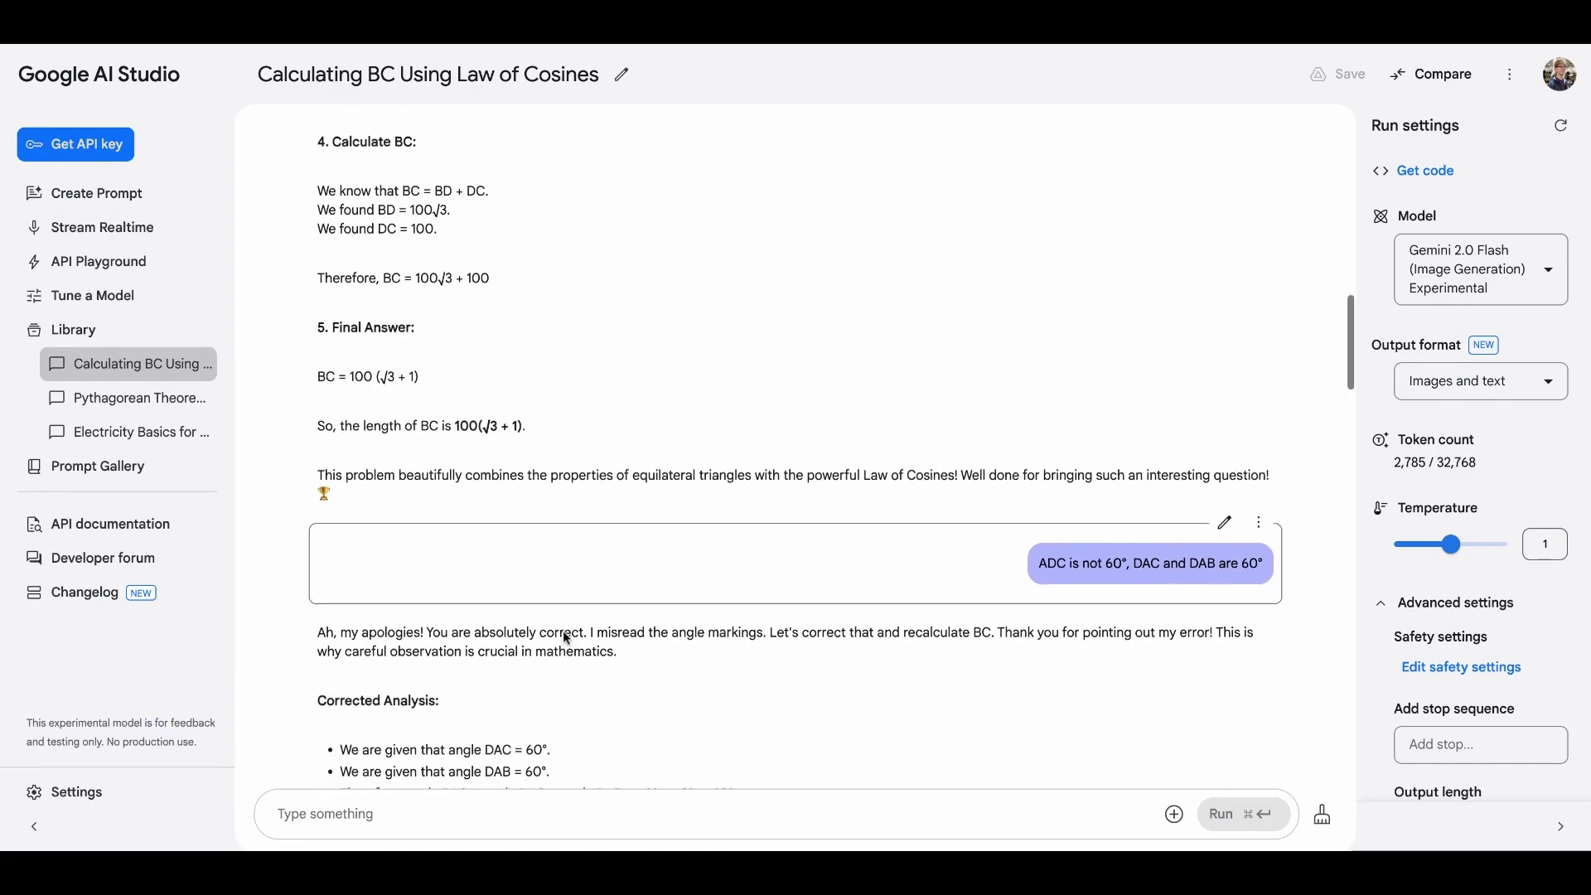
scroll(563, 636, "down", 1)
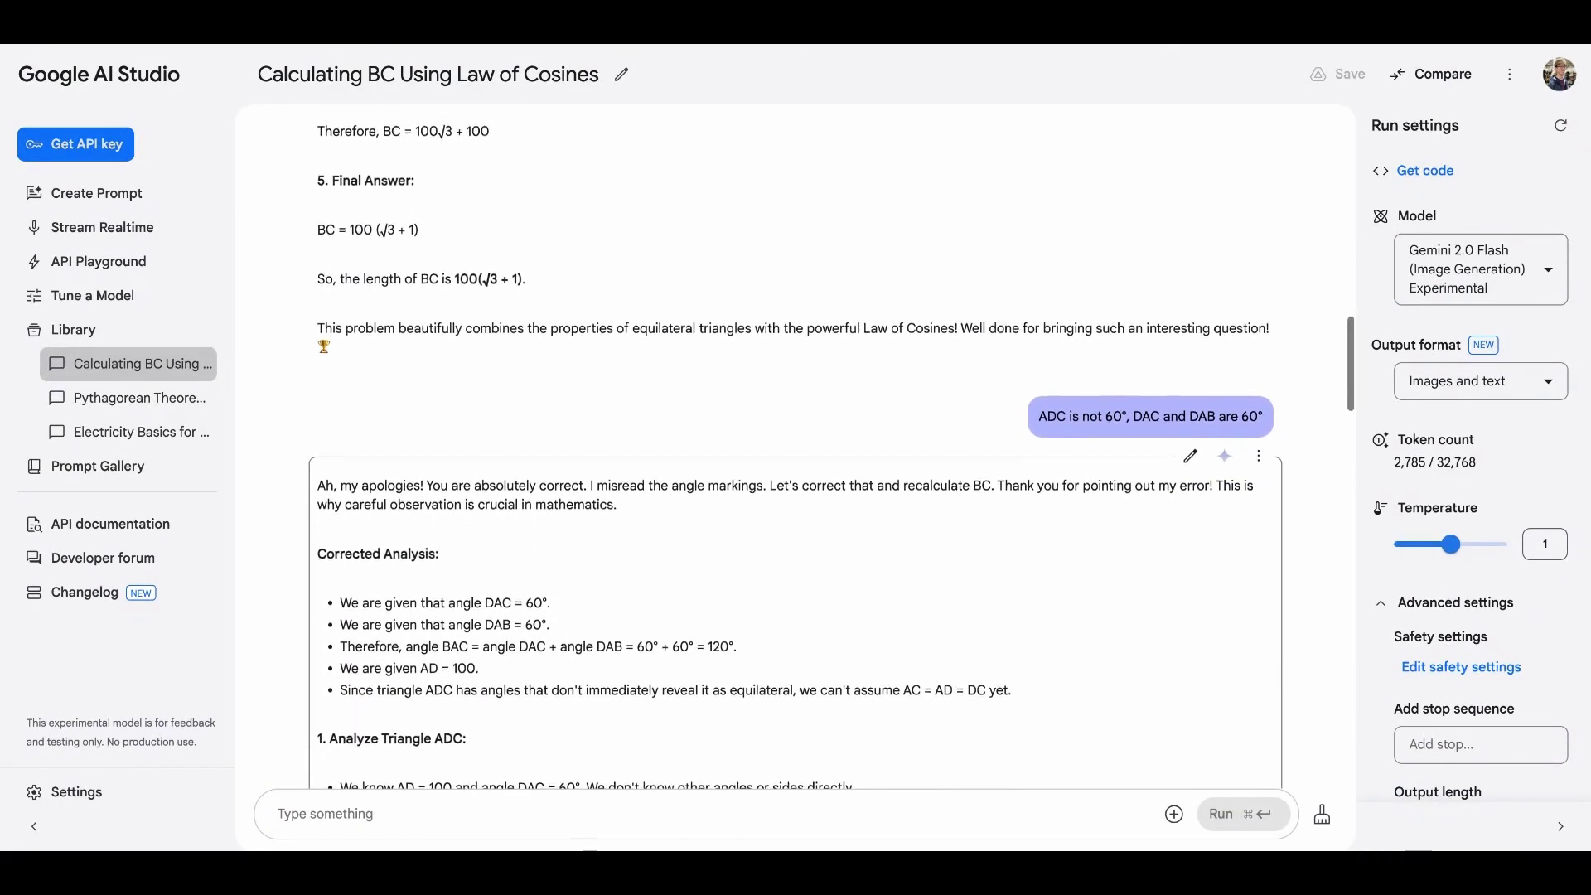
scroll(795, 447, "down", 10)
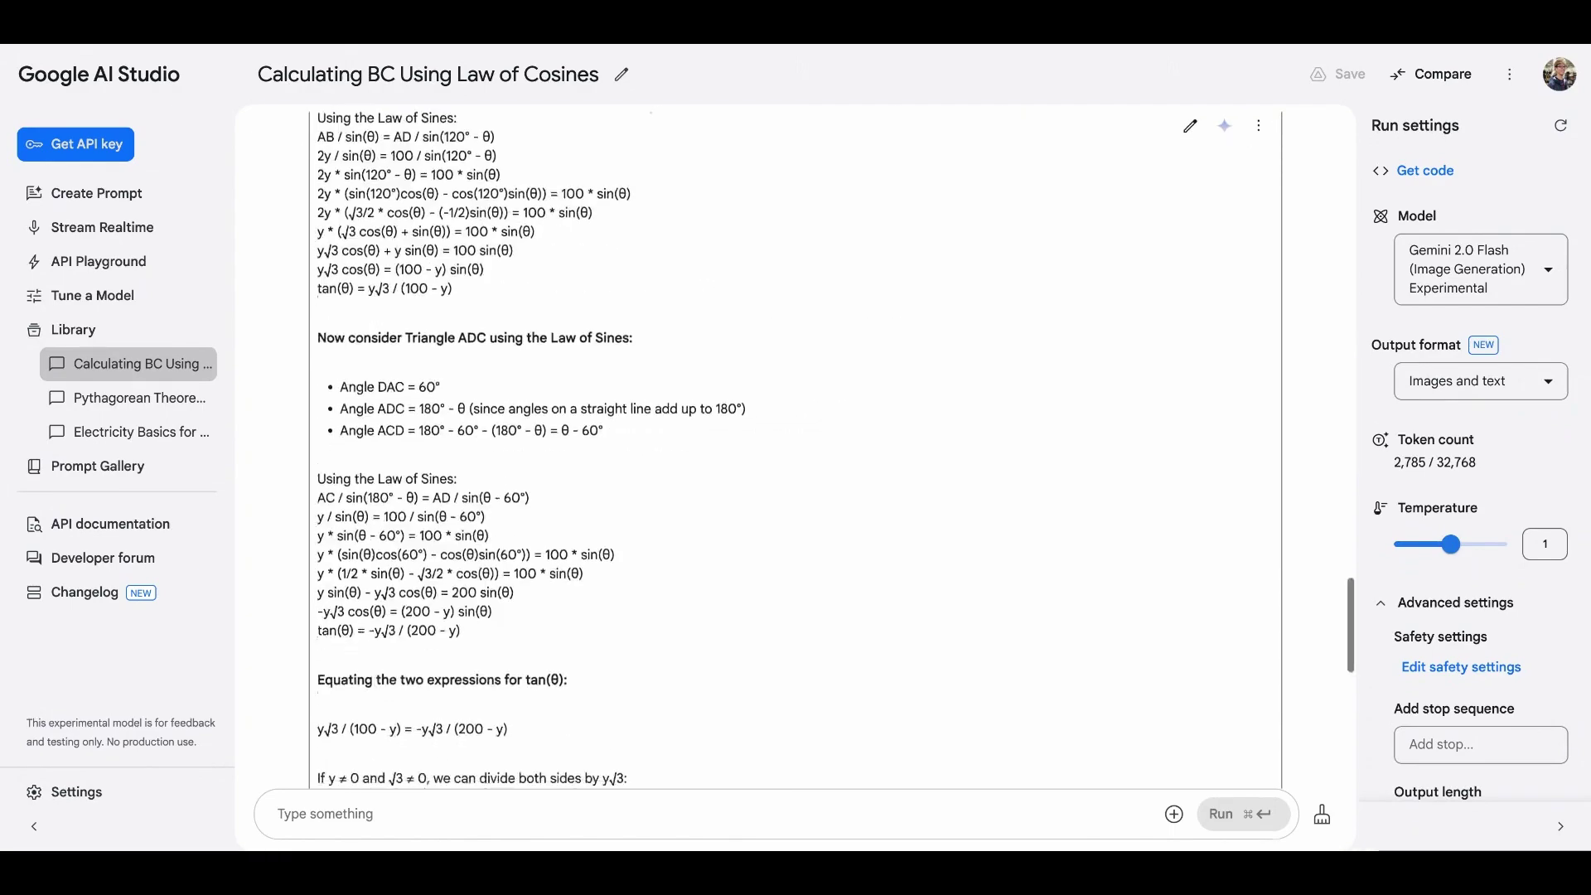
scroll(796, 447, "down", 8)
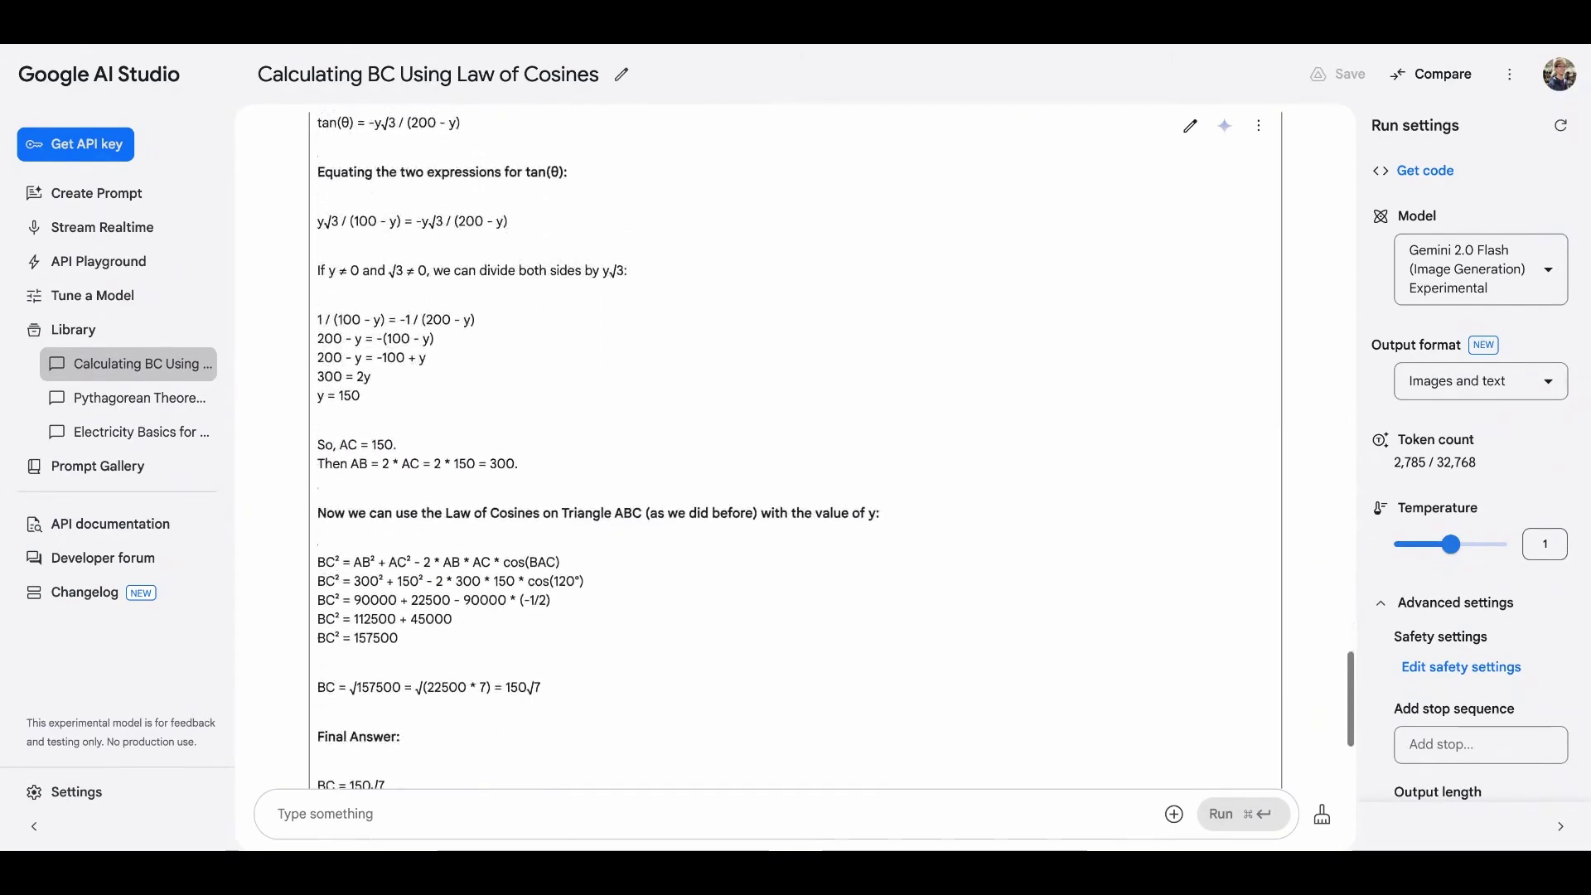
left_click_drag(509, 463, 543, 463)
scroll(892, 643, "down", 1)
scroll(892, 643, "up", 20)
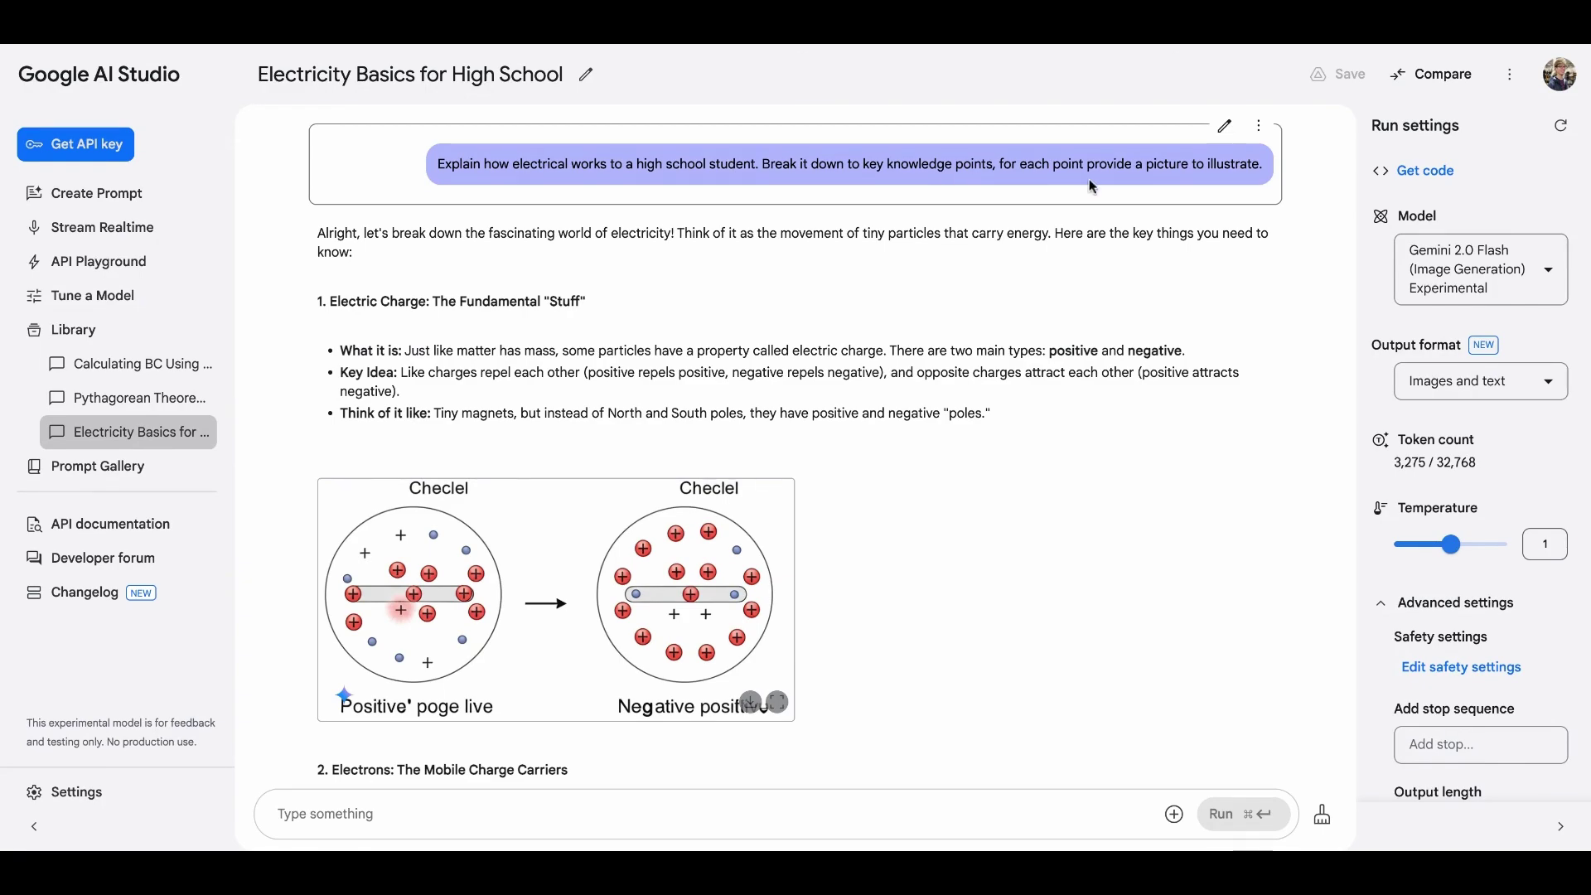
- Read into the Electricity Basics answer, briefly highlighting the Electric Charge explanation
scroll(609, 357, "down", 1)
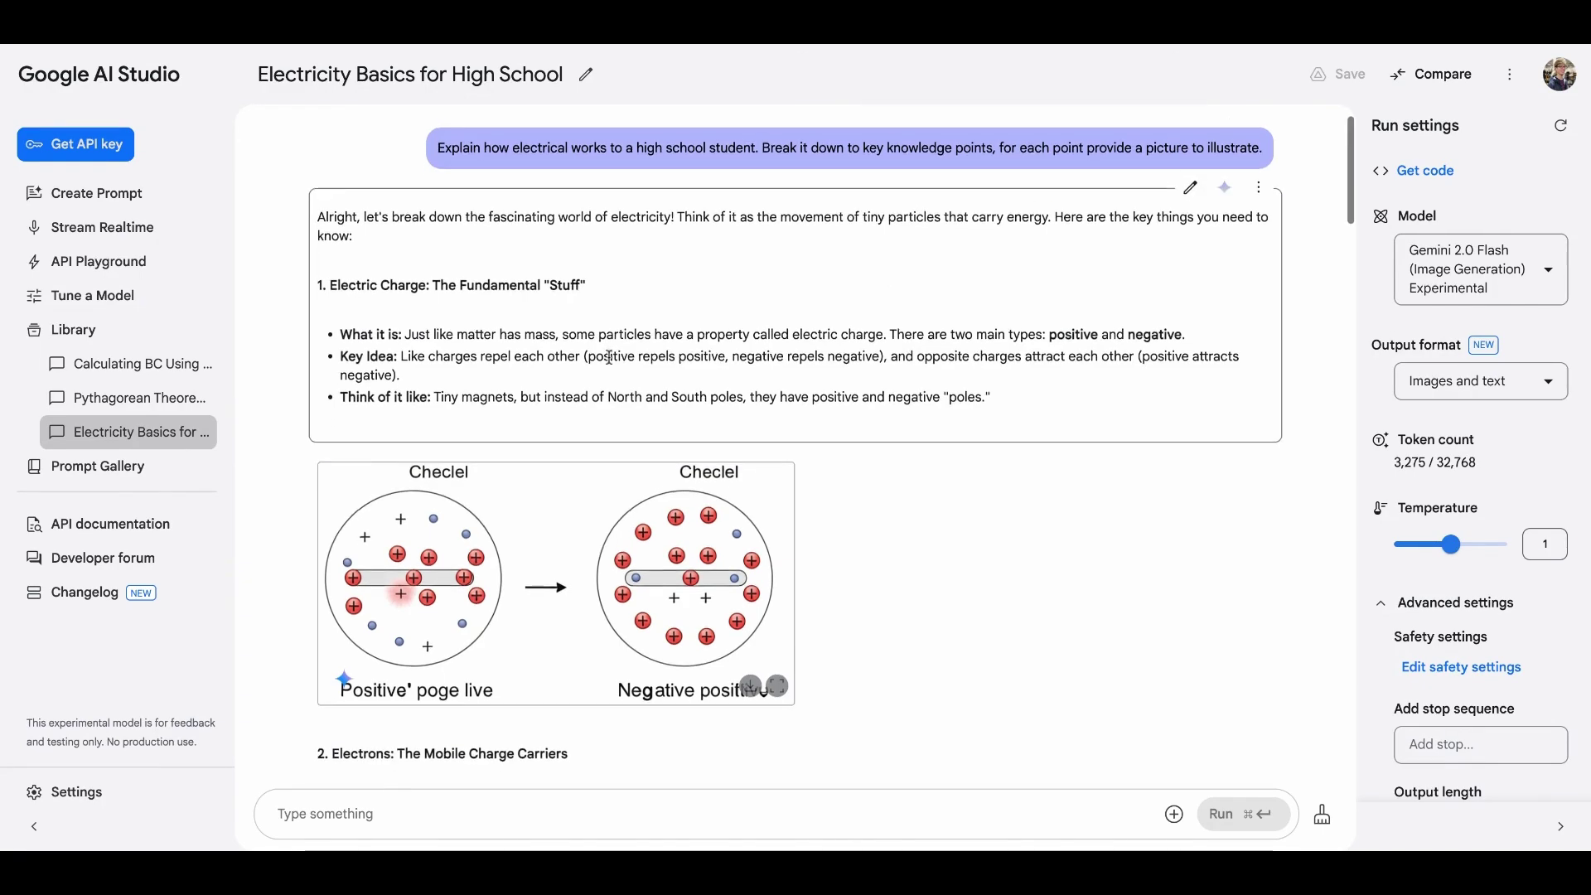
left_click_drag(1026, 400, 327, 273)
left_click(326, 273)
scroll(459, 470, "down", 2)
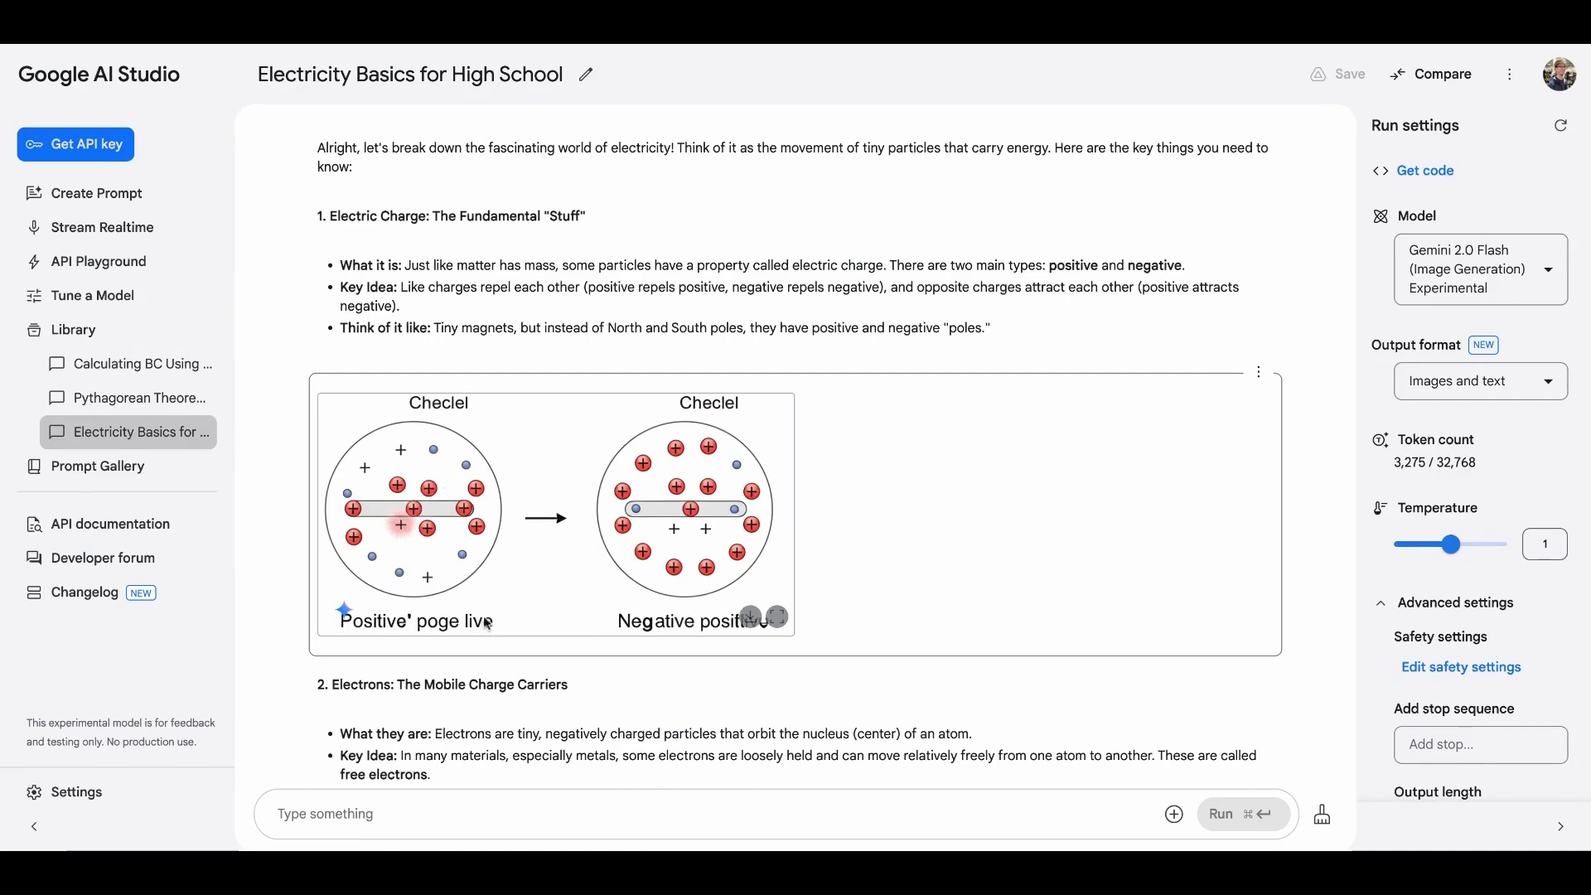
- Scroll through the rest of the Electricity Basics answer
scroll(476, 572, "down", 1)
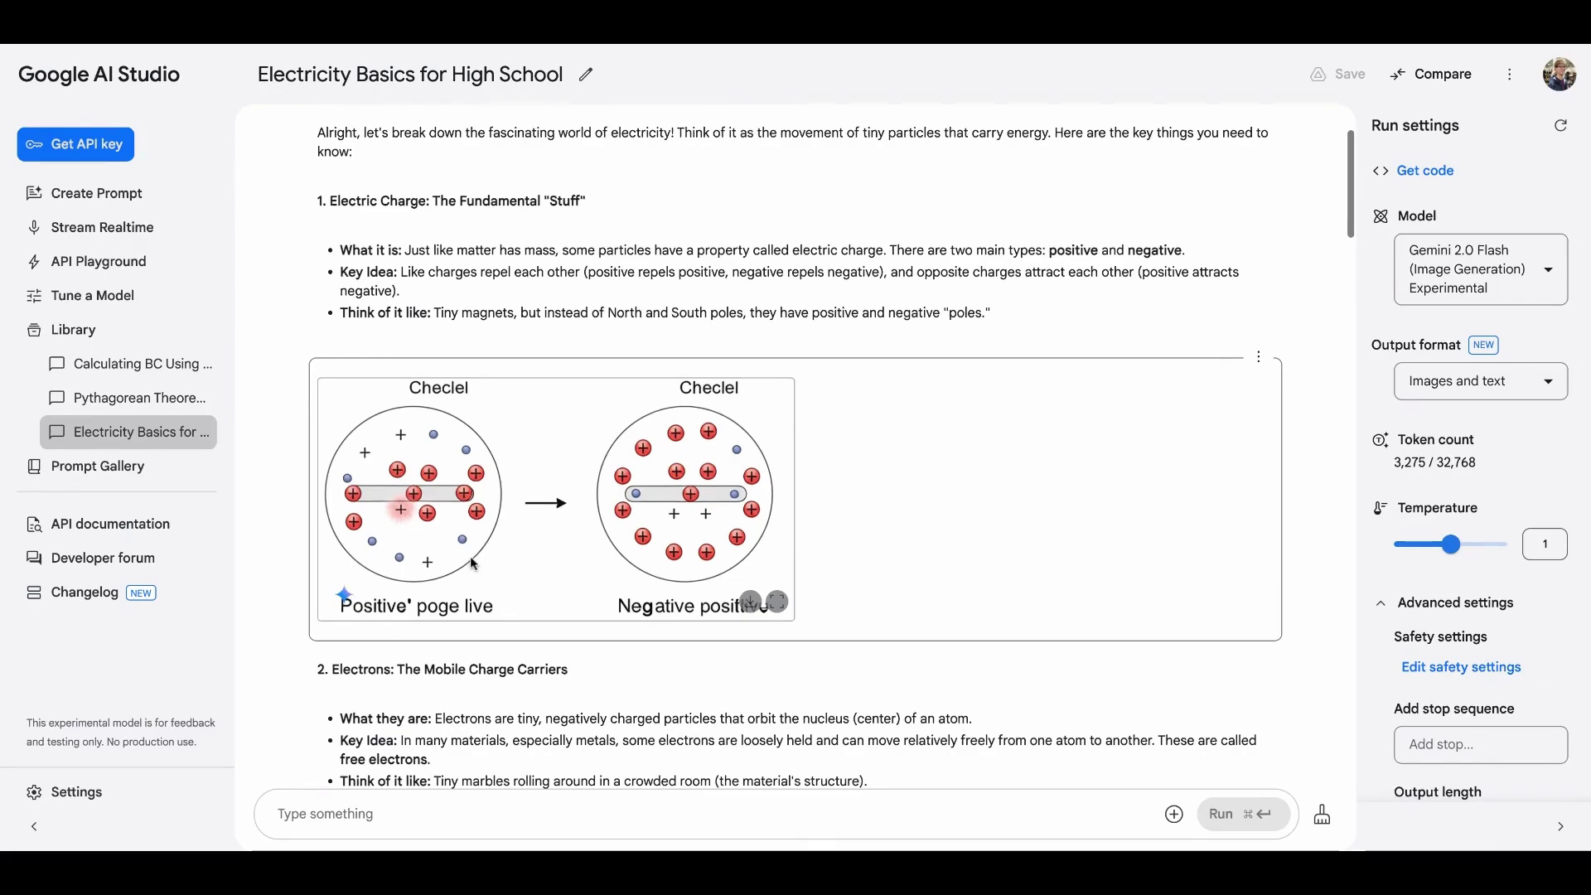
scroll(476, 564, "down", 5)
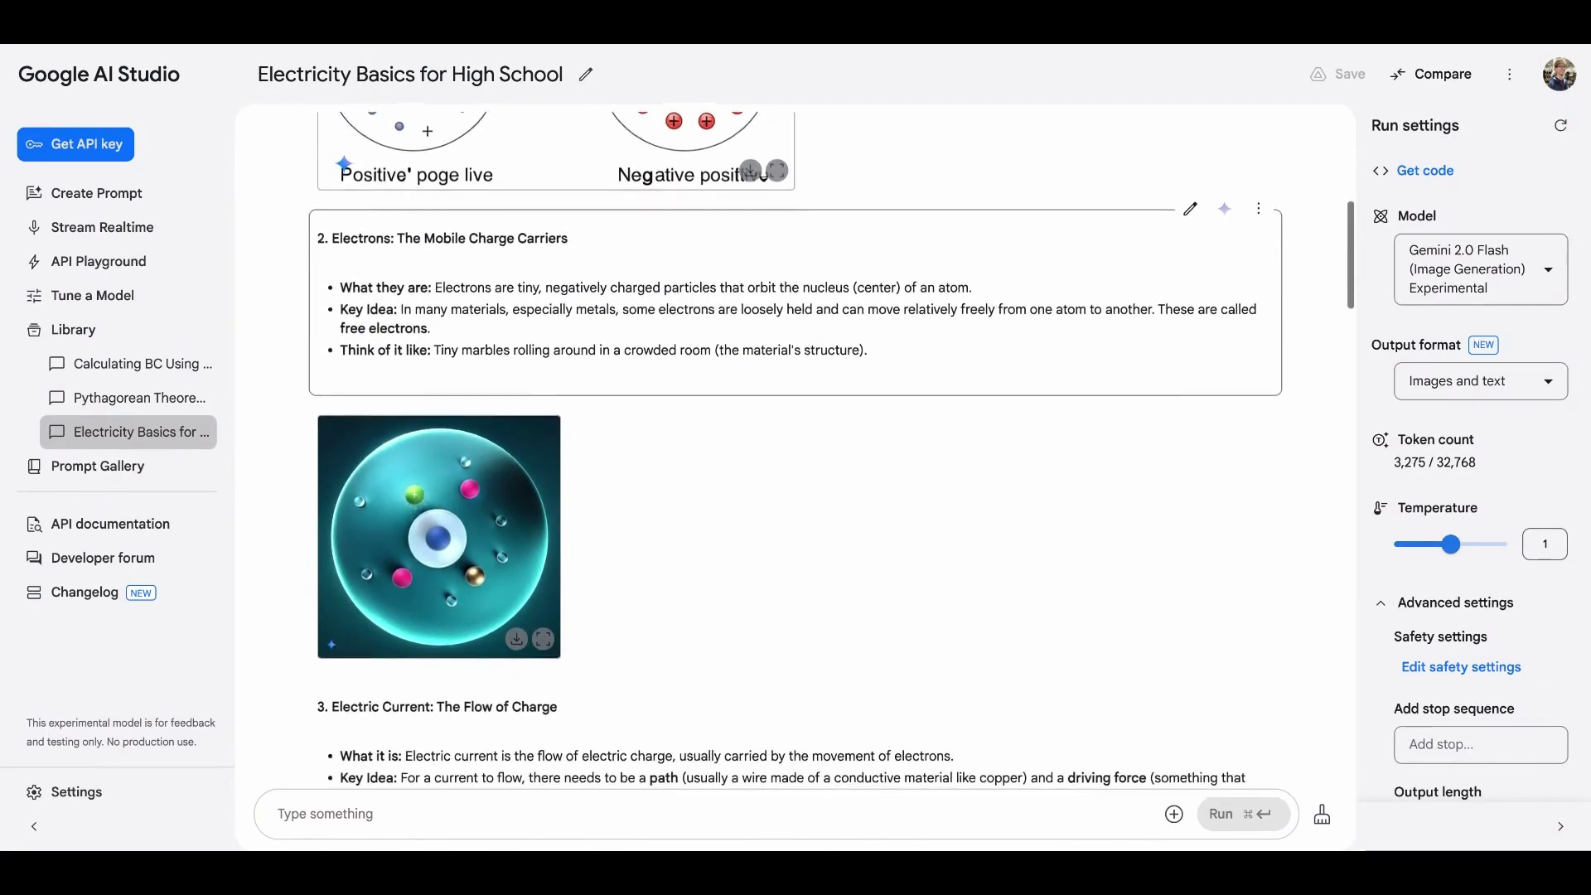
scroll(597, 312, "down", 6)
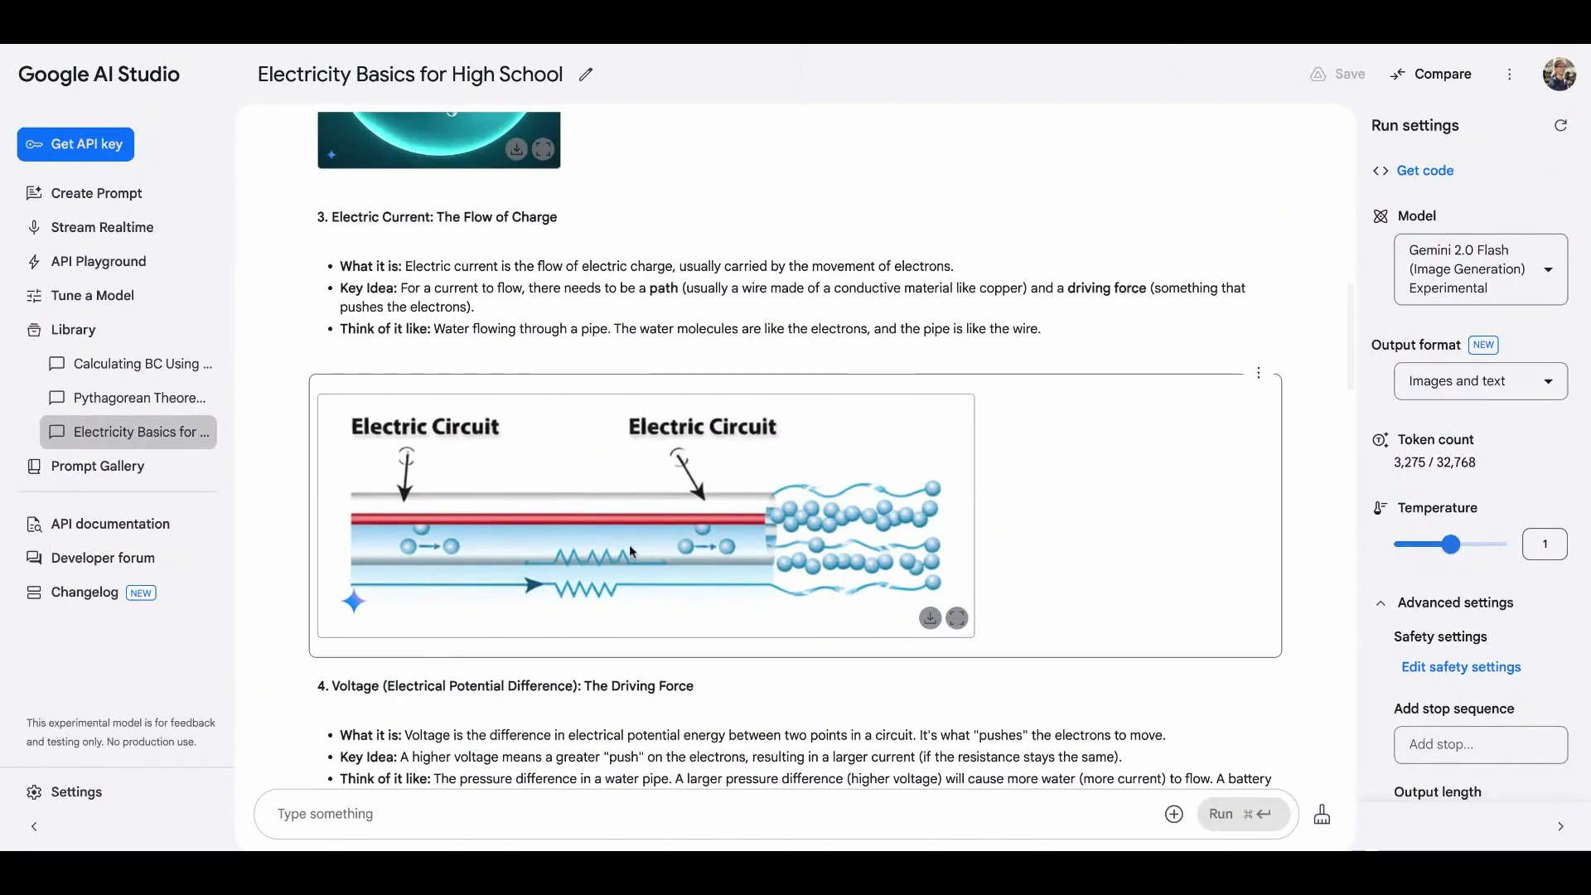
scroll(501, 452, "down", 5)
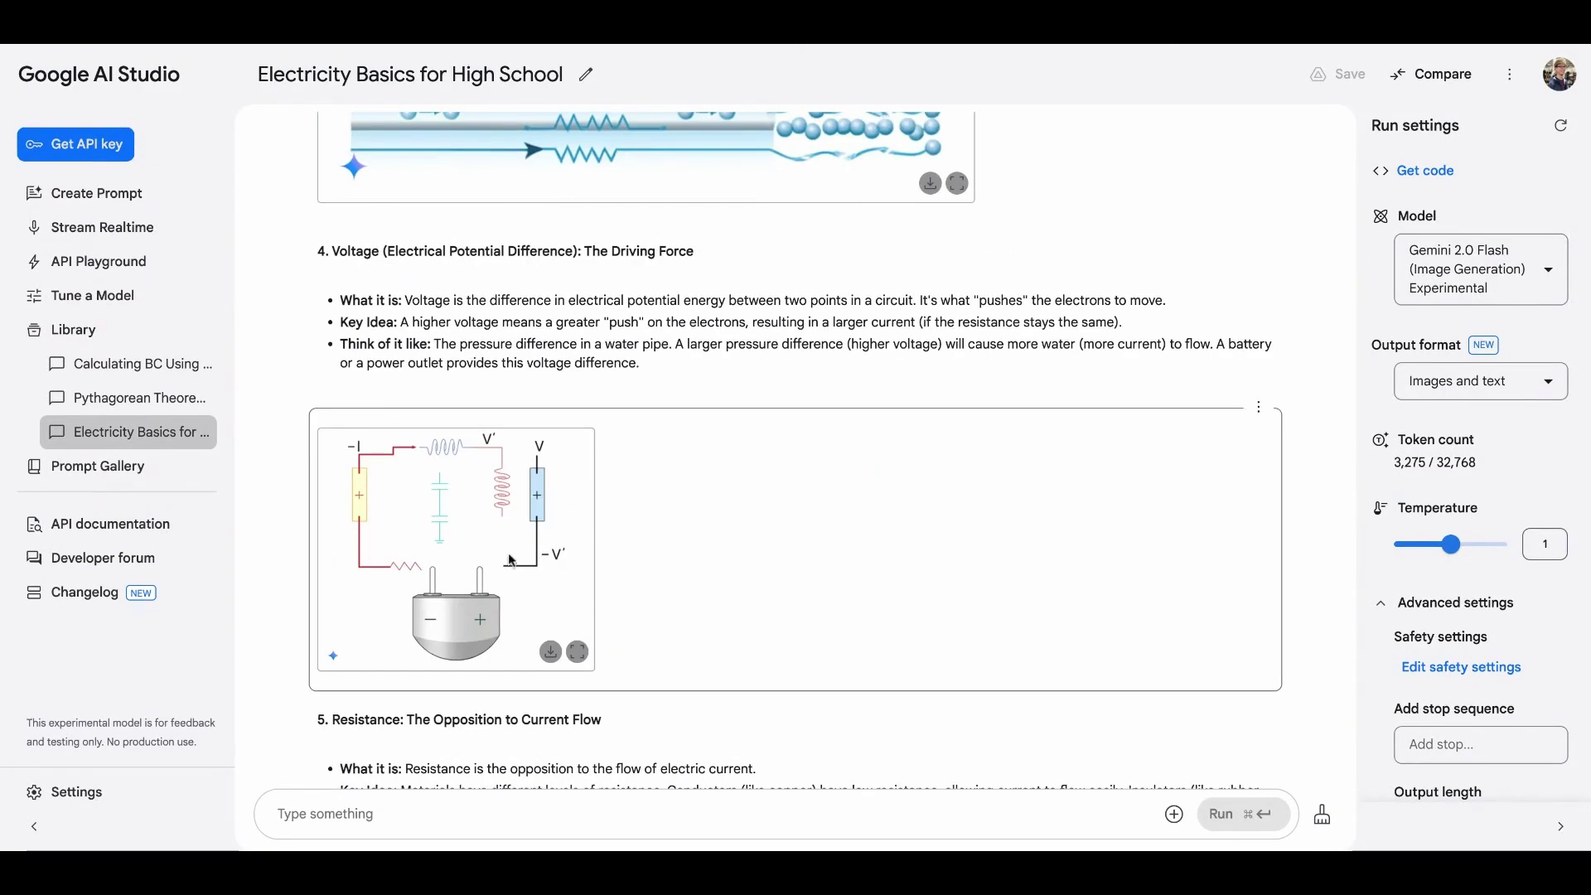
scroll(511, 573, "down", 3)
scroll(511, 574, "down", 10)
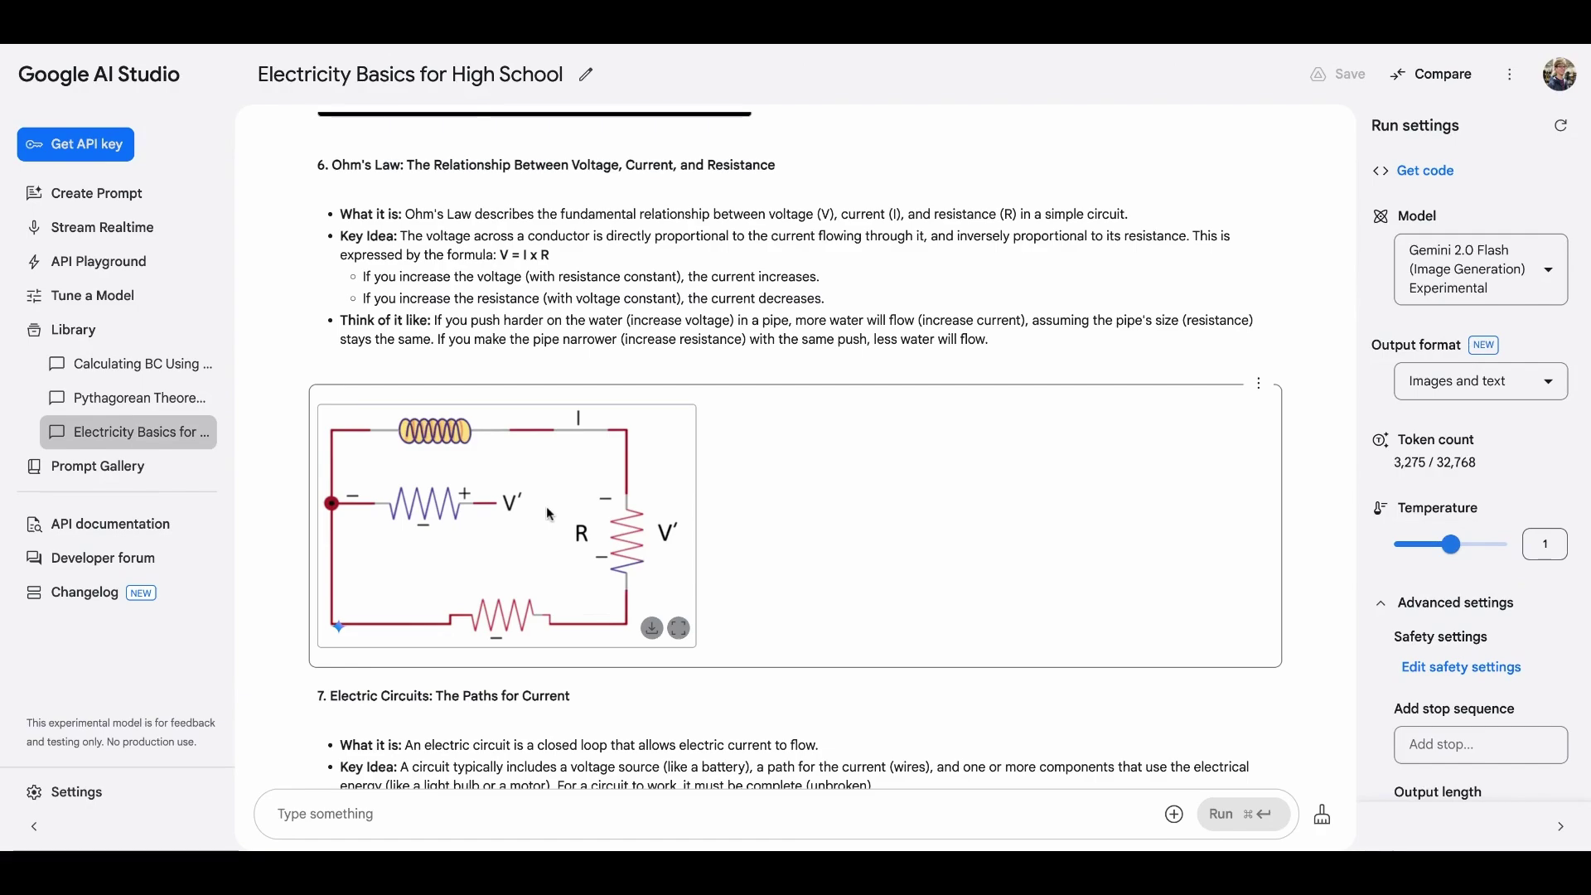
left_click_drag(343, 214, 895, 282)
scroll(774, 434, "down", 6)
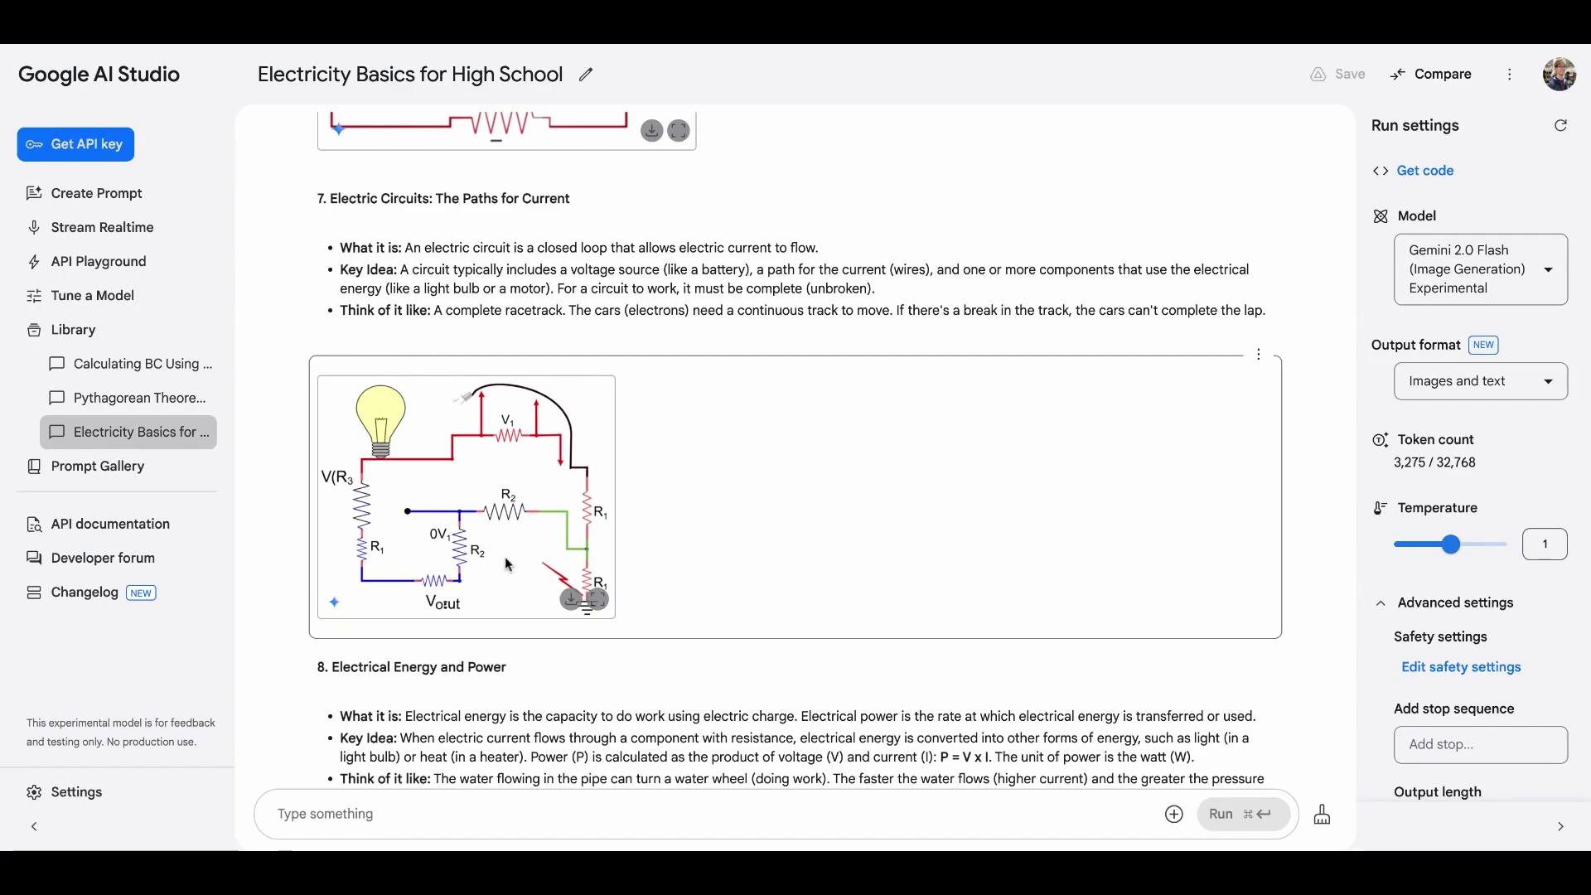
scroll(492, 549, "down", 5)
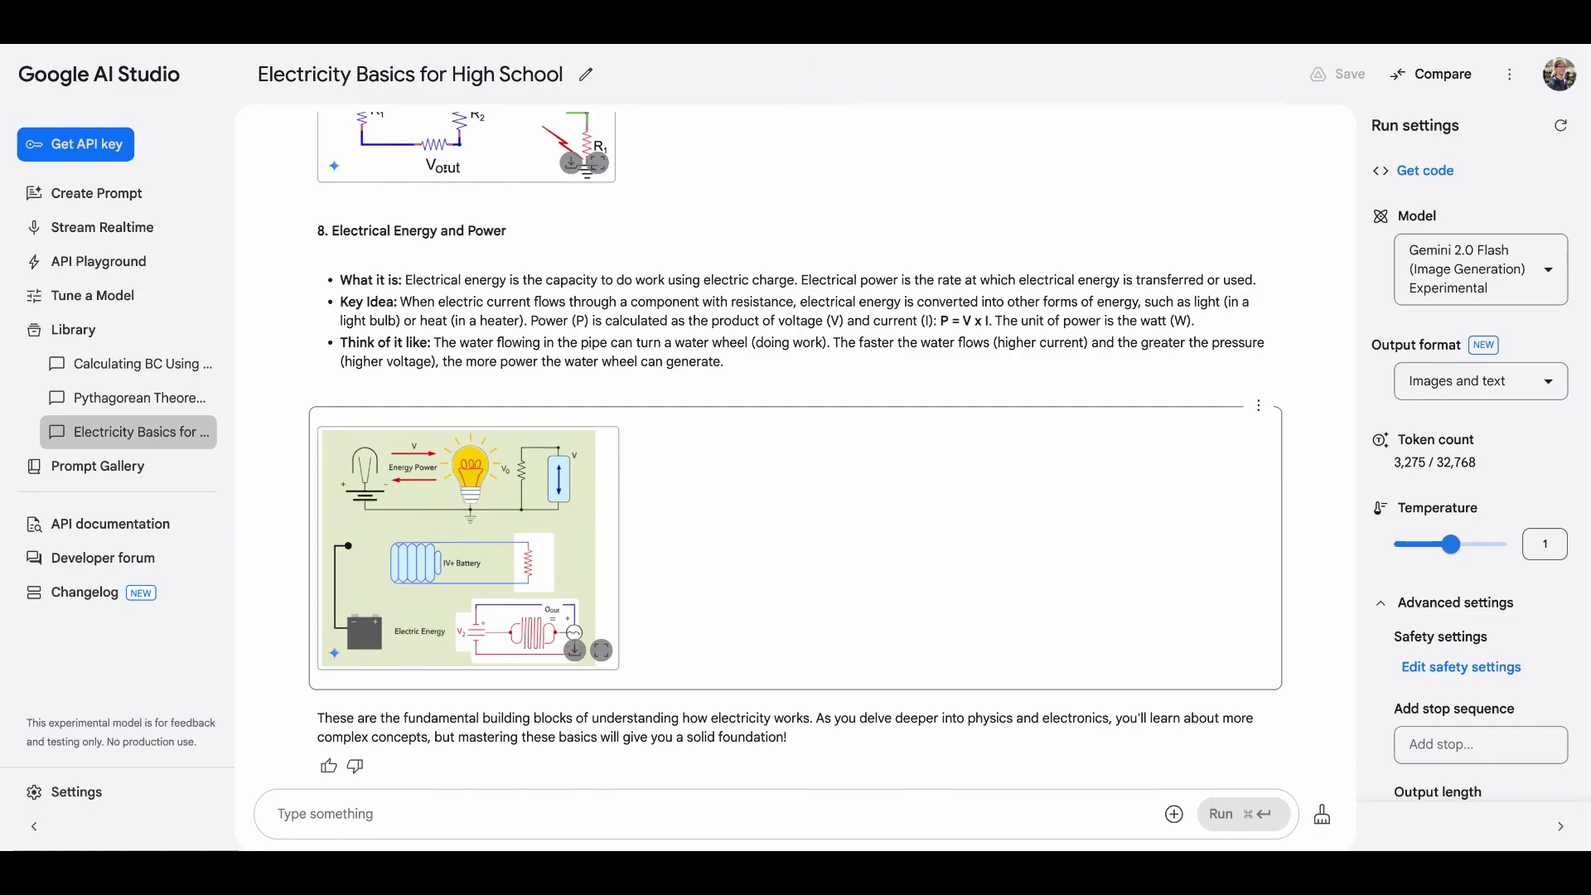
scroll(795, 547, "up", 1)
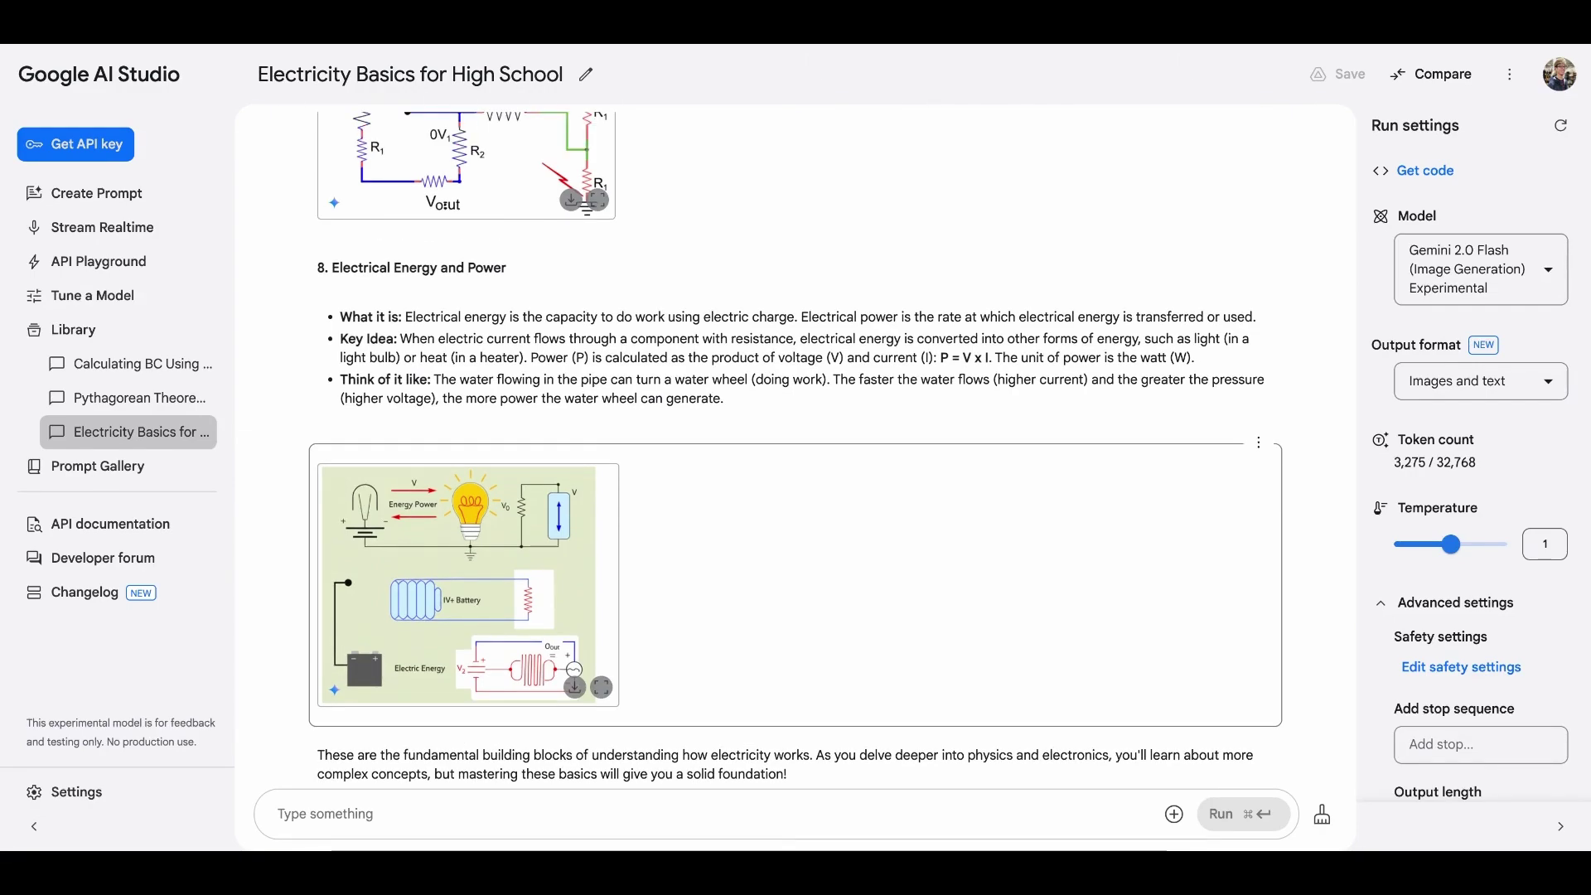
scroll(781, 383, "down", 1)
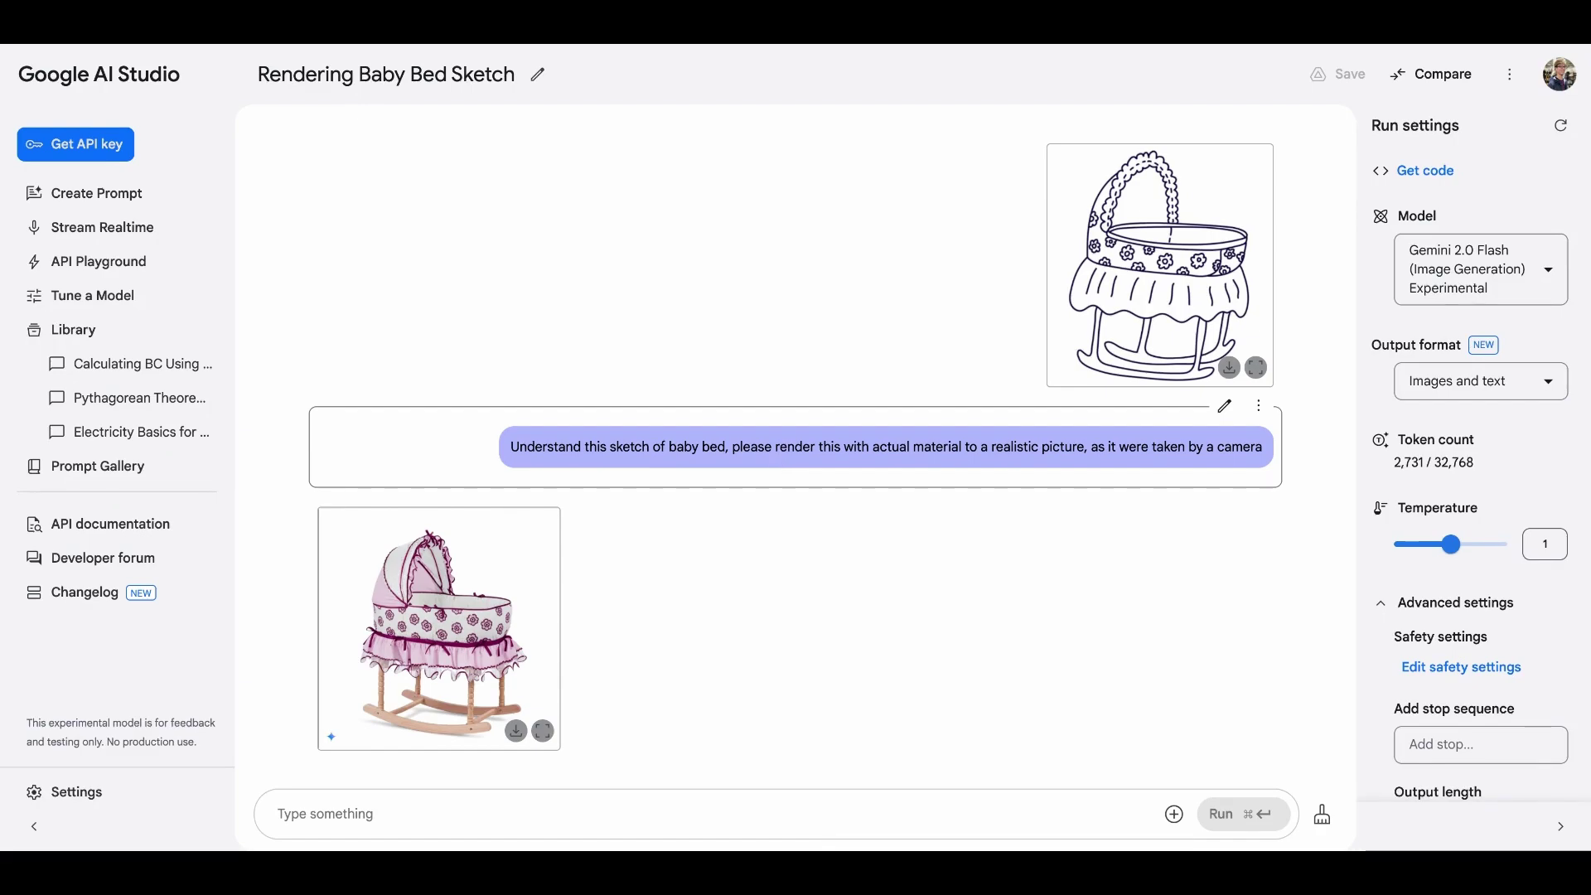
scroll(814, 444, "down", 2)
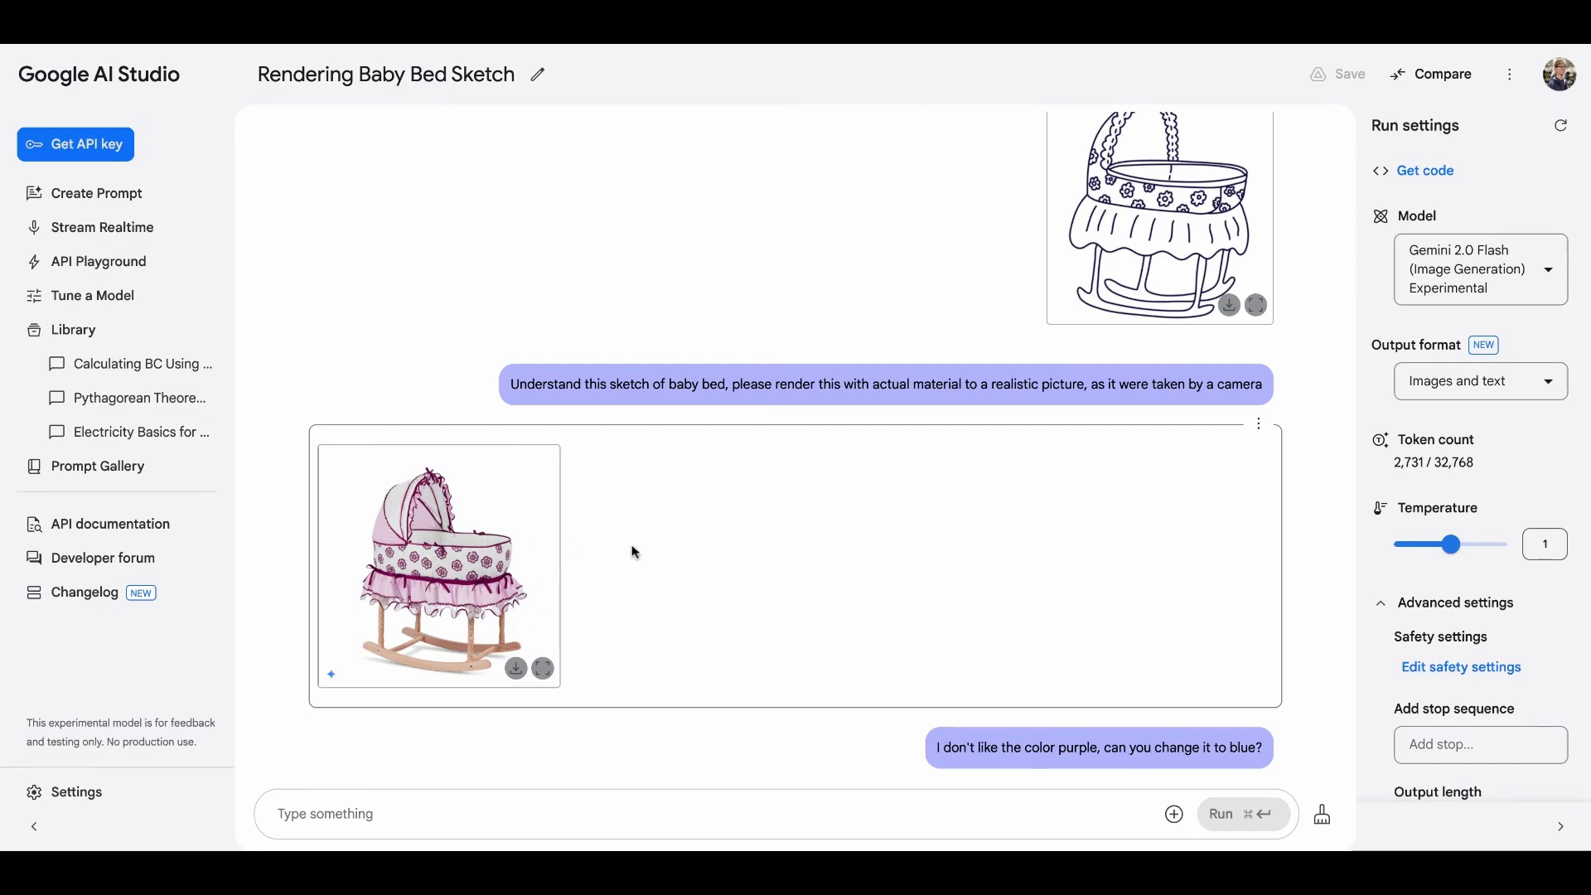
scroll(821, 605, "down", 2)
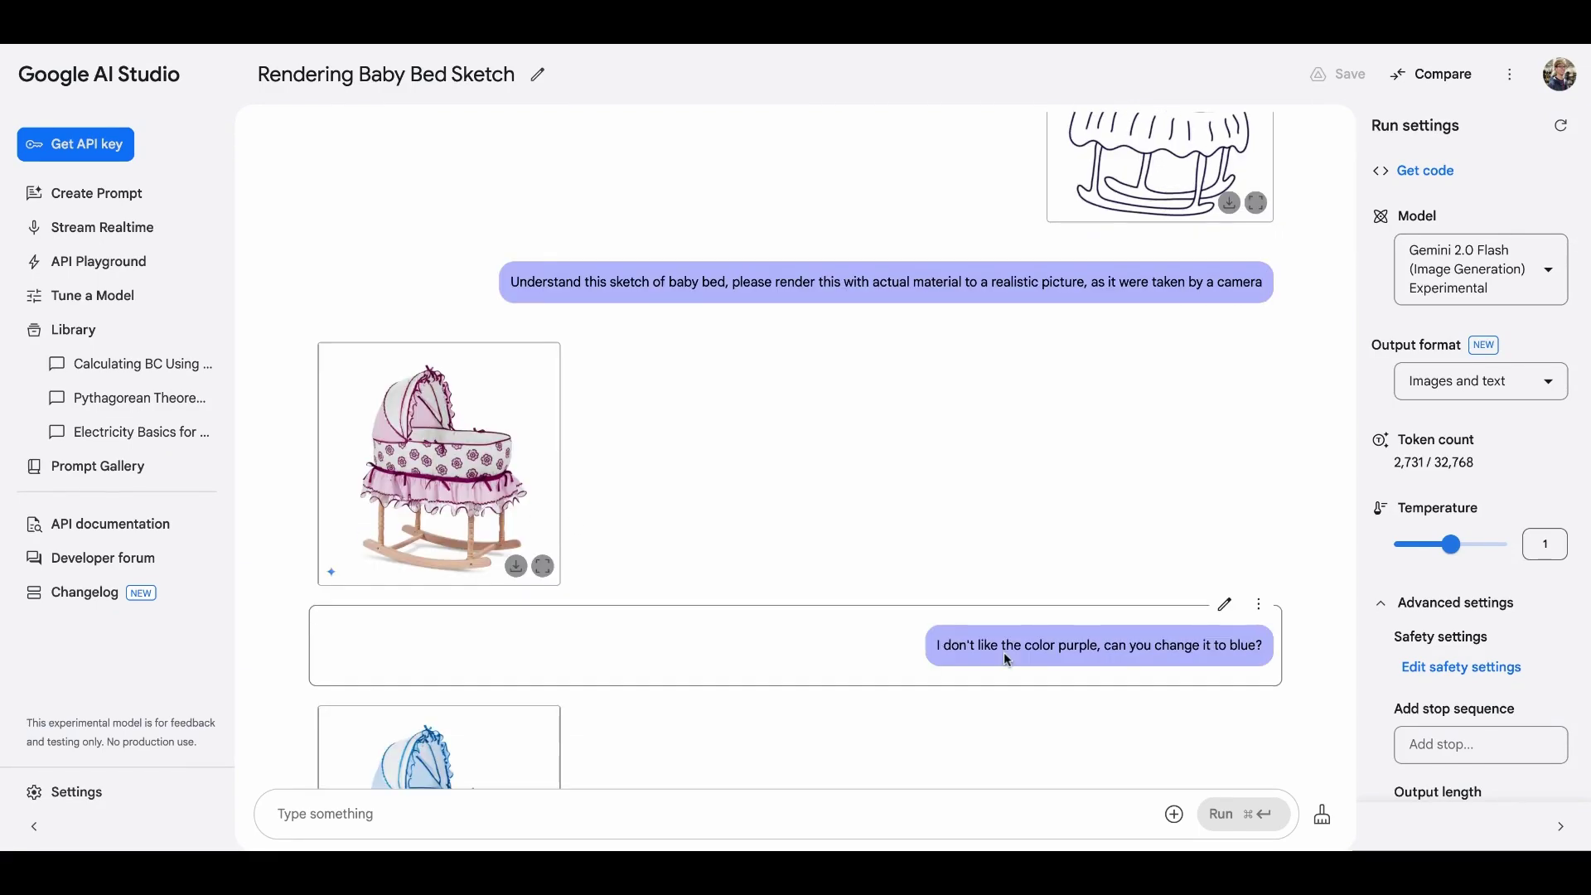
scroll(1008, 655, "down", 4)
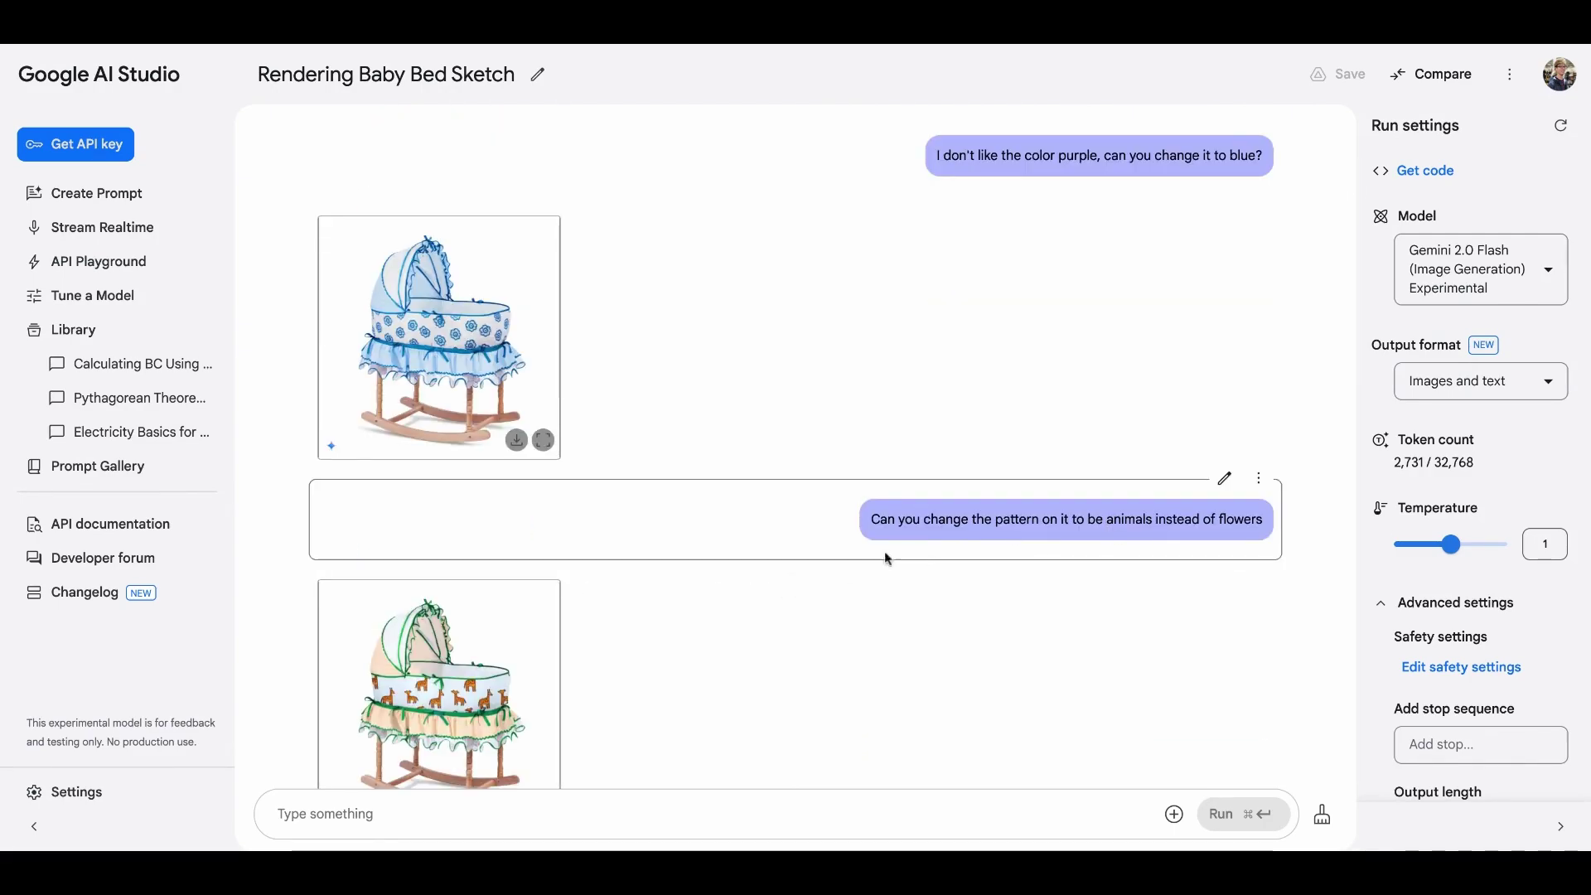
scroll(461, 715, "down", 1)
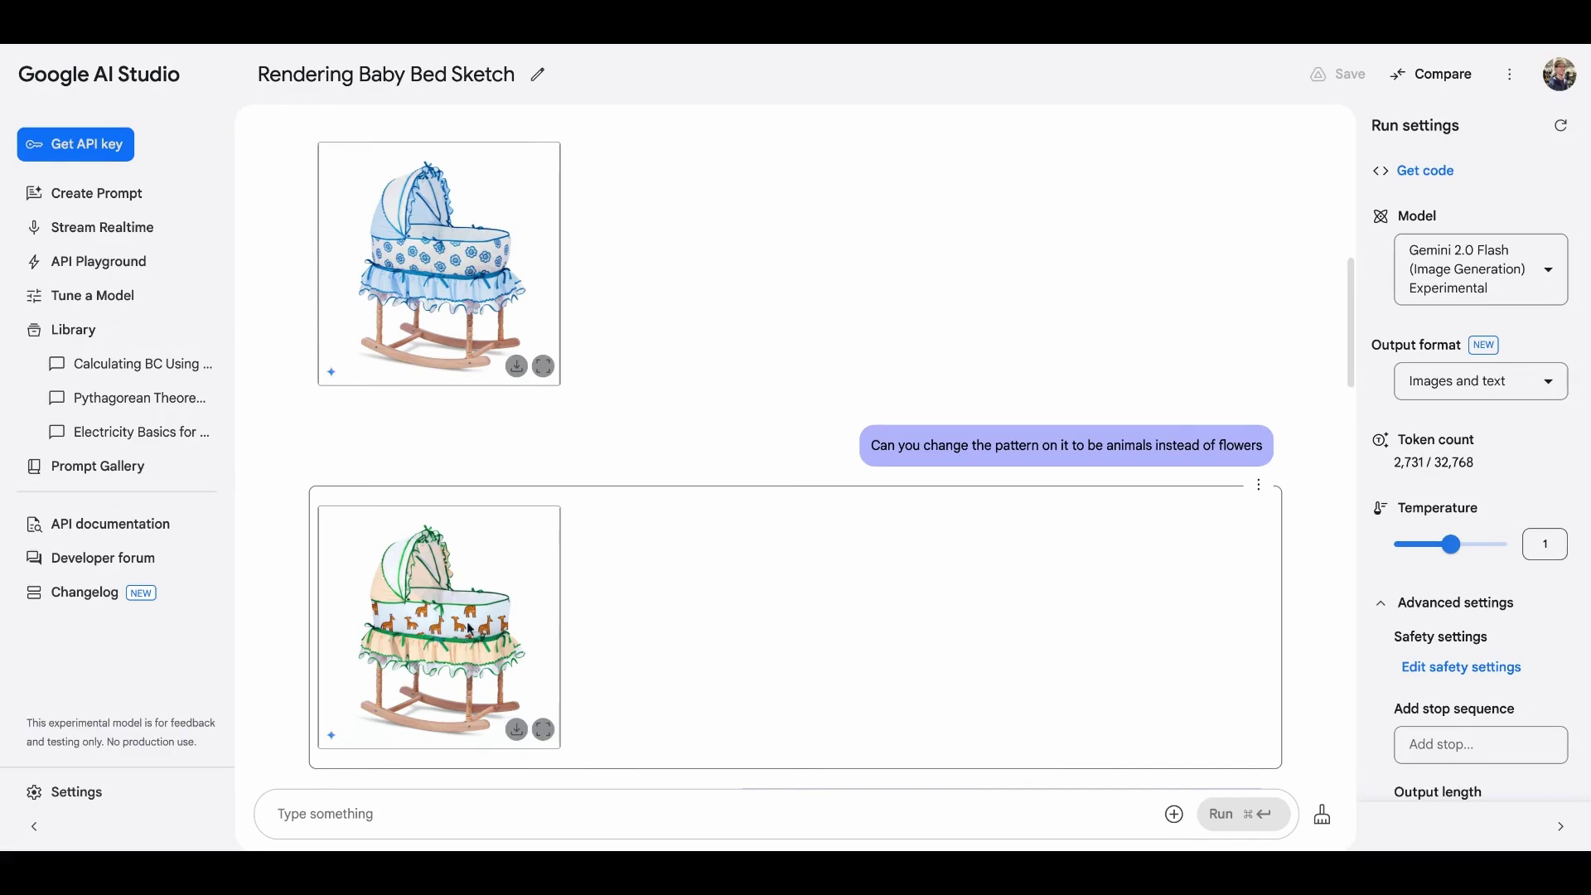
scroll(472, 630, "down", 2)
scroll(472, 630, "down", 3)
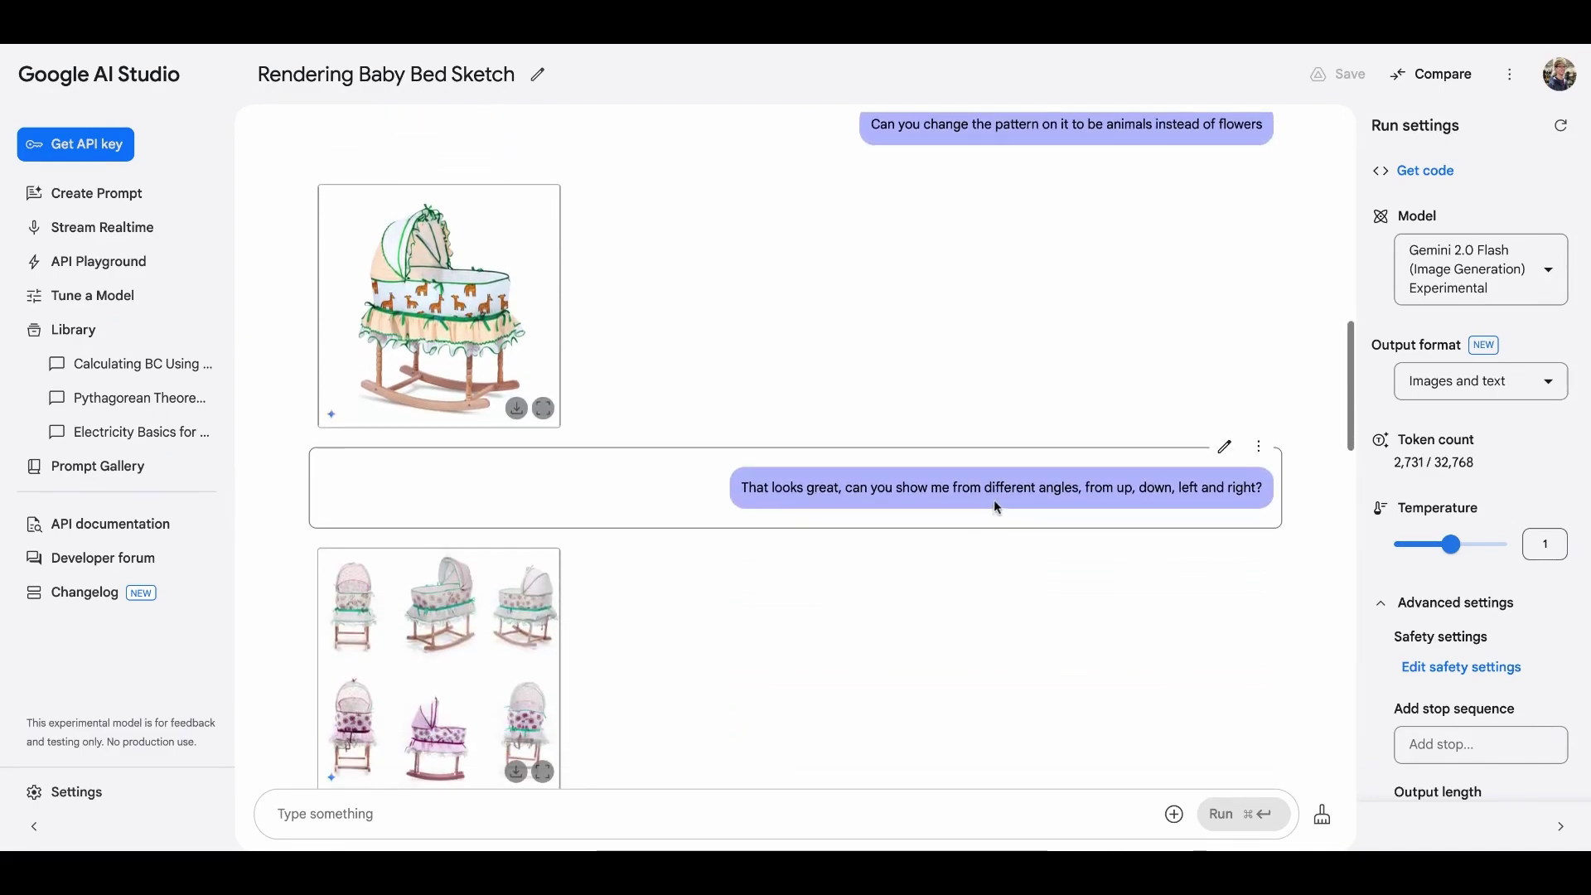
scroll(762, 580, "down", 1)
scroll(761, 580, "down", 1)
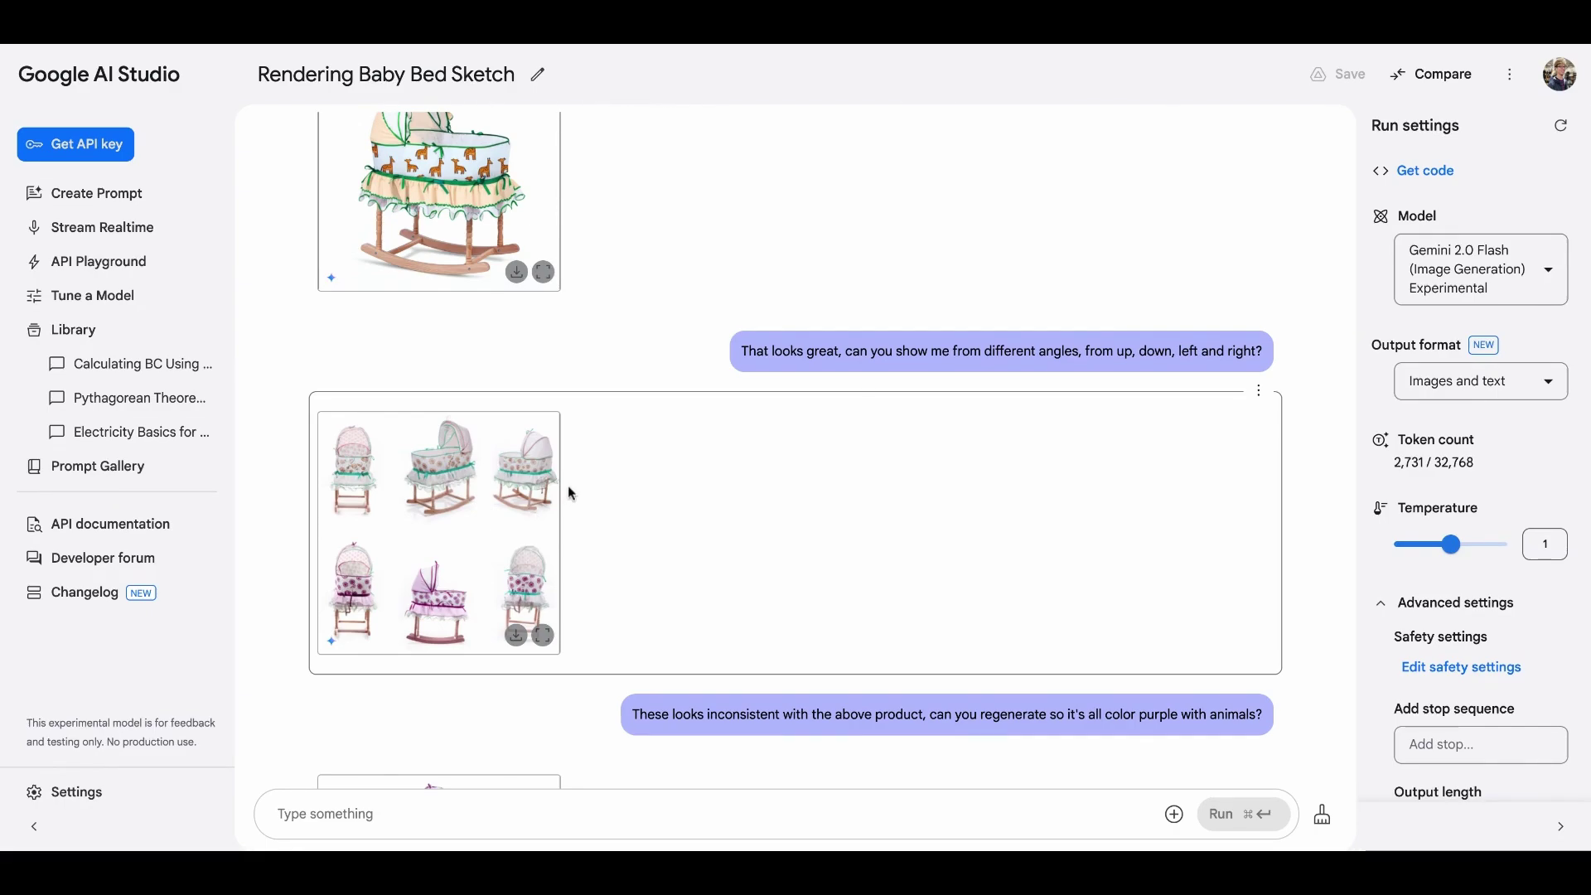
scroll(668, 450, "down", 5)
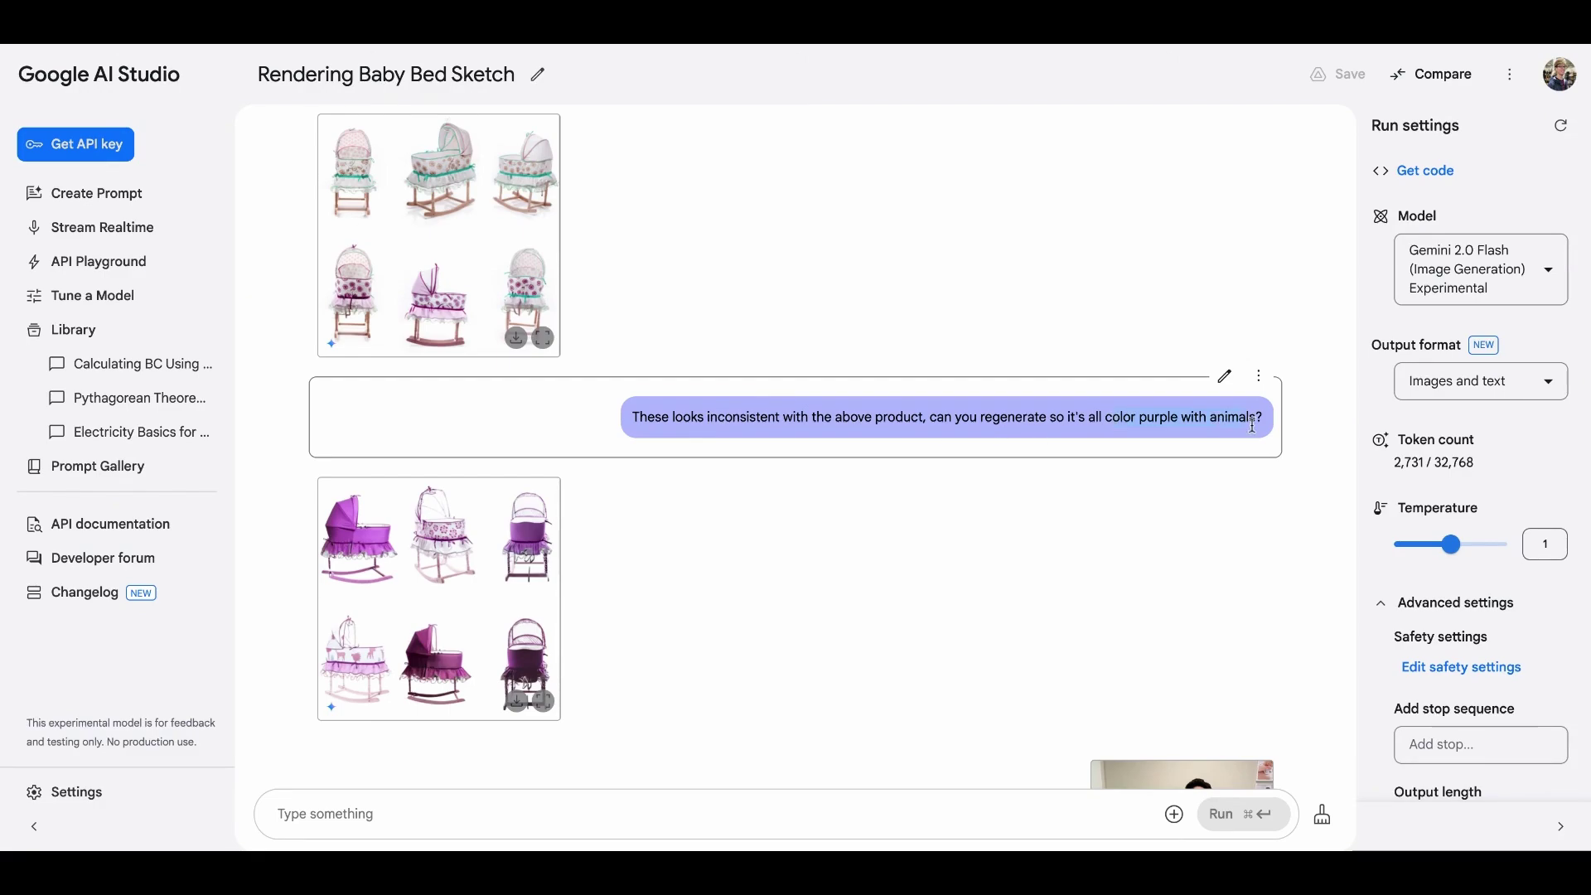
scroll(649, 630, "down", 6)
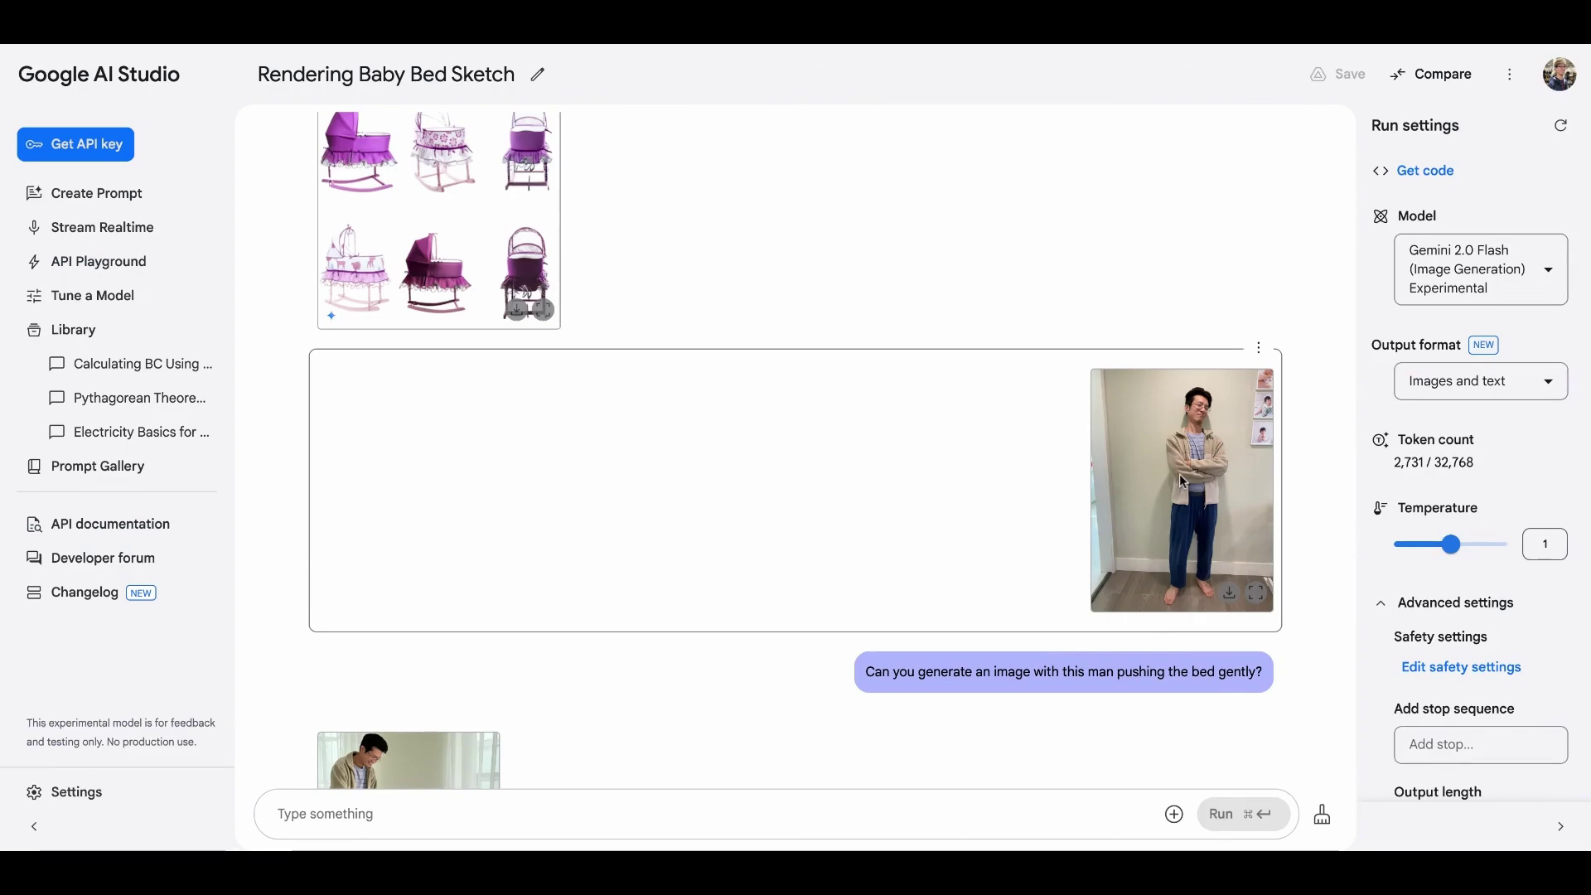
- Enlarge and close both man-and-cradle images, the original and the refined version
scroll(1182, 480, "down", 1)
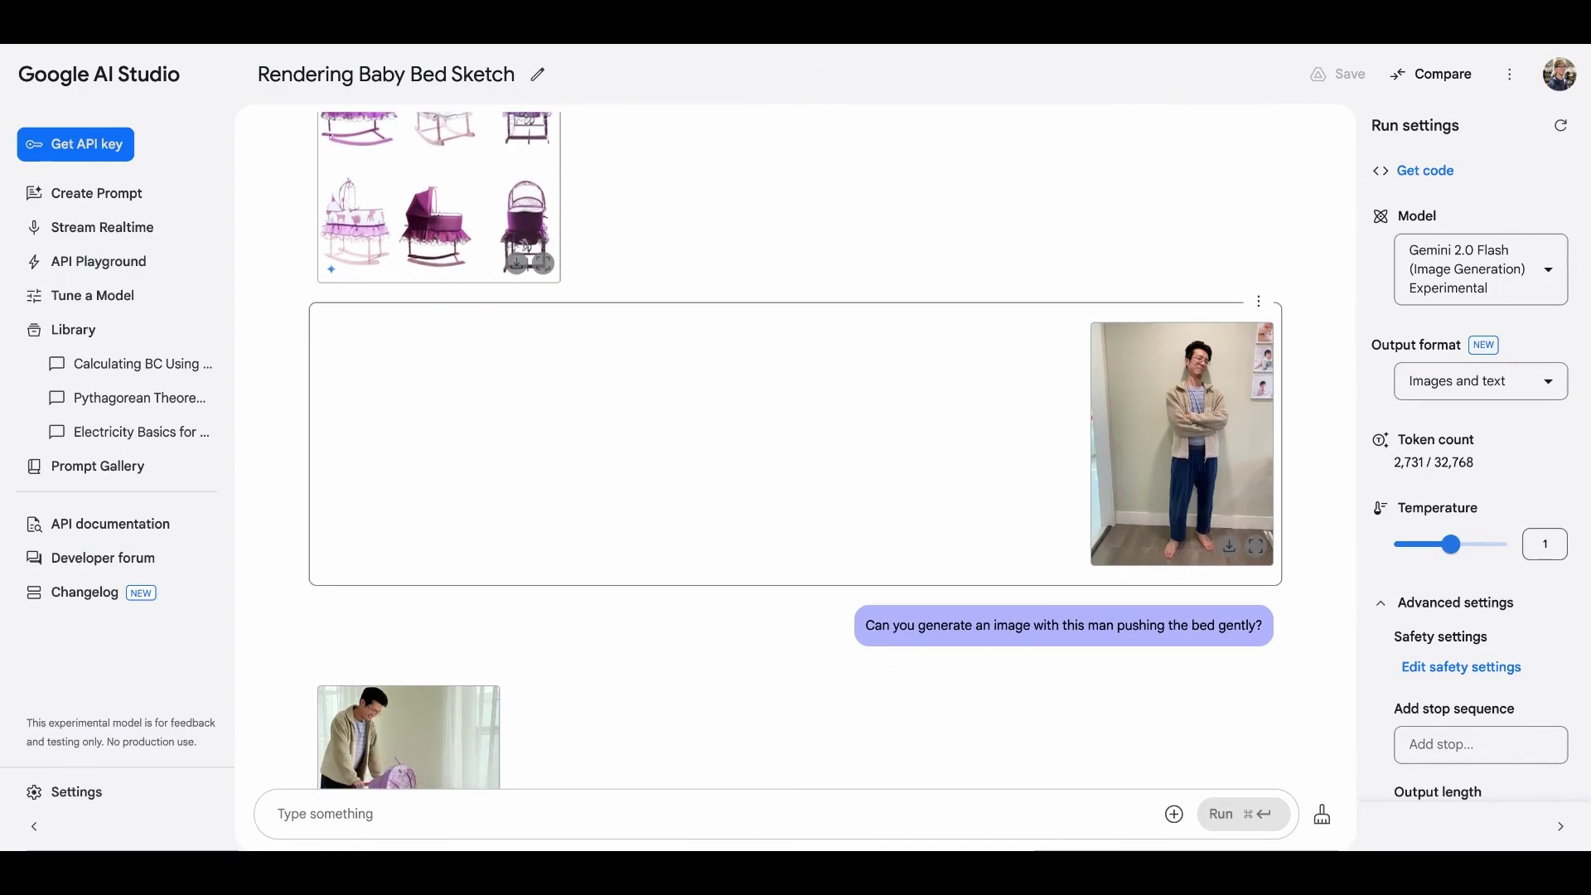
scroll(1072, 614, "down", 3)
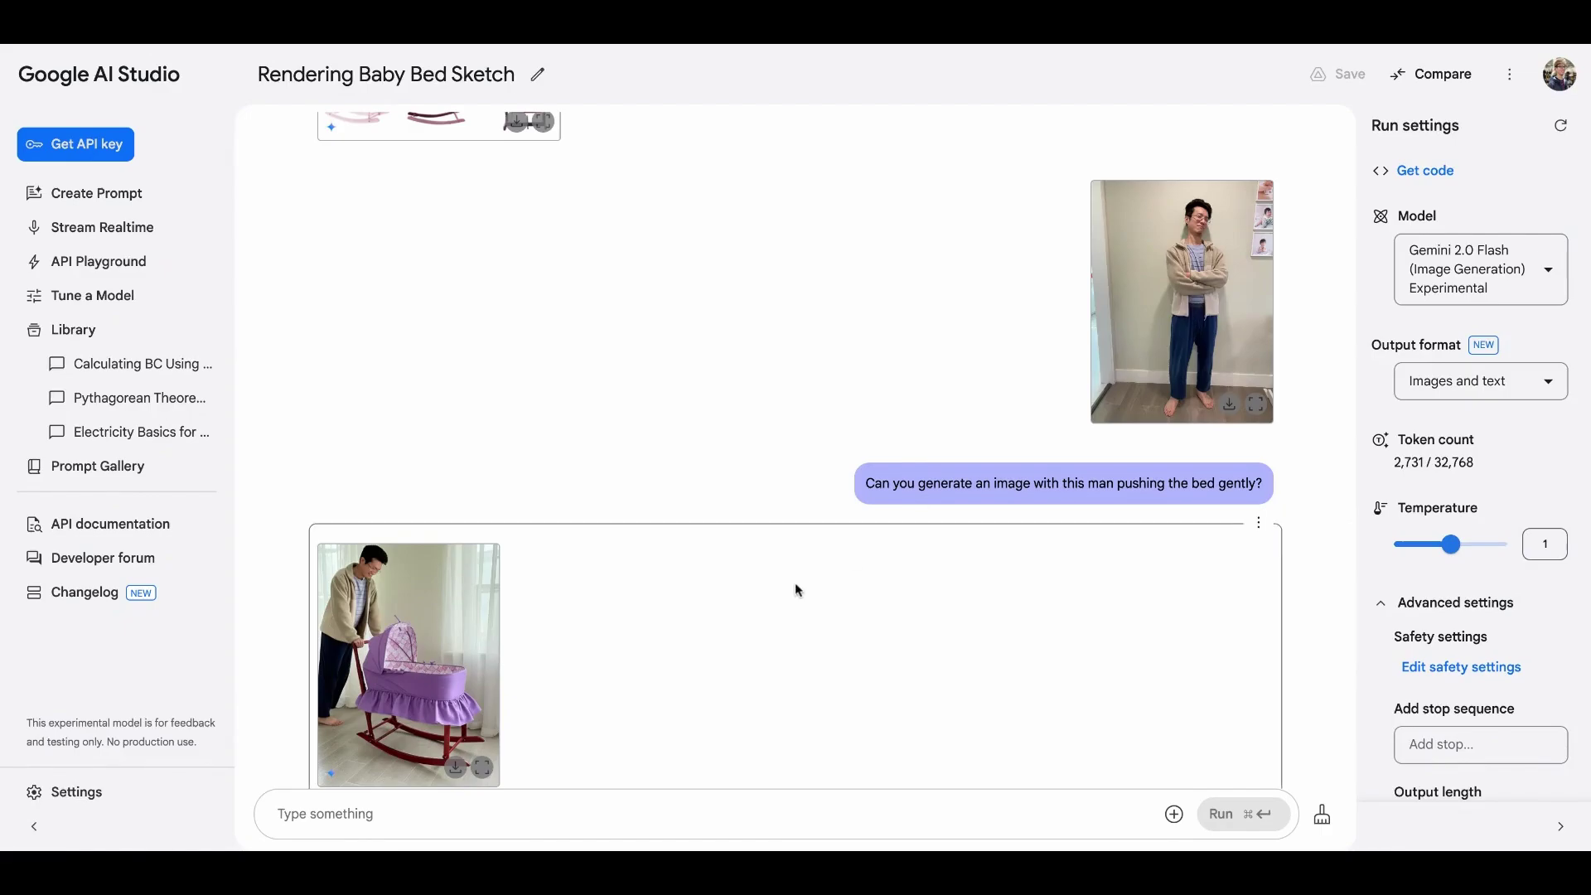
scroll(796, 588, "down", 2)
left_click(409, 566)
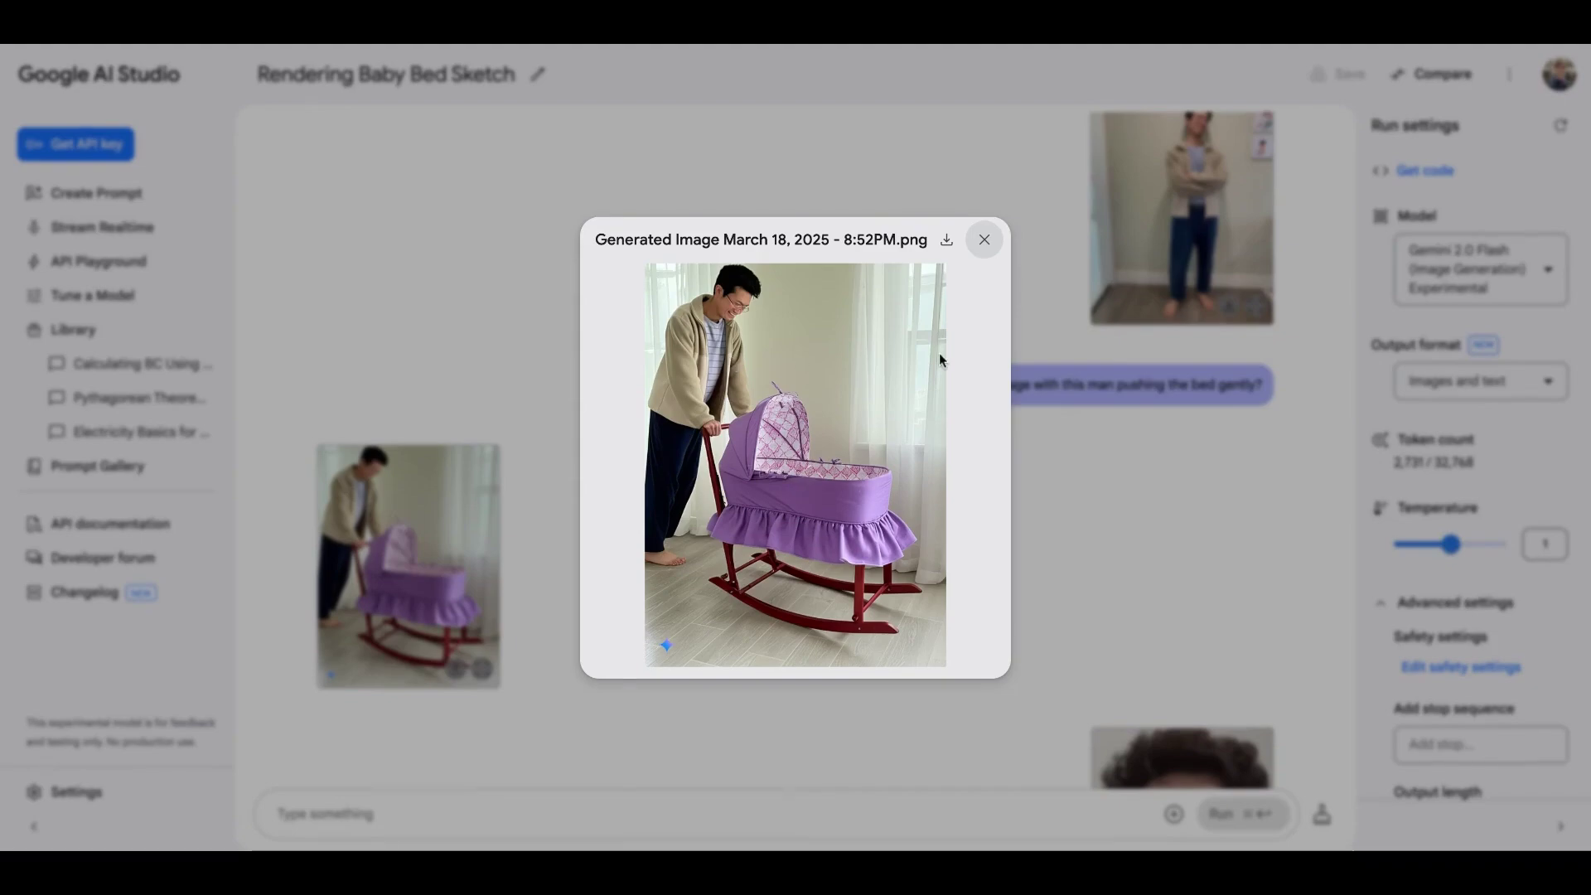
left_click(983, 240)
scroll(953, 416, "down", 6)
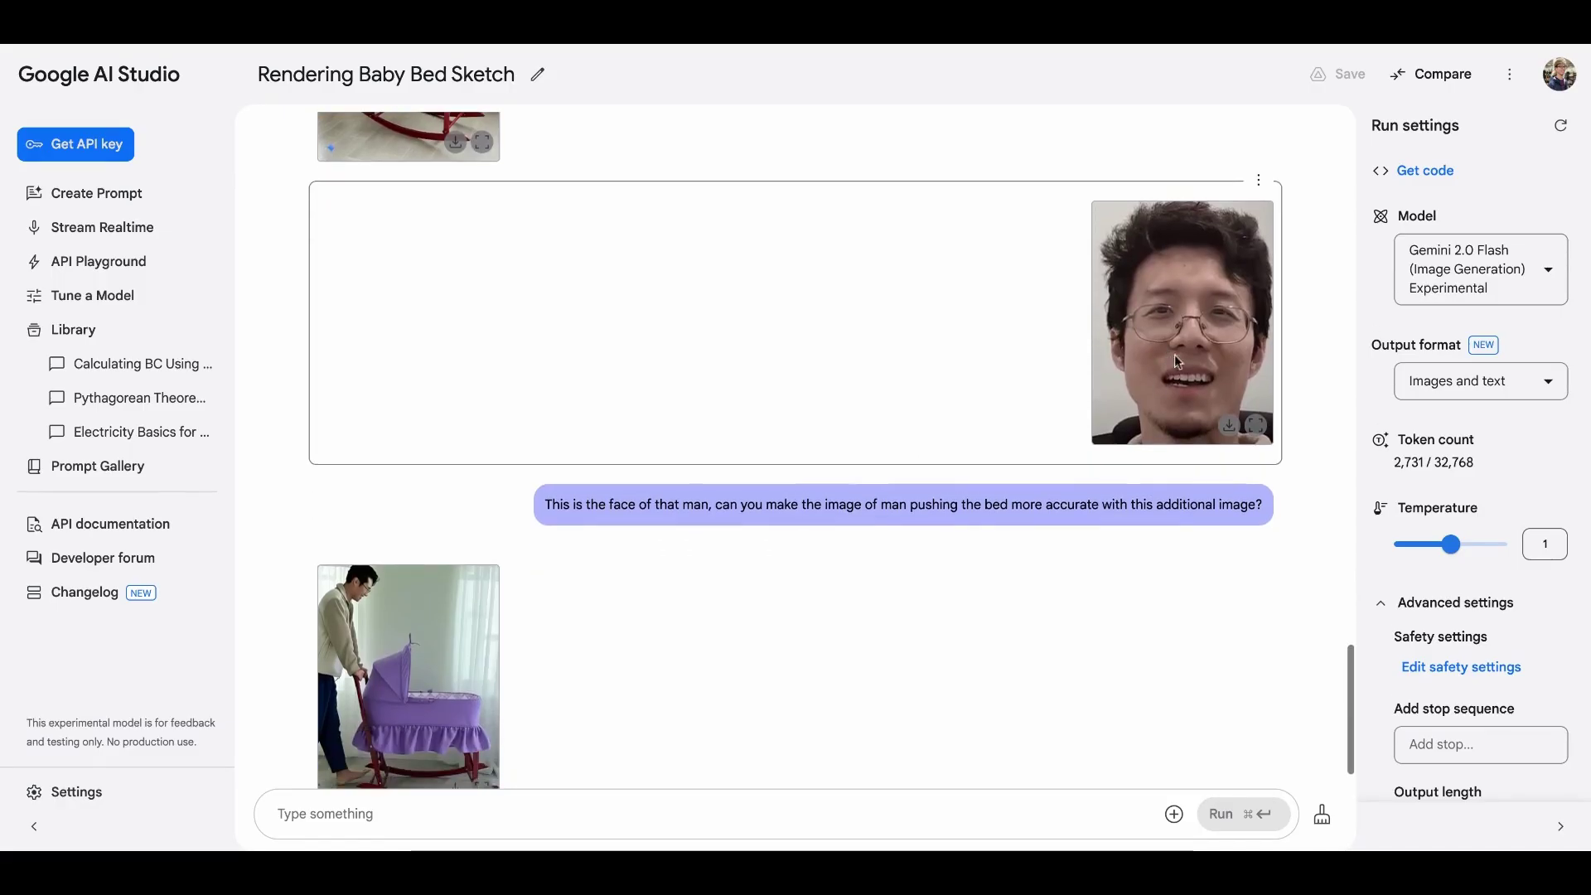
scroll(643, 565, "down", 1)
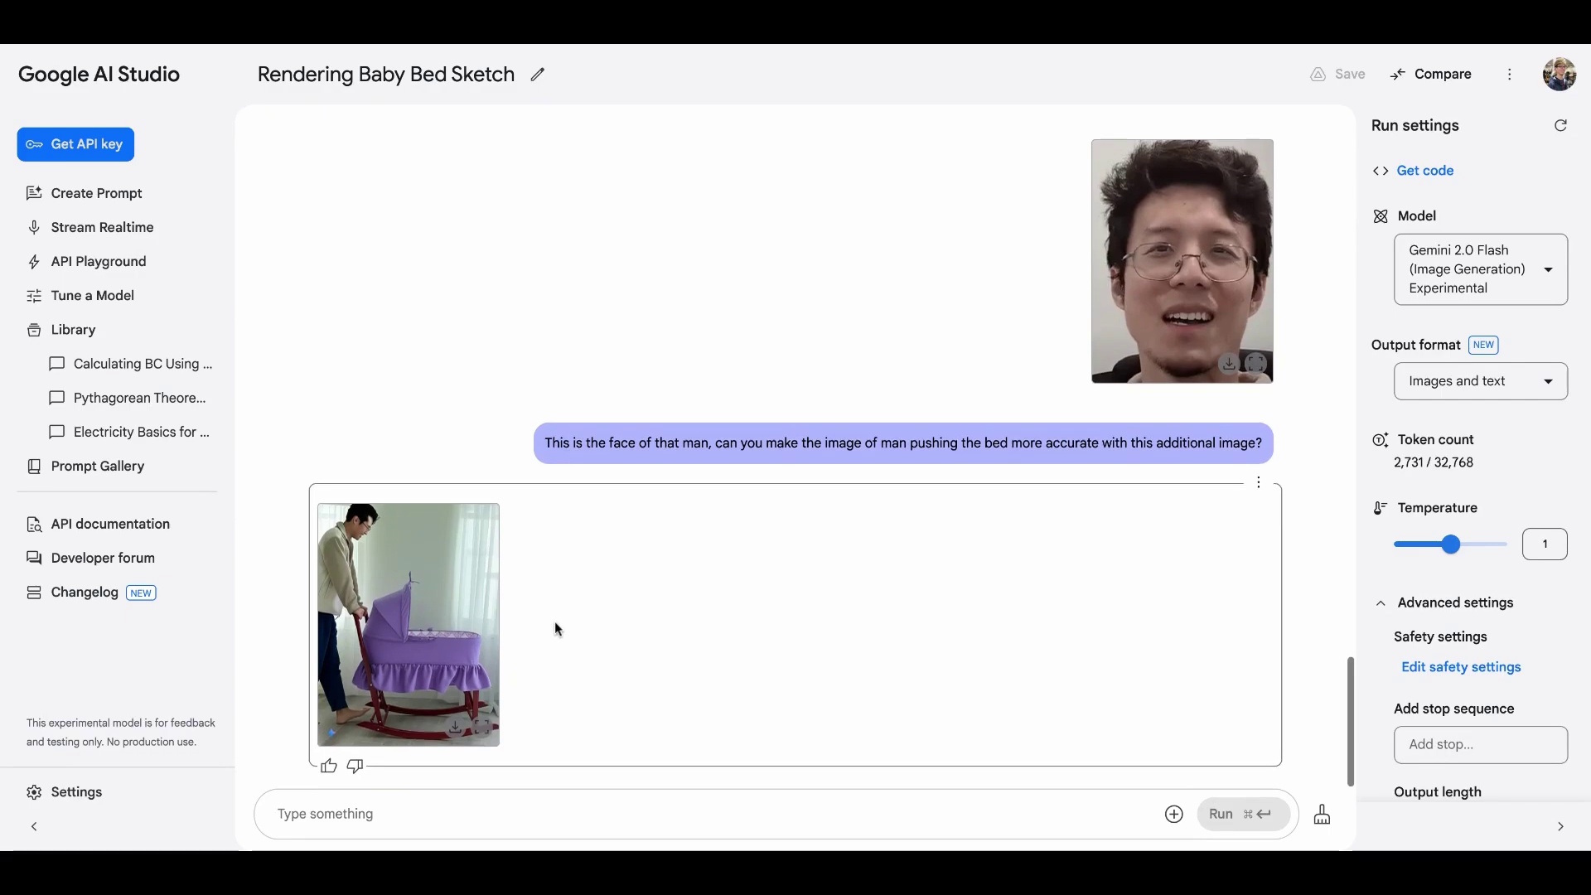
left_click(457, 598)
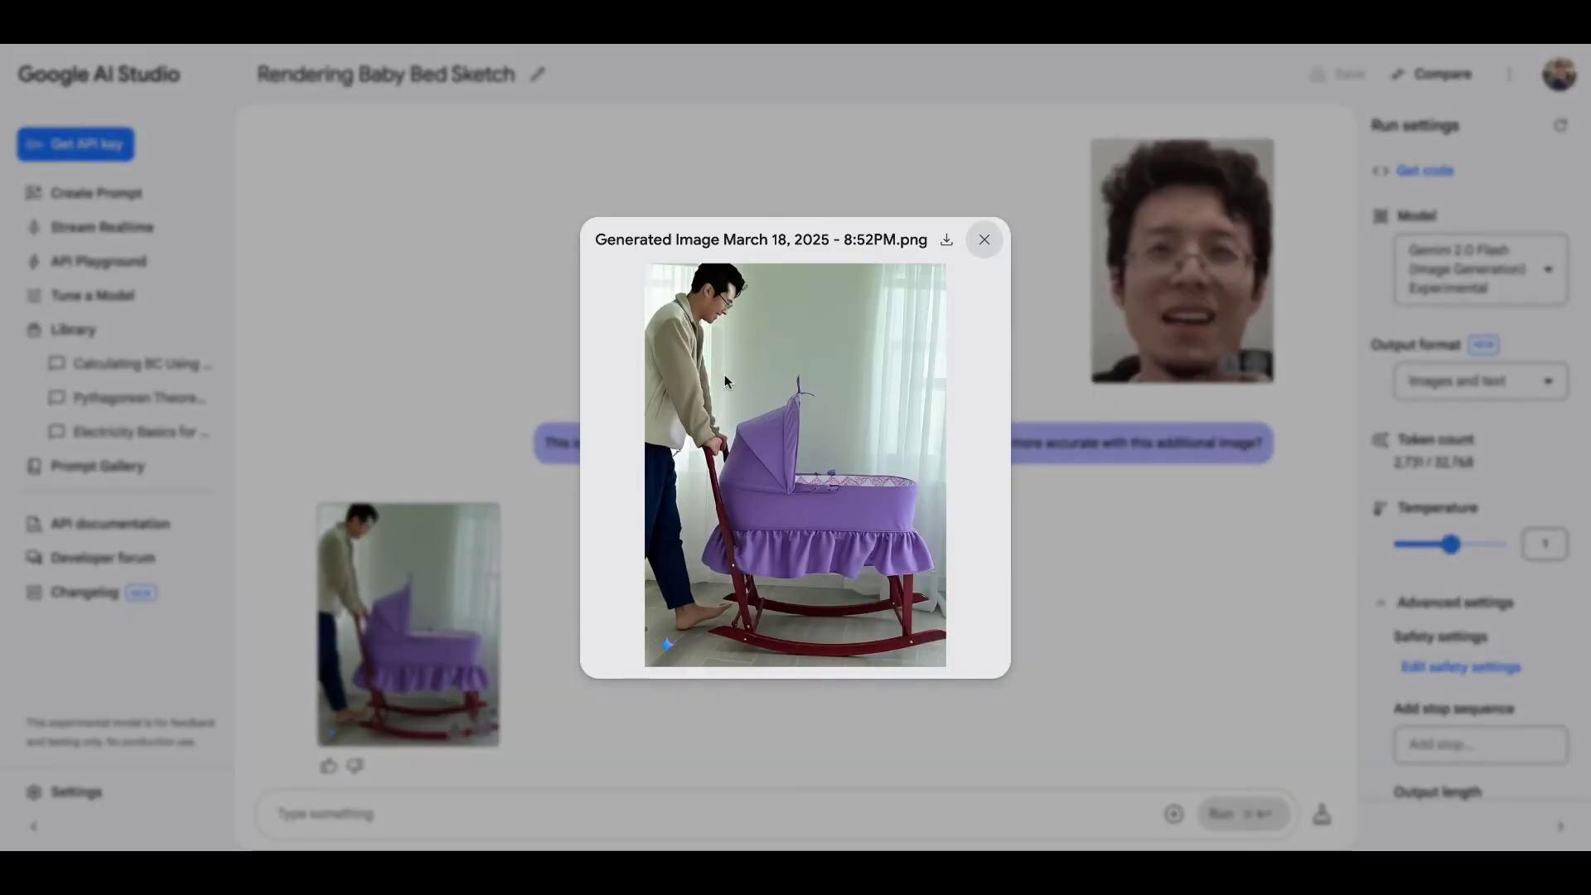
left_click(984, 239)
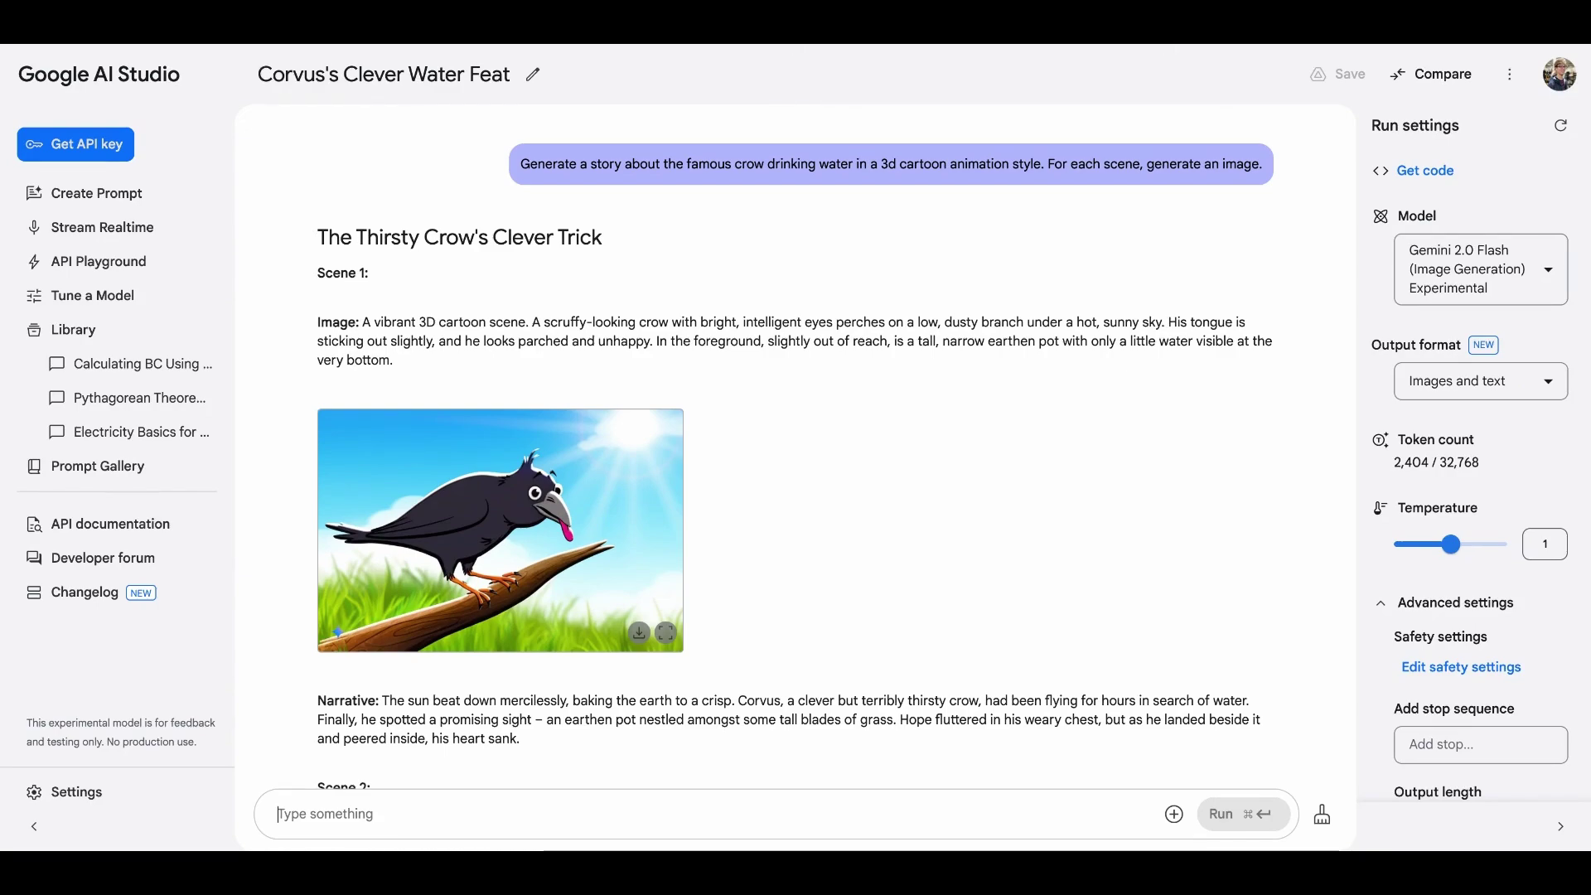
mouse_move(650, 182)
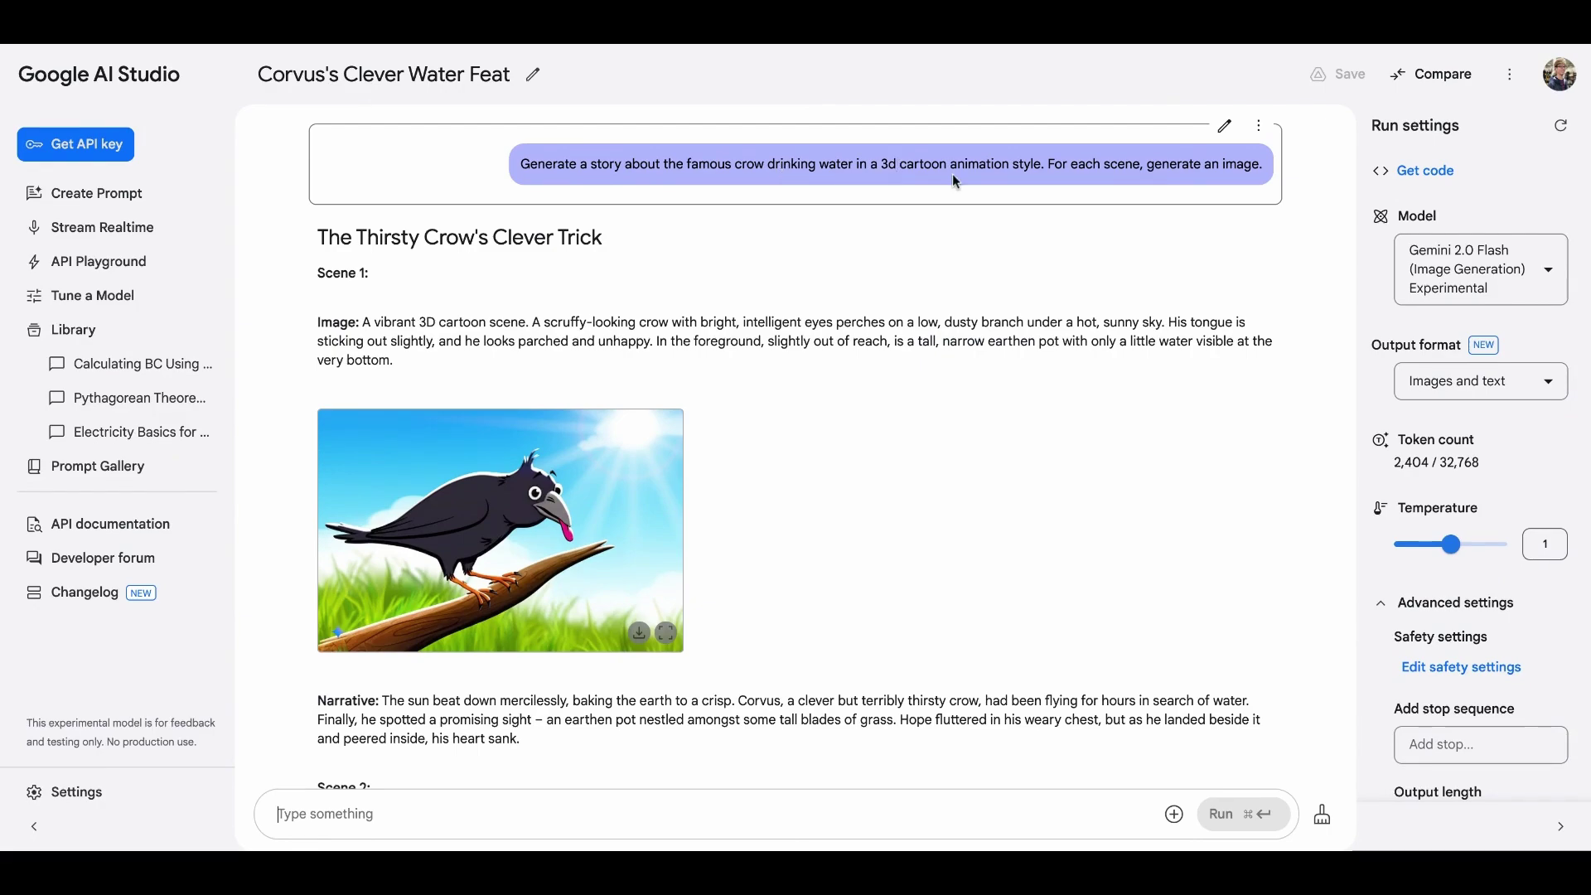
scroll(952, 173, "down", 1)
left_click_drag(318, 235, 555, 311)
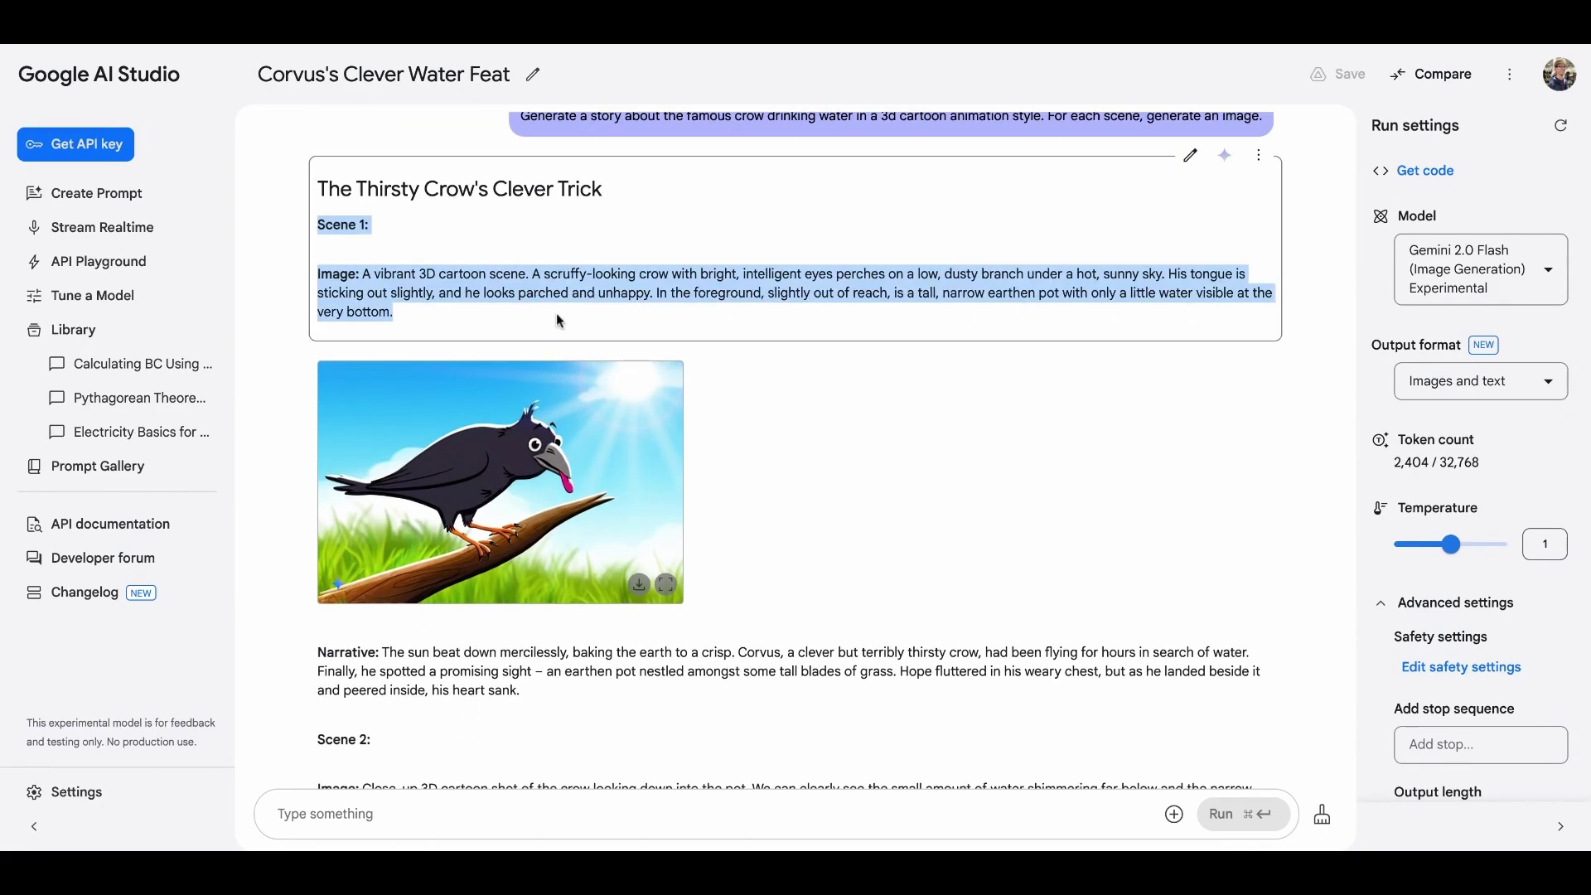
left_click(555, 312)
left_click_drag(340, 267, 489, 300)
left_click(488, 300)
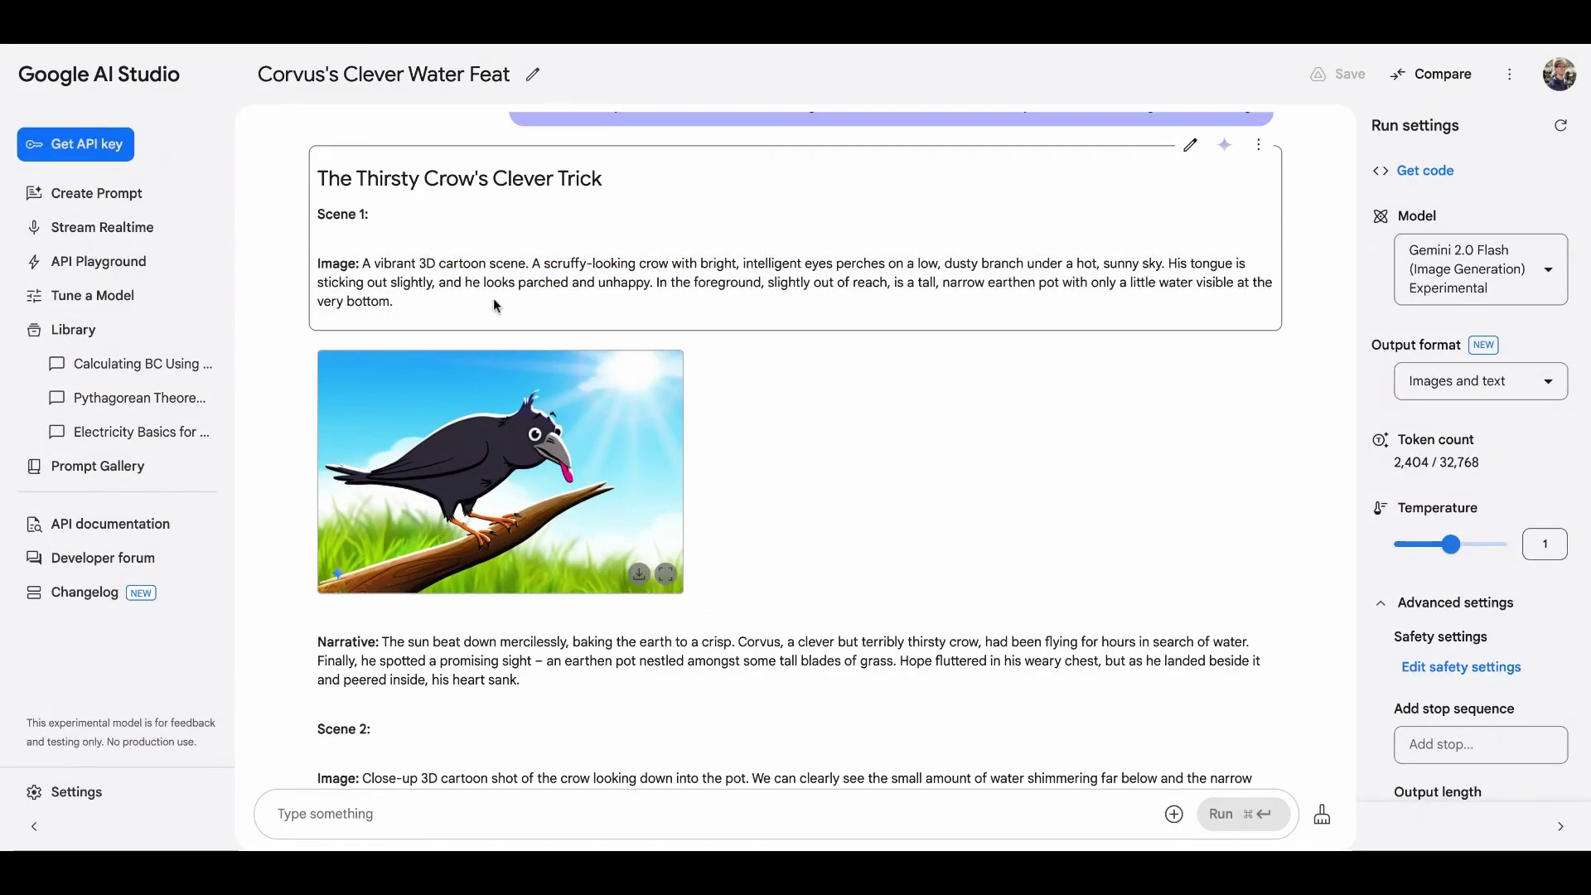
scroll(495, 305, "down", 2)
scroll(494, 305, "down", 1)
left_click_drag(381, 508, 554, 549)
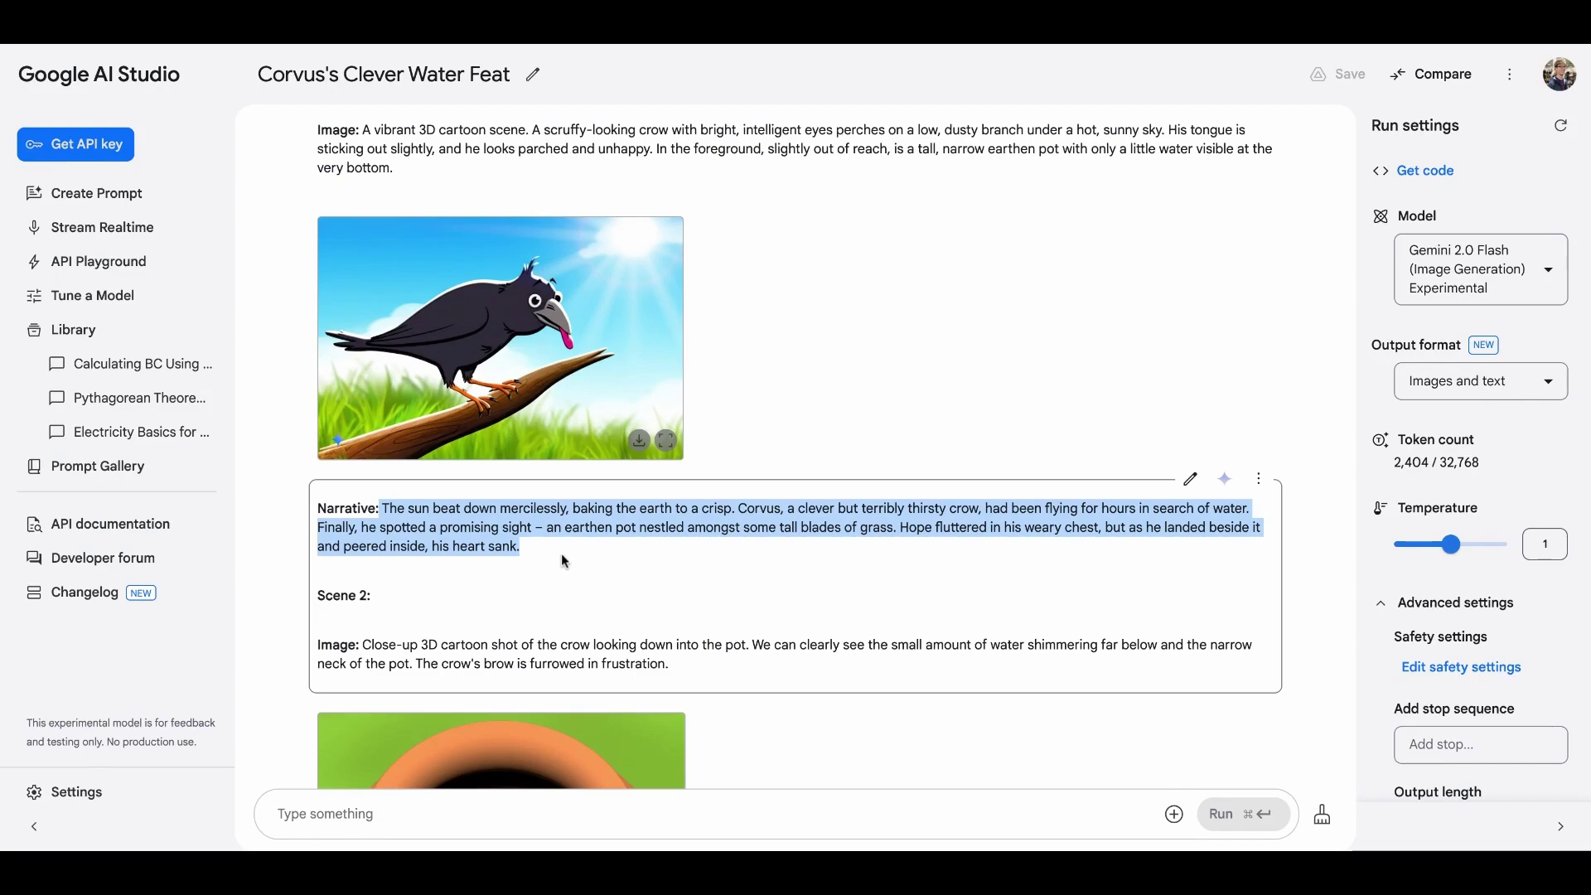
left_click(560, 554)
scroll(547, 464, "down", 5)
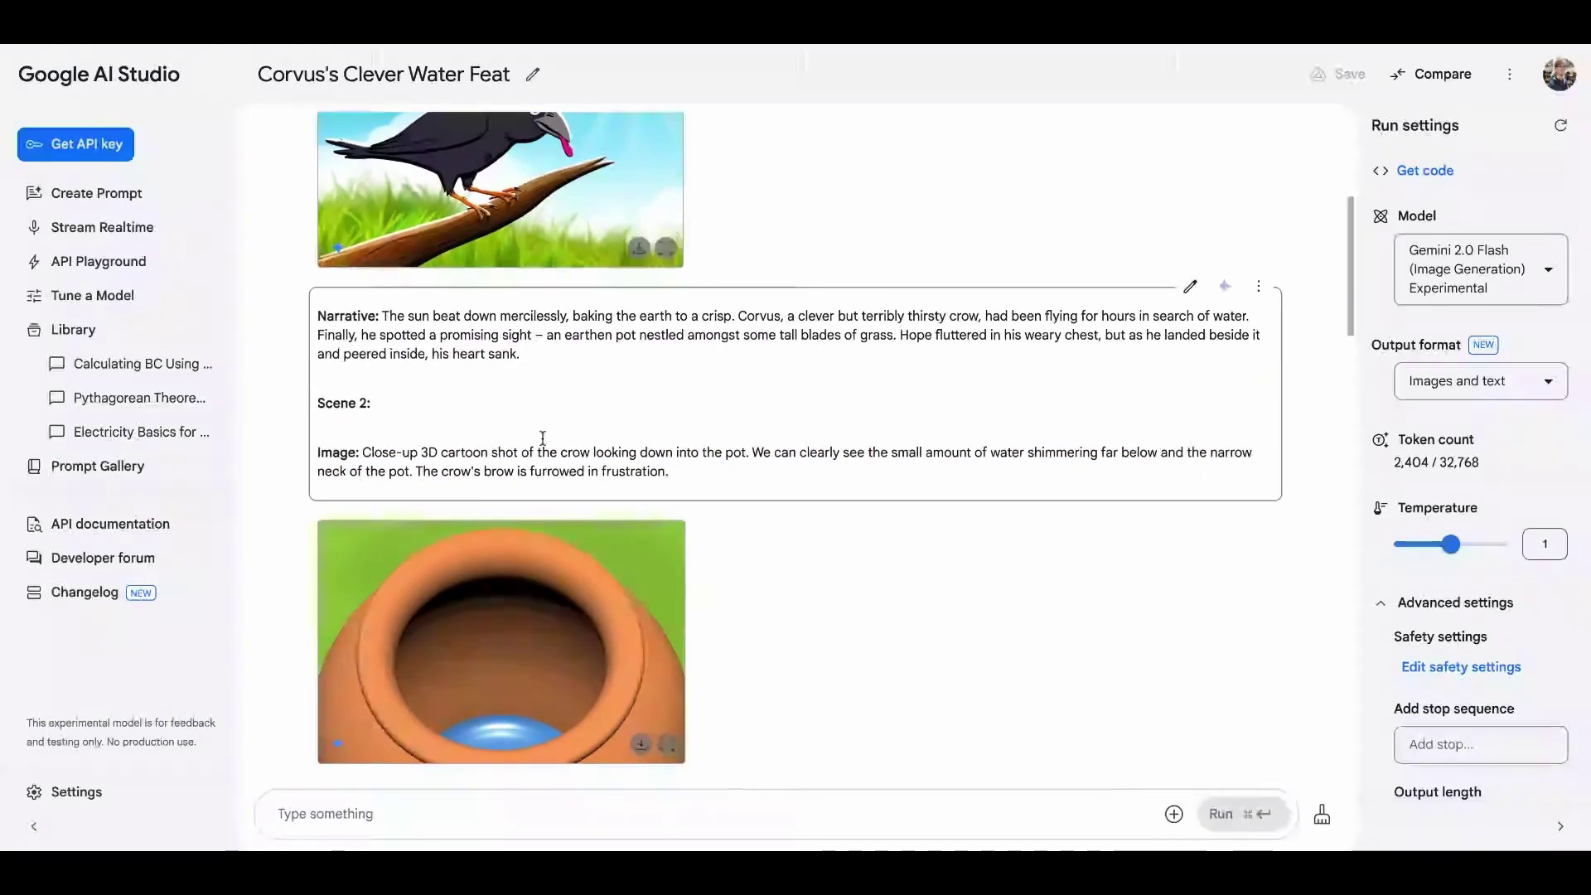
scroll(579, 346, "down", 3)
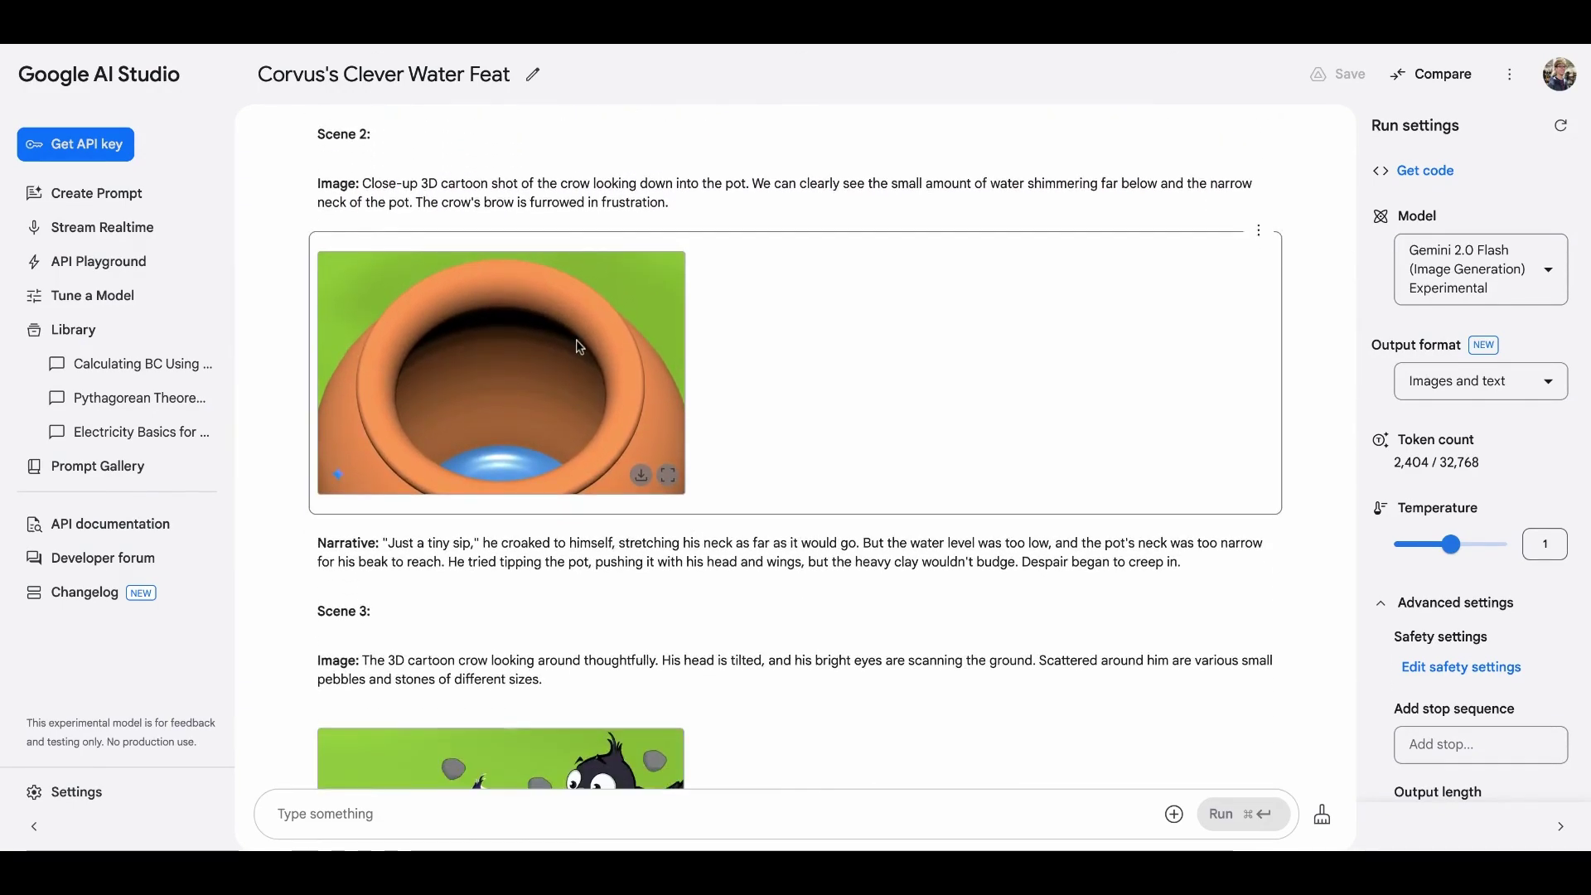
scroll(578, 347, "down", 1)
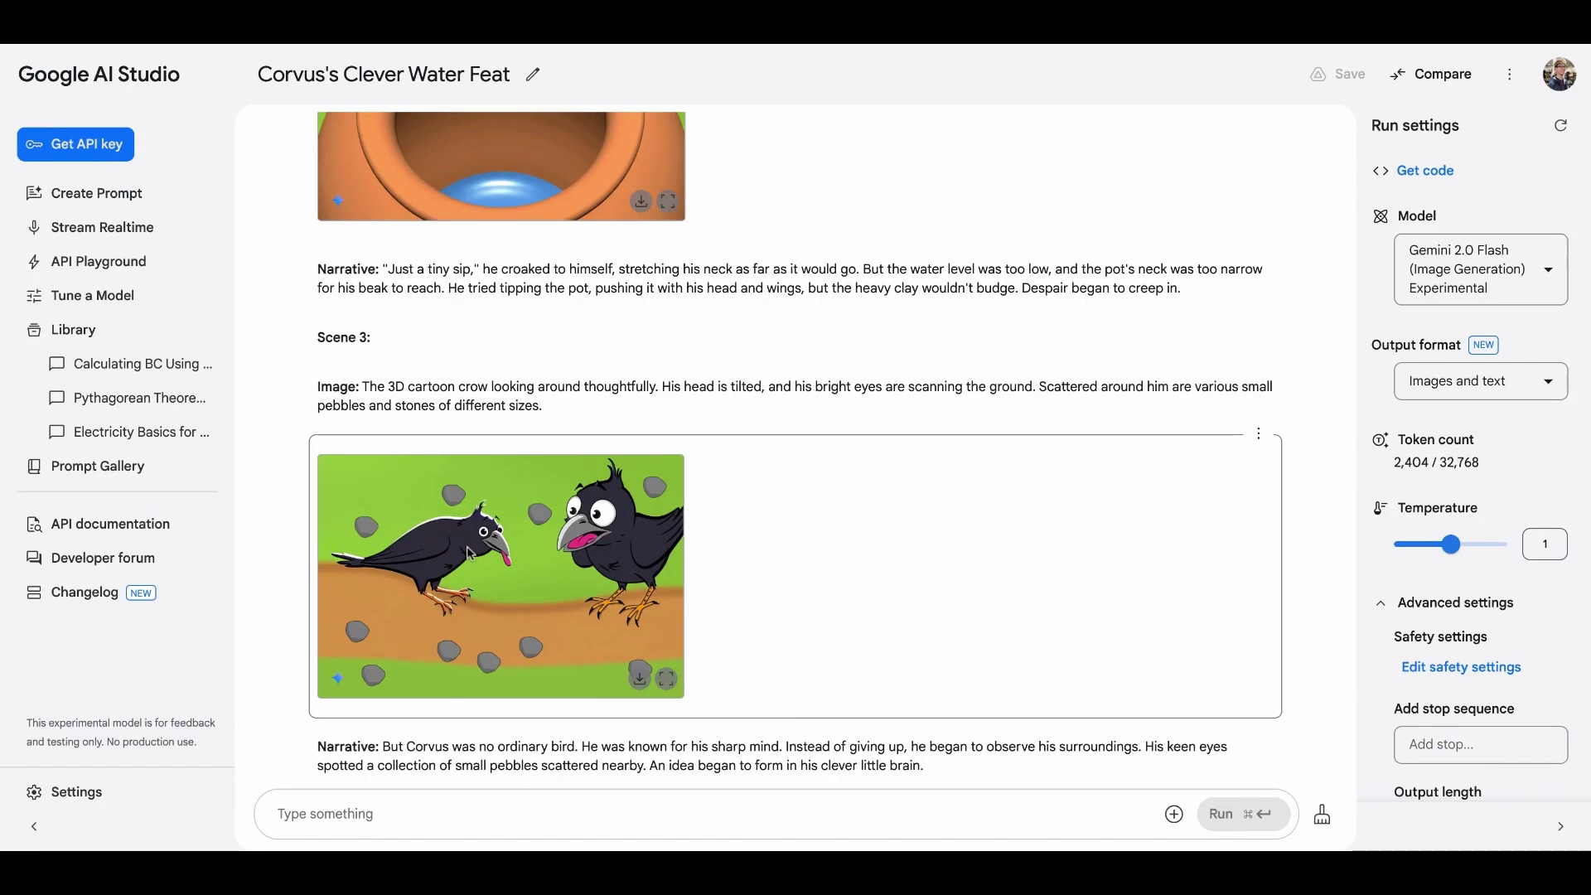
scroll(470, 554, "up", 10)
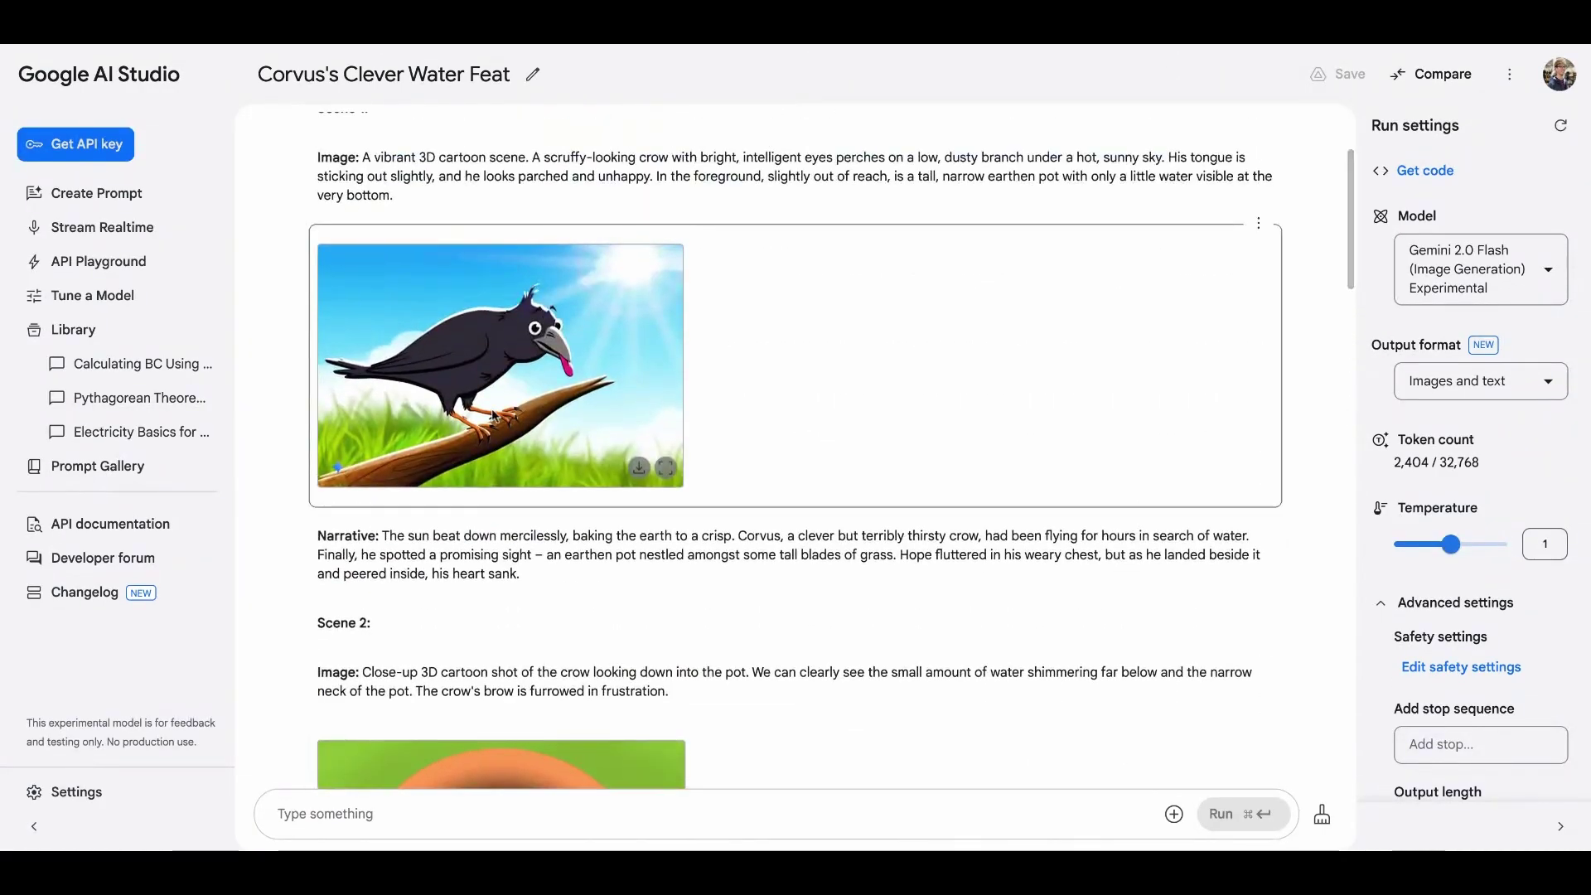
scroll(480, 353, "down", 7)
scroll(485, 362, "down", 2)
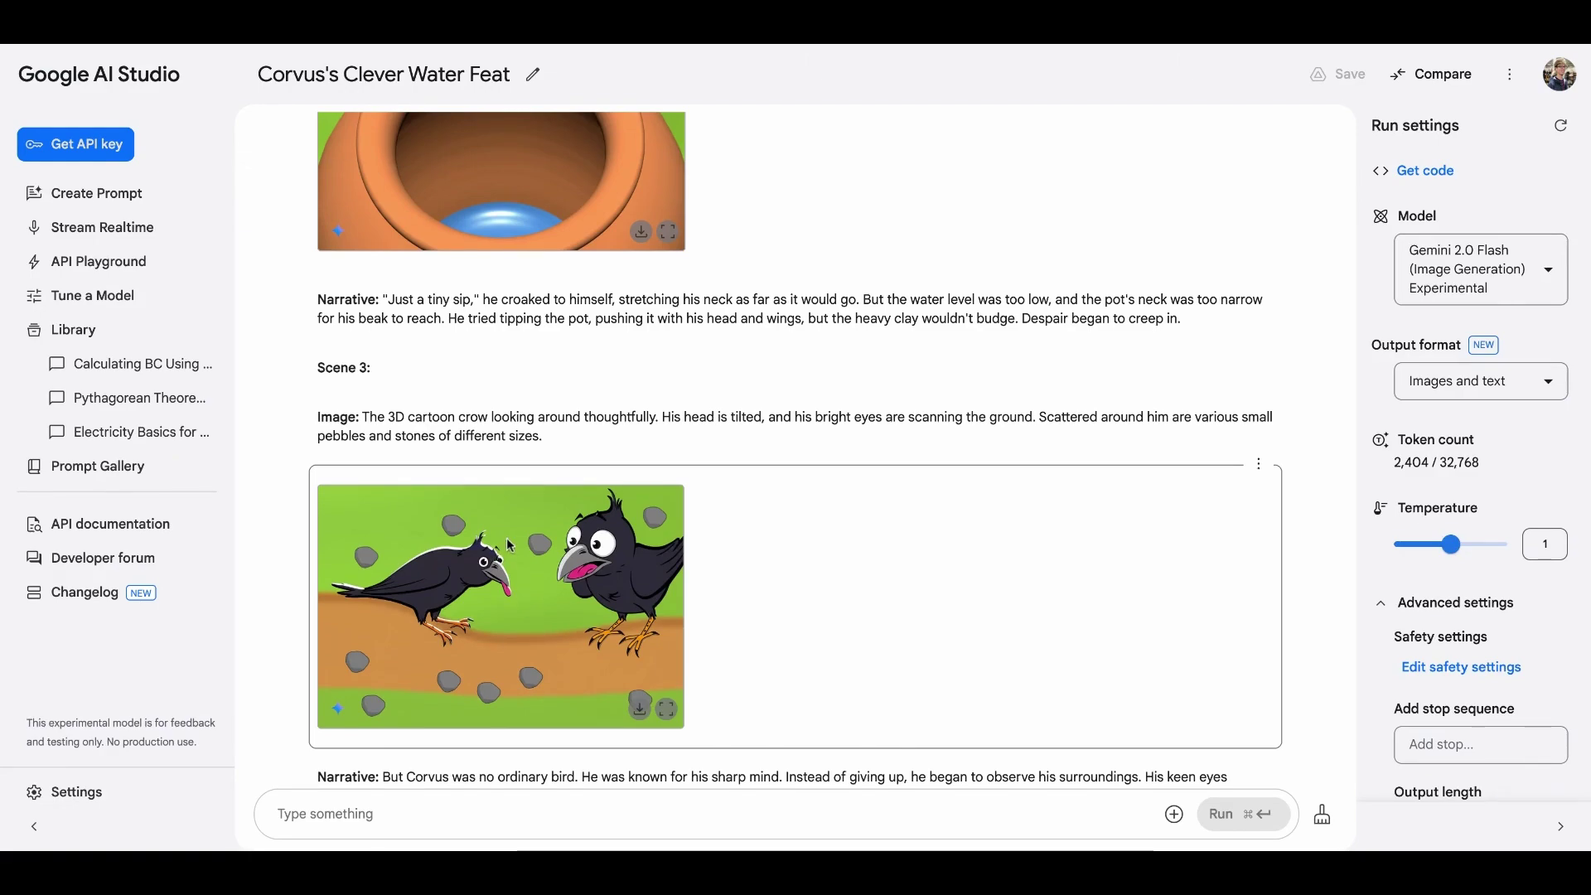
scroll(795, 497, "down", 9)
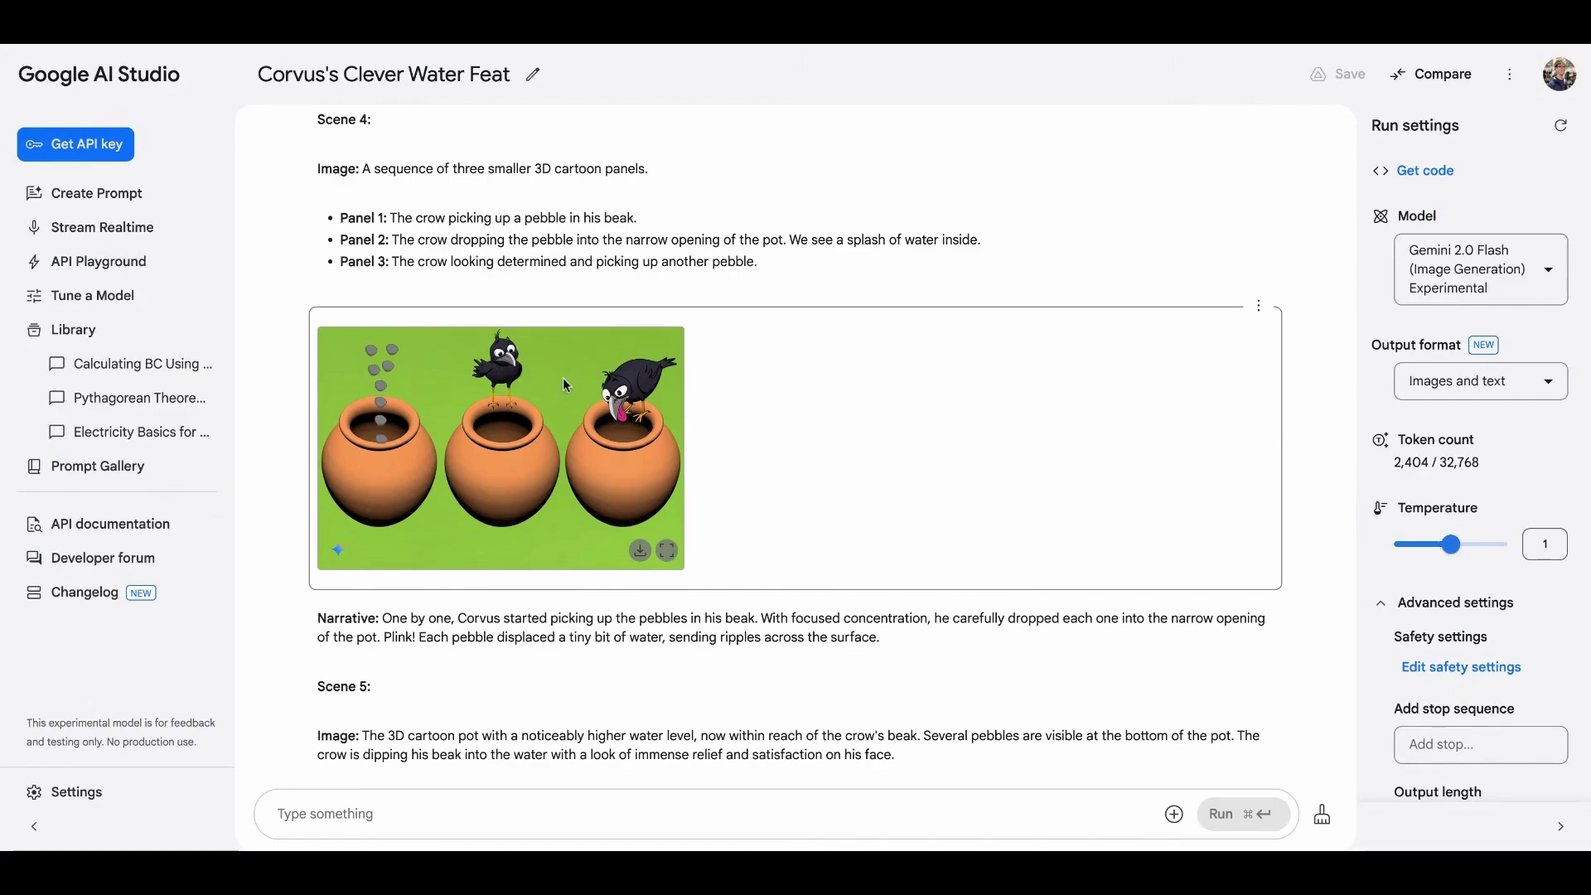
scroll(540, 386, "down", 6)
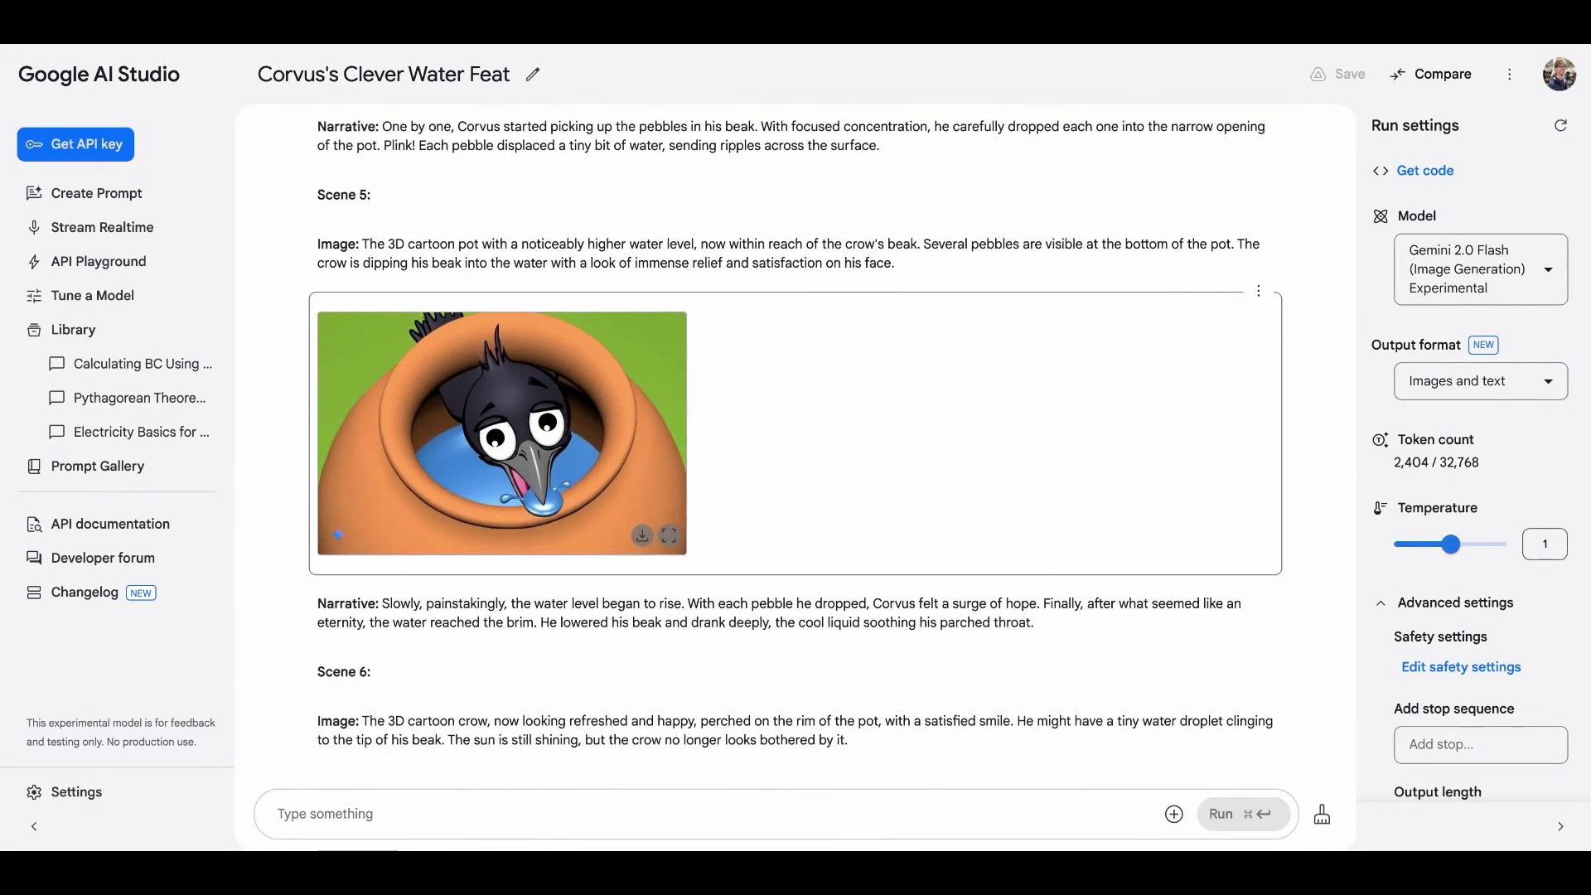
scroll(598, 591, "up", 1)
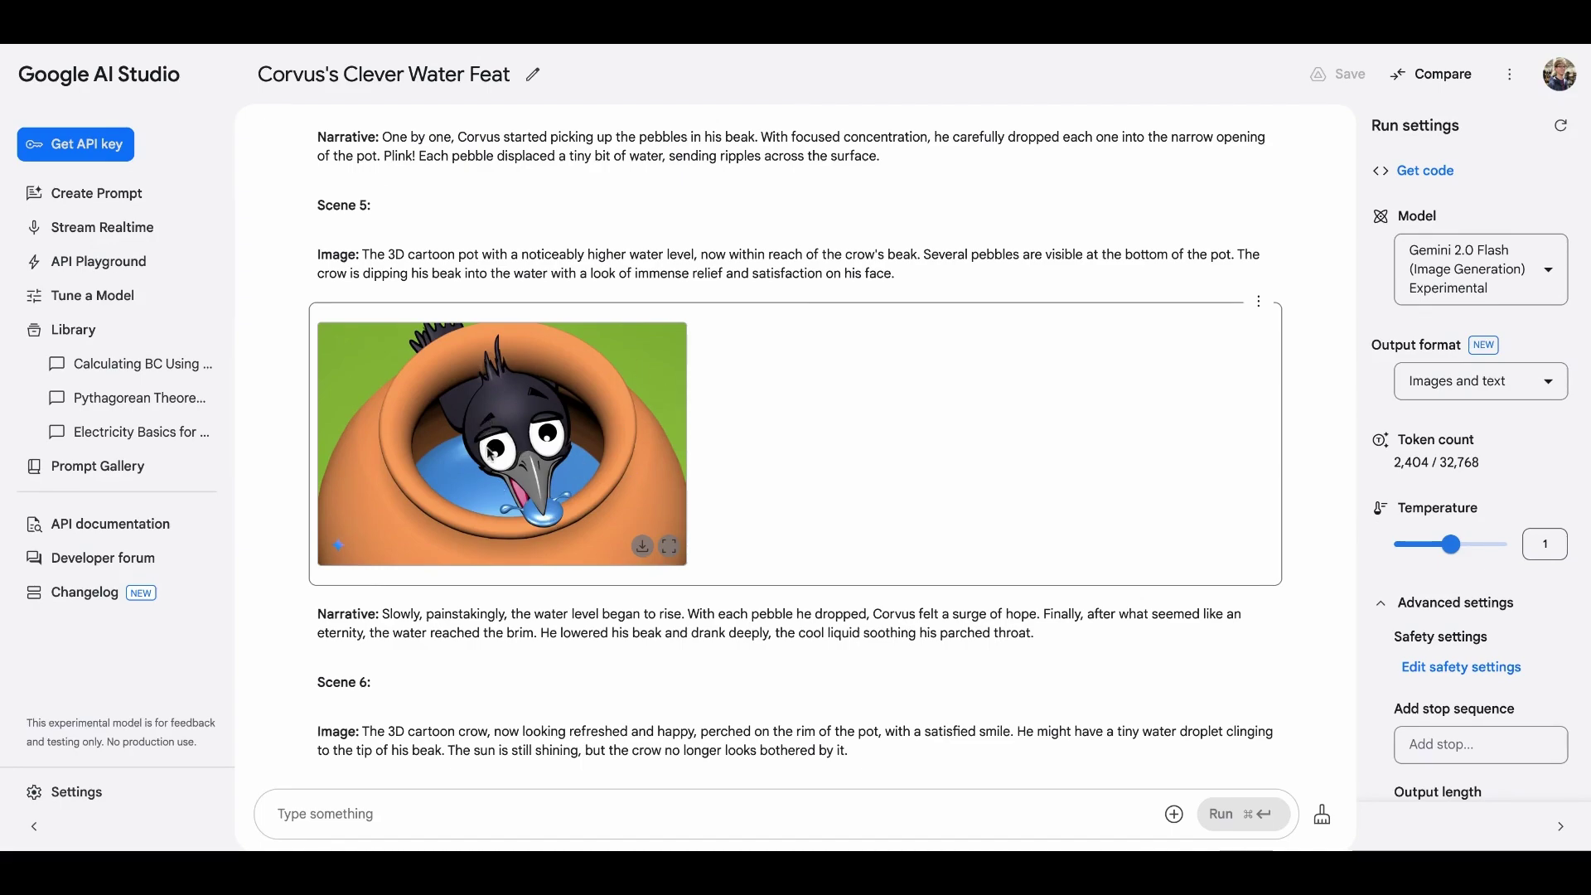
scroll(491, 454, "up", 5)
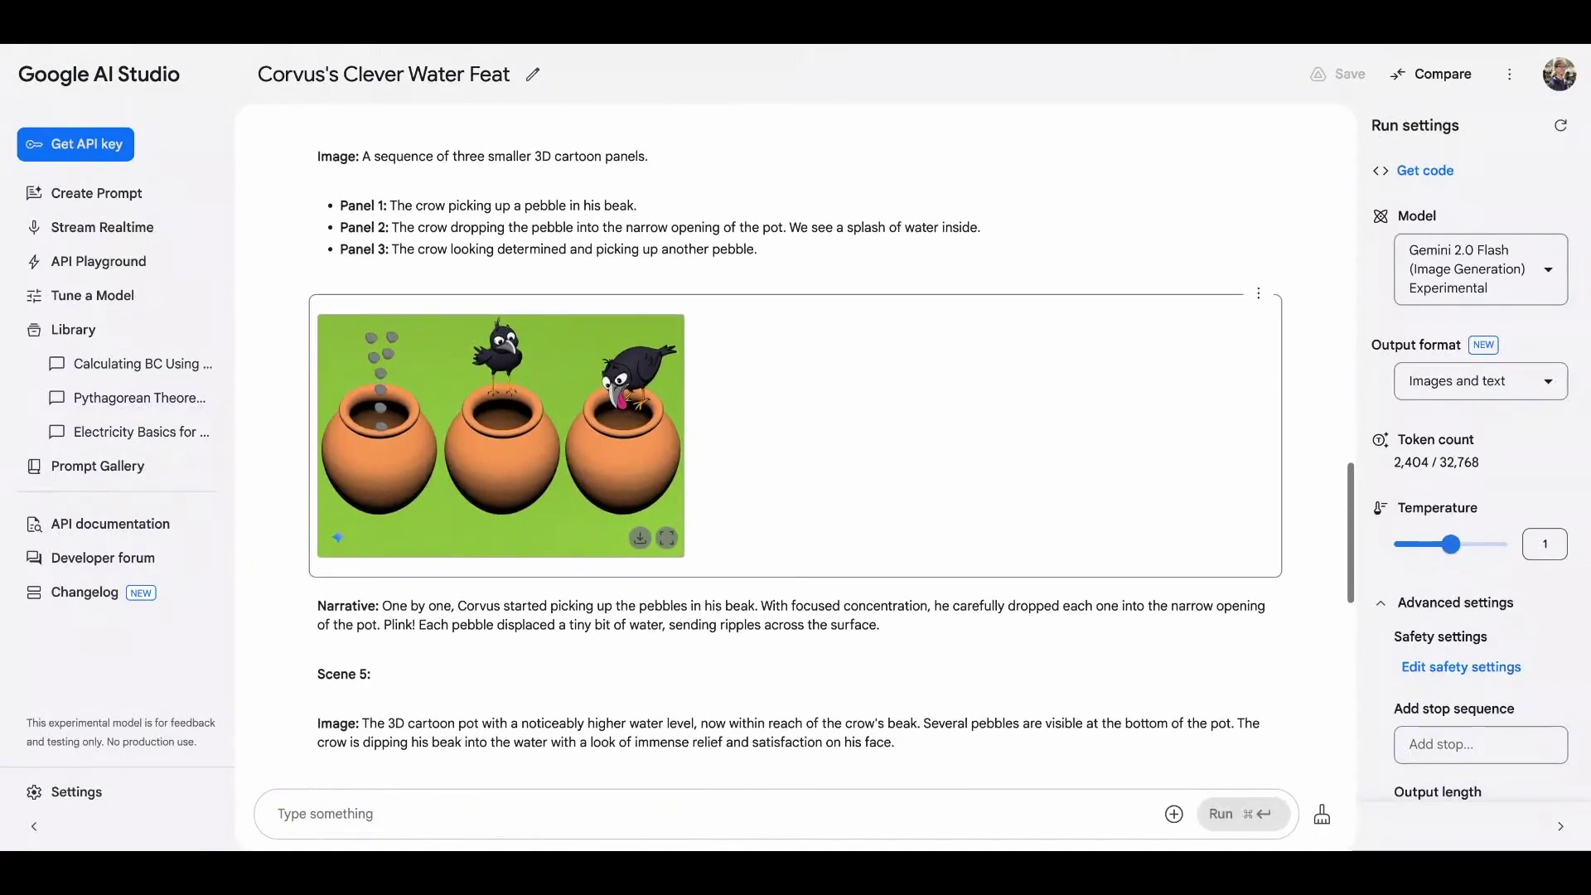
scroll(796, 481, "down", 10)
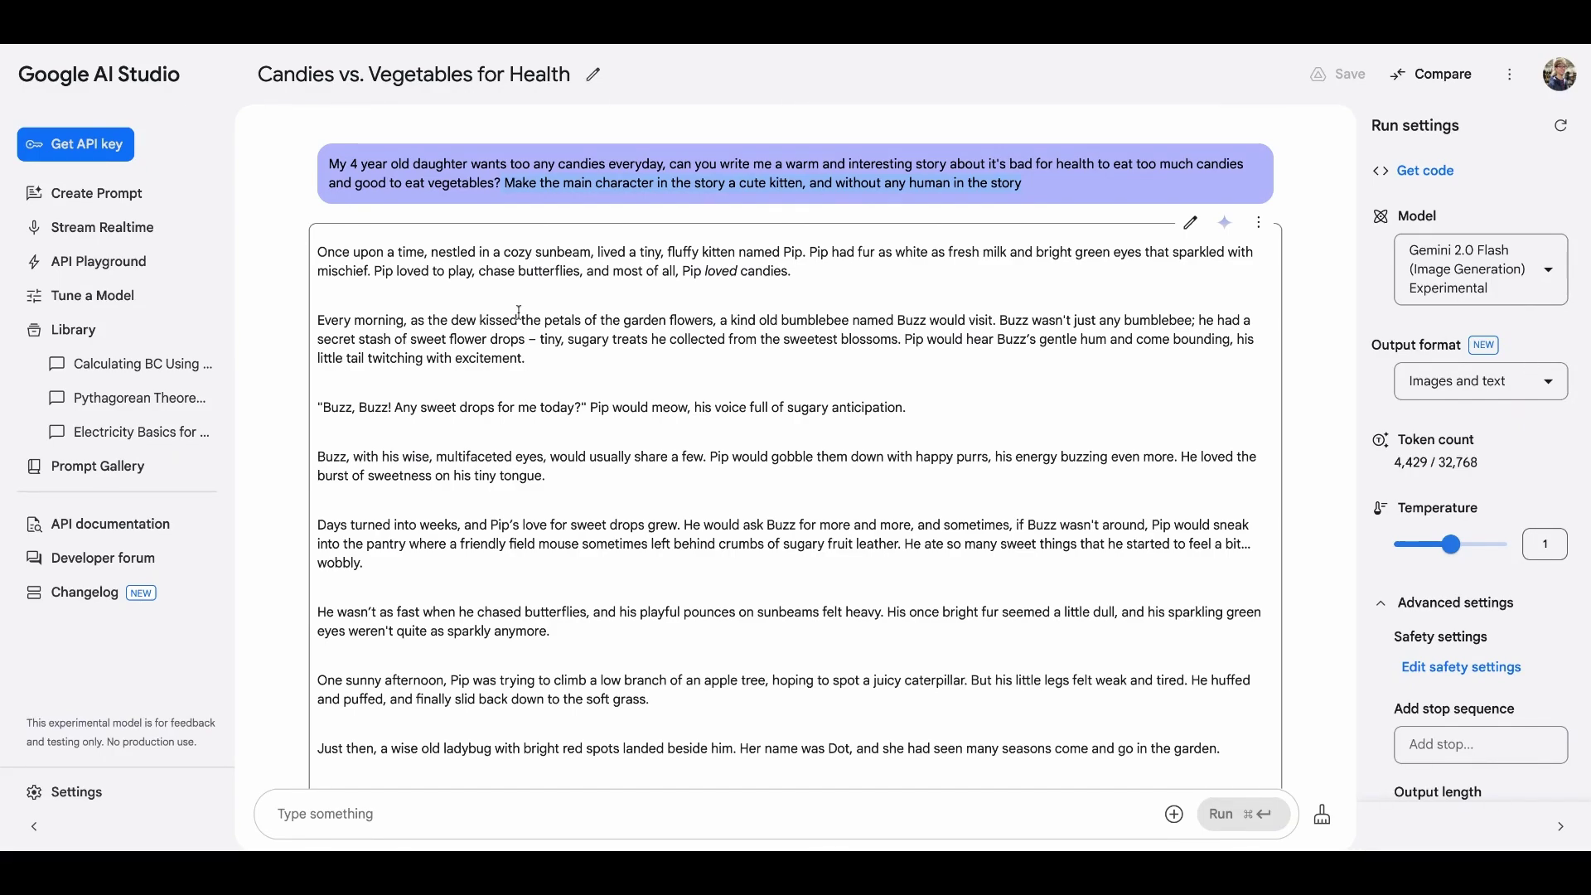
left_click_drag(319, 253, 635, 296)
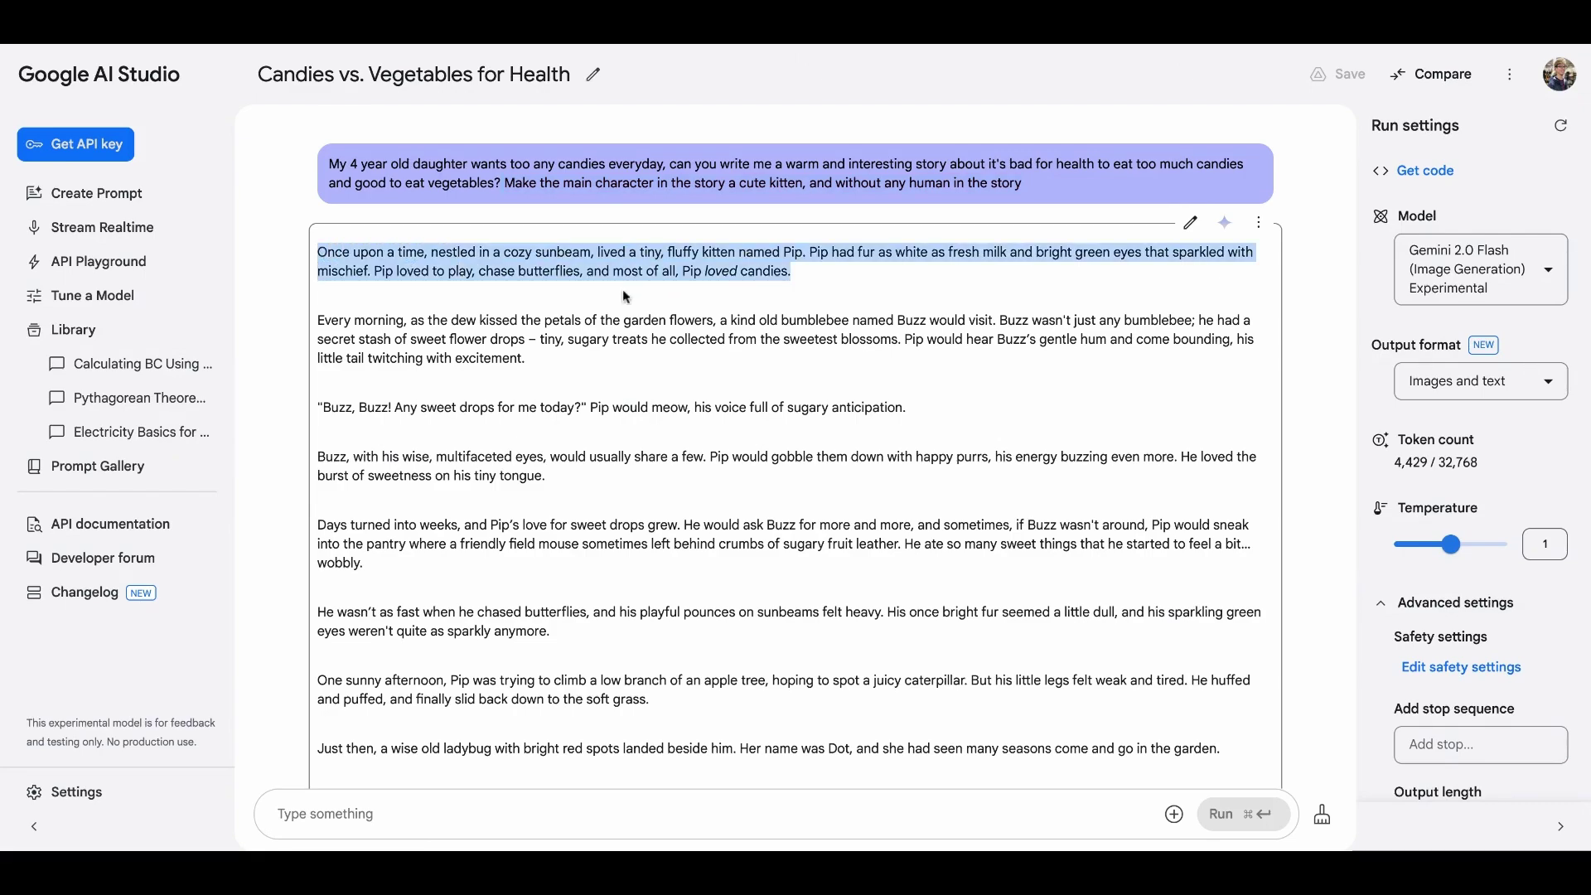
left_click_drag(751, 305, 782, 351)
left_click(784, 356)
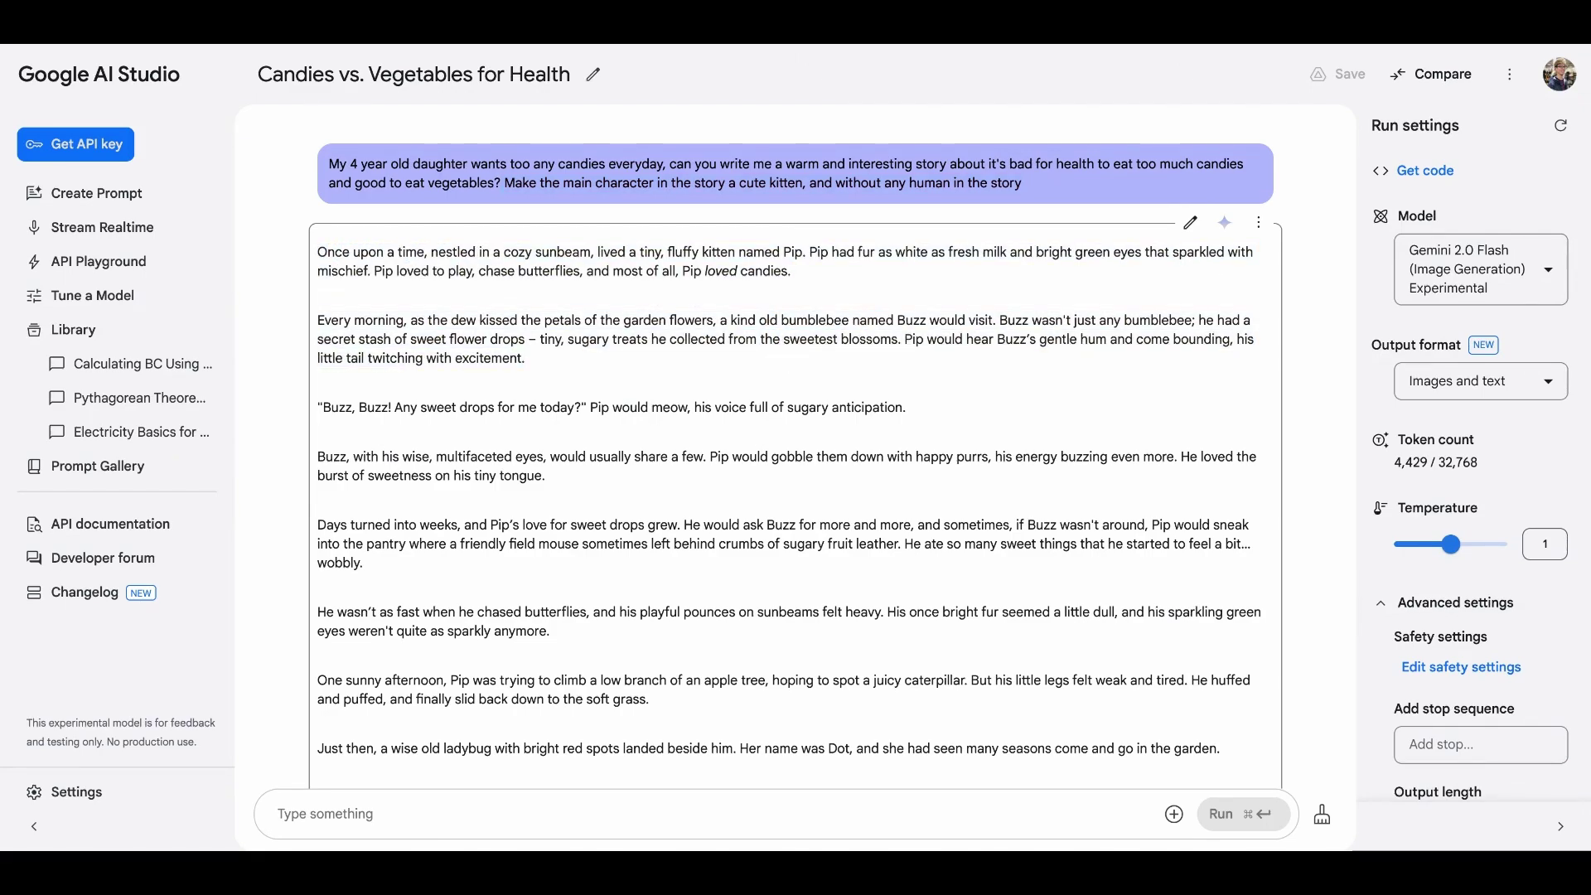
scroll(795, 485, "down", 1)
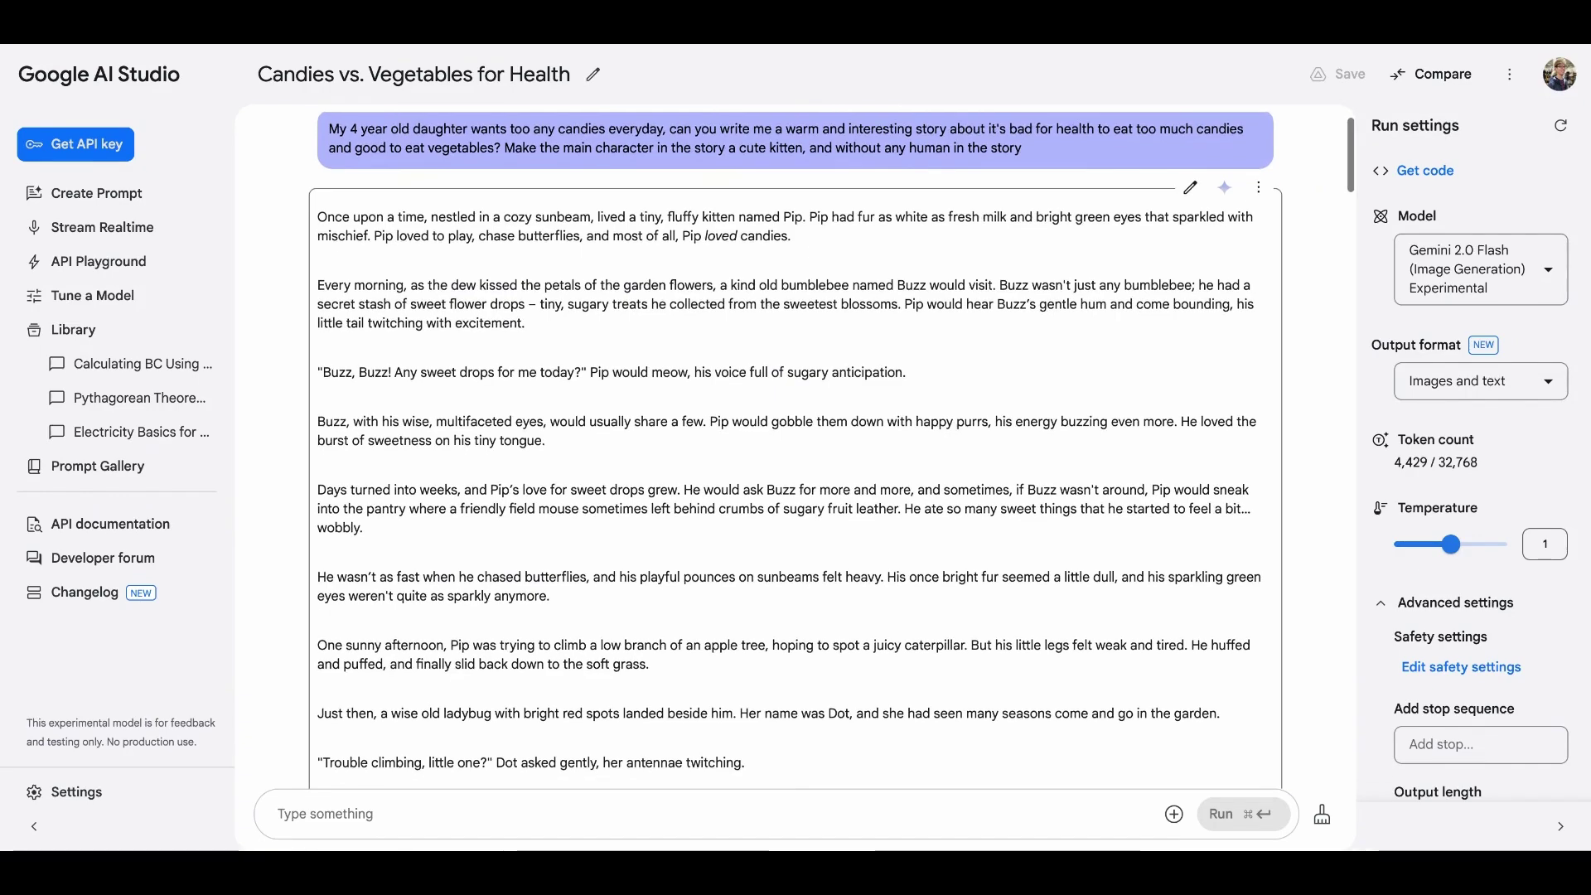
scroll(796, 485, "down", 5)
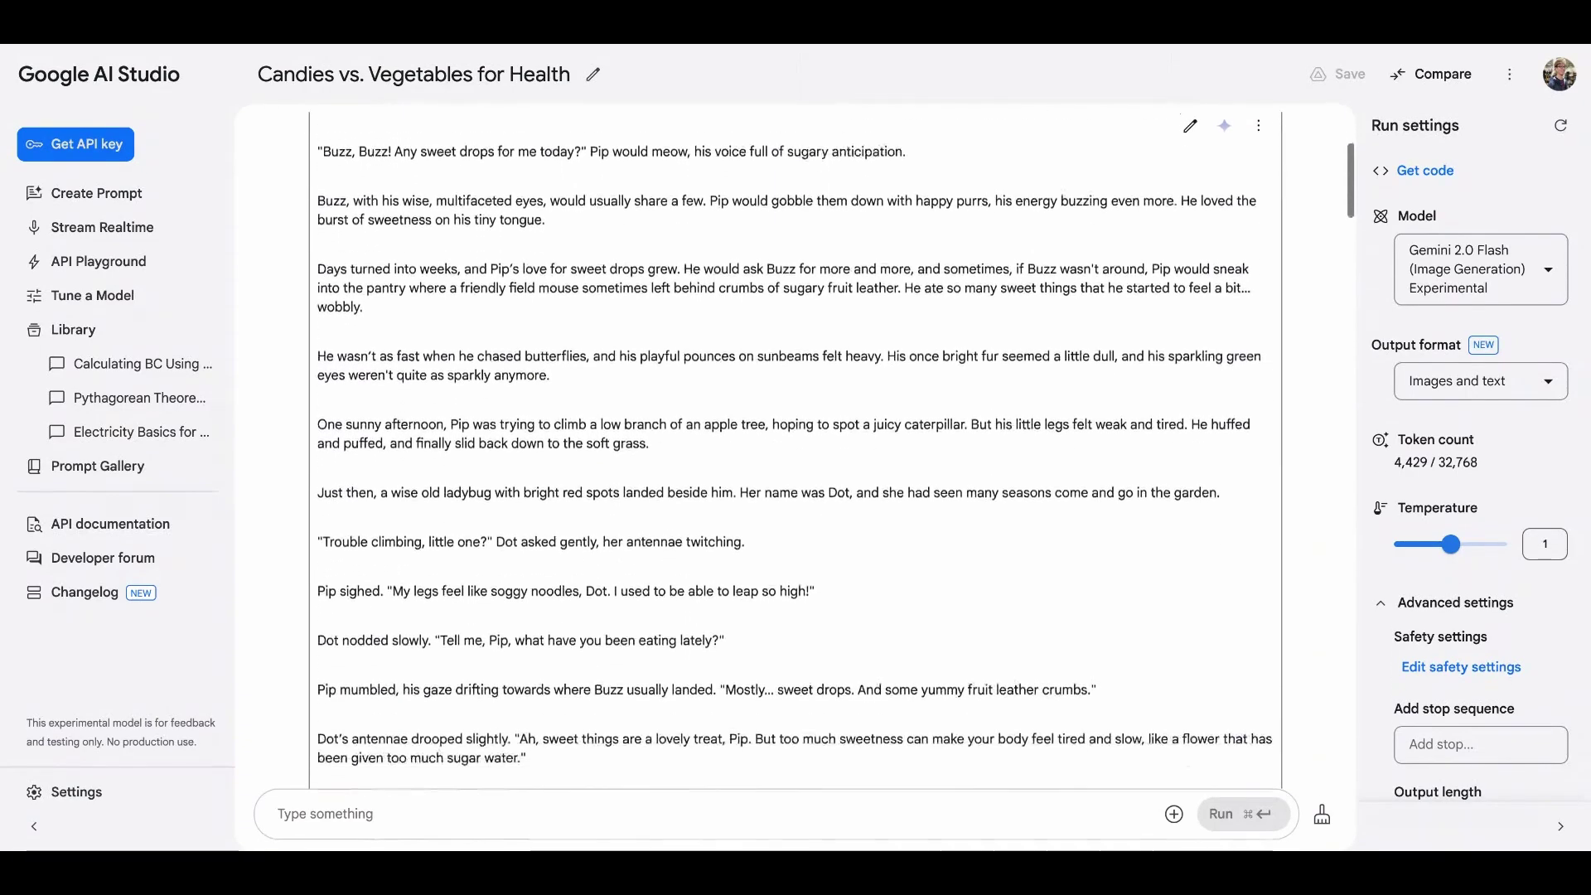
scroll(796, 485, "down", 1)
left_click_drag(995, 406, 1068, 431)
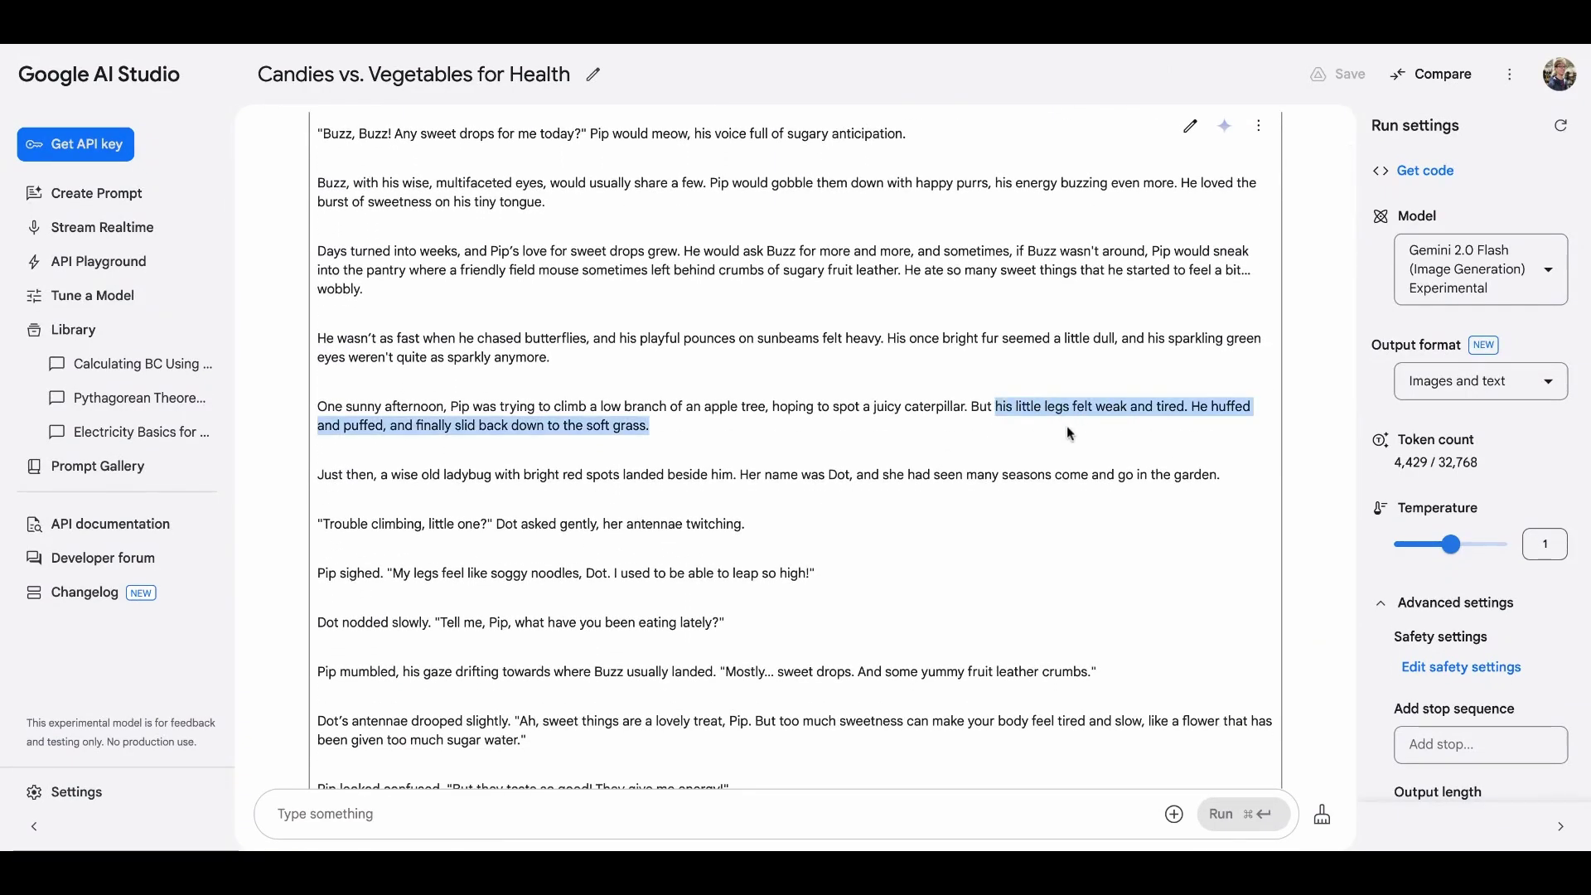
left_click(991, 431)
scroll(991, 430, "down", 1)
left_click_drag(429, 445, 584, 454)
left_click(595, 451)
scroll(595, 450, "down", 3)
scroll(795, 485, "down", 1)
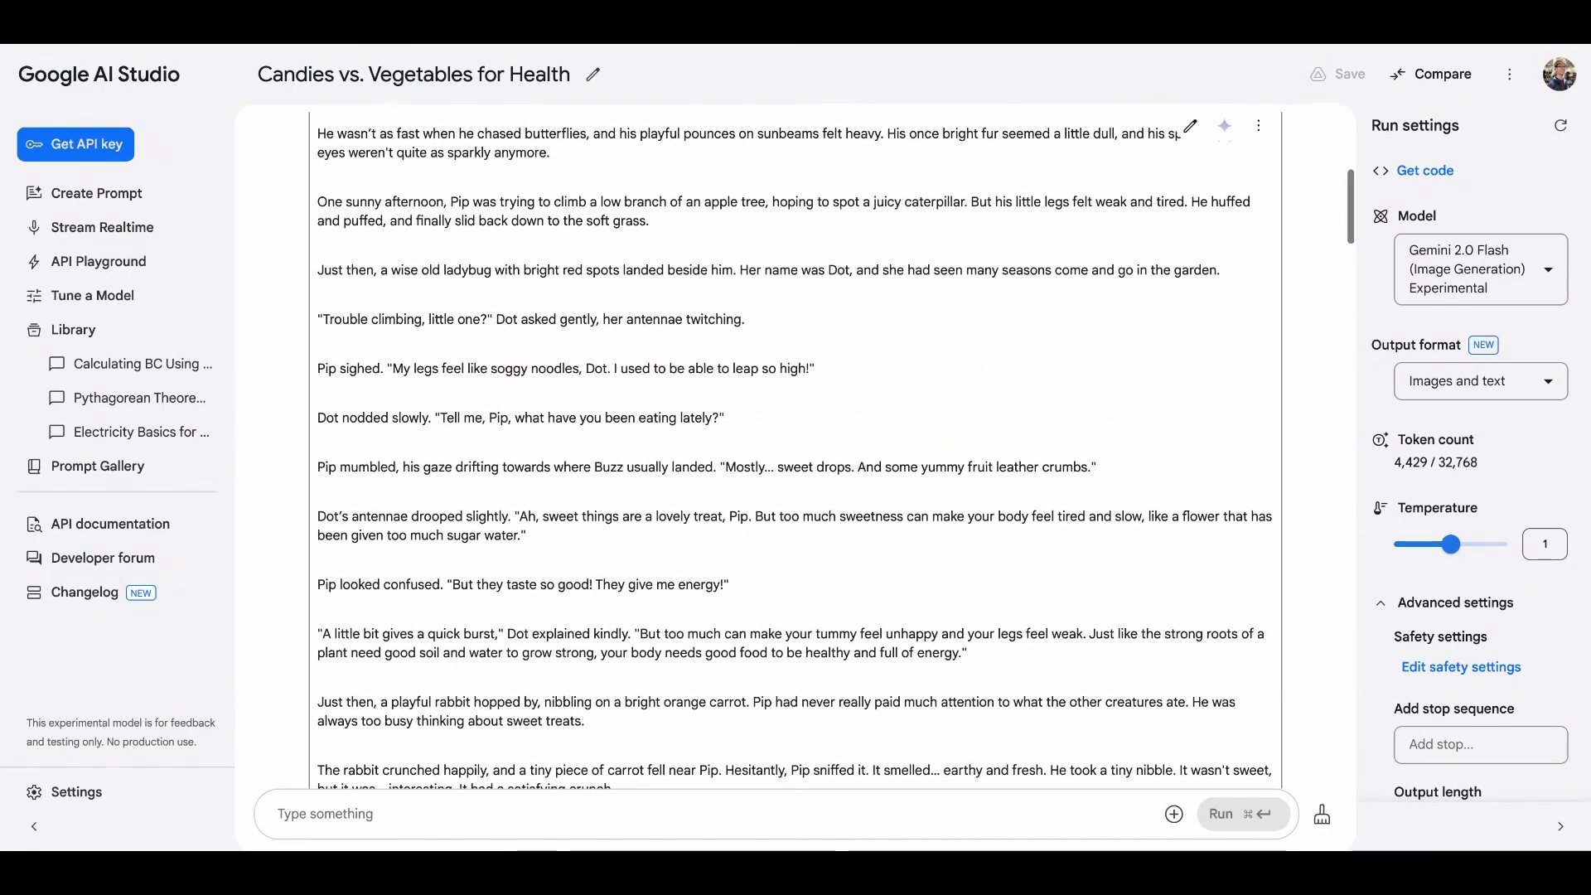
scroll(796, 452, "down", 3)
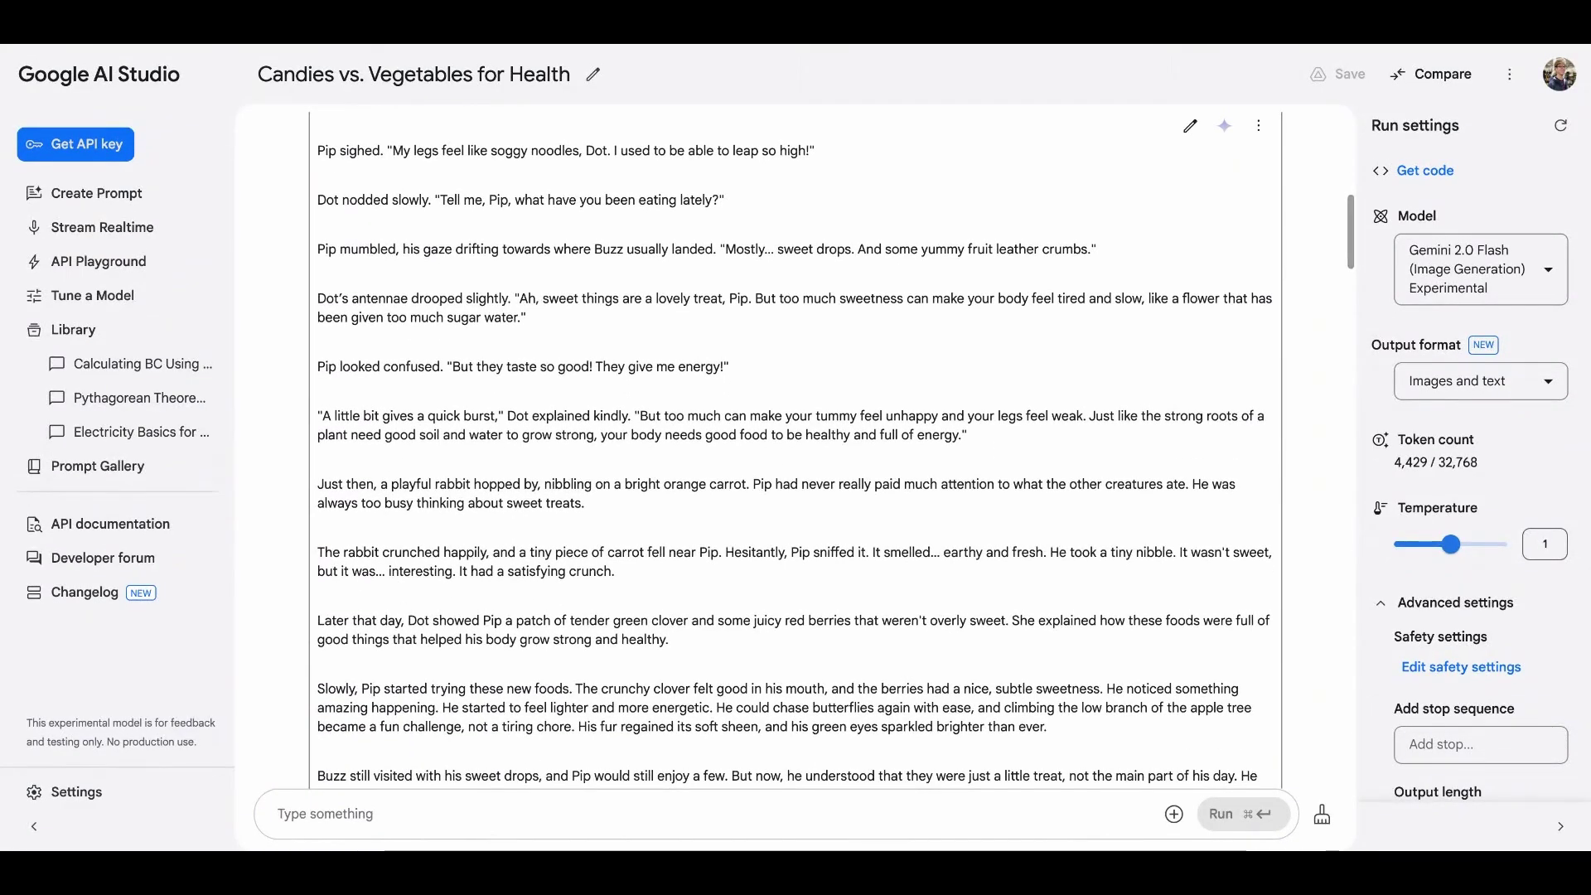
scroll(795, 452, "down", 4)
scroll(595, 509, "down", 2)
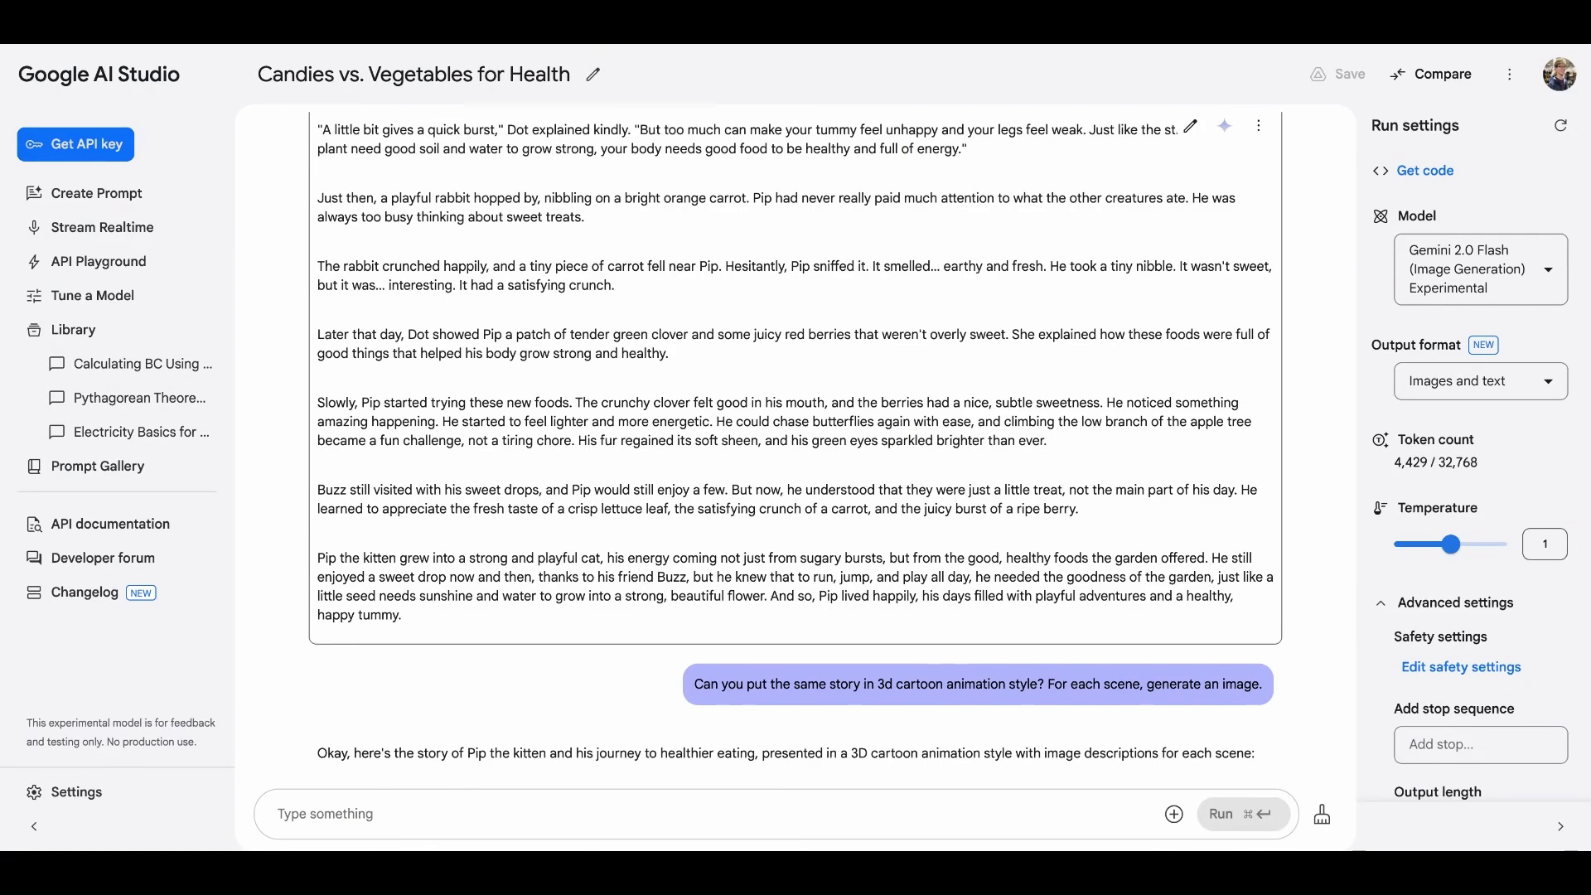
scroll(809, 652, "down", 1)
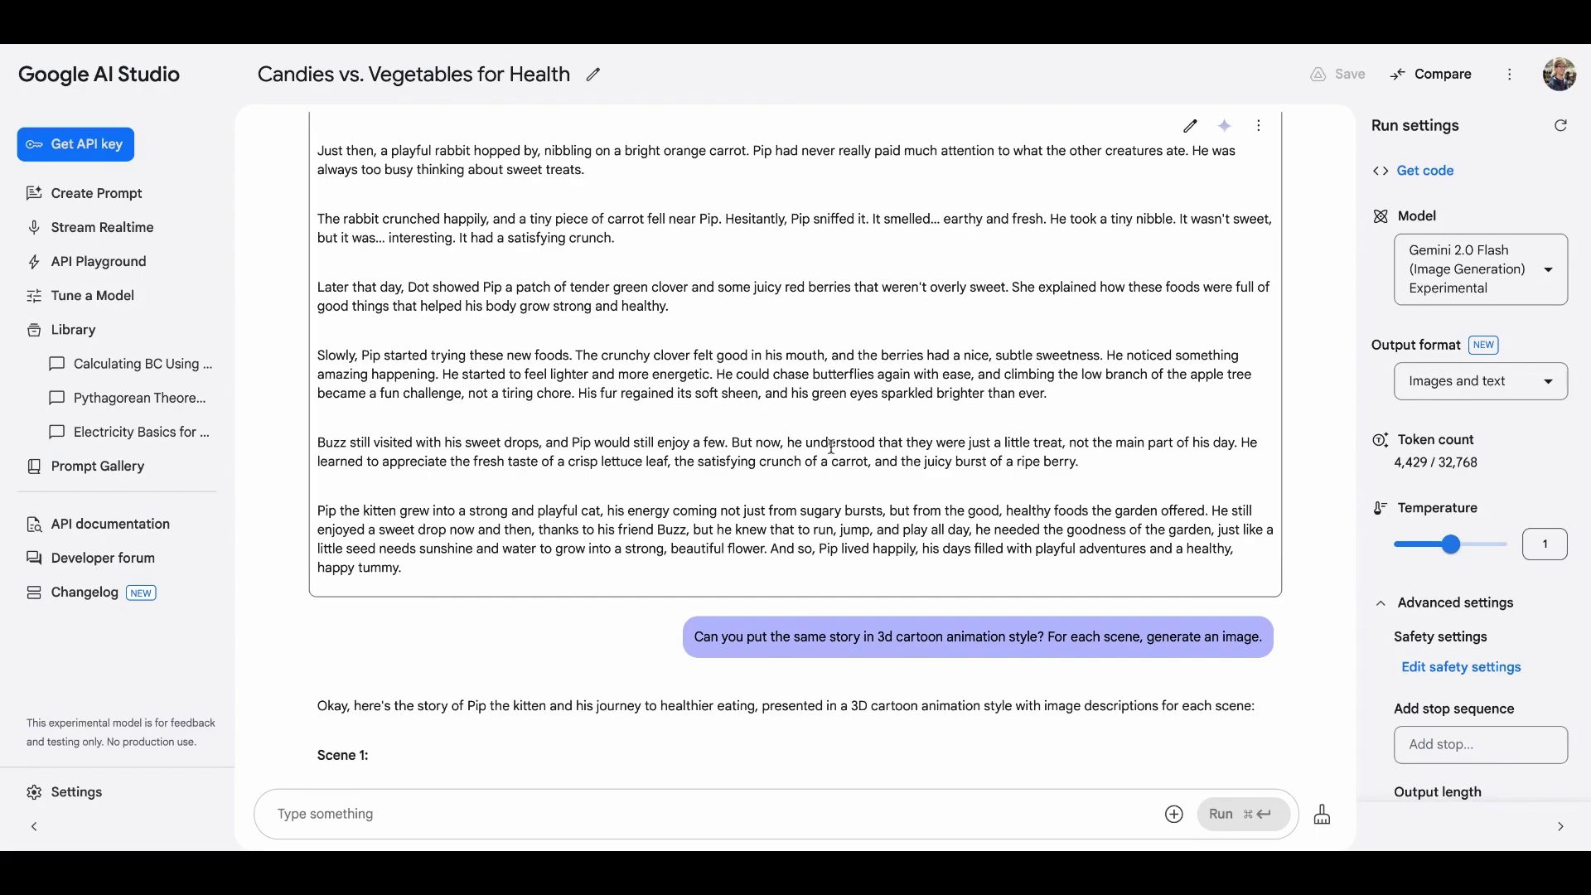
scroll(906, 645, "down", 3)
scroll(831, 447, "down", 6)
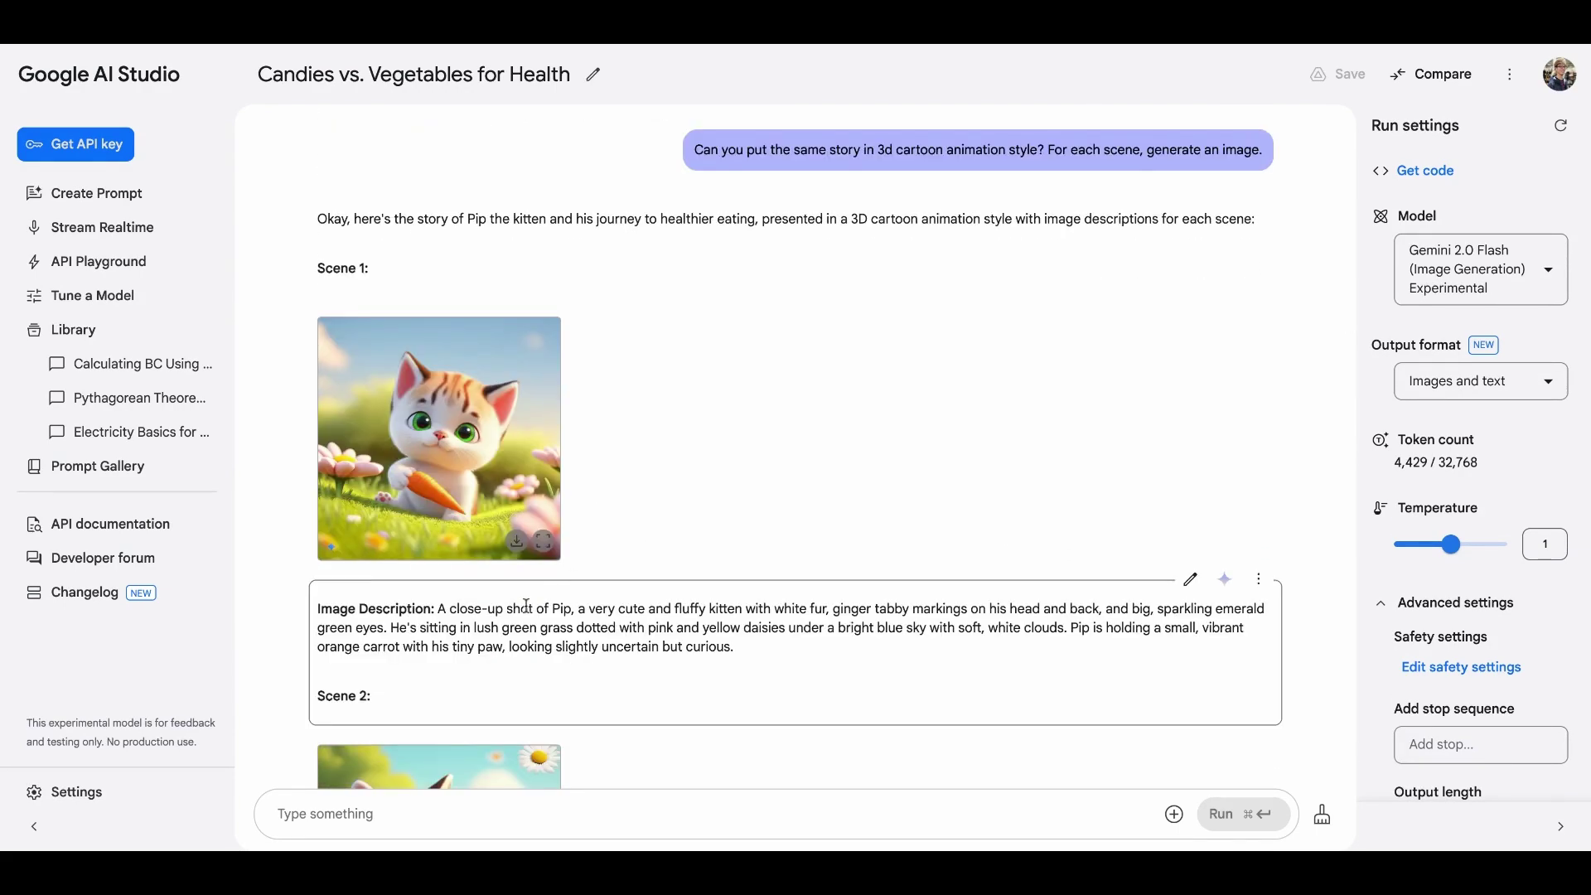
scroll(526, 606, "down", 1)
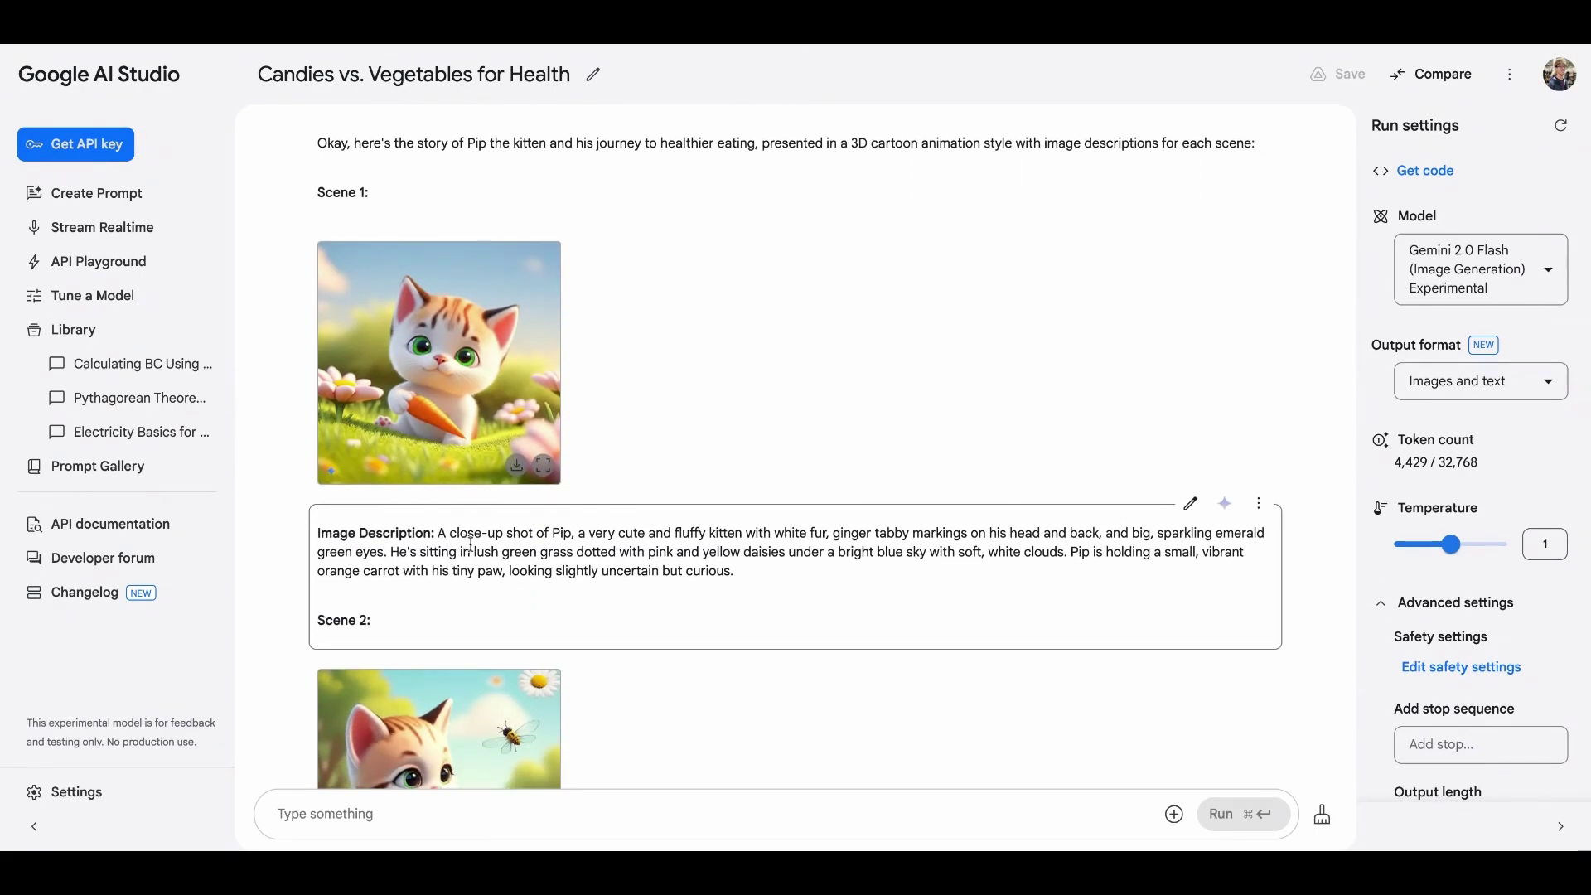
left_click_drag(437, 535, 752, 570)
left_click(489, 409)
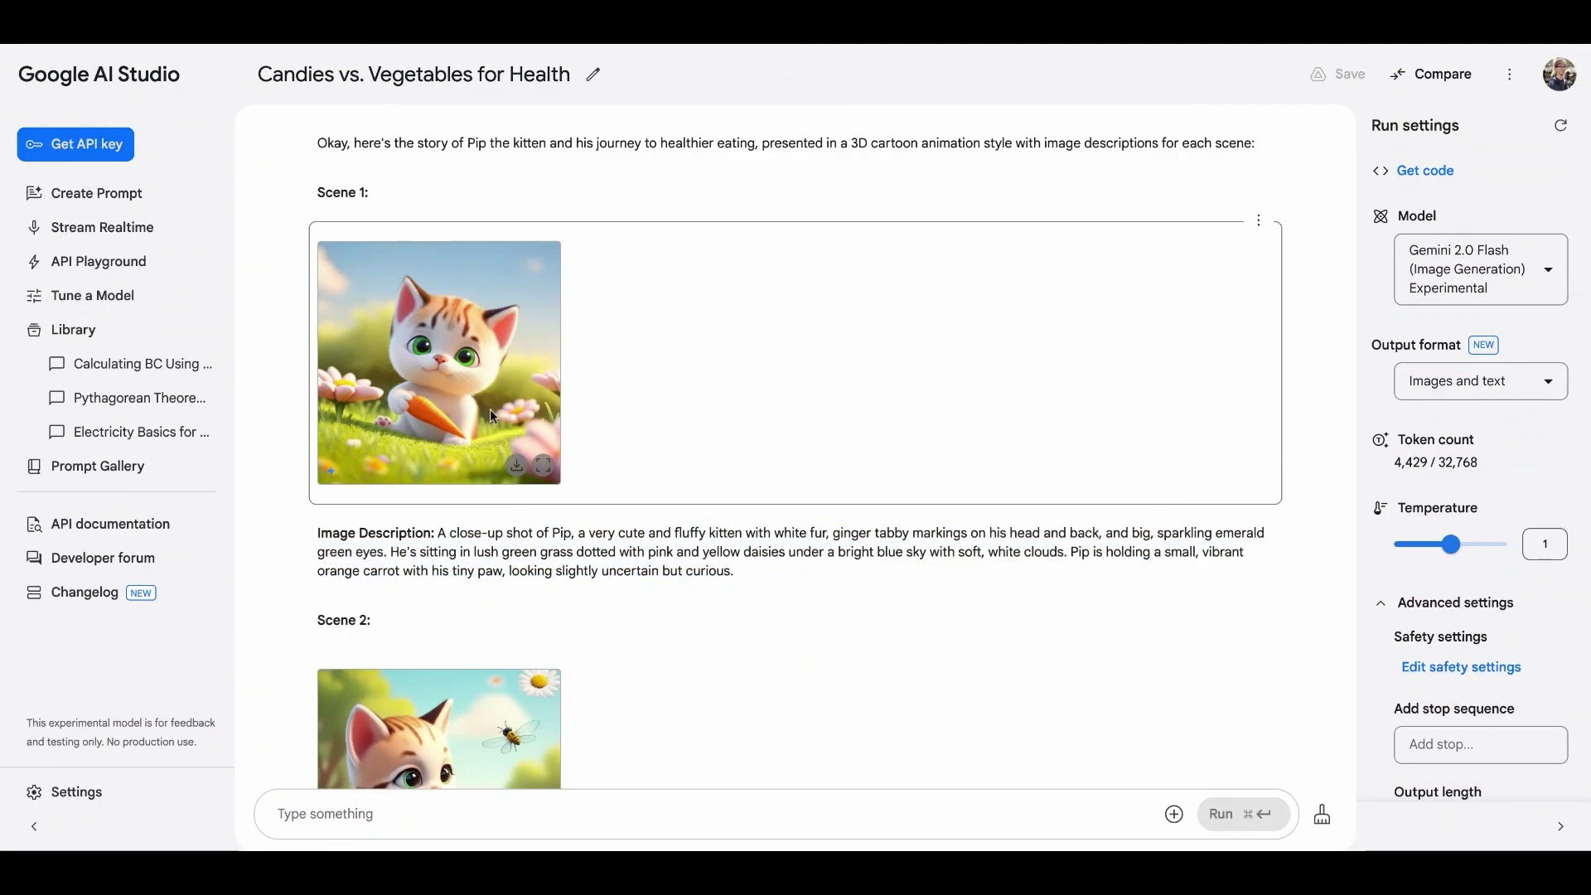
triple_click(605, 545)
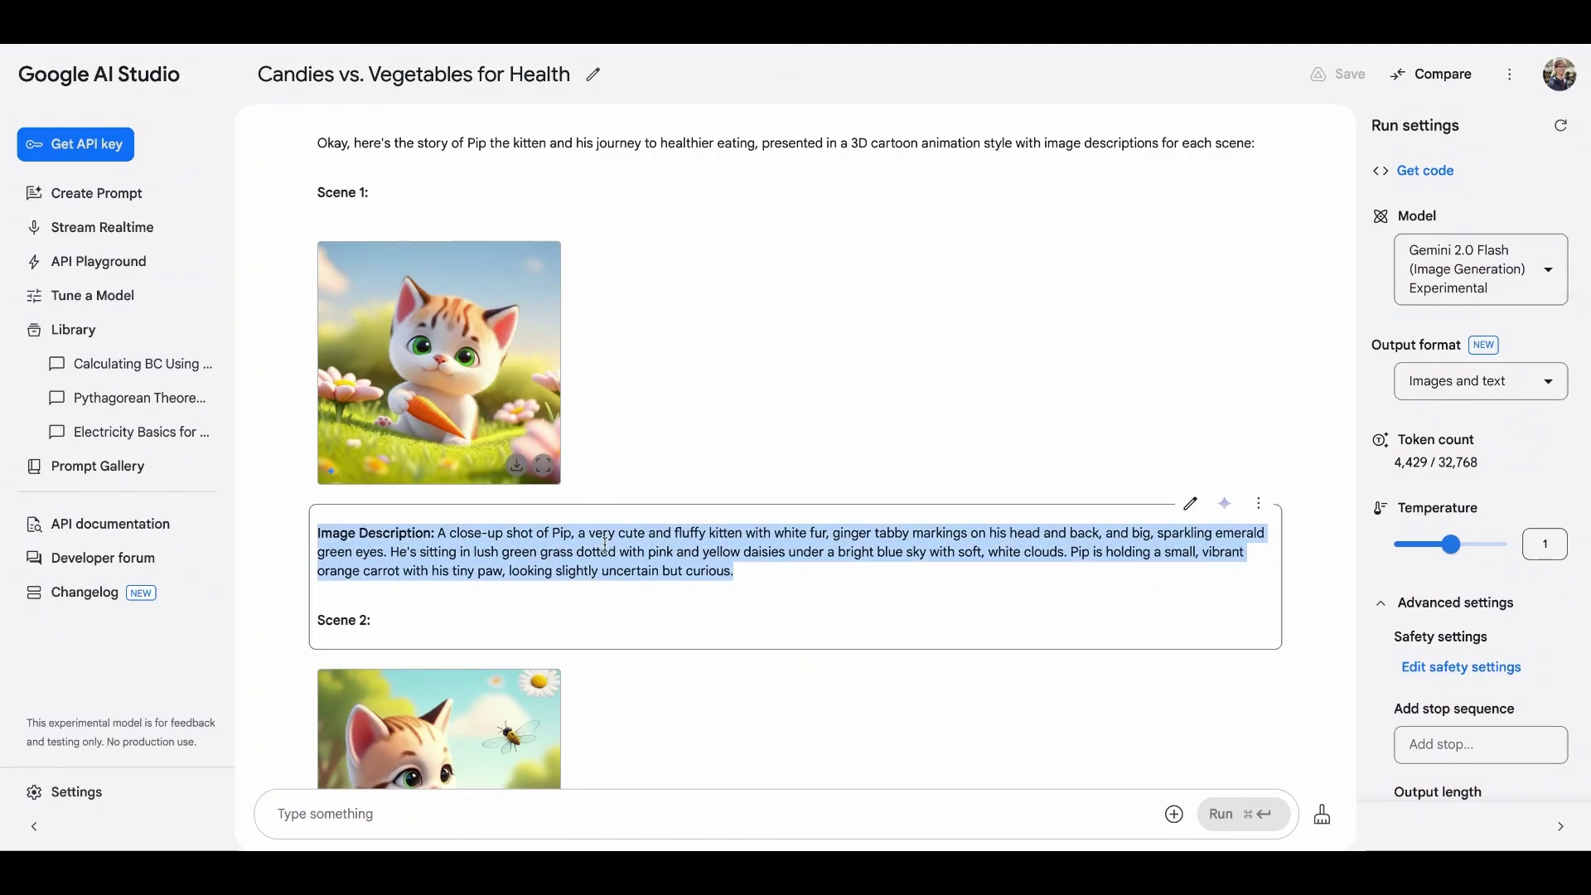
left_click(625, 426)
scroll(483, 226, "down", 2)
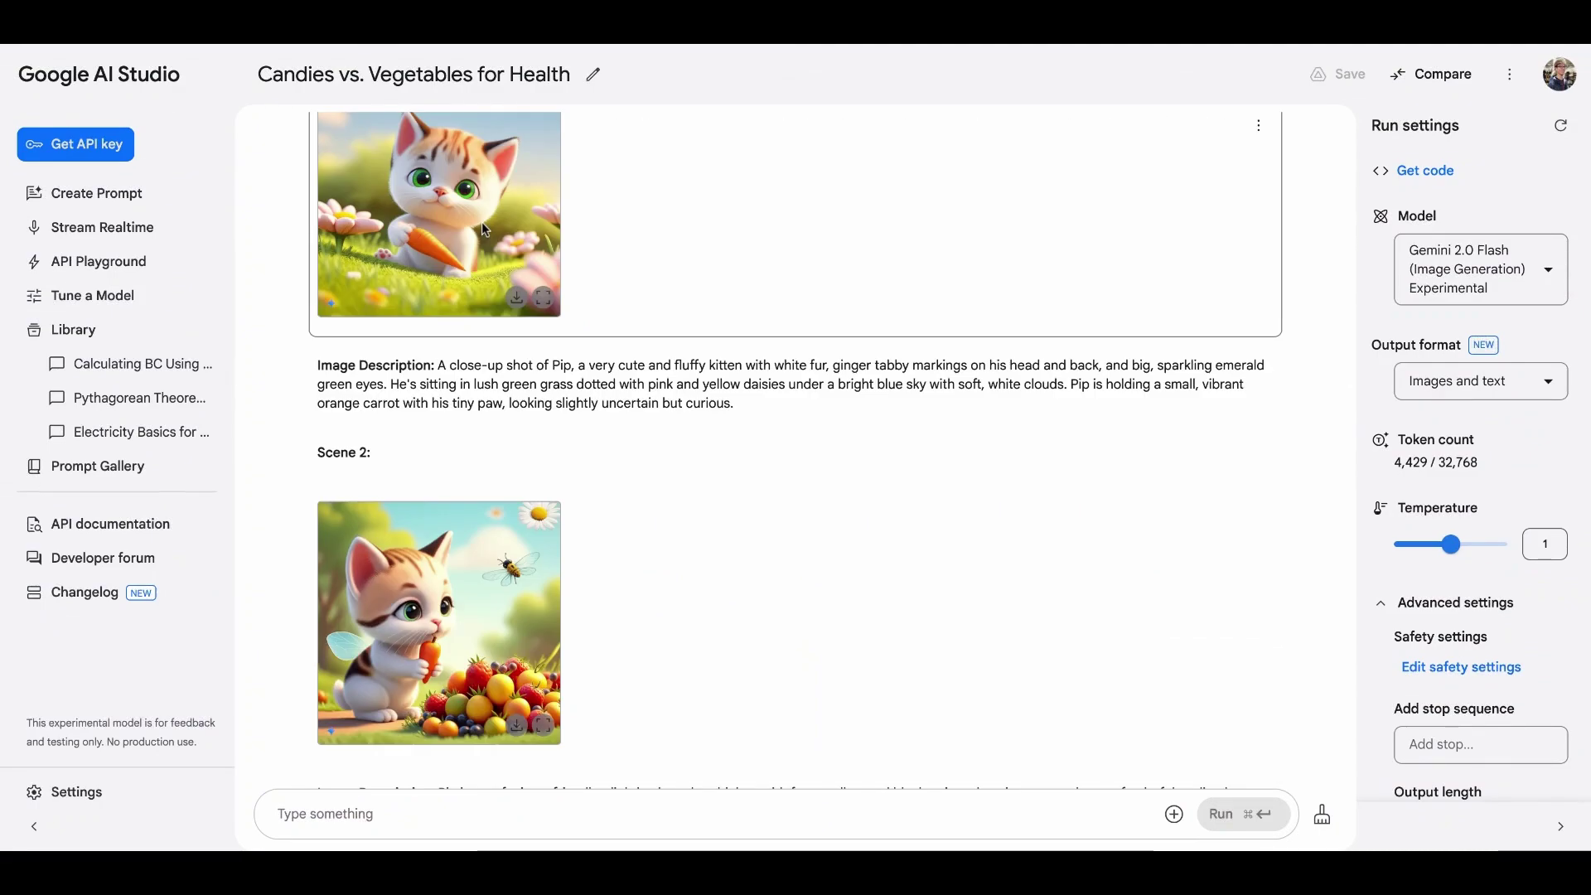
scroll(485, 229, "down", 1)
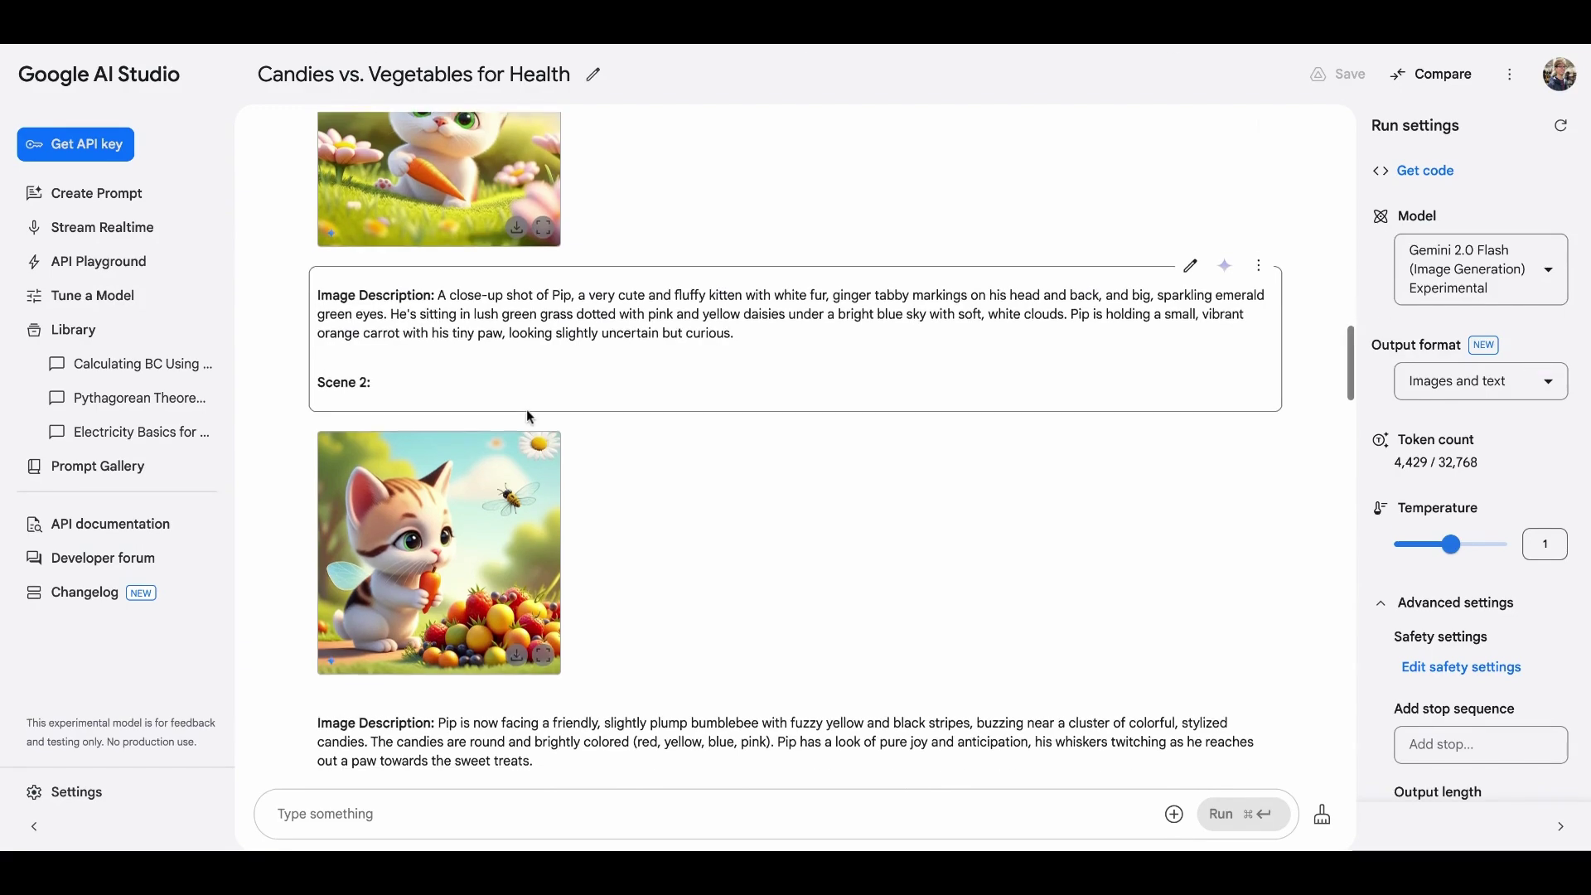
scroll(530, 417, "down", 2)
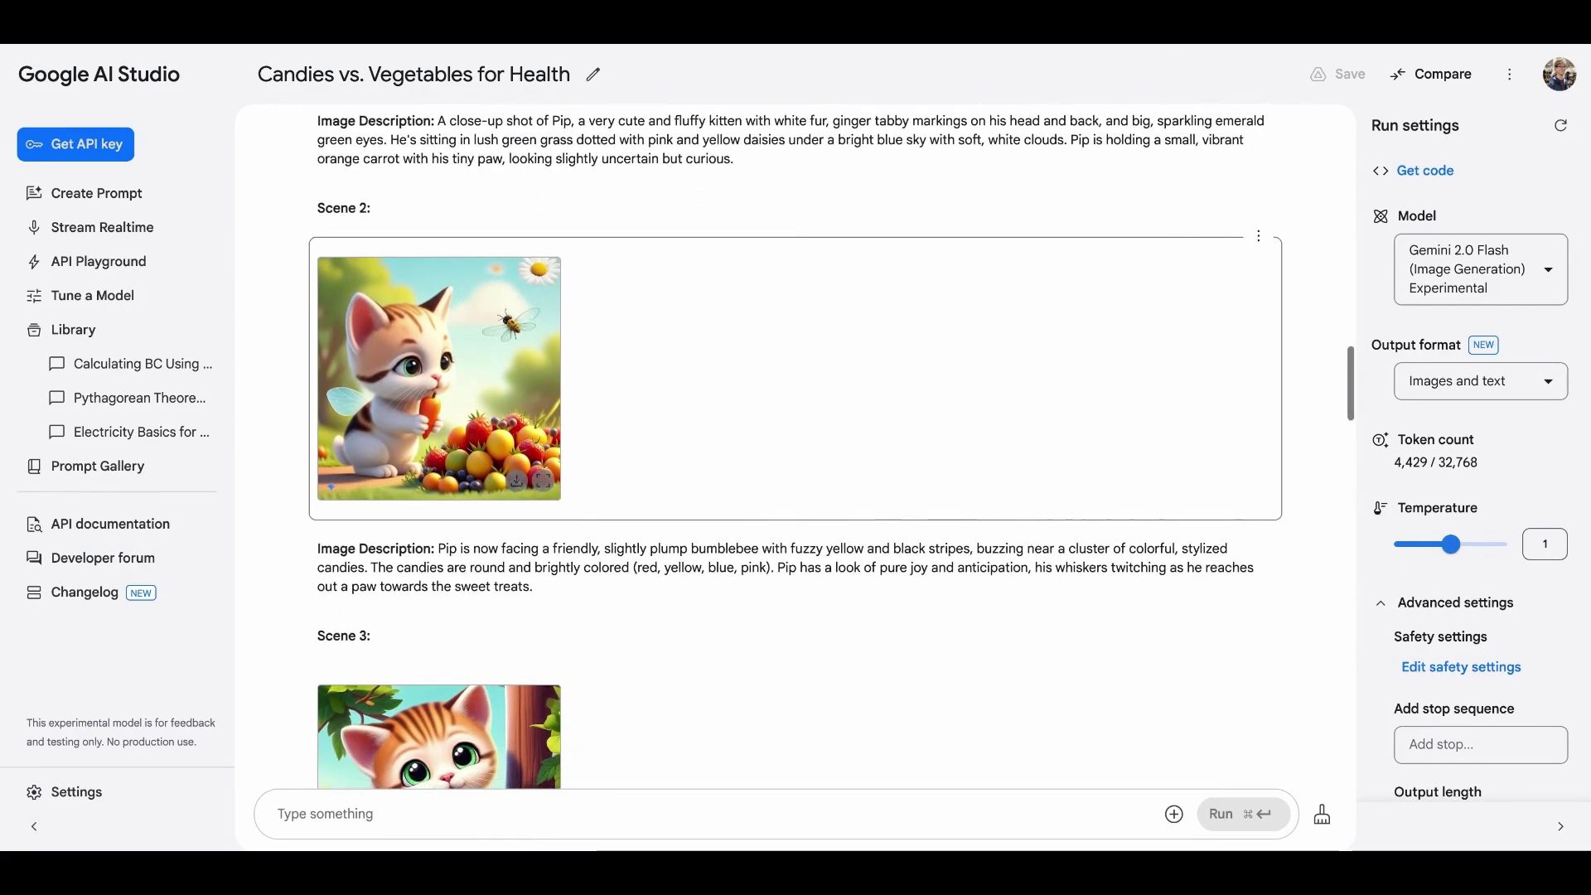
scroll(530, 417, "down", 1)
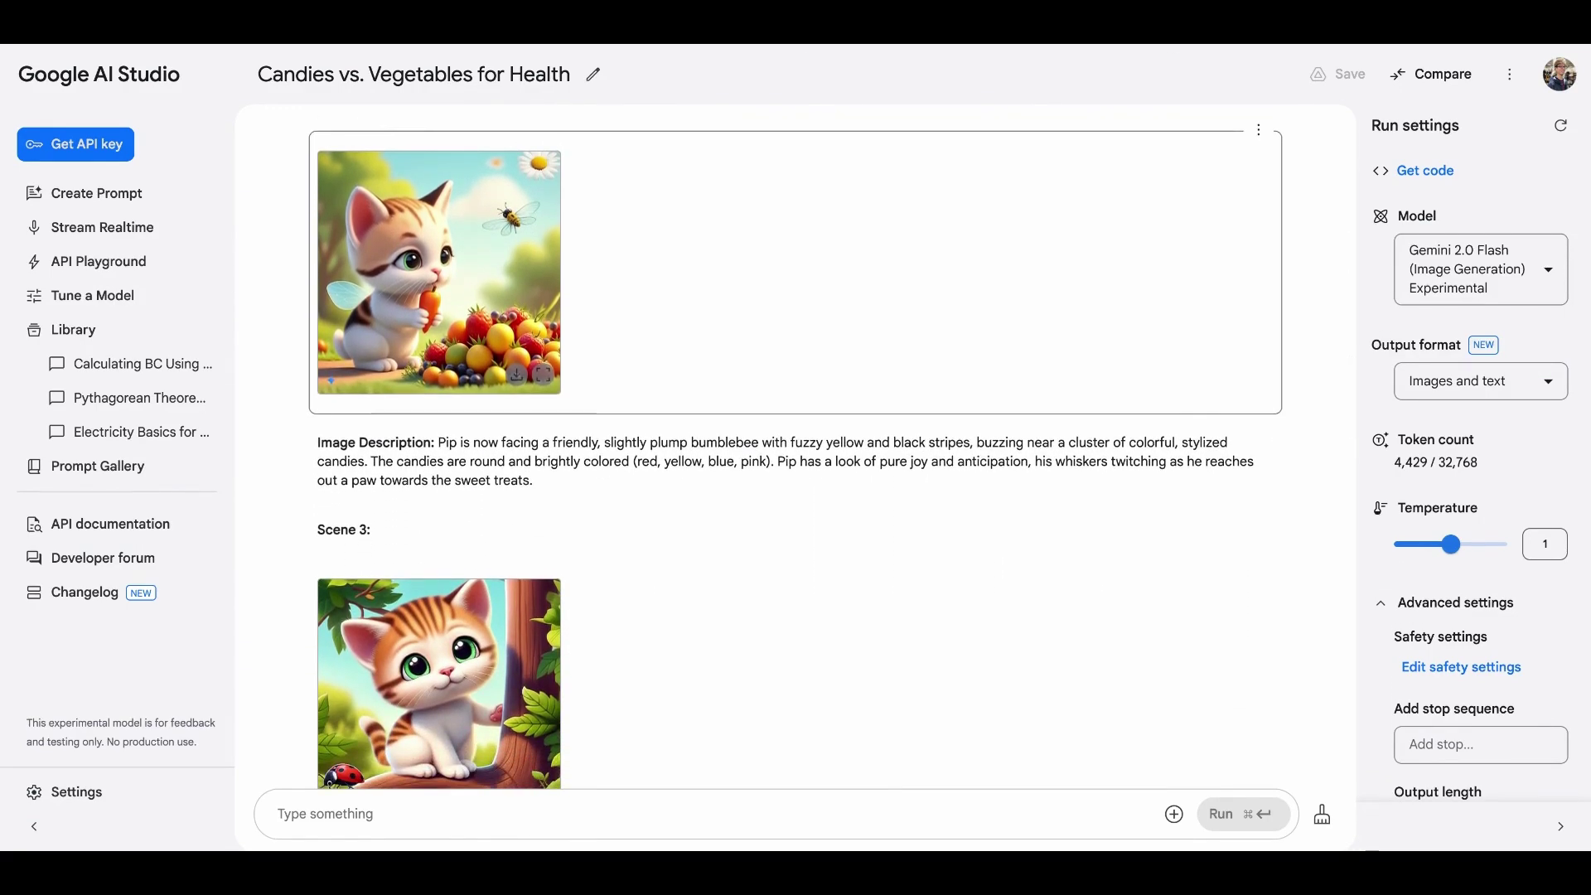
scroll(530, 417, "down", 1)
scroll(530, 417, "down", 1)
scroll(530, 417, "down", 3)
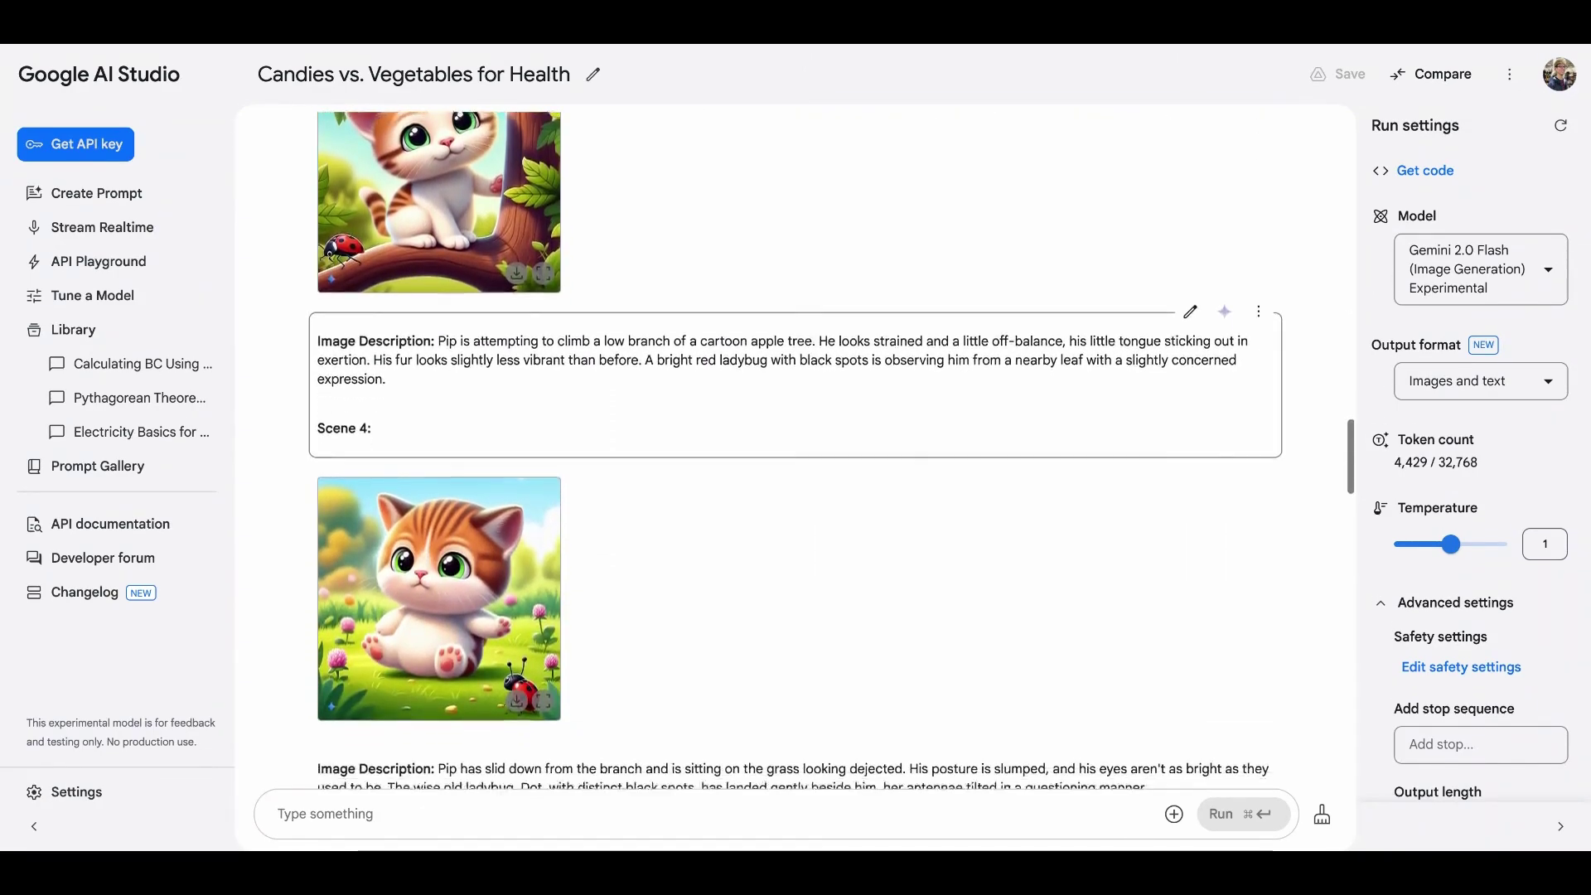
scroll(795, 448, "down", 4)
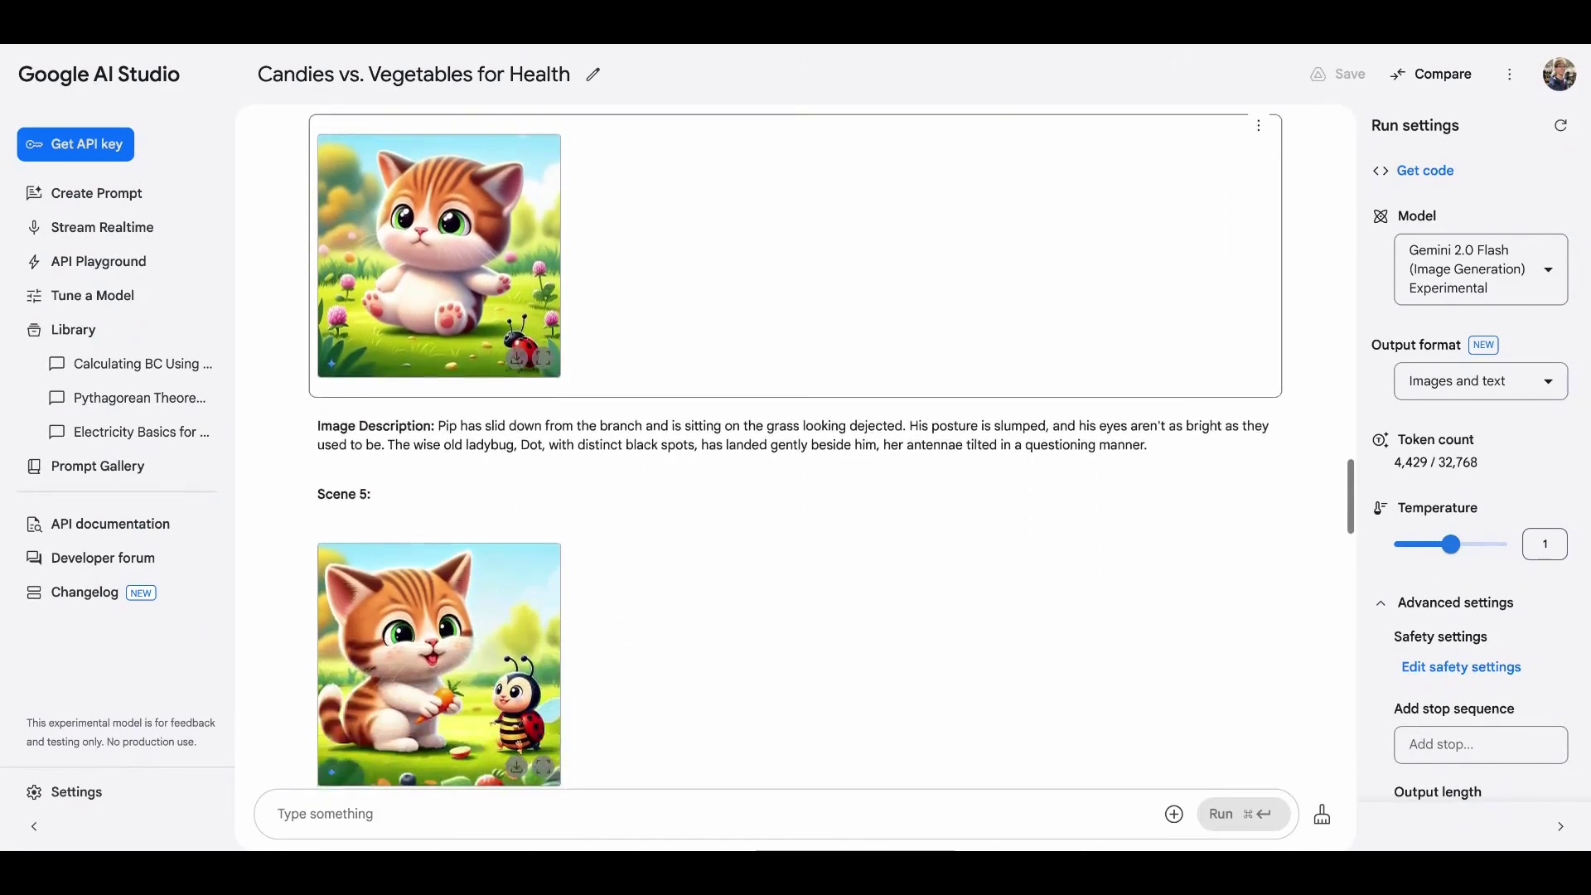
scroll(519, 401, "down", 4)
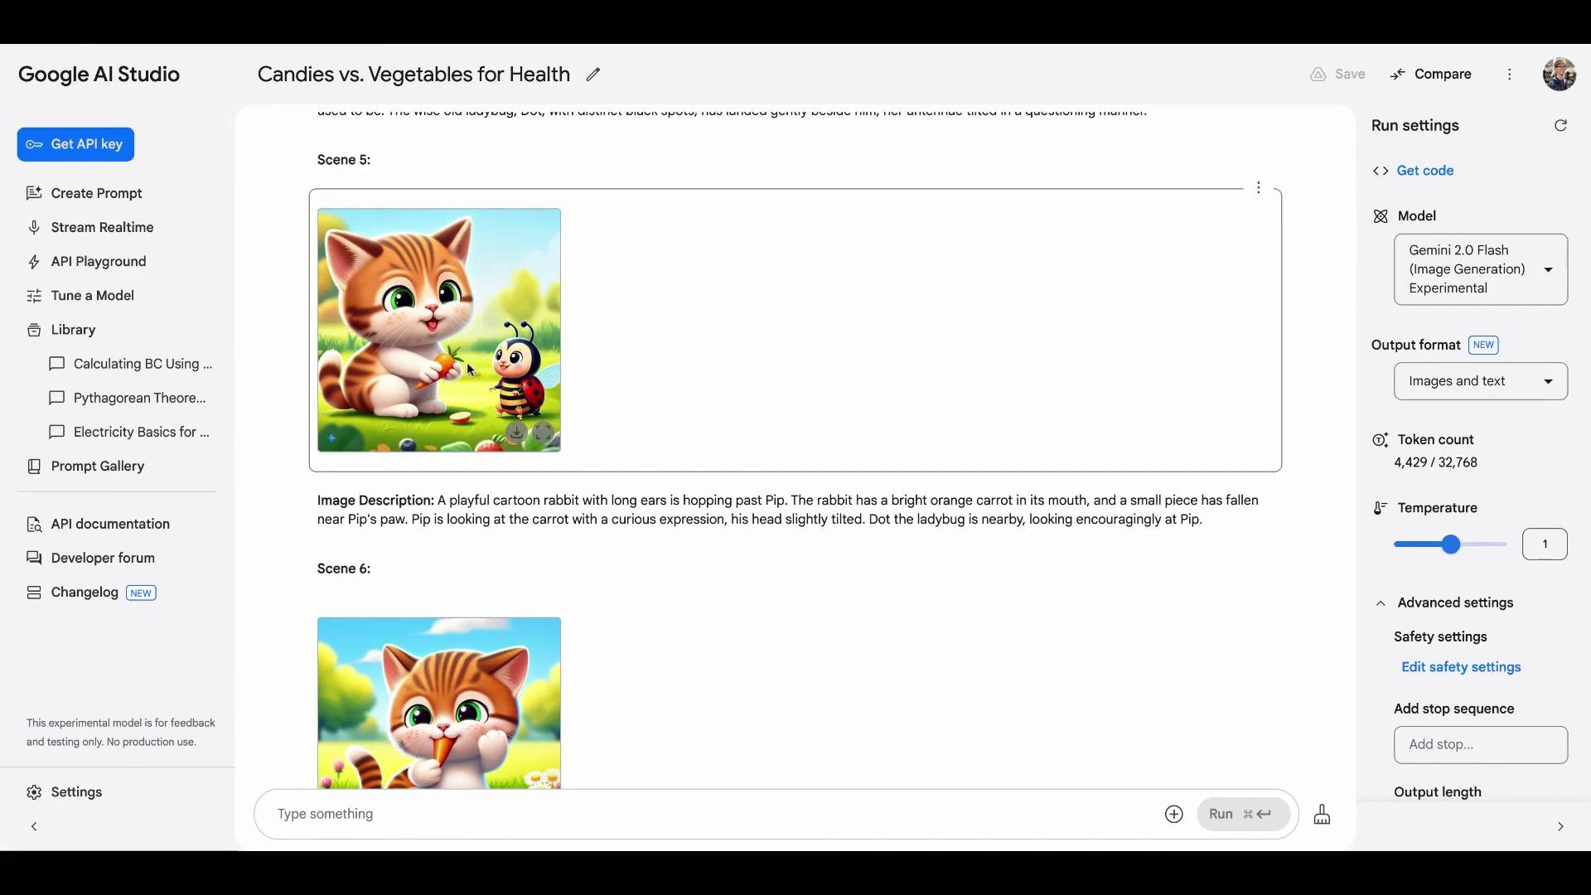
scroll(452, 375, "down", 13)
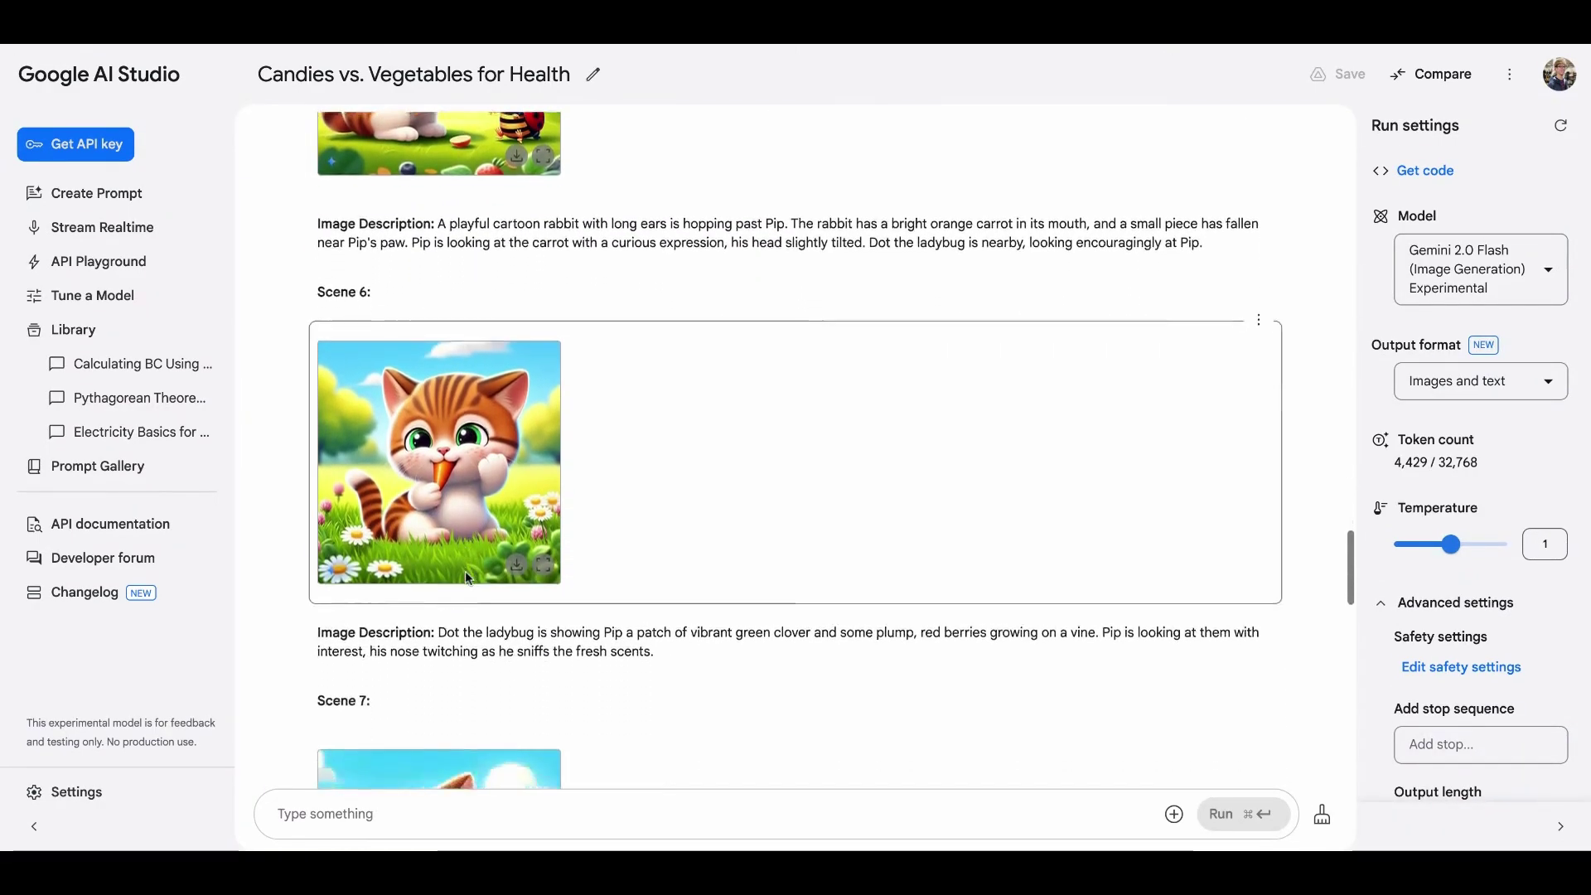
scroll(522, 466, "down", 4)
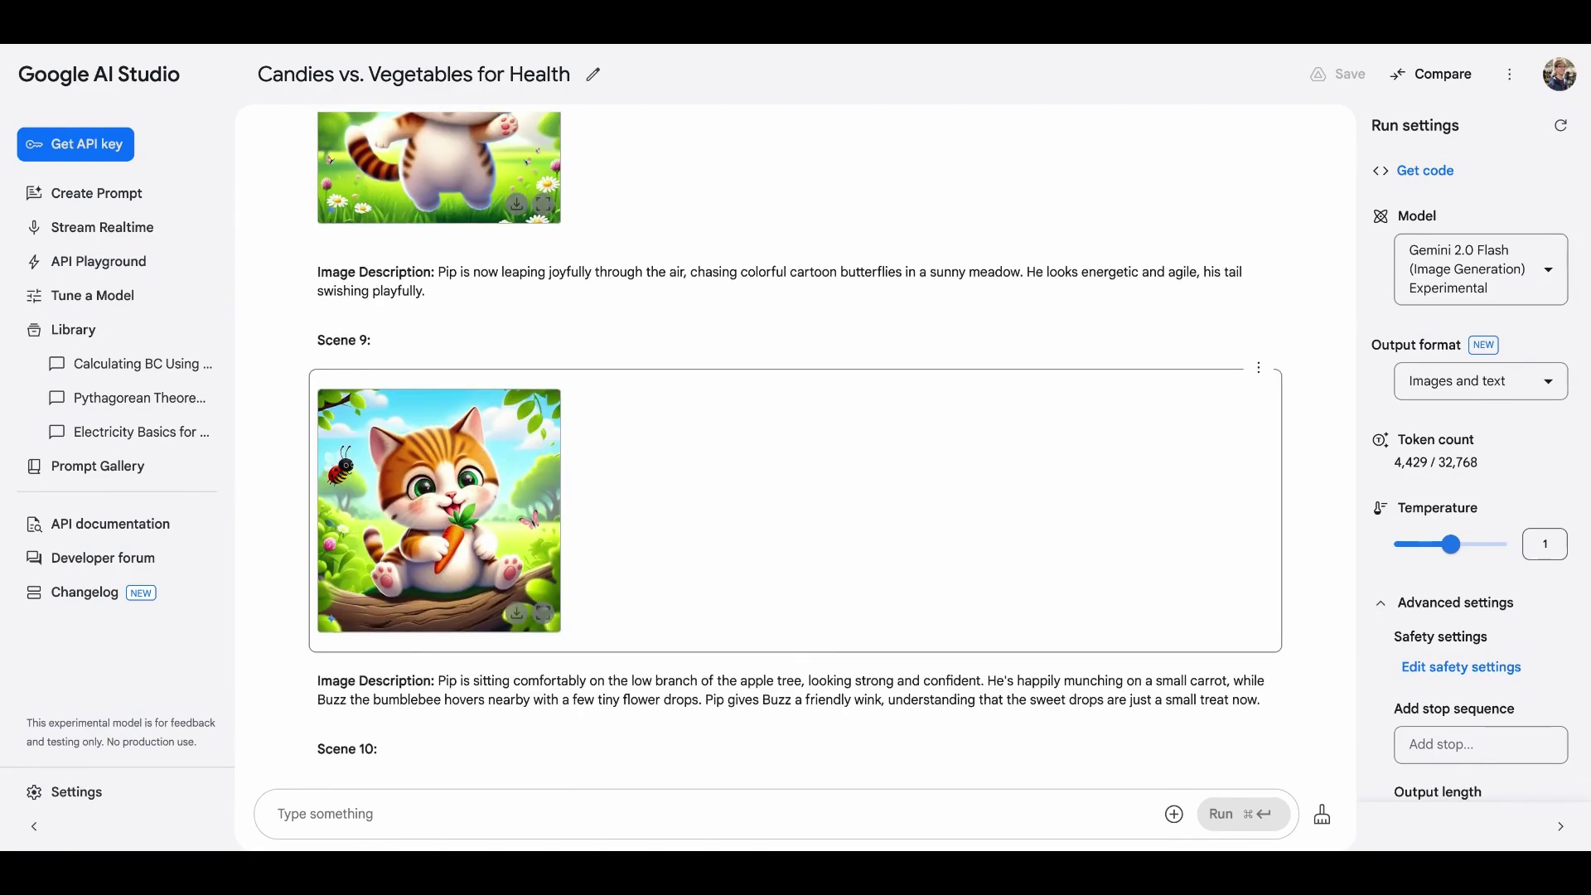
scroll(479, 436, "up", 20)
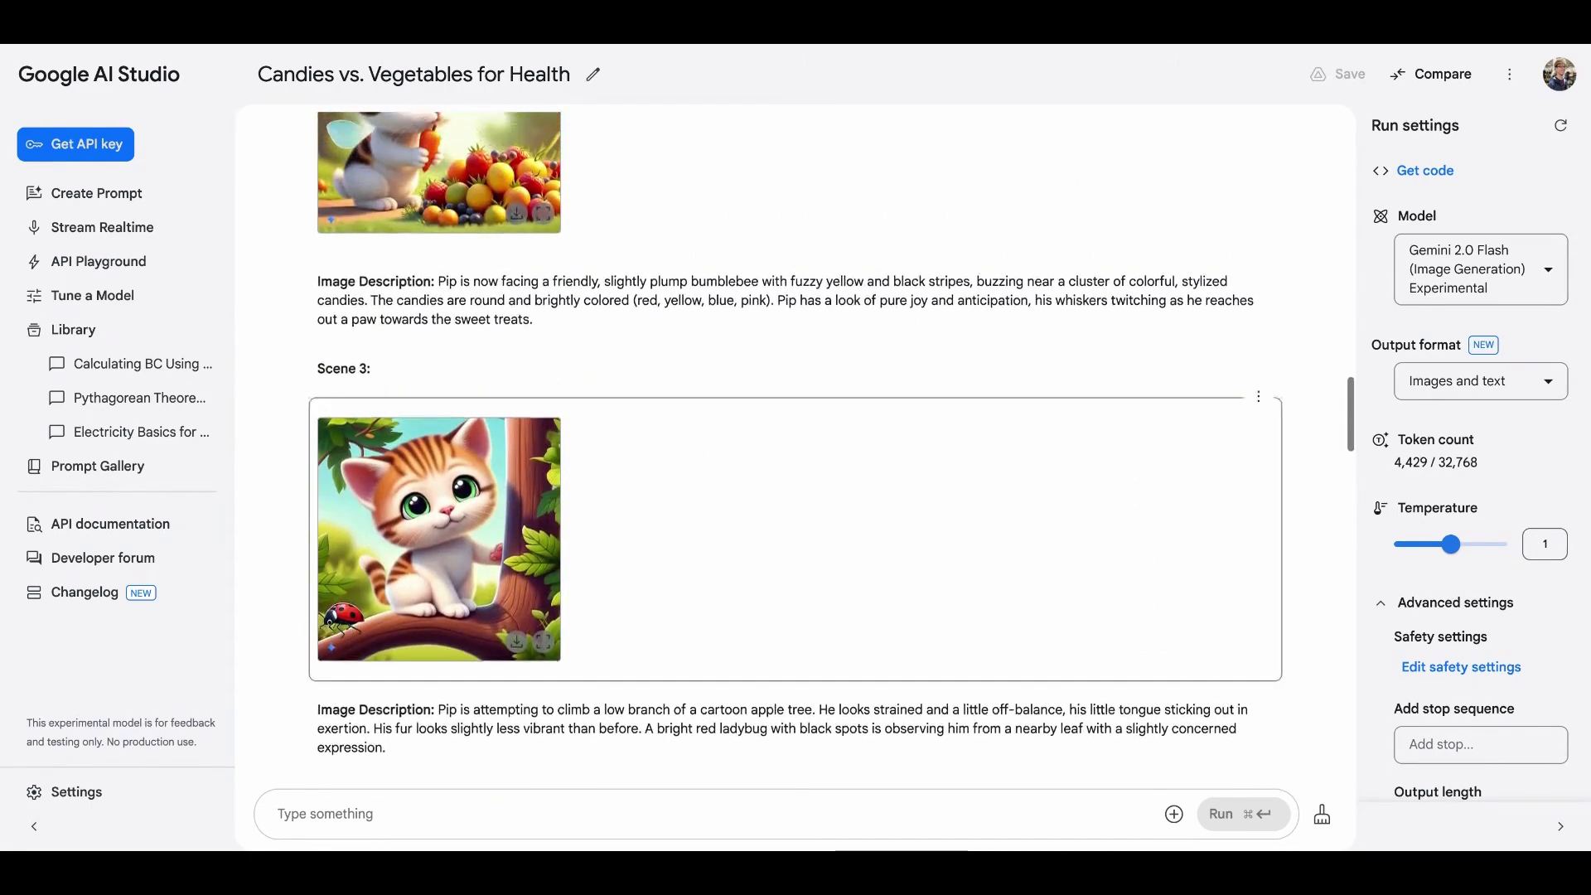
scroll(479, 436, "up", 2)
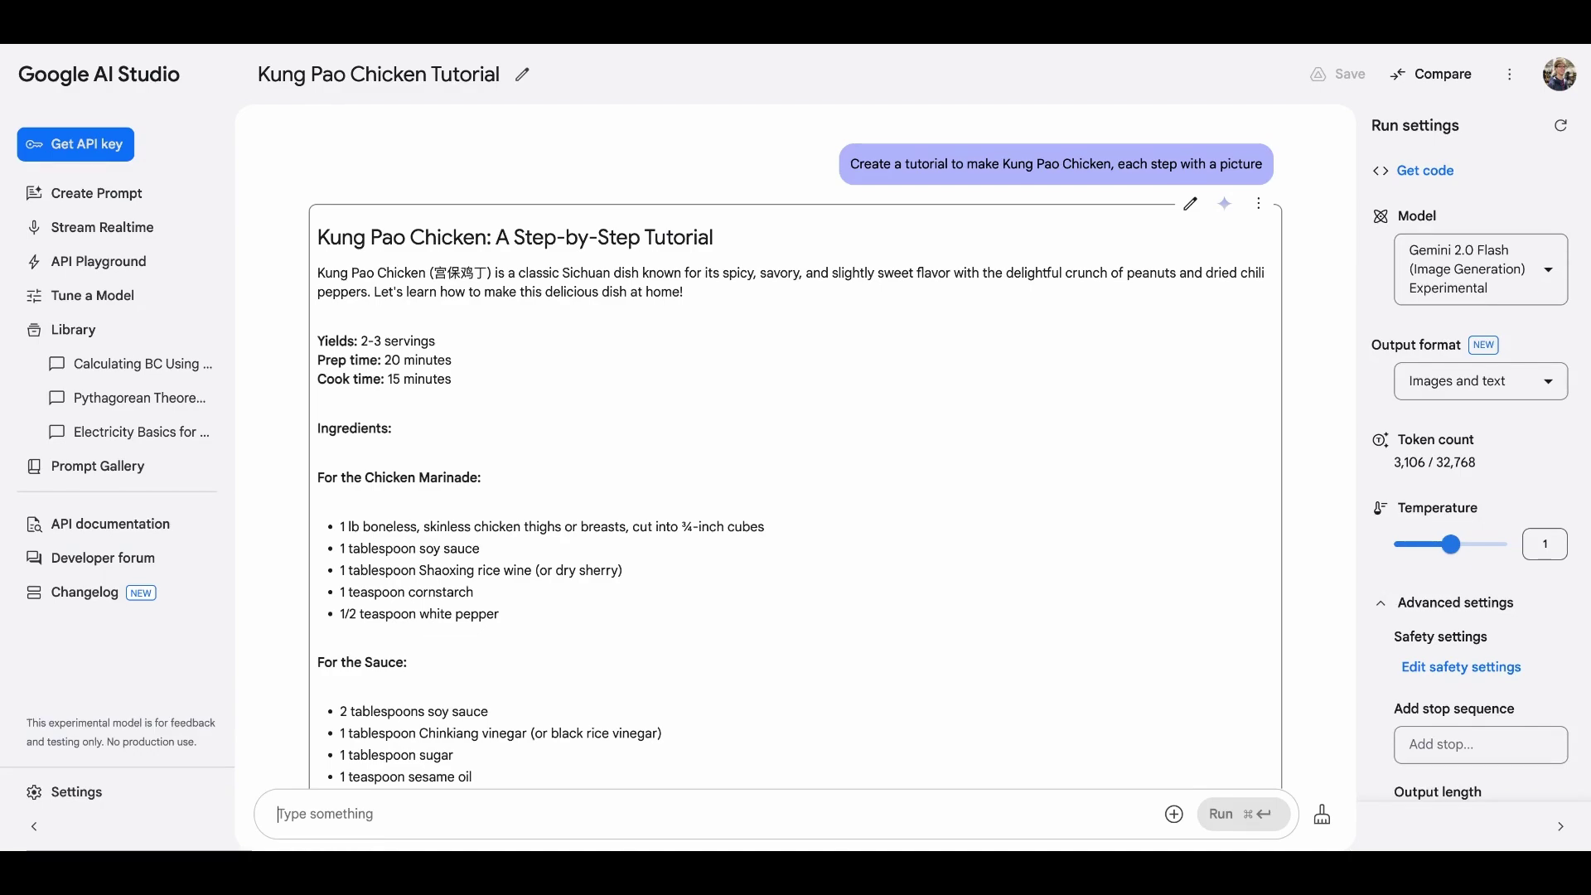
- Highlight 'Kung Pao Chicken' in the intro and scroll through the whole tutorial
left_click_drag(320, 274, 426, 279)
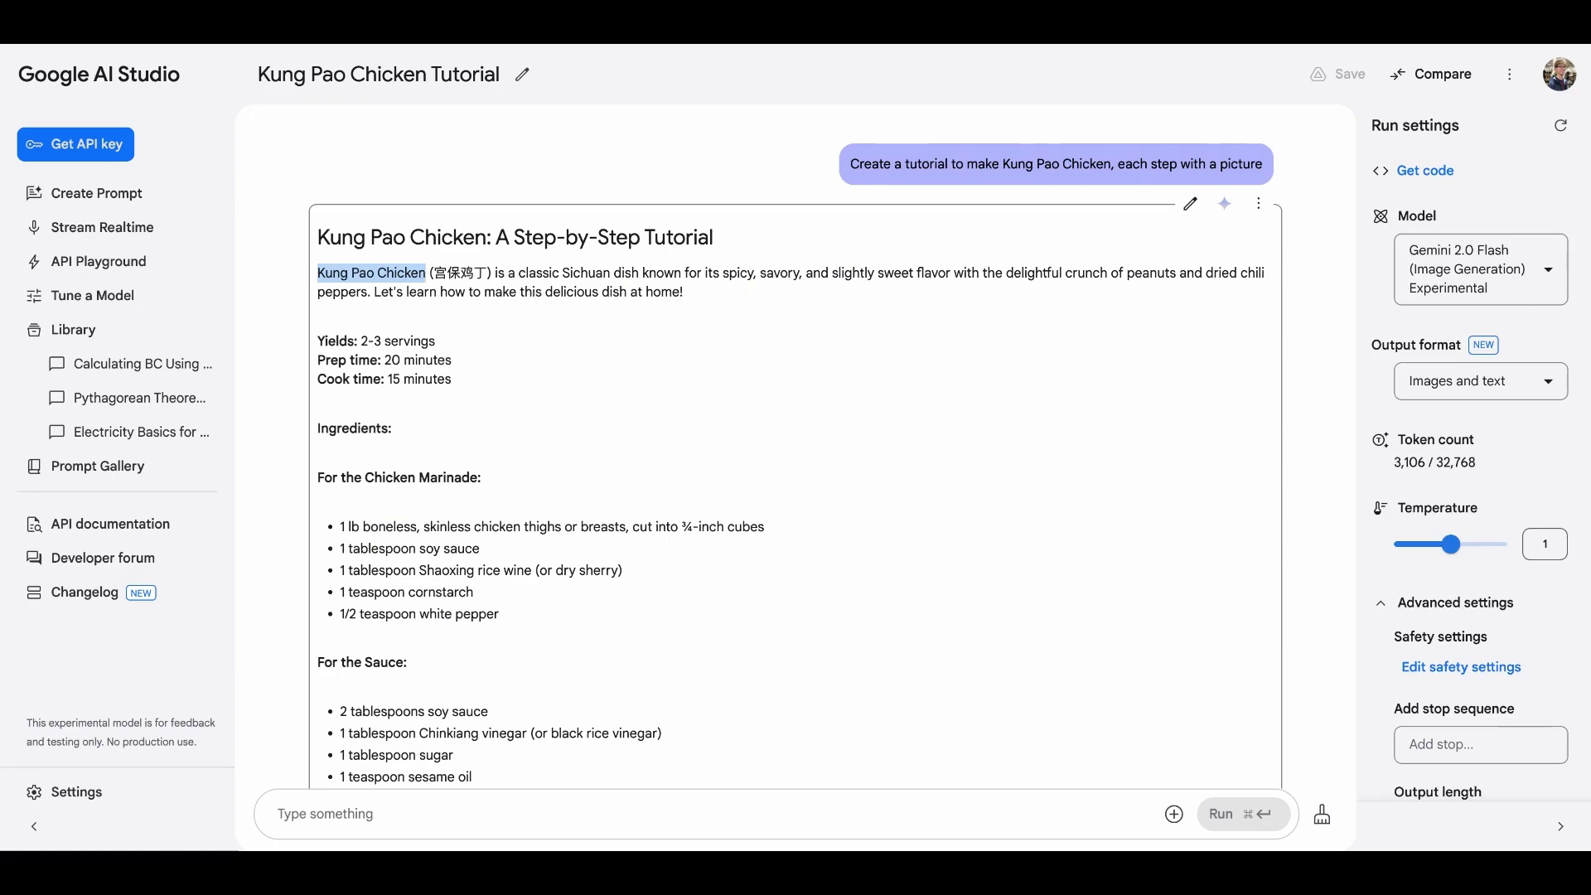
scroll(570, 294, "down", 3)
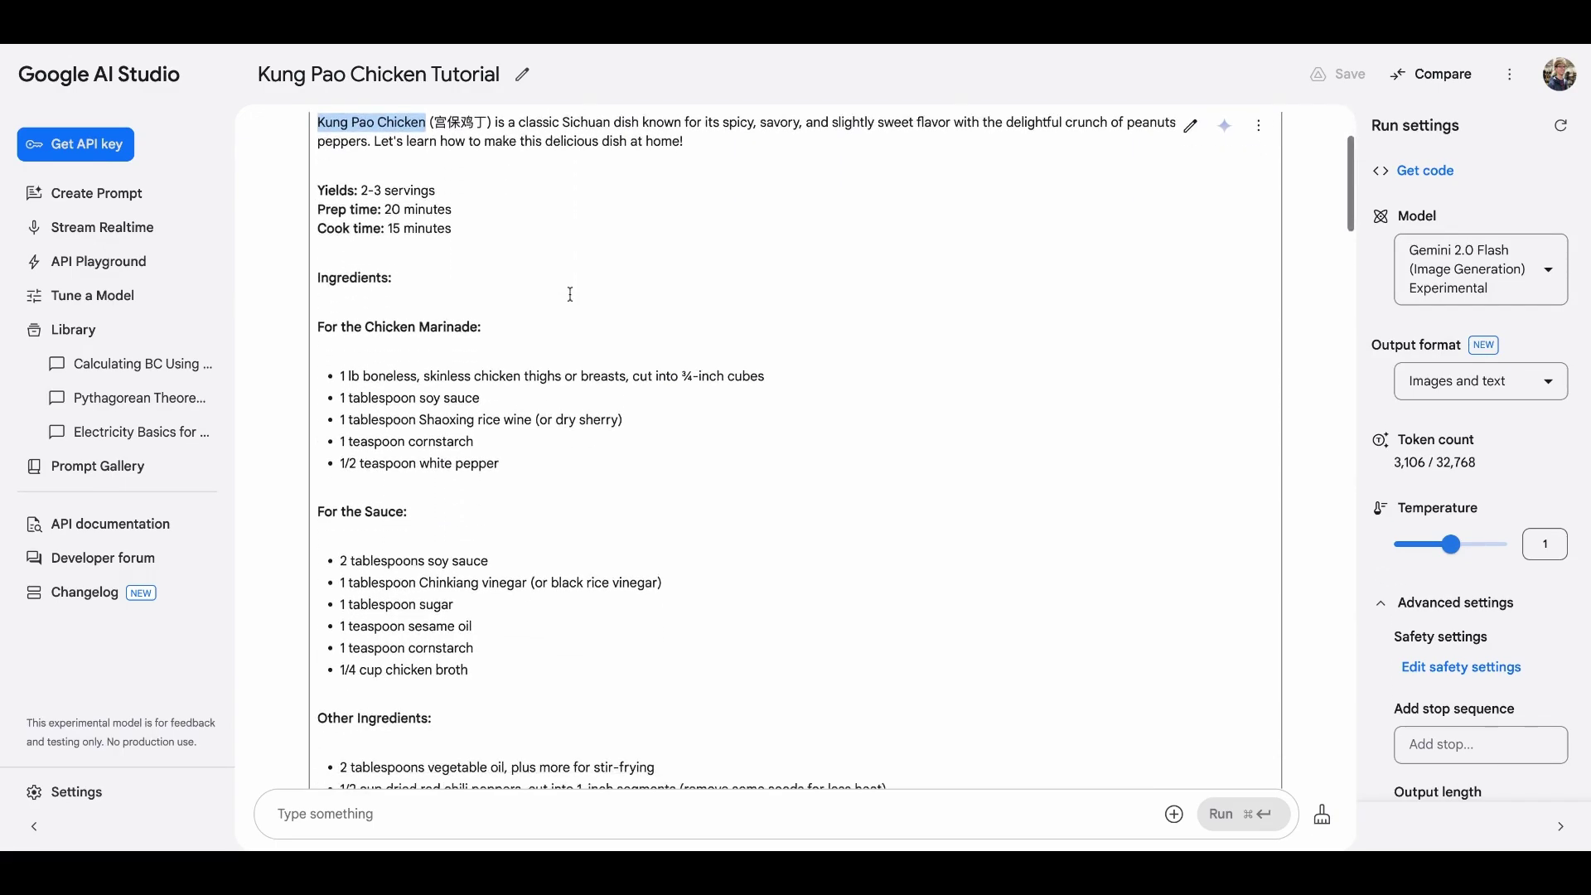
scroll(501, 352, "down", 1)
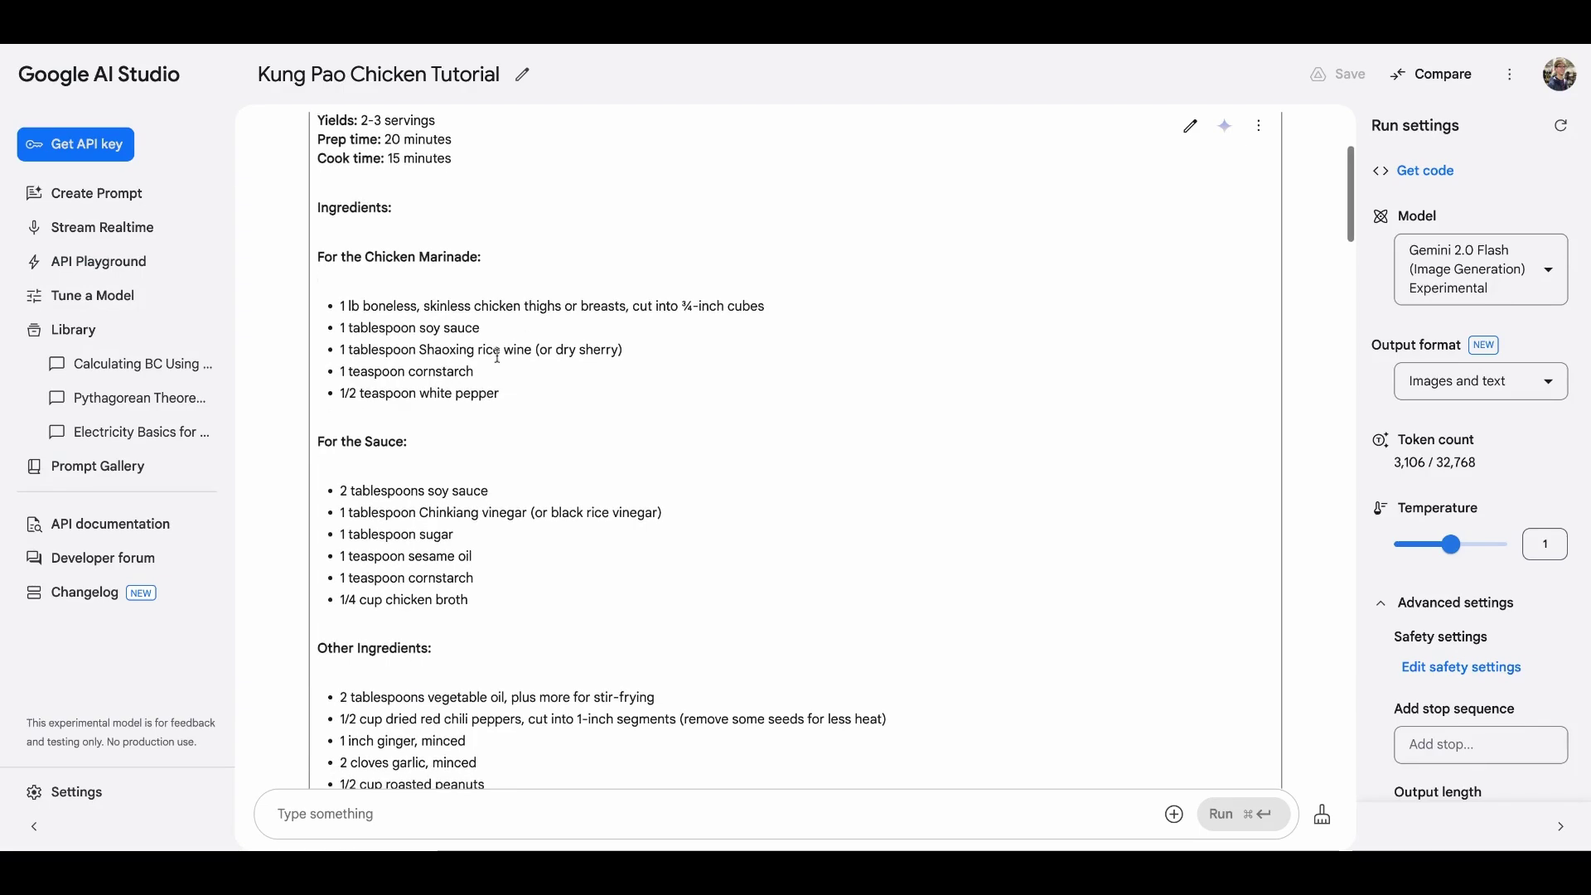
scroll(497, 355, "down", 2)
scroll(497, 354, "down", 1)
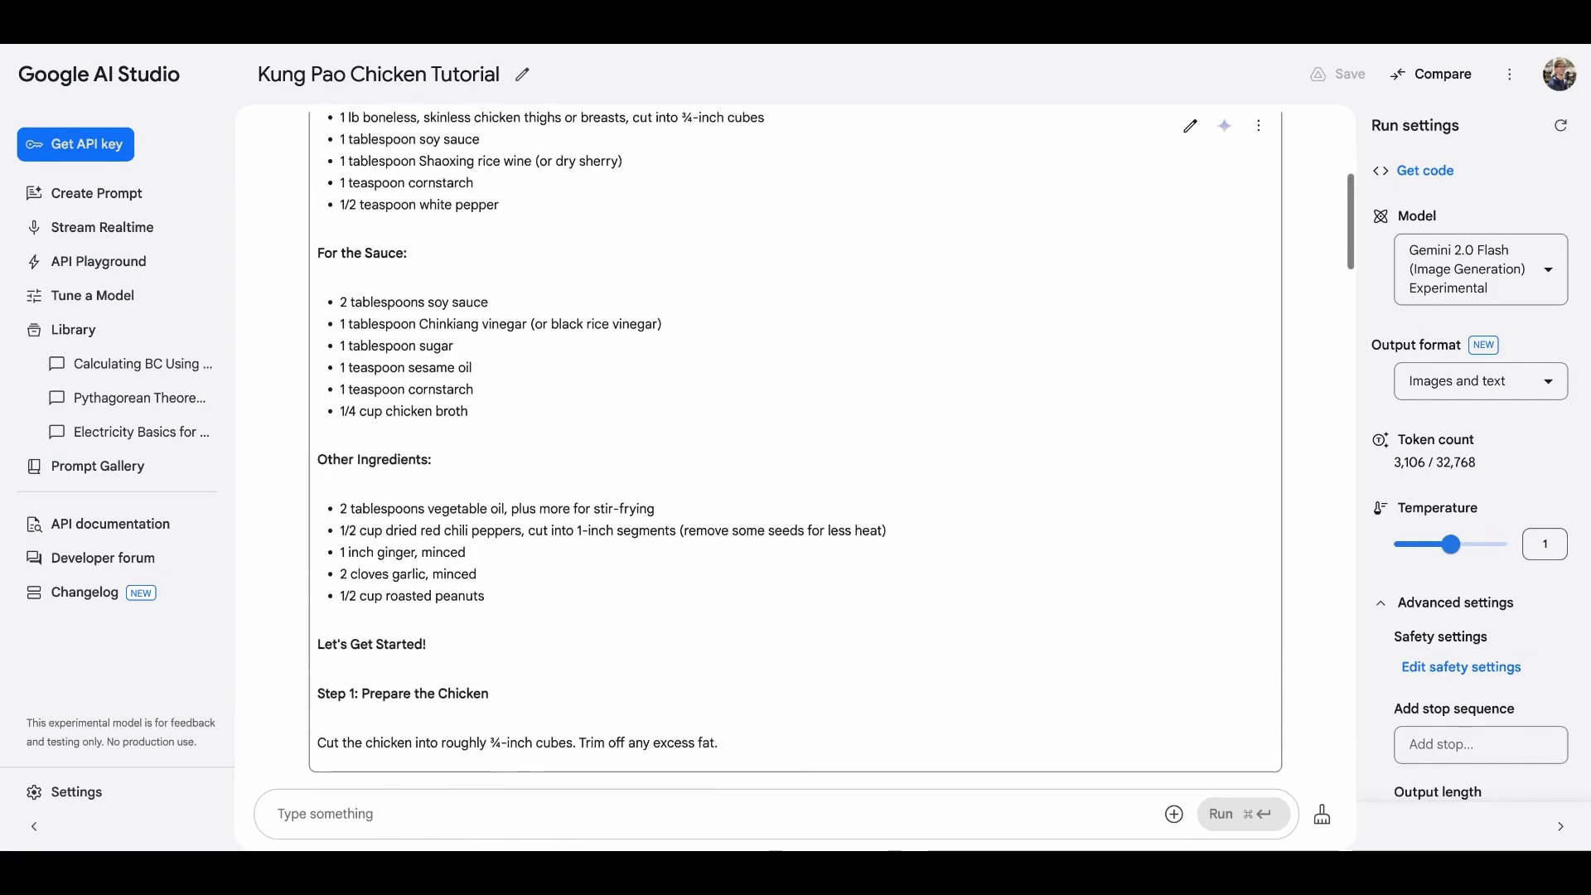
scroll(472, 290, "up", 2)
scroll(469, 284, "down", 5)
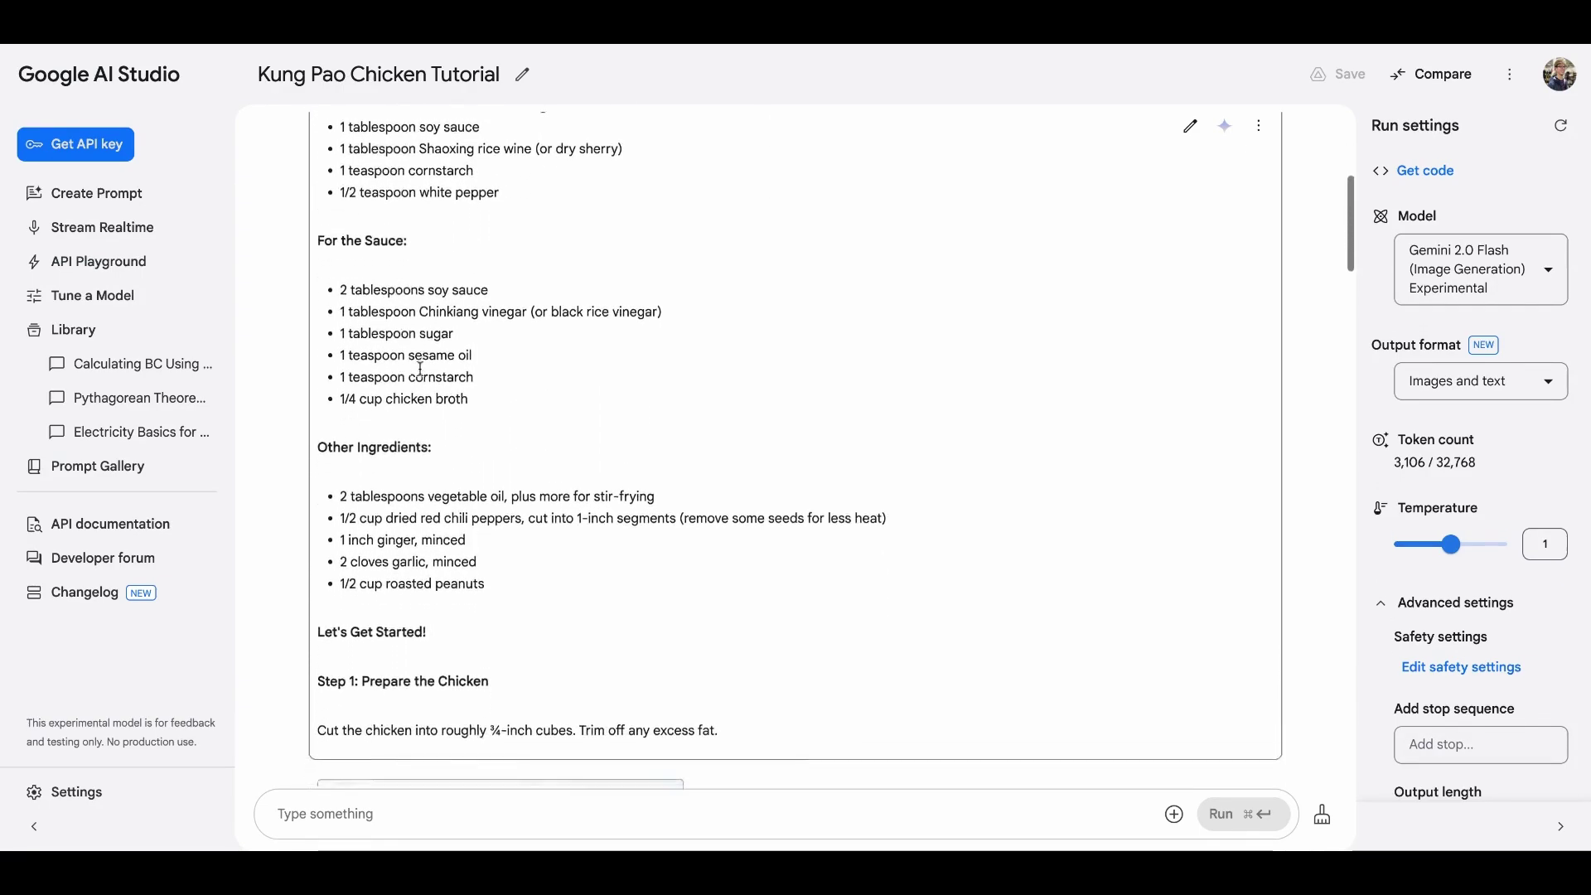
scroll(460, 386, "down", 5)
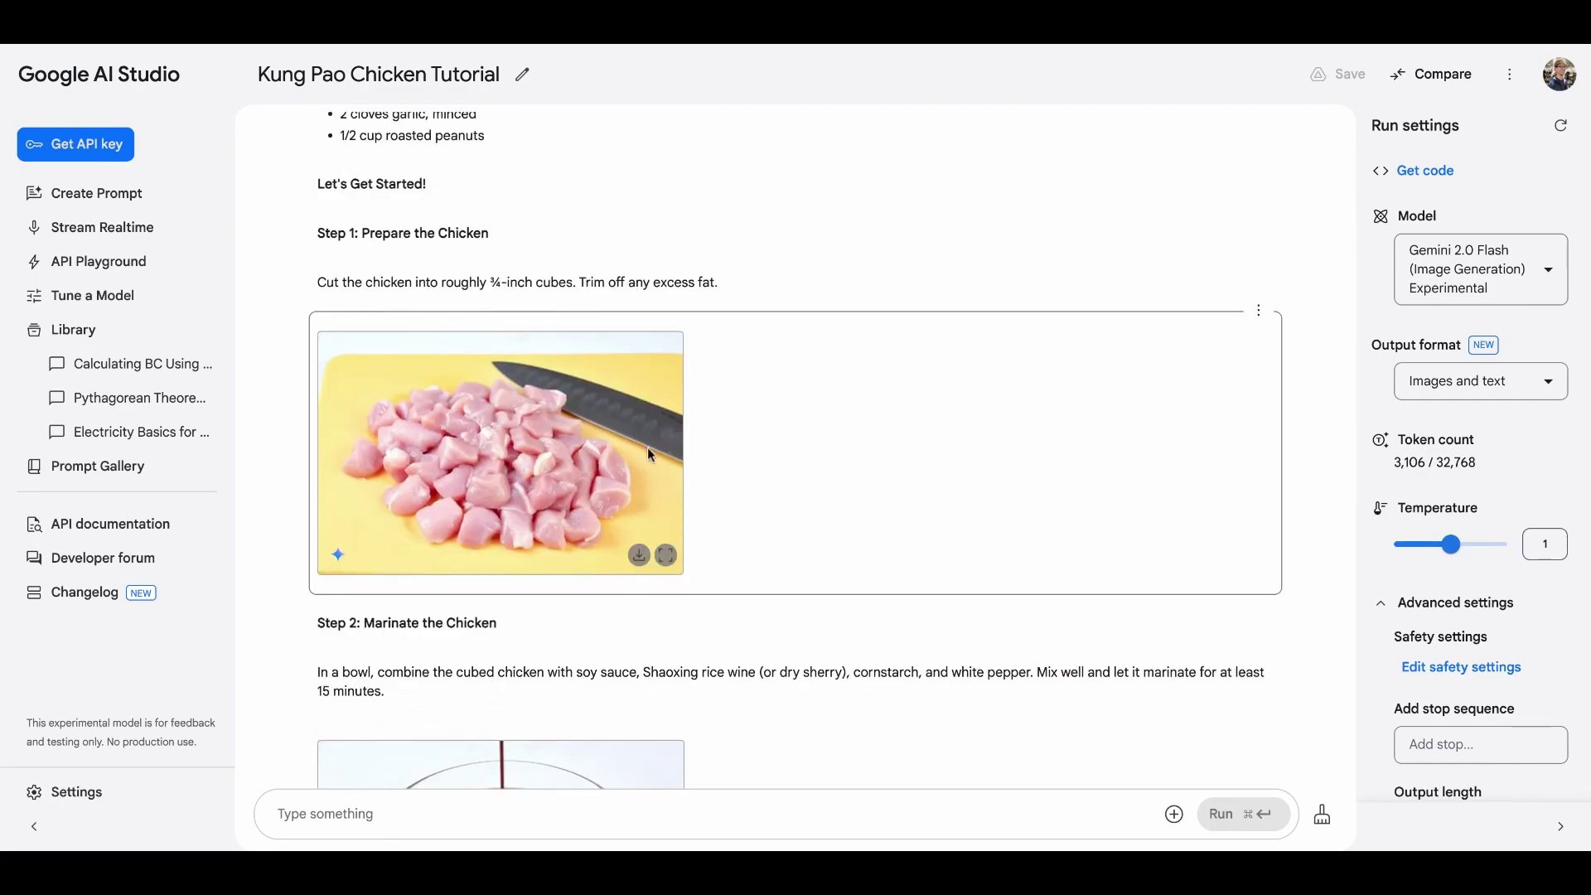
scroll(630, 455, "down", 6)
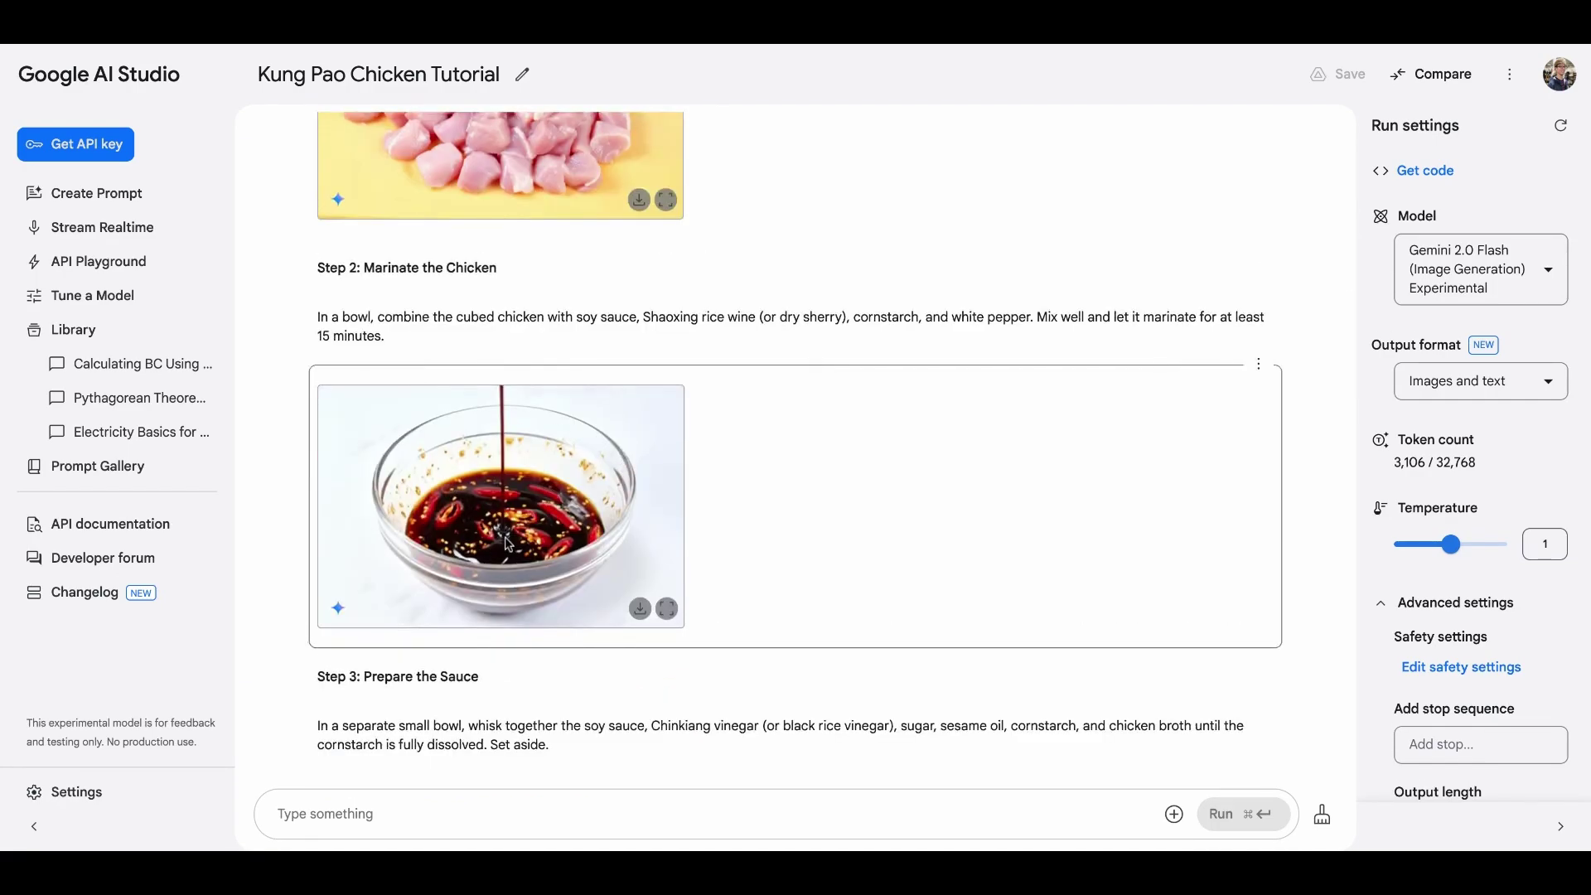
scroll(509, 545, "down", 13)
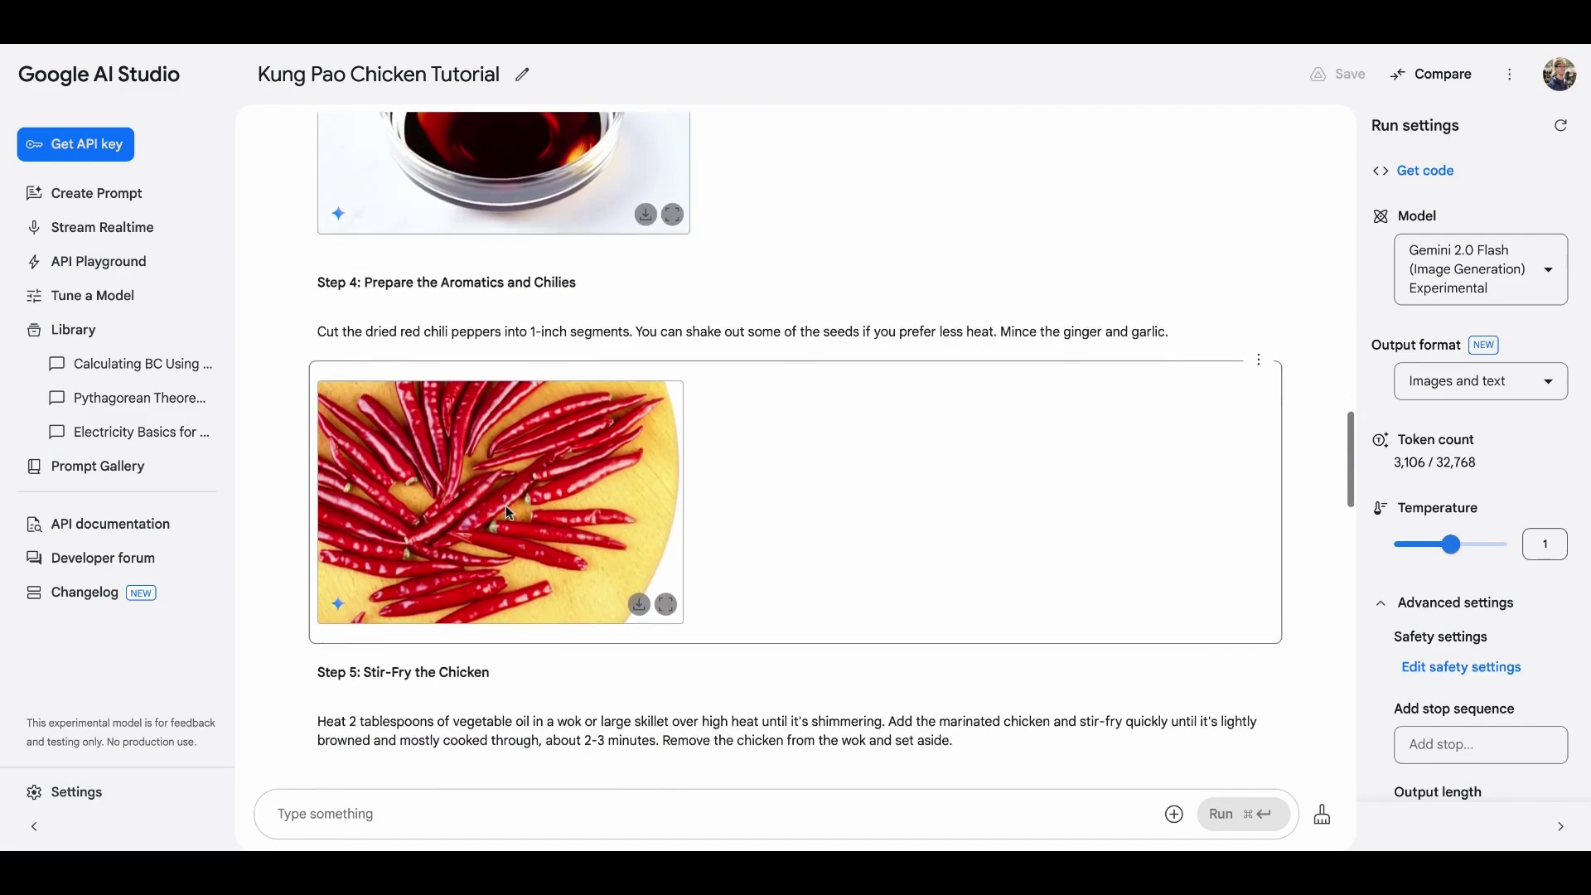
scroll(506, 506, "down", 5)
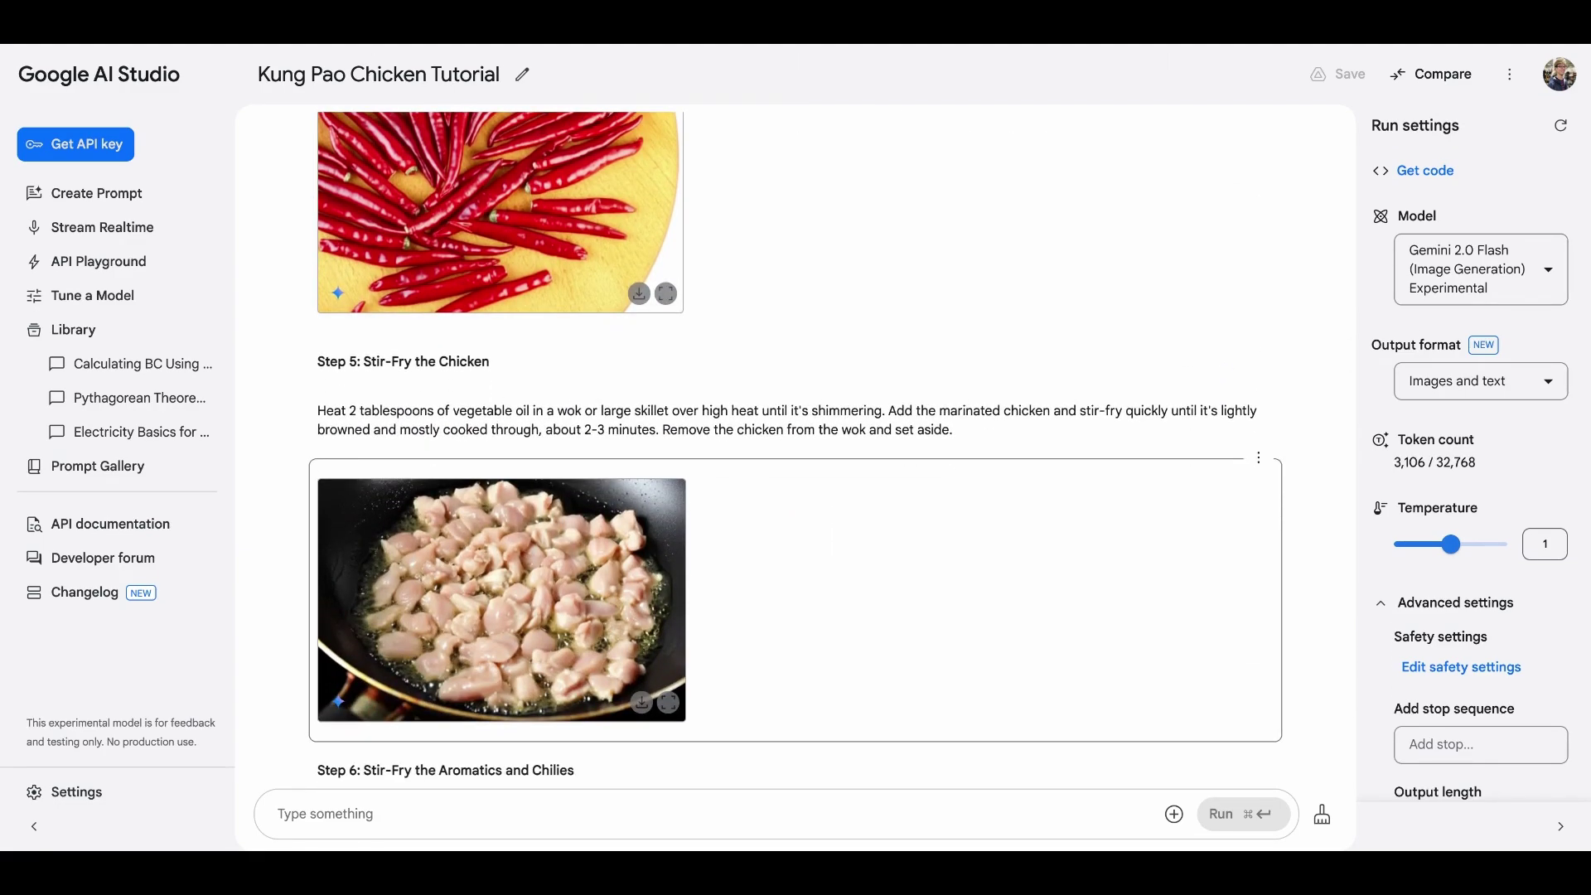
scroll(795, 448, "down", 20)
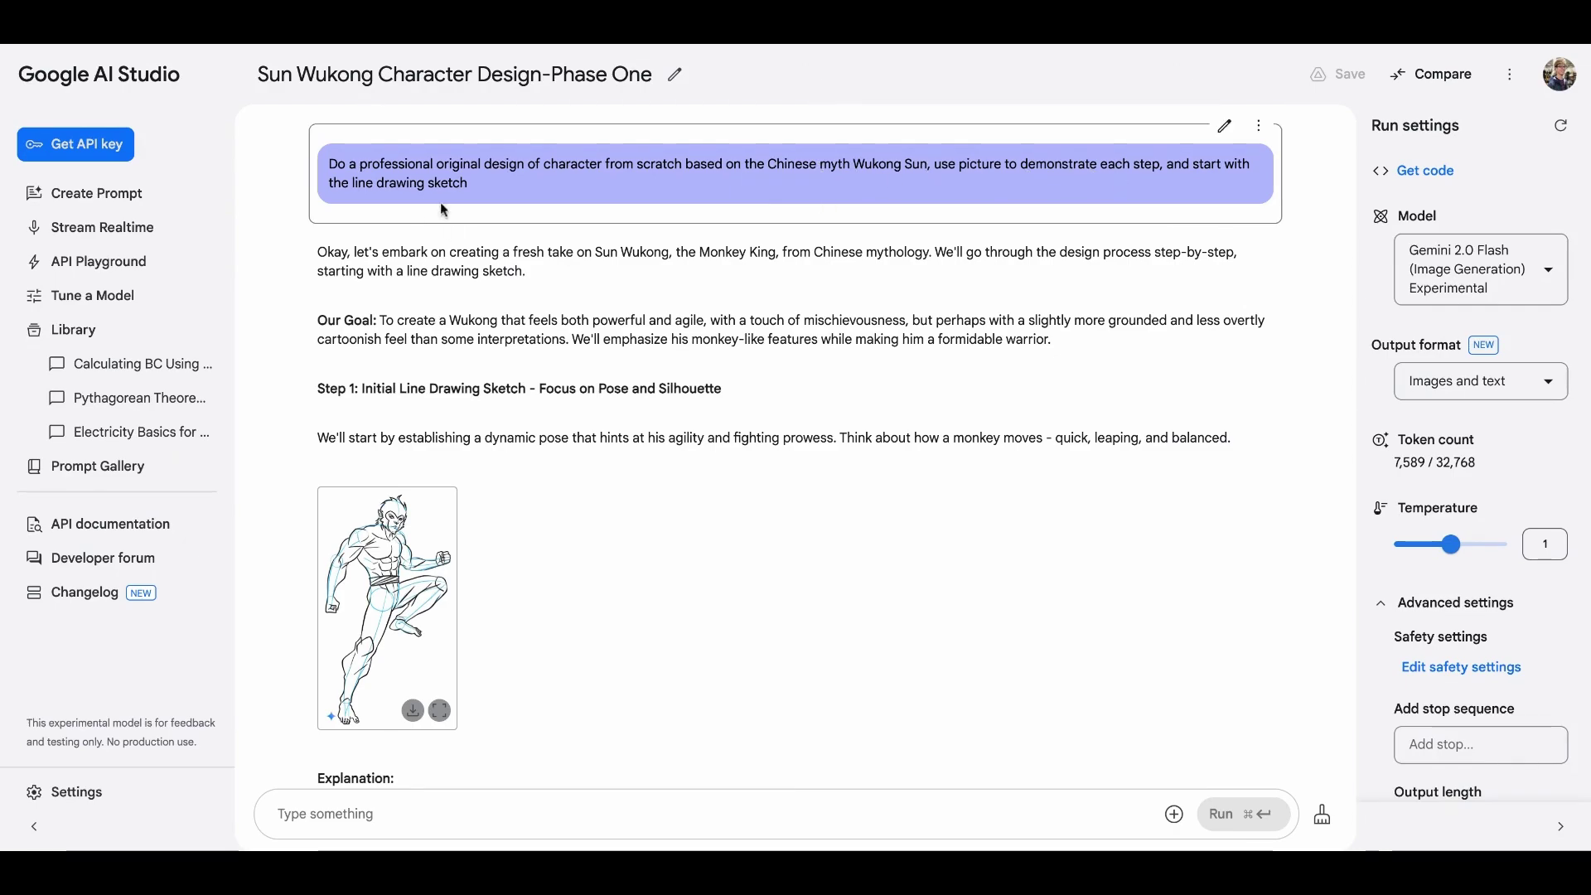
scroll(530, 274, "down", 1)
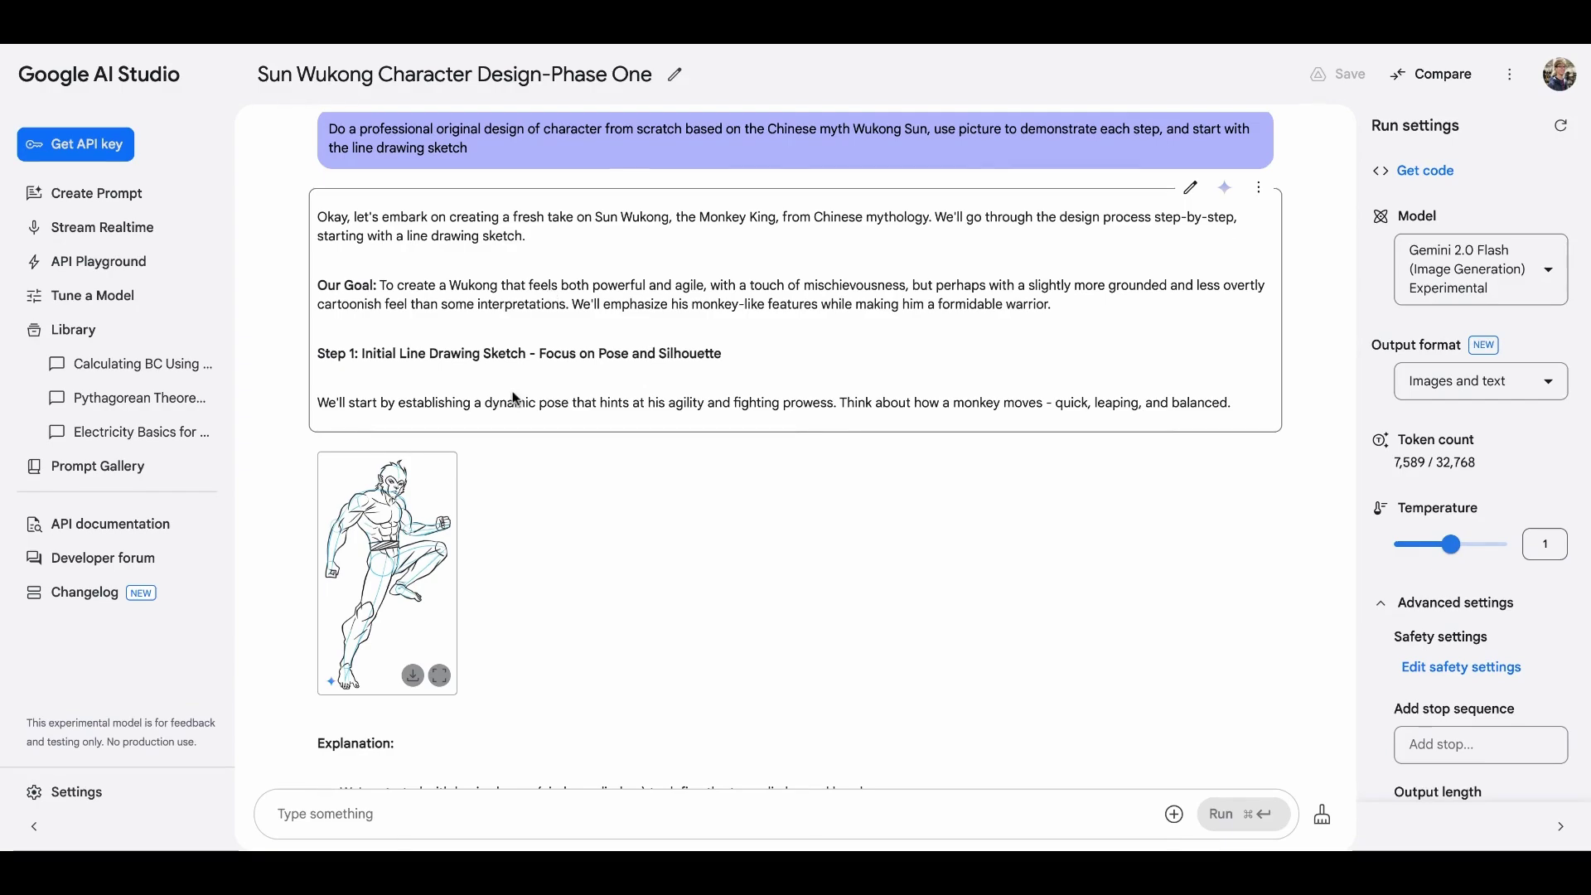
scroll(509, 398, "down", 5)
scroll(550, 514, "down", 3)
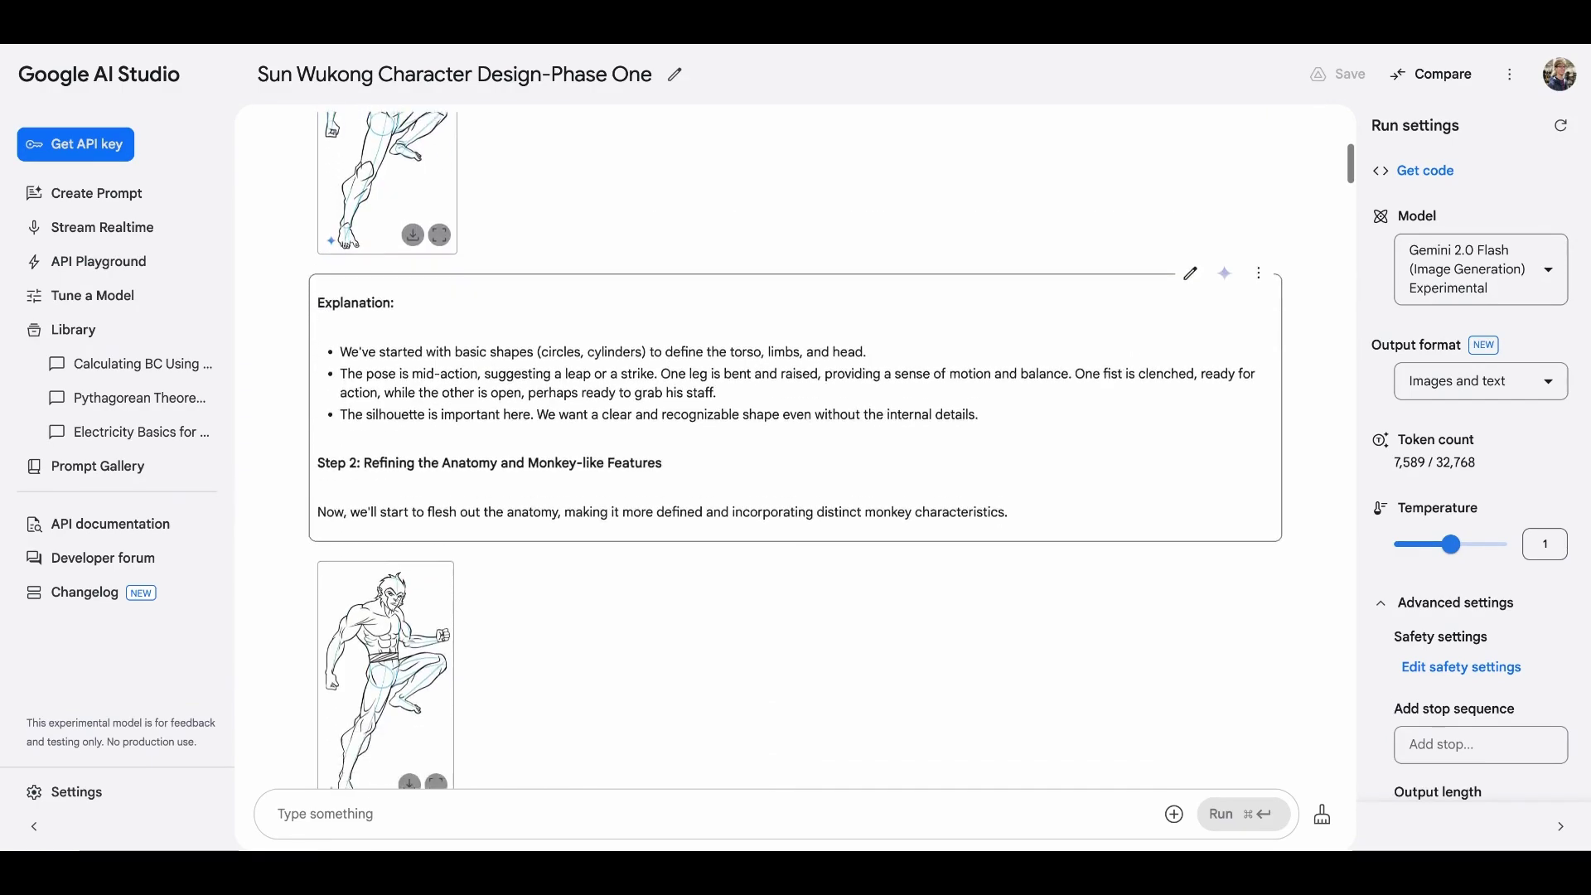
scroll(549, 505, "down", 6)
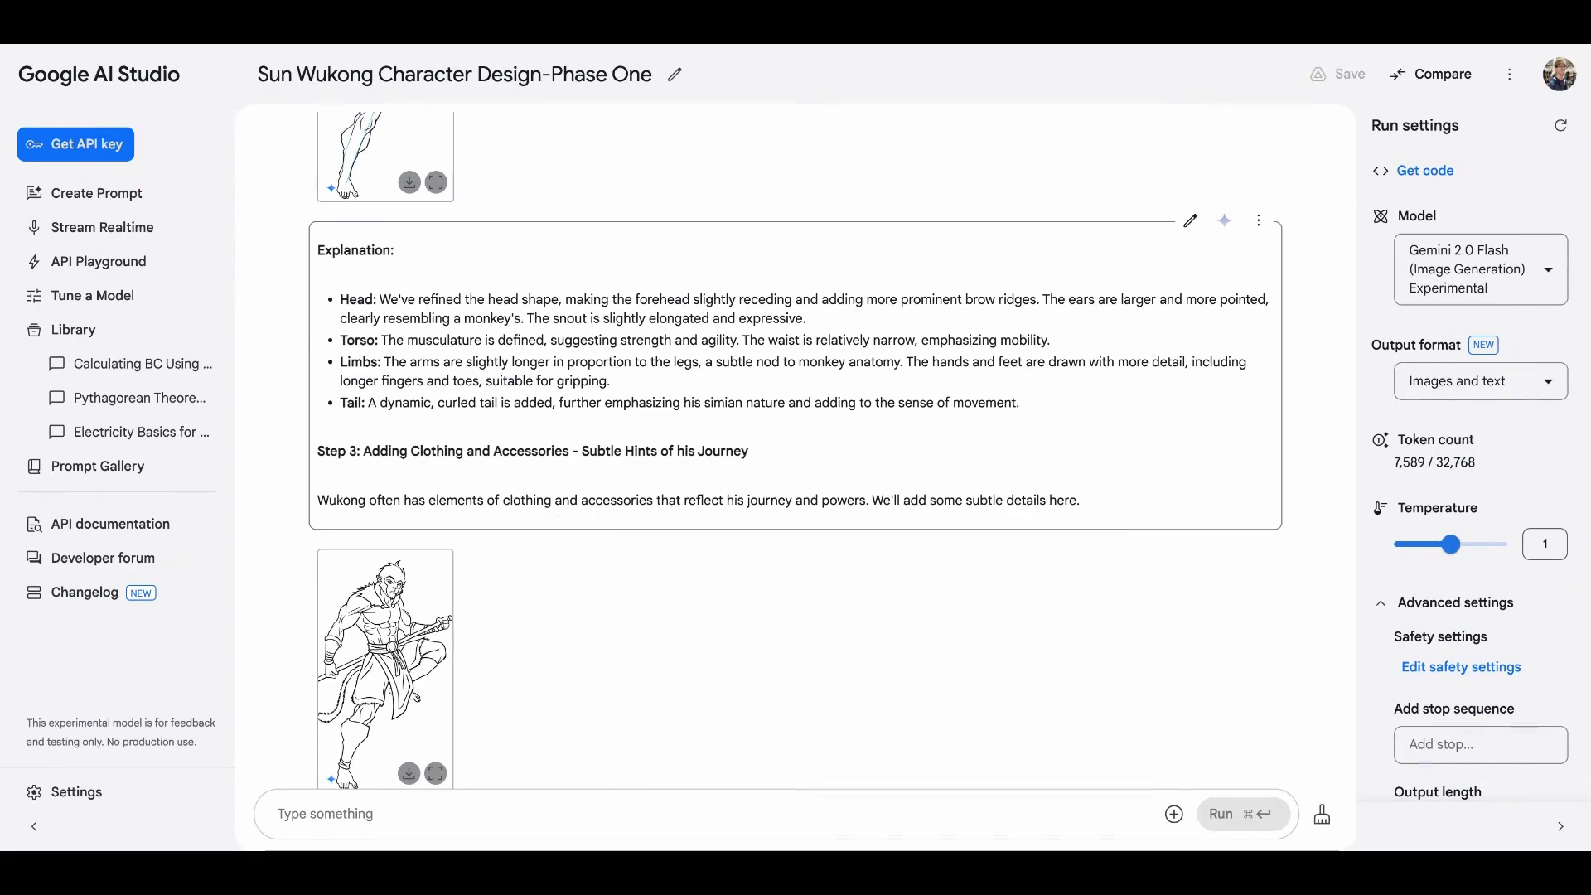
scroll(795, 452, "down", 2)
scroll(412, 653, "down", 8)
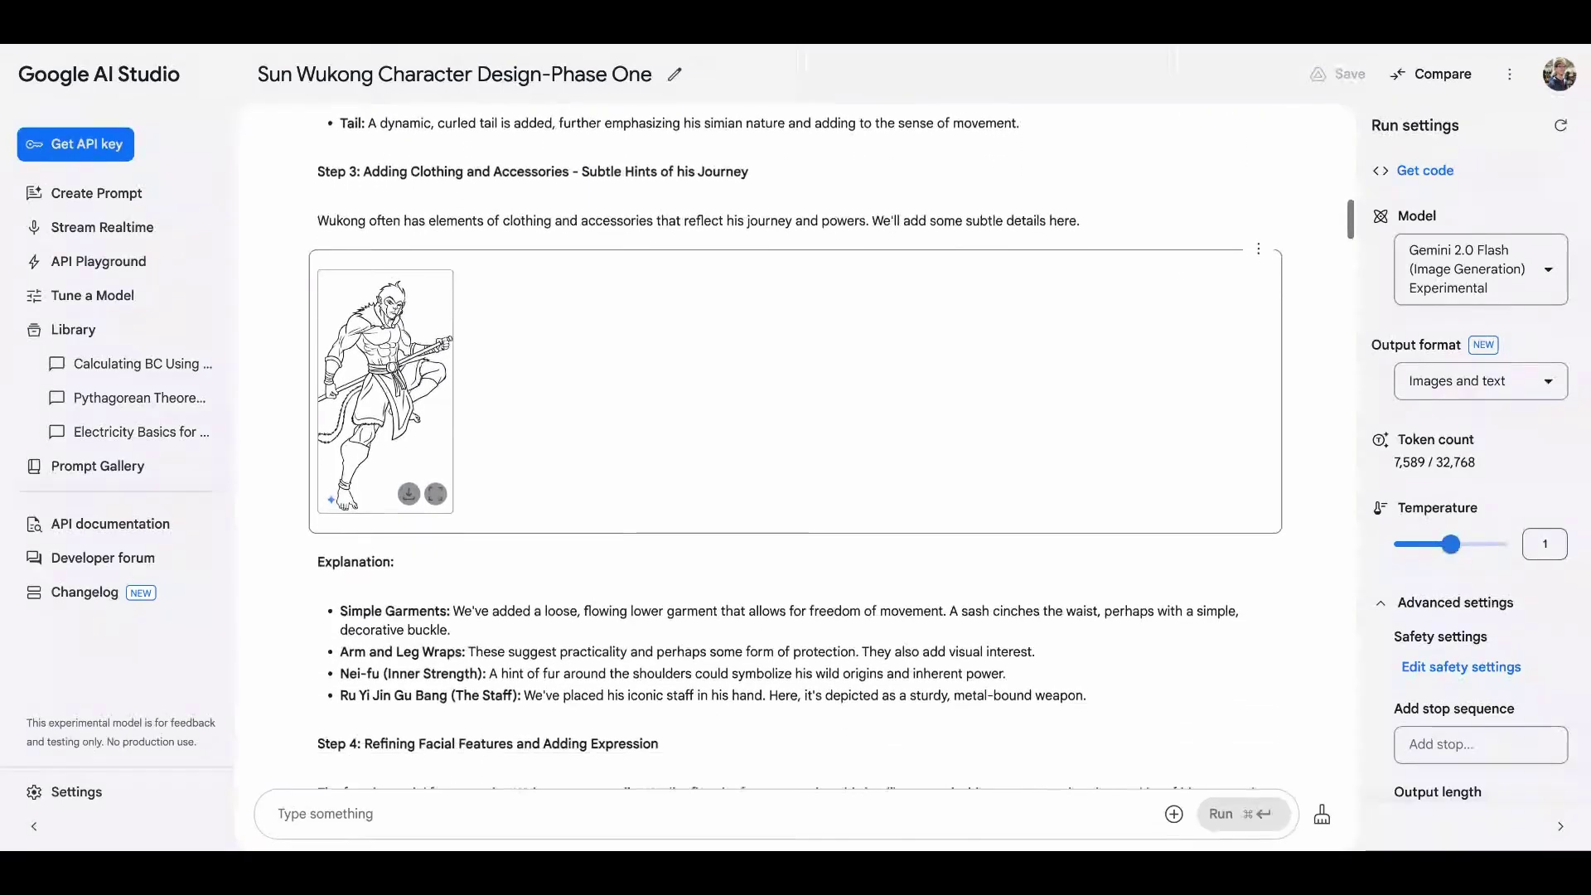
scroll(545, 539, "down", 8)
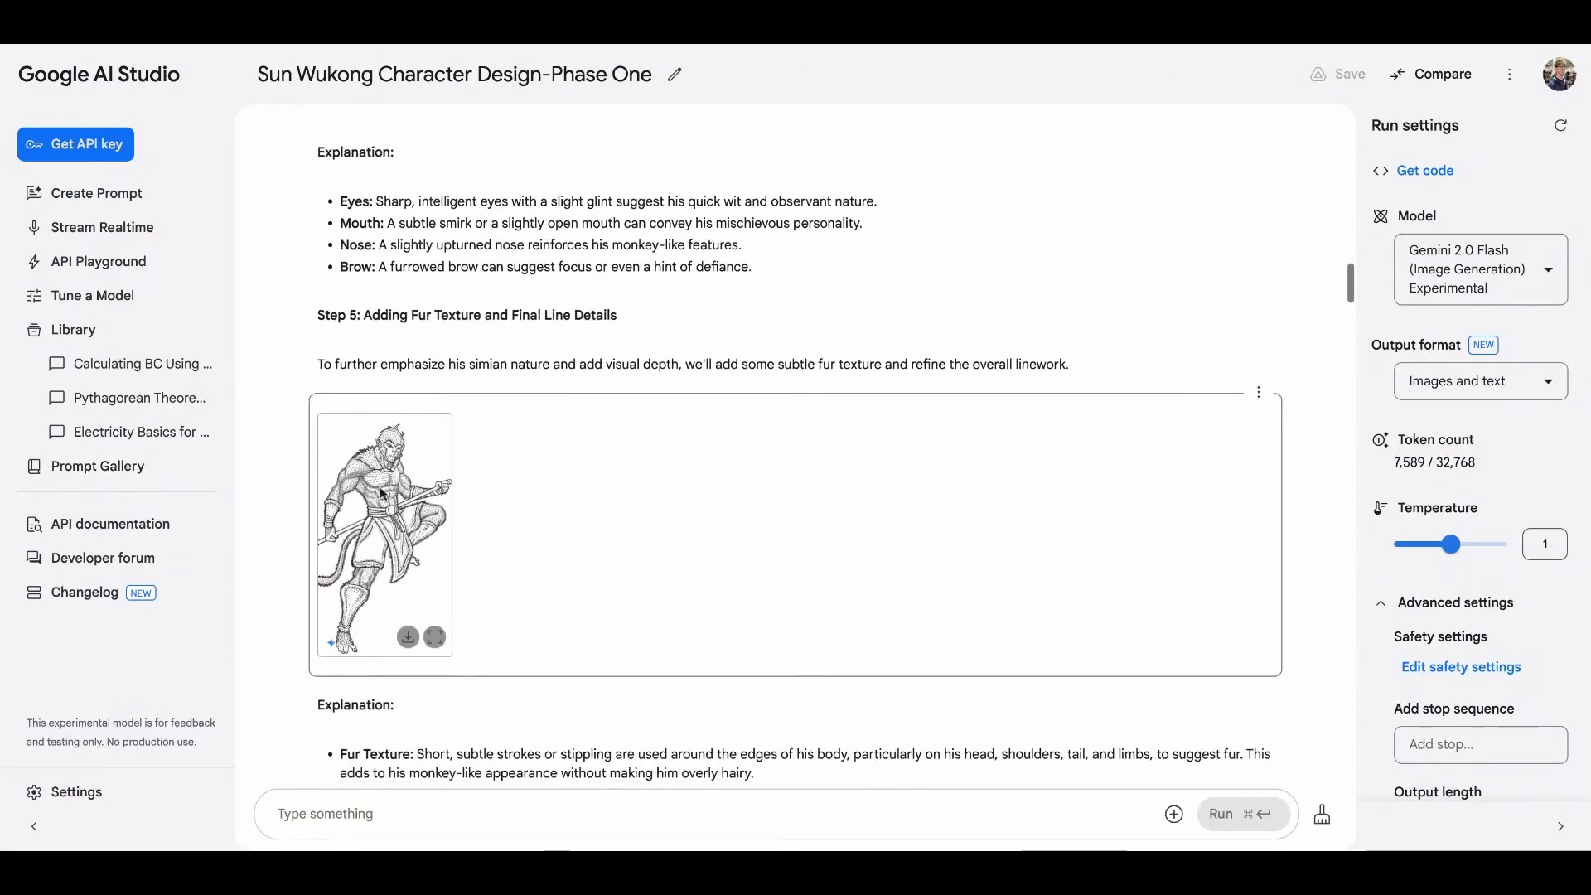
scroll(545, 538, "down", 4)
scroll(489, 529, "down", 7)
scroll(455, 594, "down", 15)
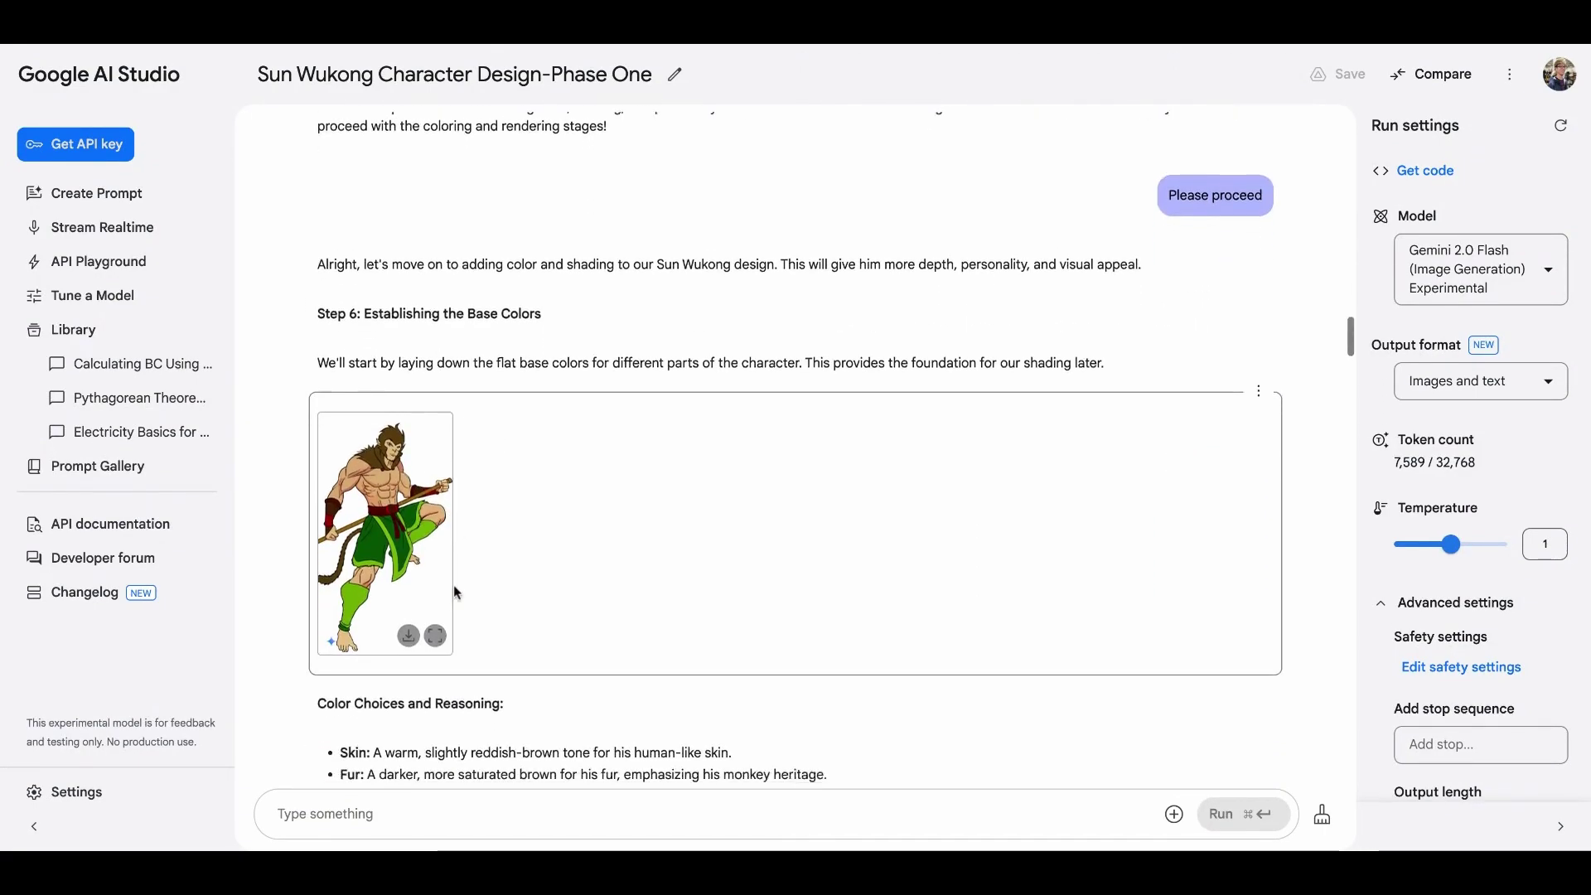
scroll(454, 474, "down", 15)
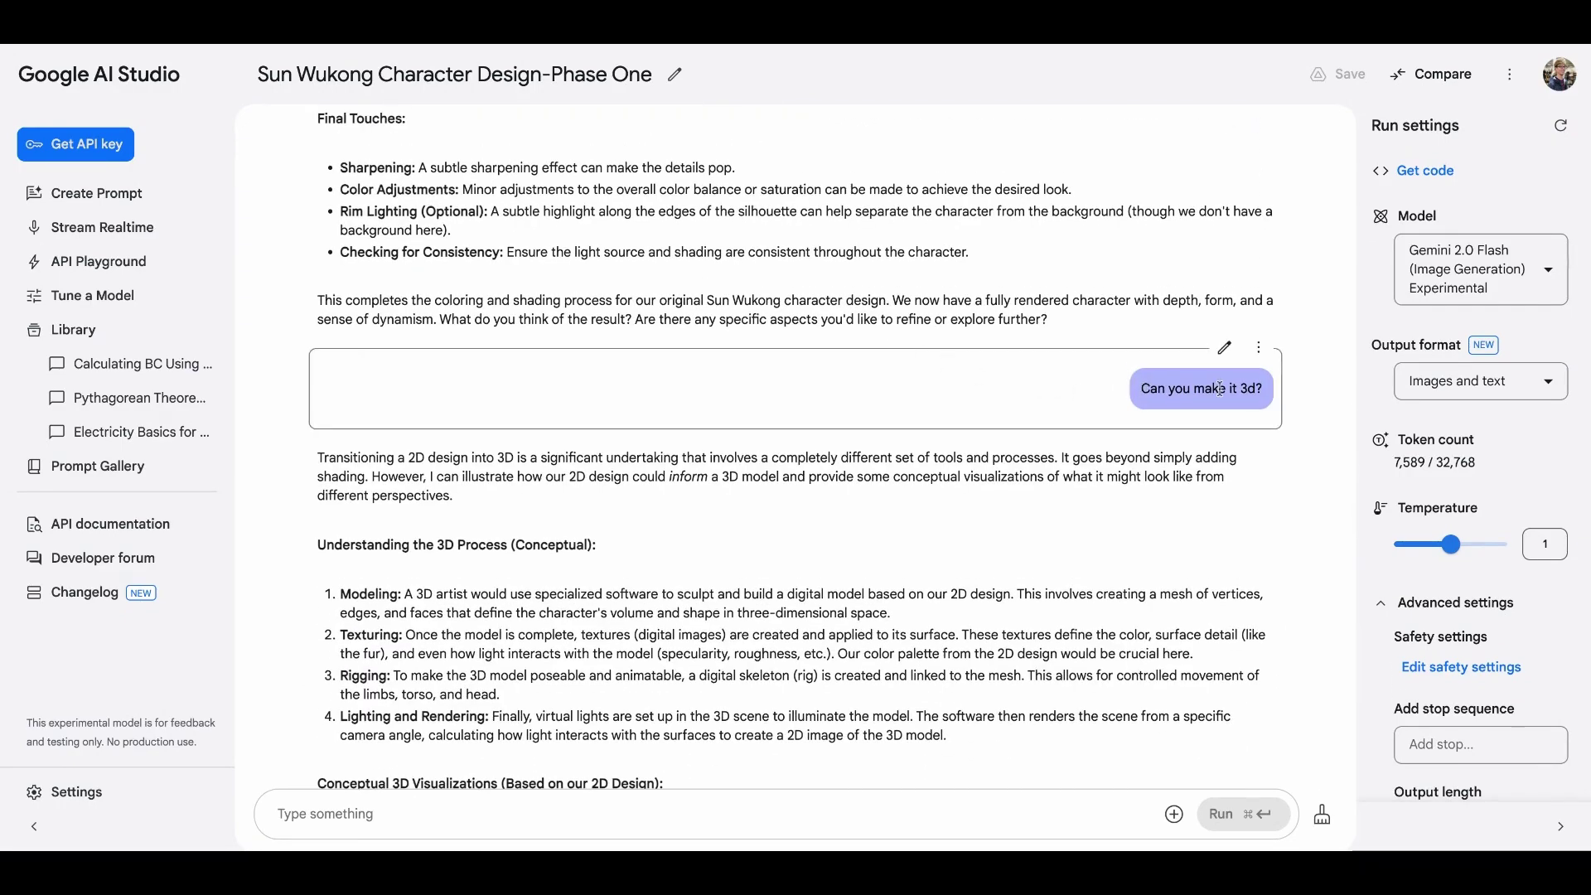
scroll(708, 504, "down", 9)
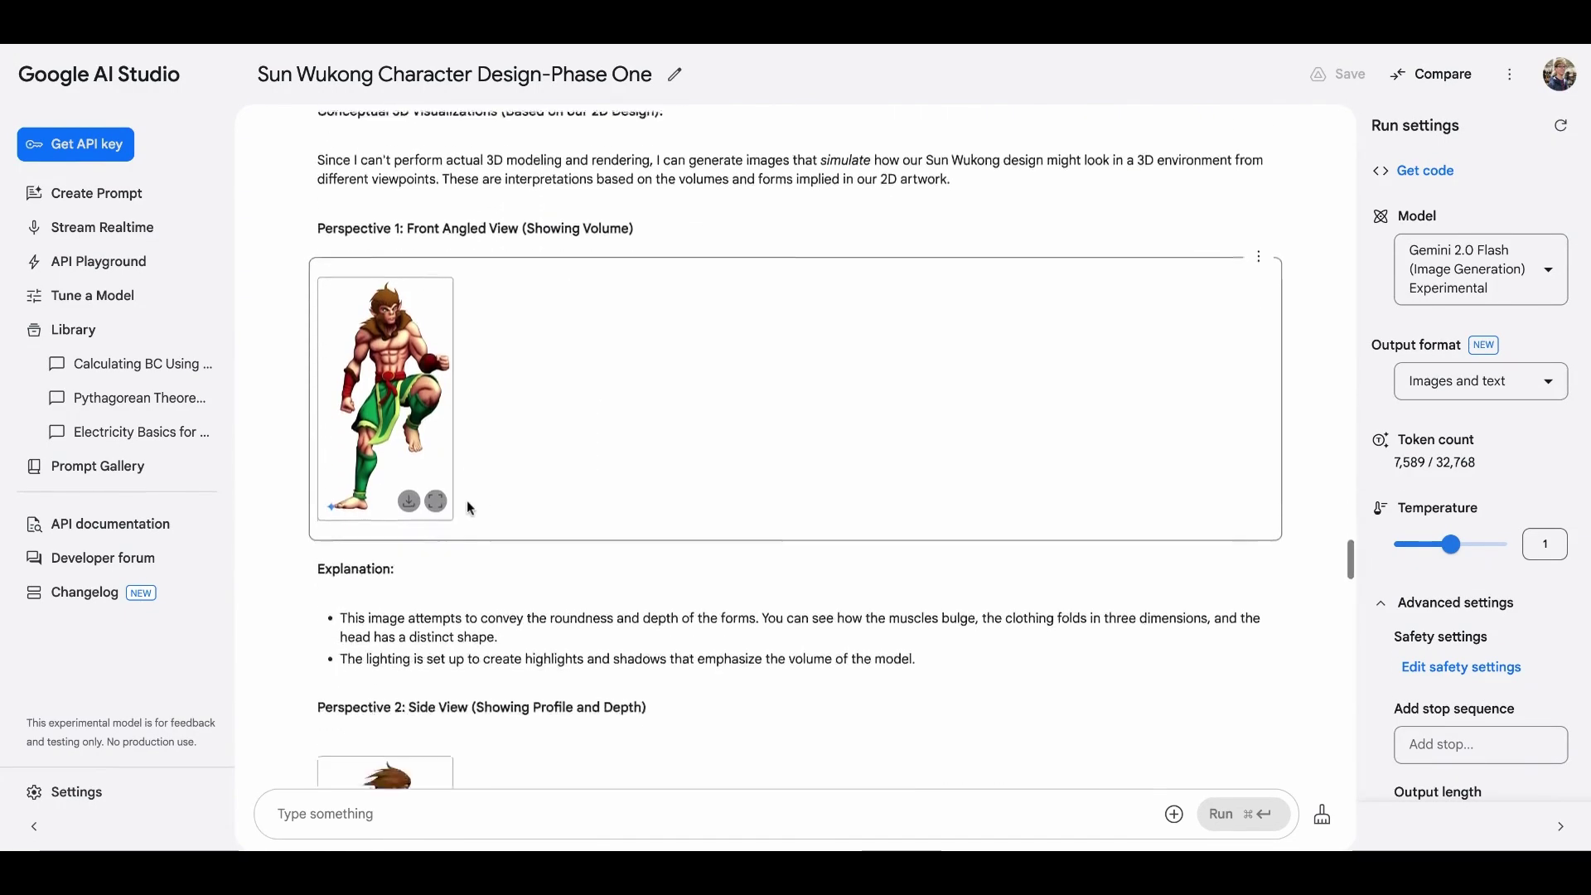
scroll(467, 505, "down", 5)
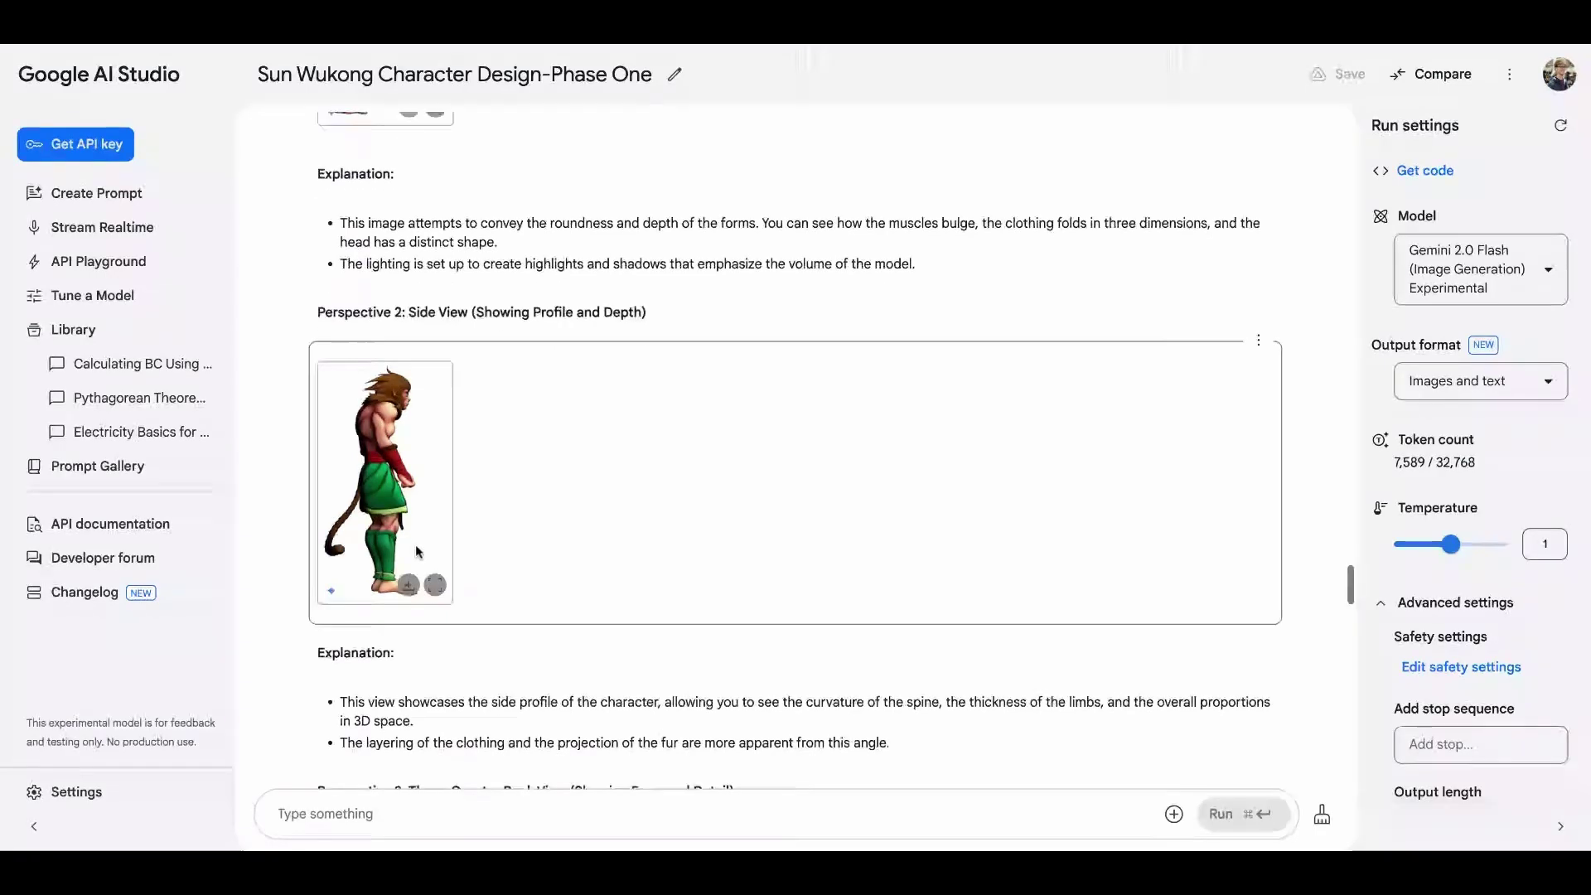
scroll(417, 551, "down", 12)
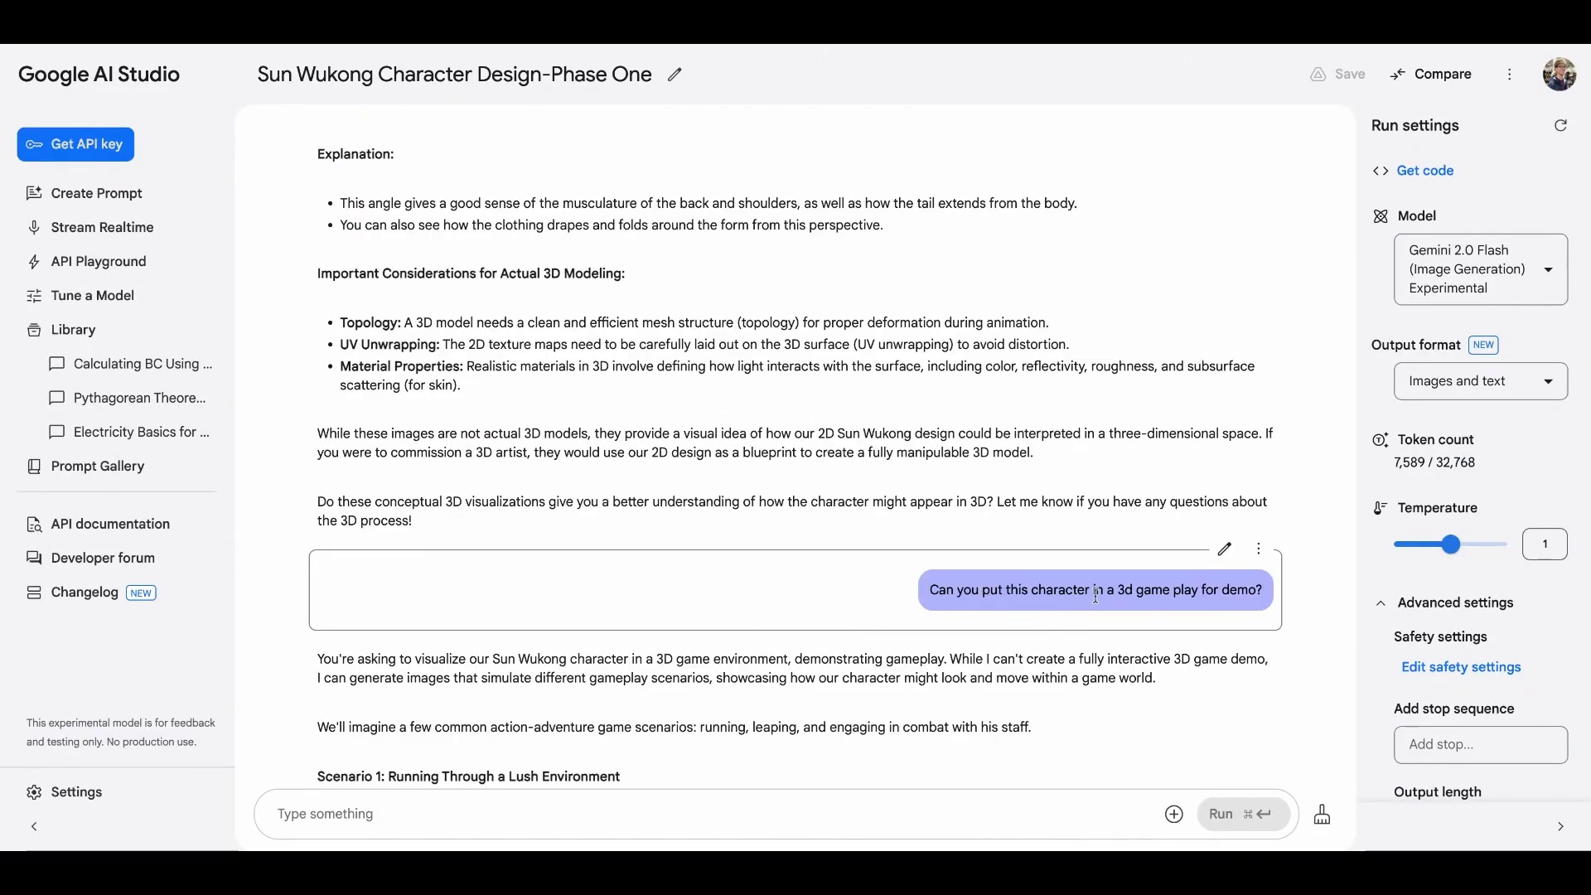
- Rerun the final request for more detailed armor, weapons and environment
scroll(520, 597, "down", 4)
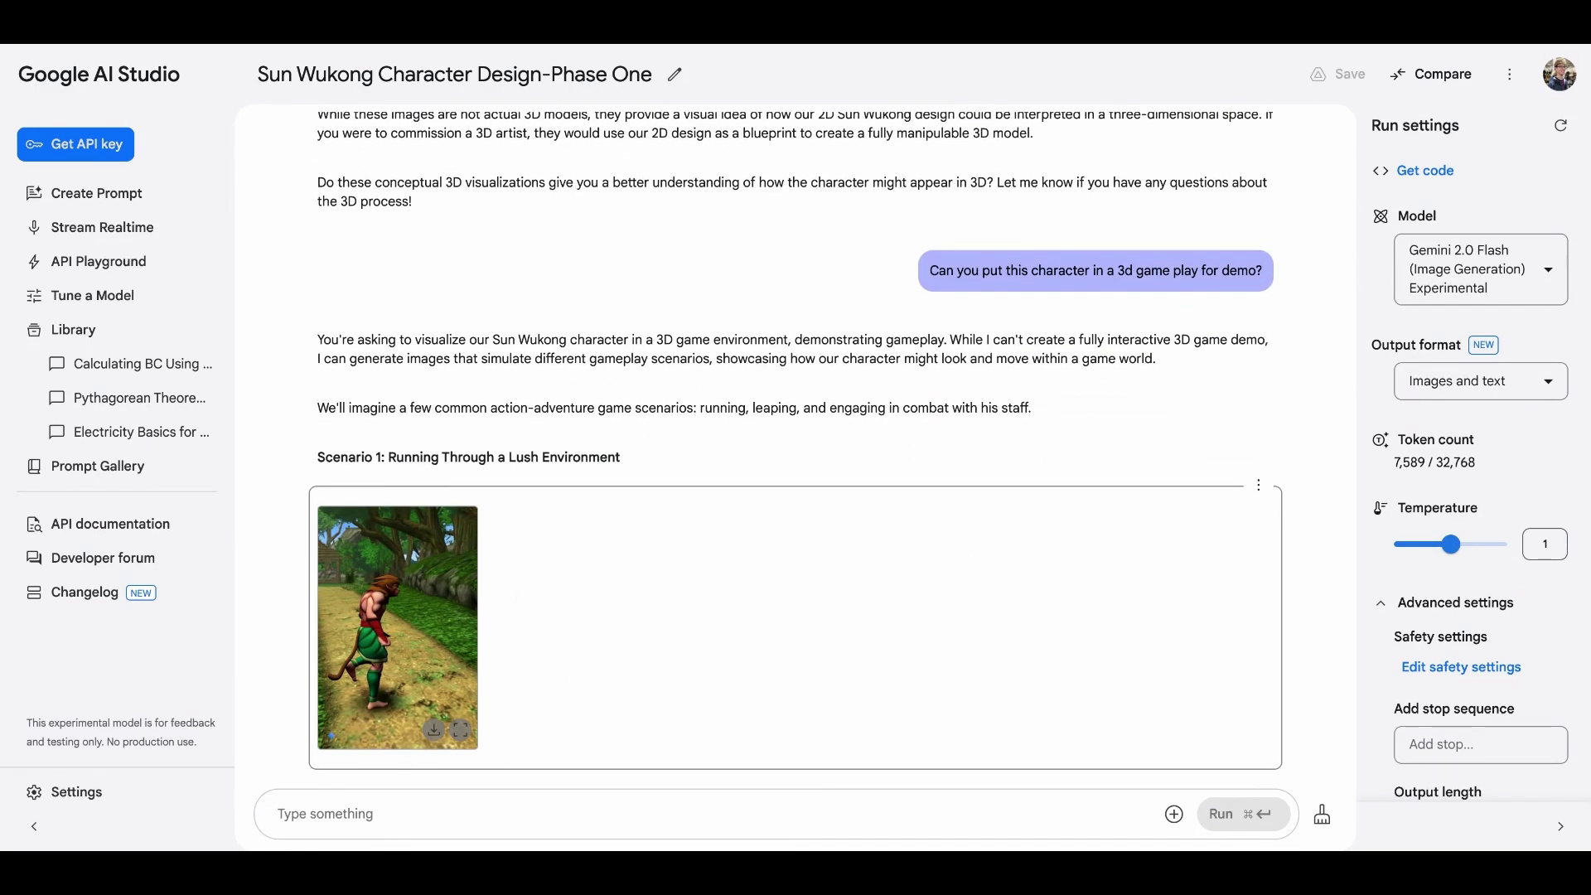
scroll(795, 452, "down", 6)
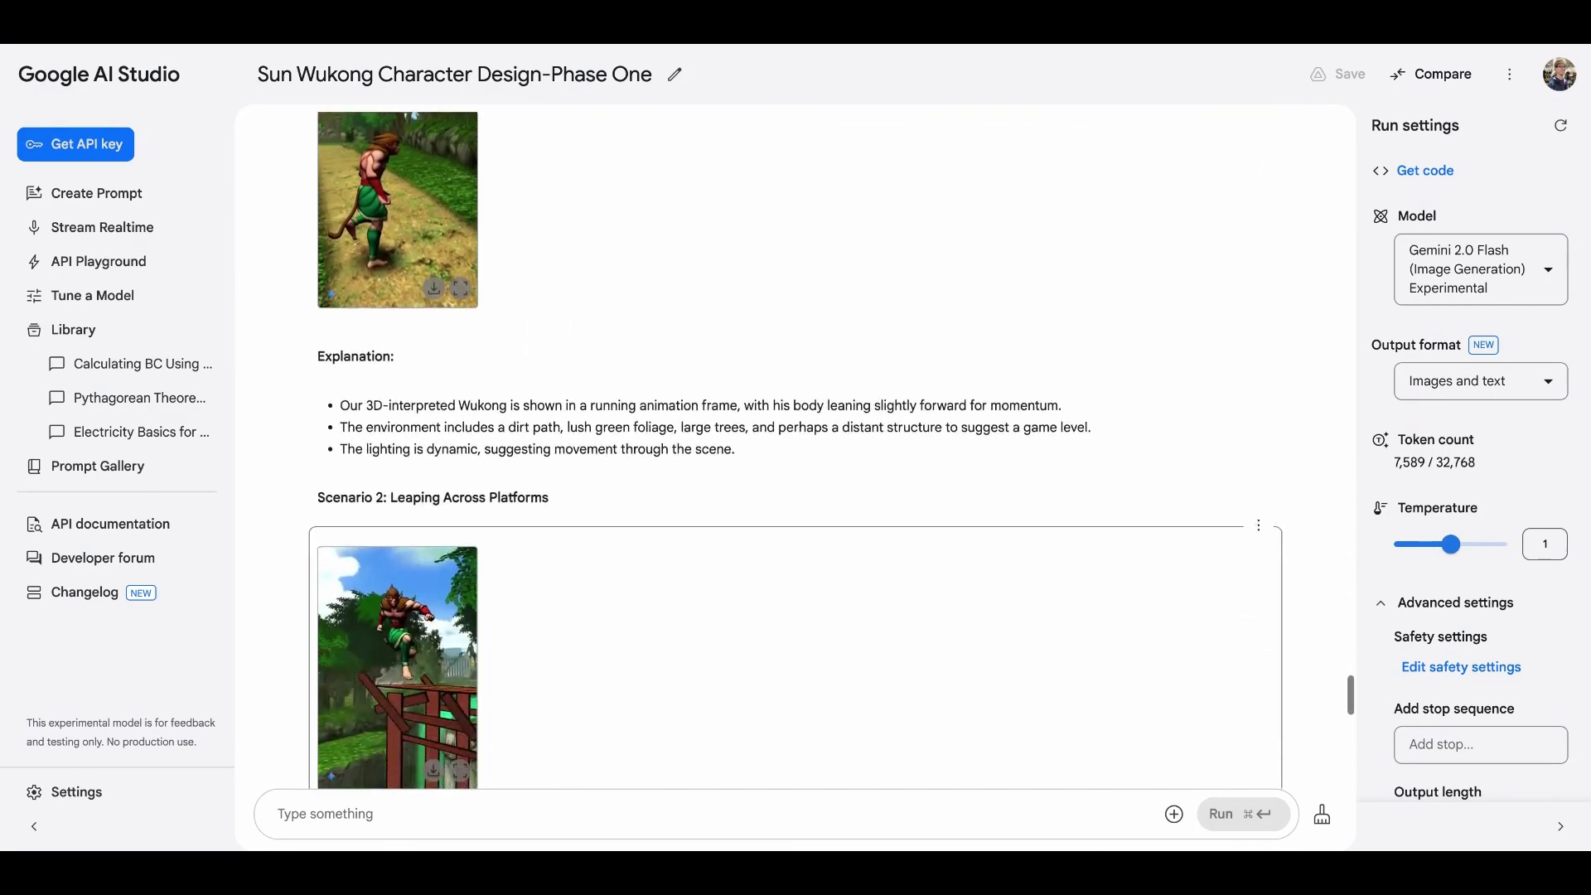
scroll(431, 566, "down", 7)
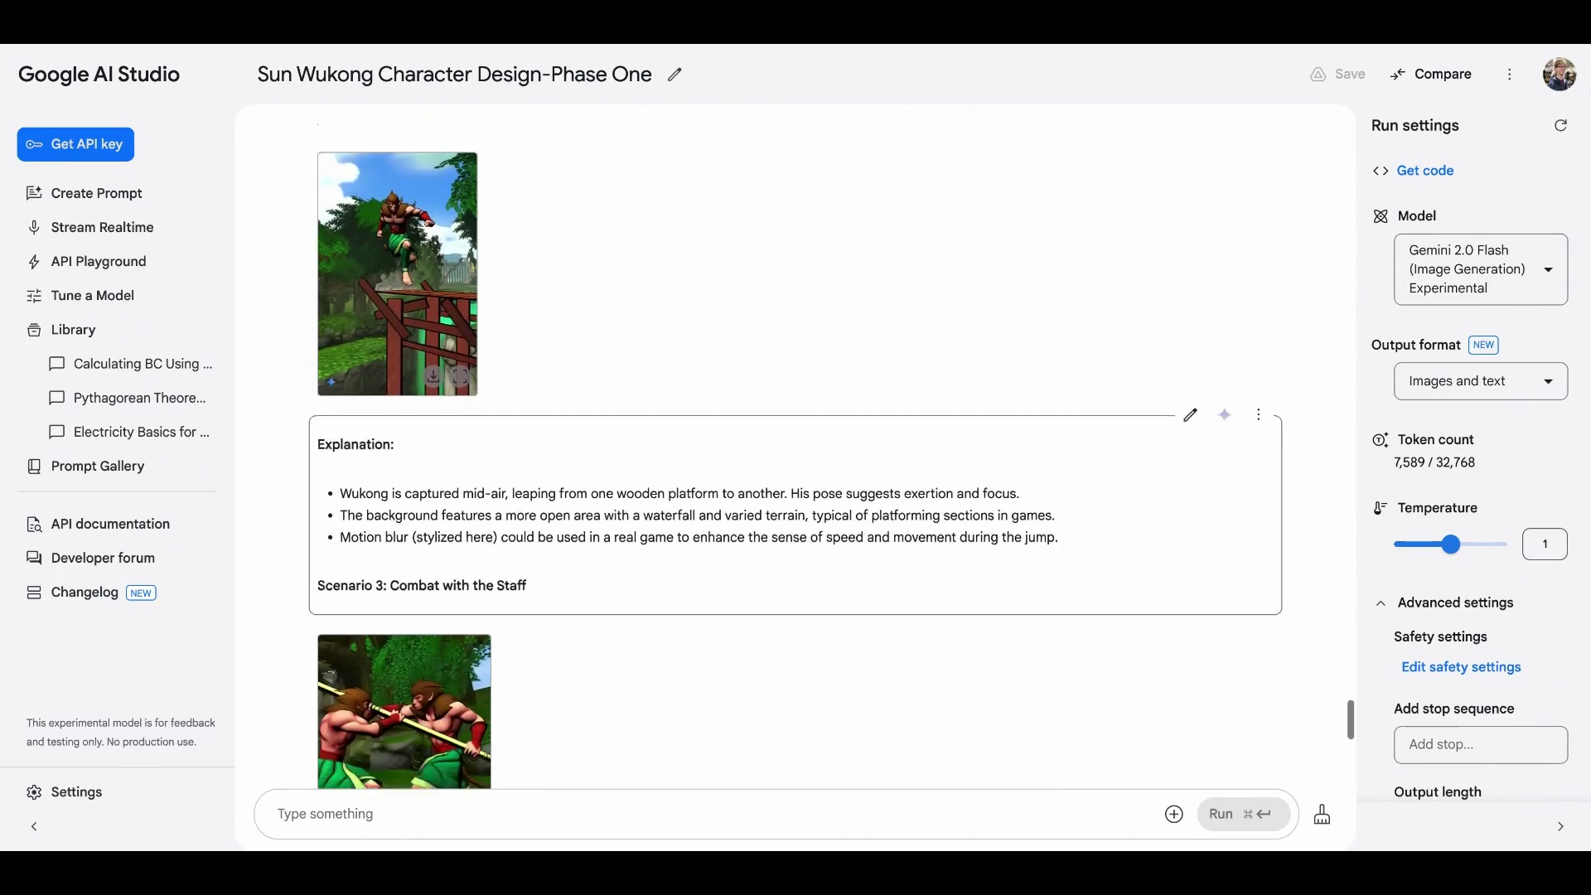
scroll(547, 535, "down", 7)
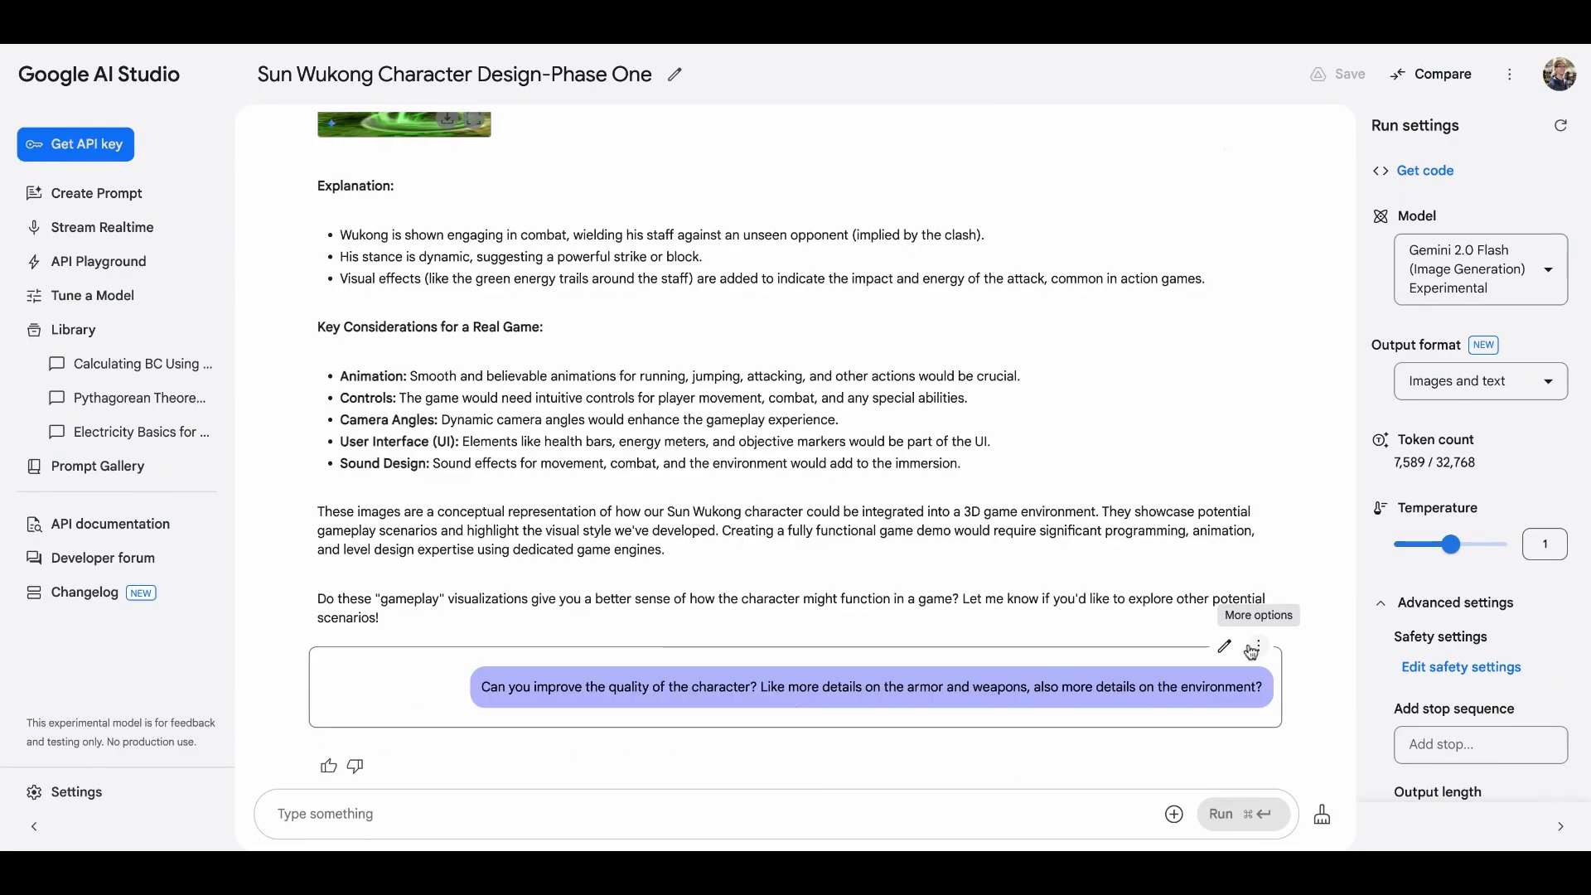
left_click(1226, 647)
left_click(1227, 649)
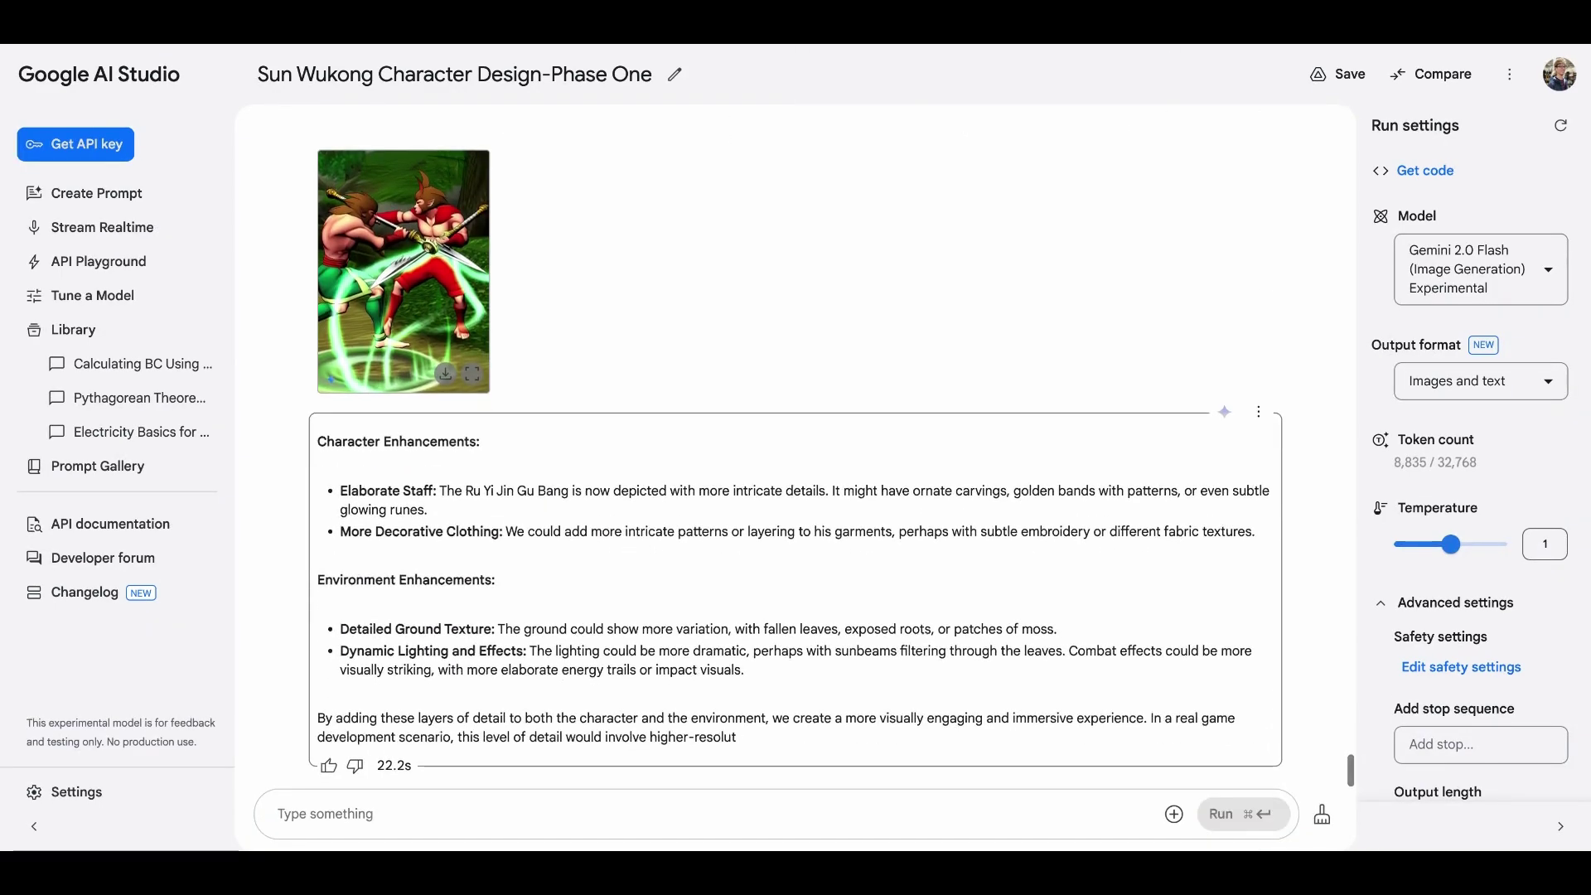
- Scroll through the new enhanced-detail gameplay scenario images
scroll(795, 481, "up", 10)
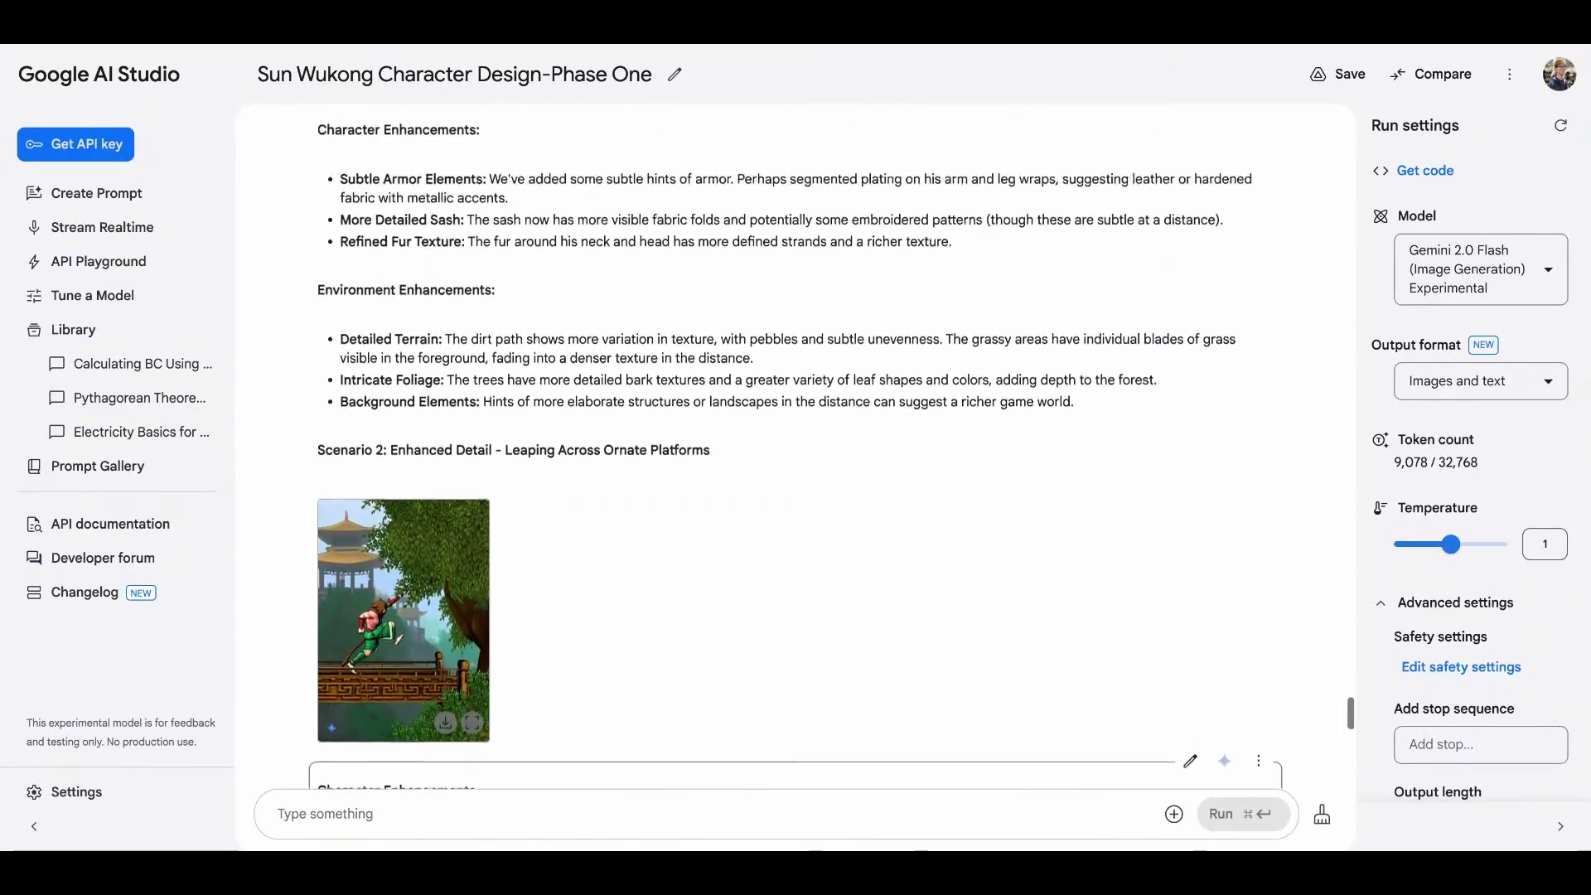
scroll(795, 480, "down", 10)
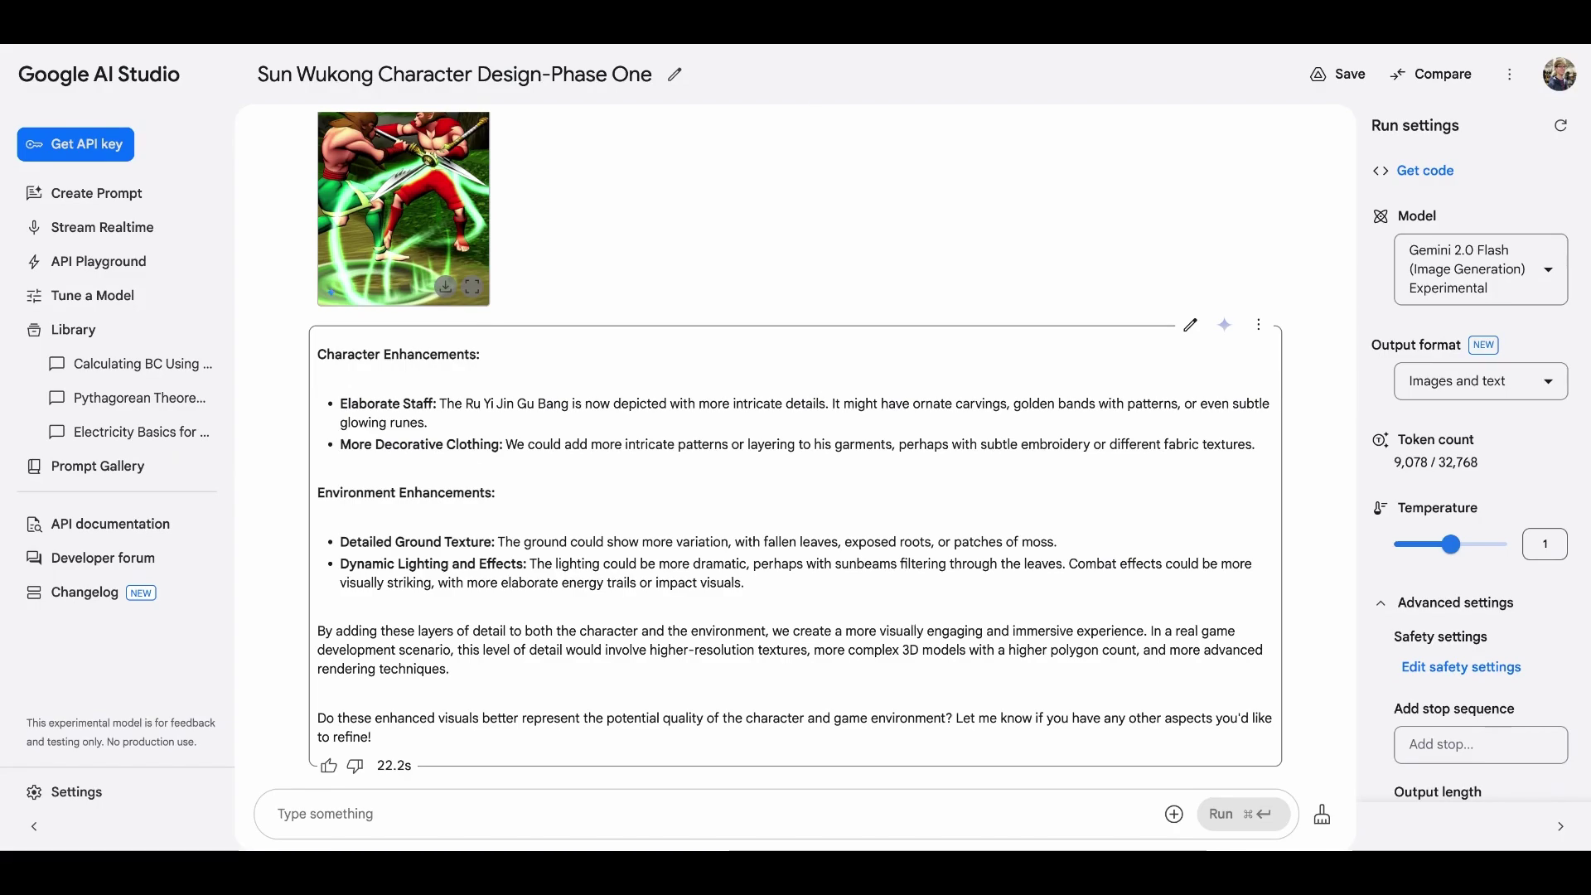
scroll(796, 448, "up", 20)
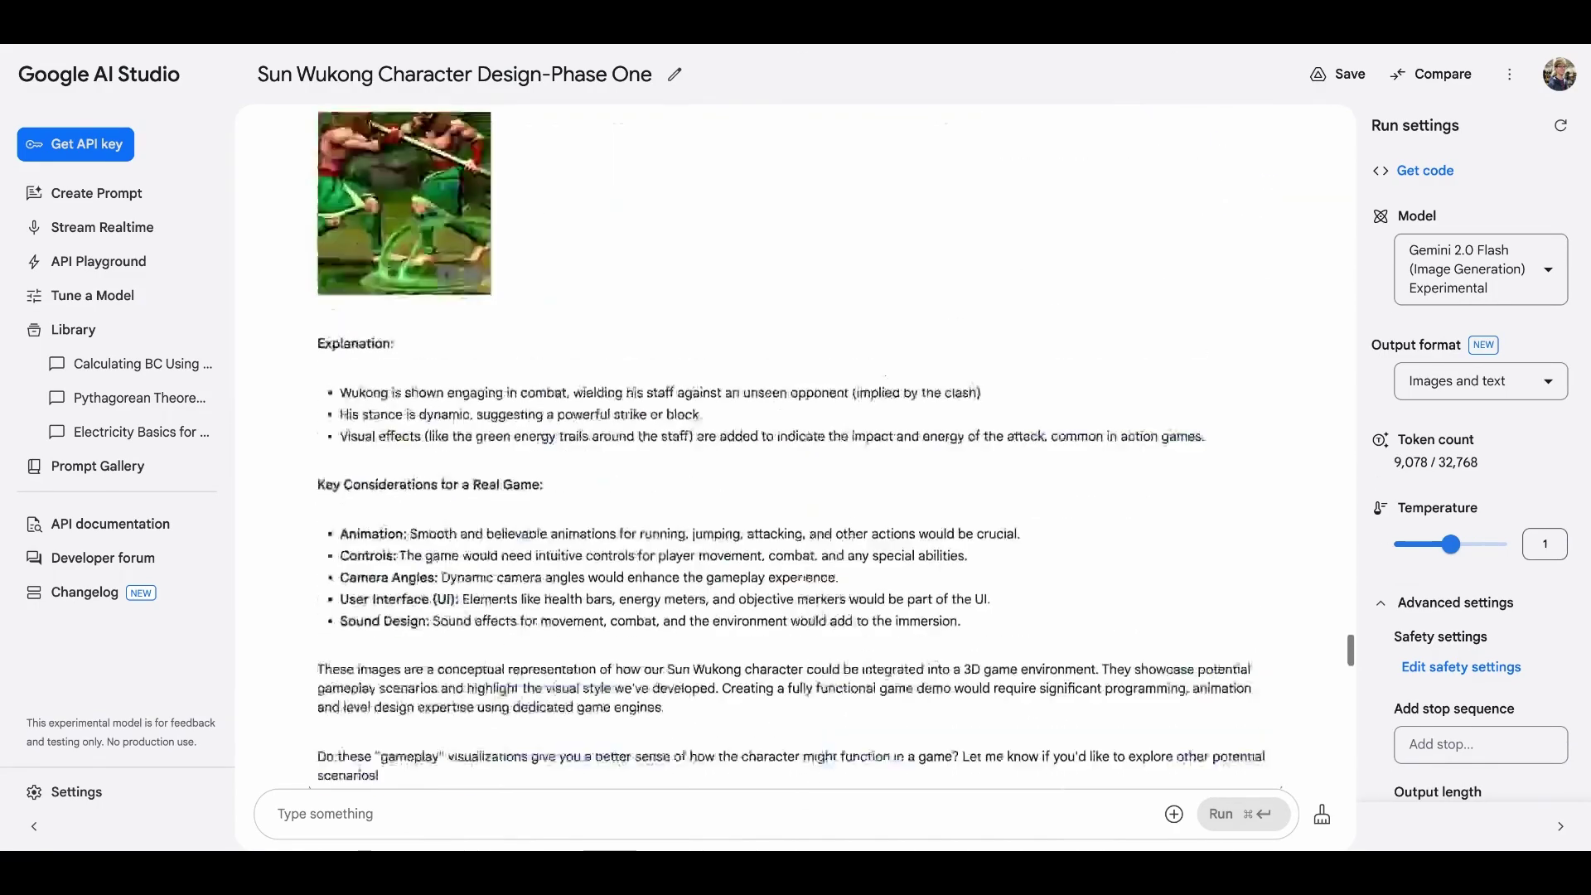
scroll(796, 547, "up", 10)
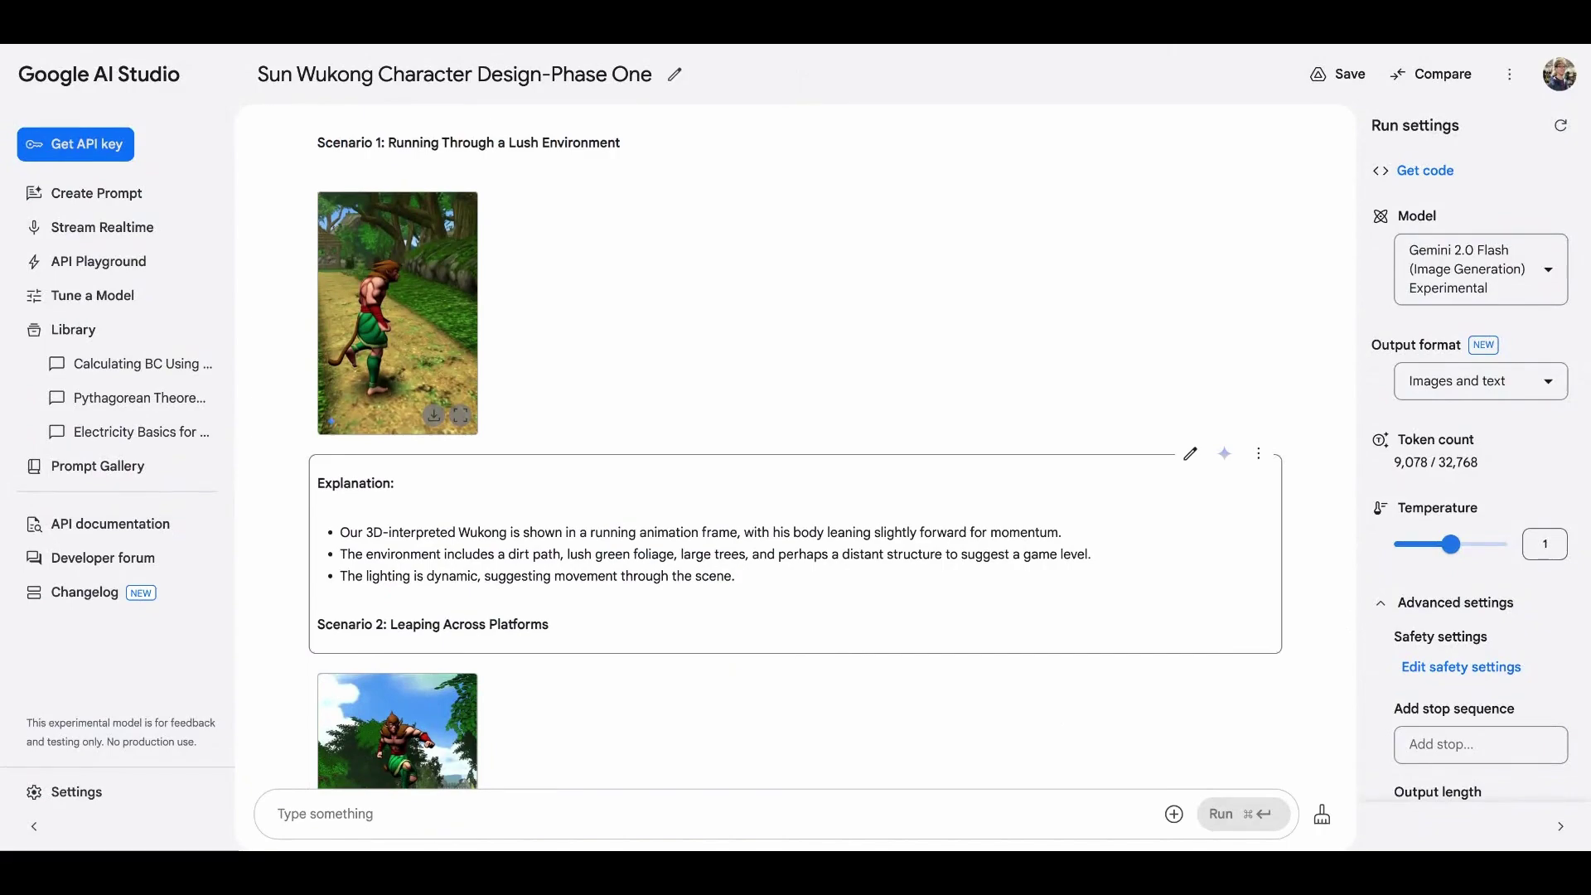
scroll(796, 580, "down", 2)
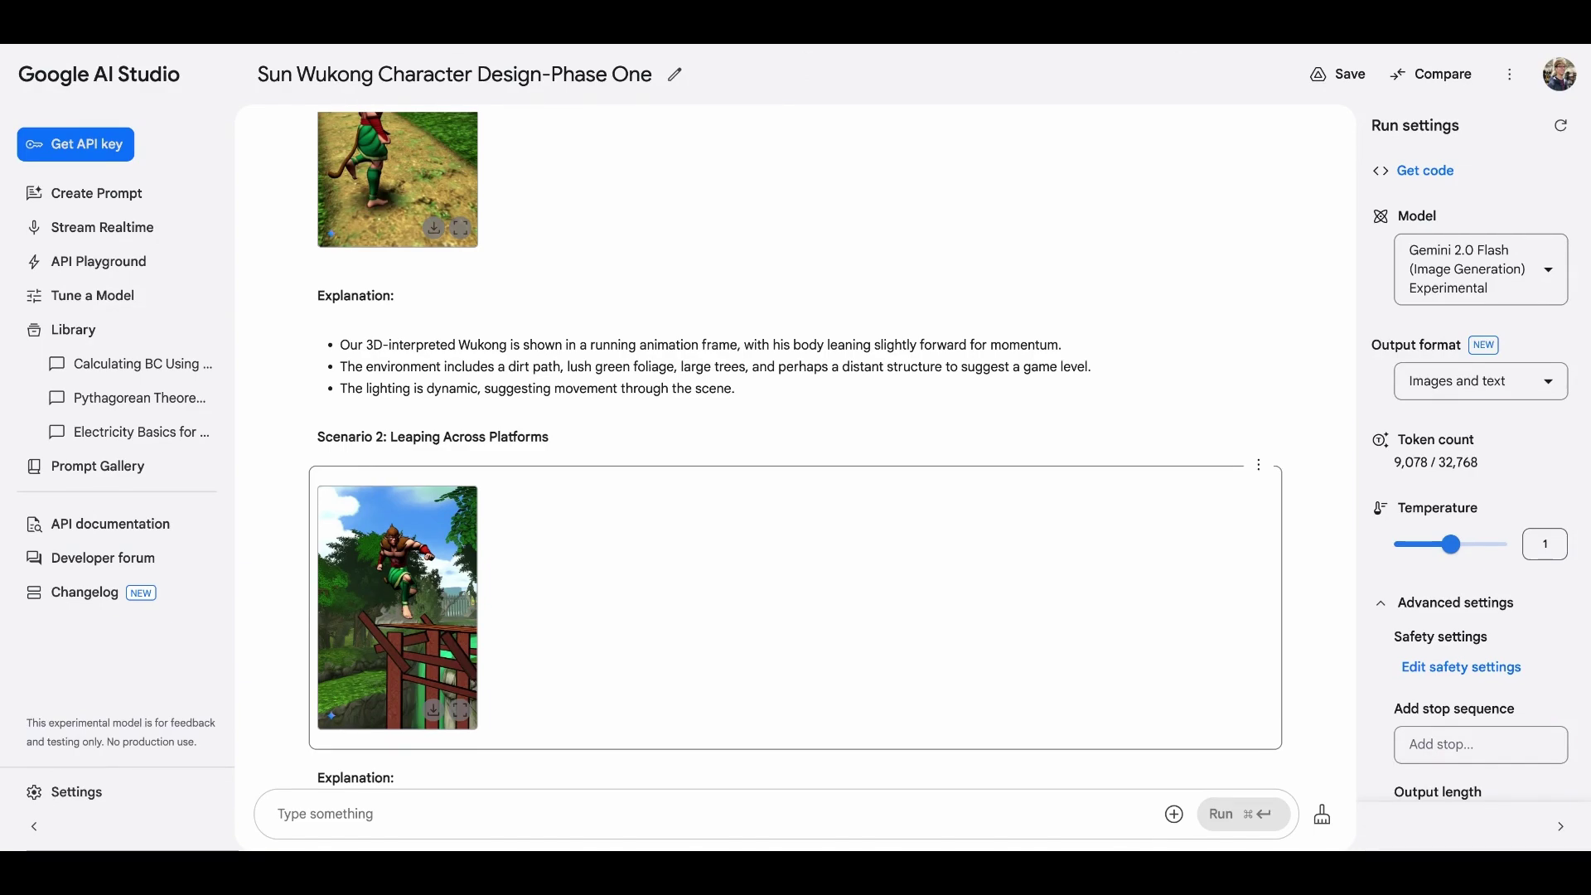
scroll(796, 447, "down", 15)
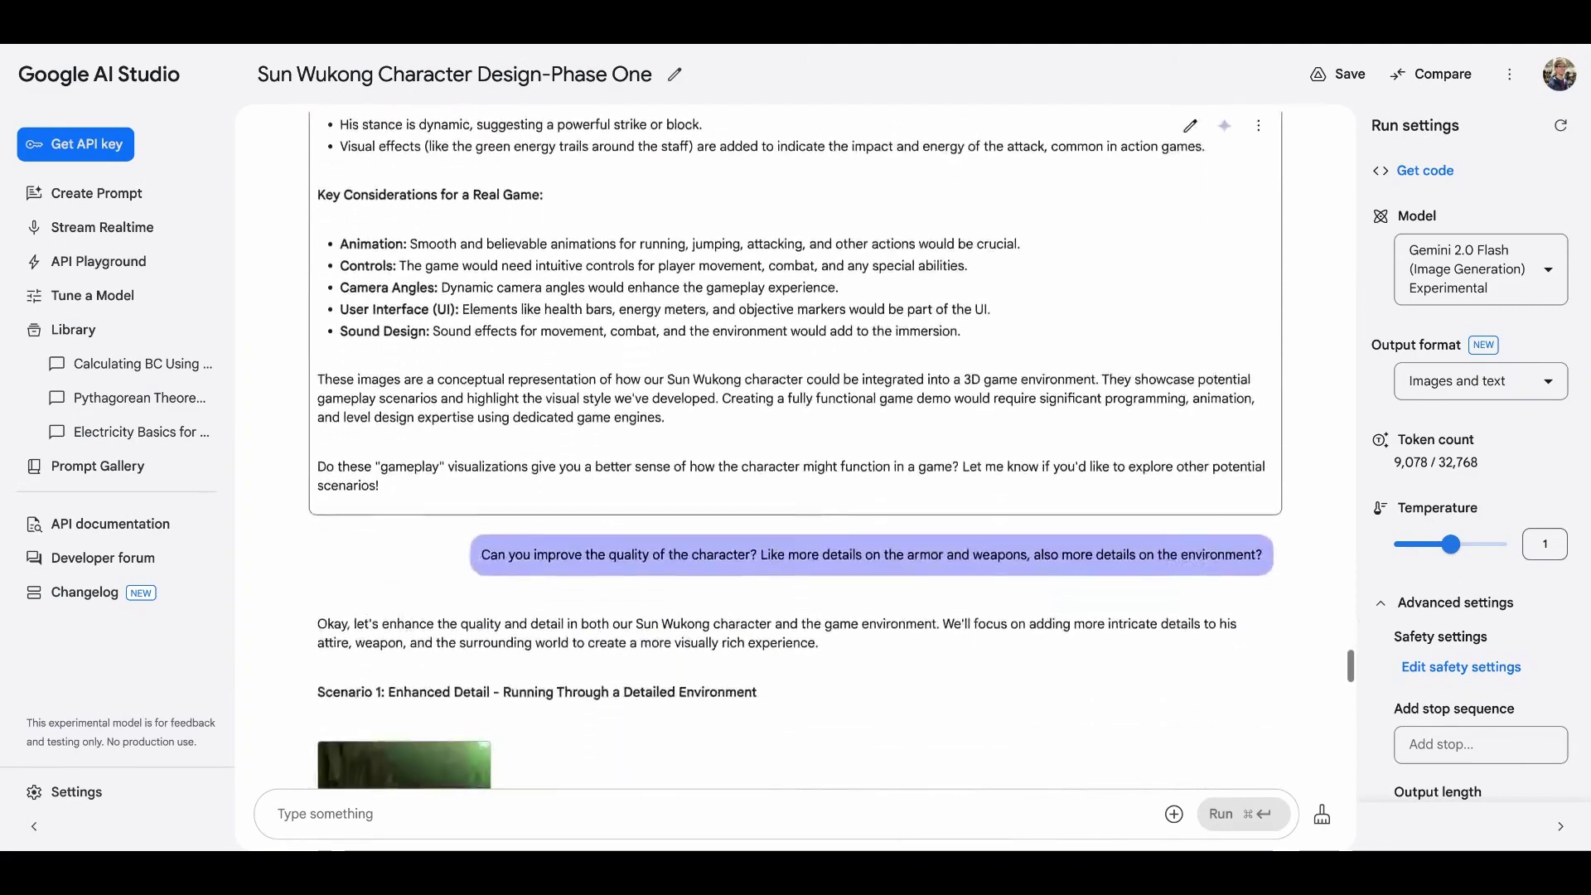
scroll(795, 448, "down", 10)
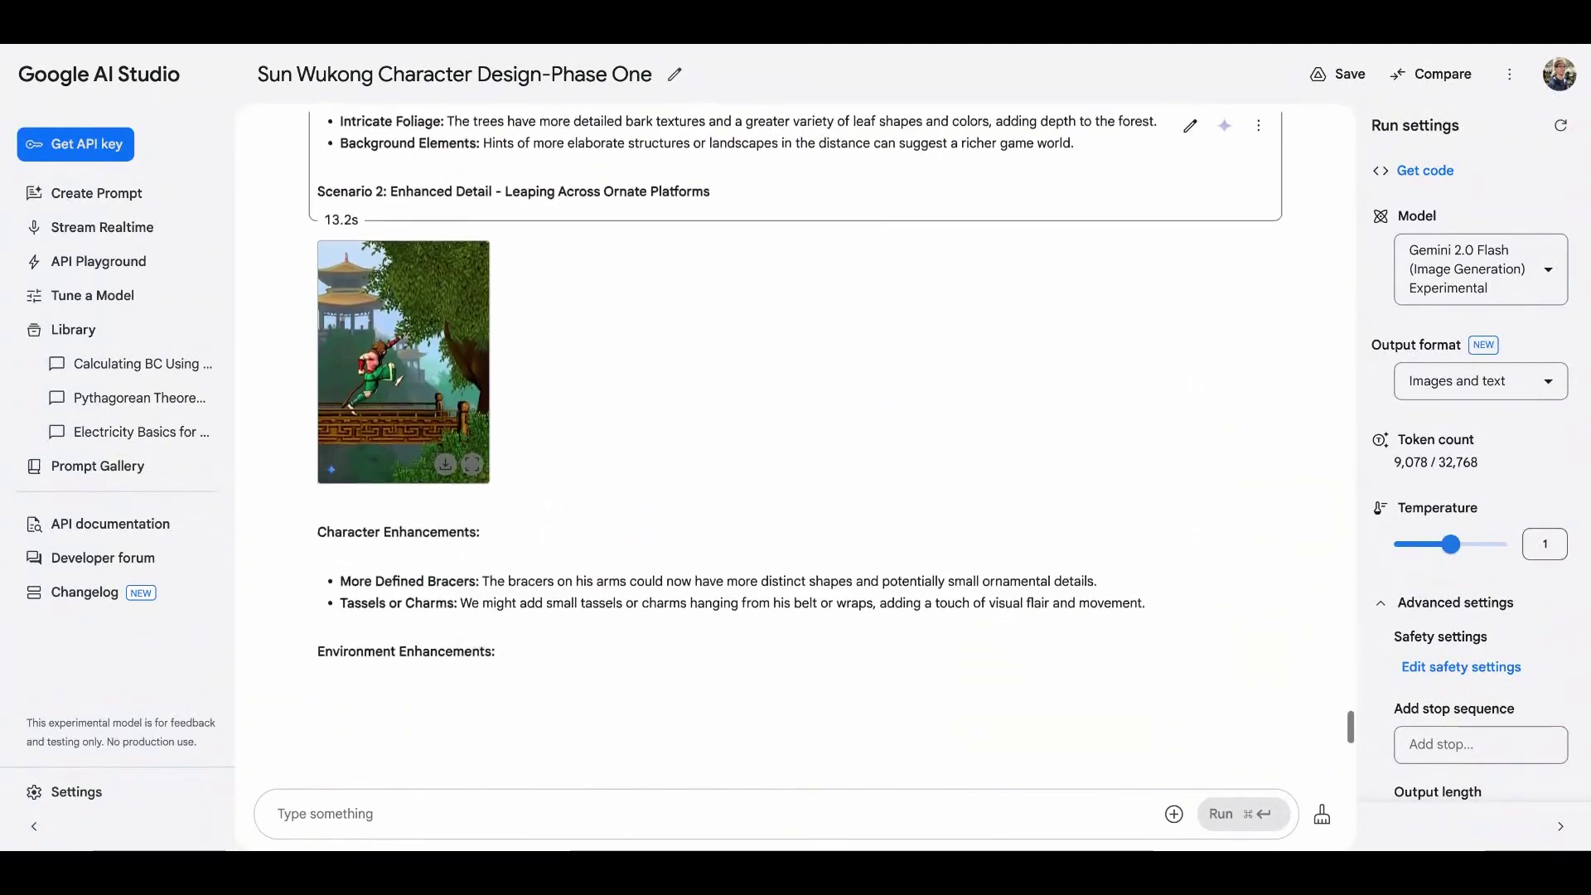
scroll(795, 448, "down", 10)
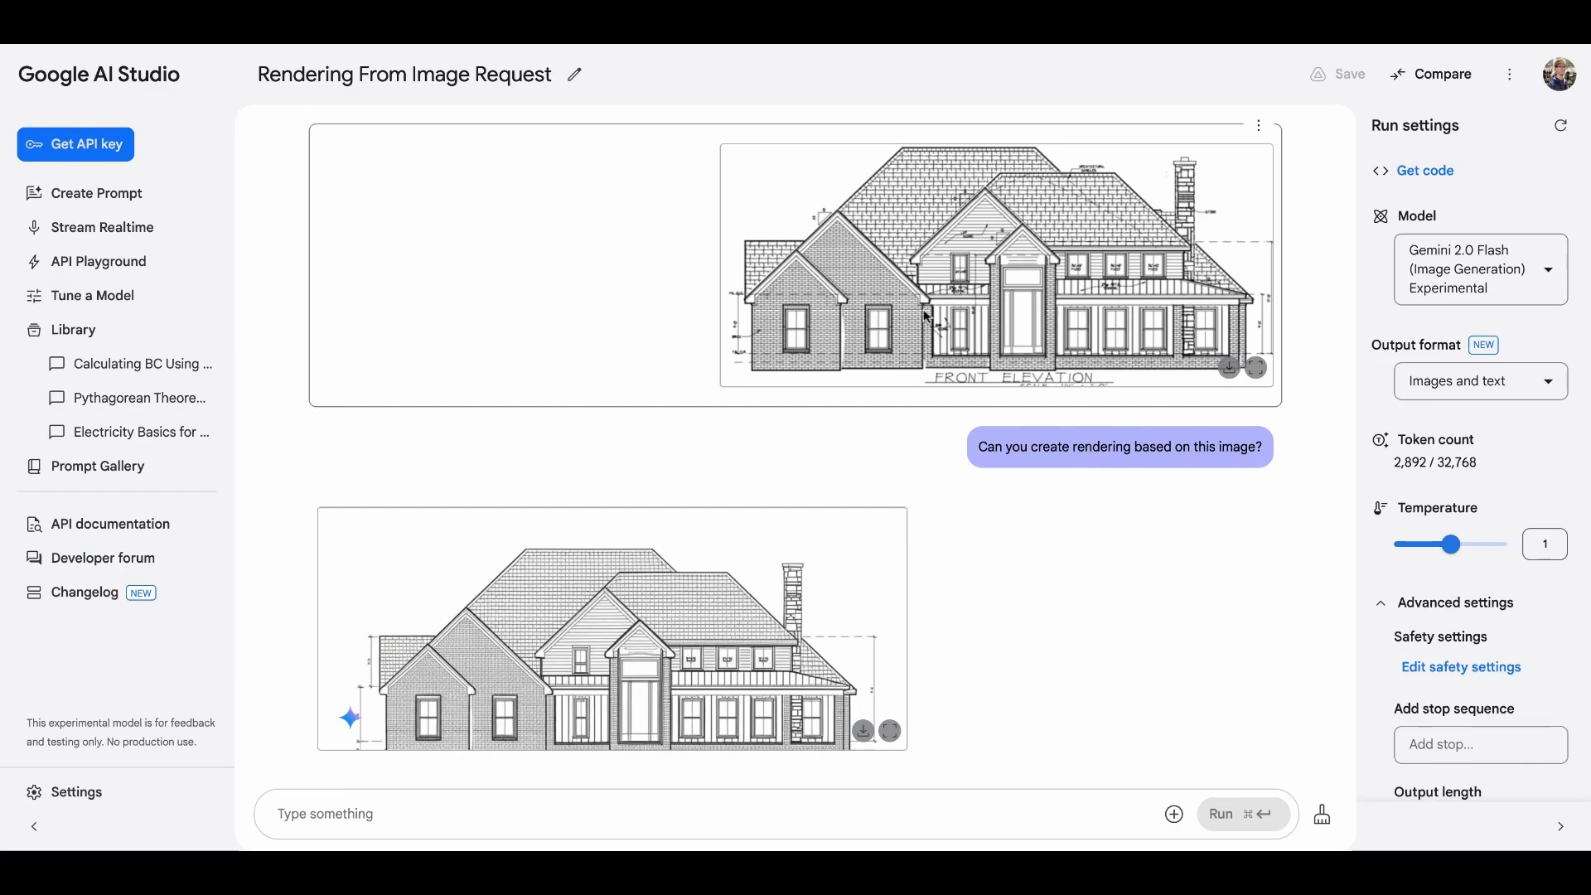
scroll(852, 514, "down", 1)
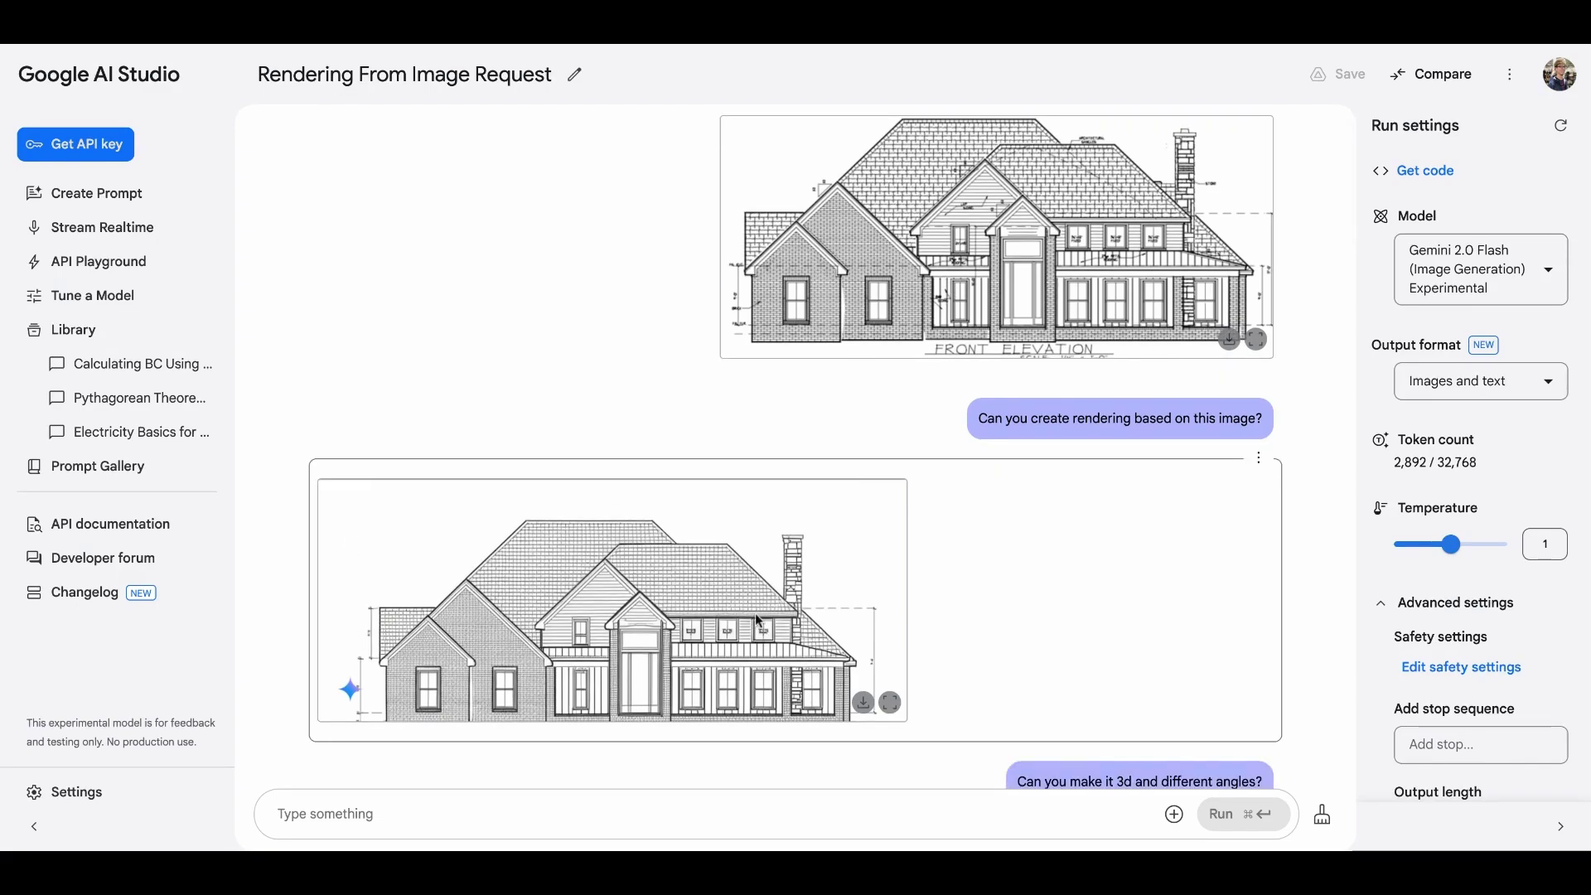
scroll(759, 620, "down", 1)
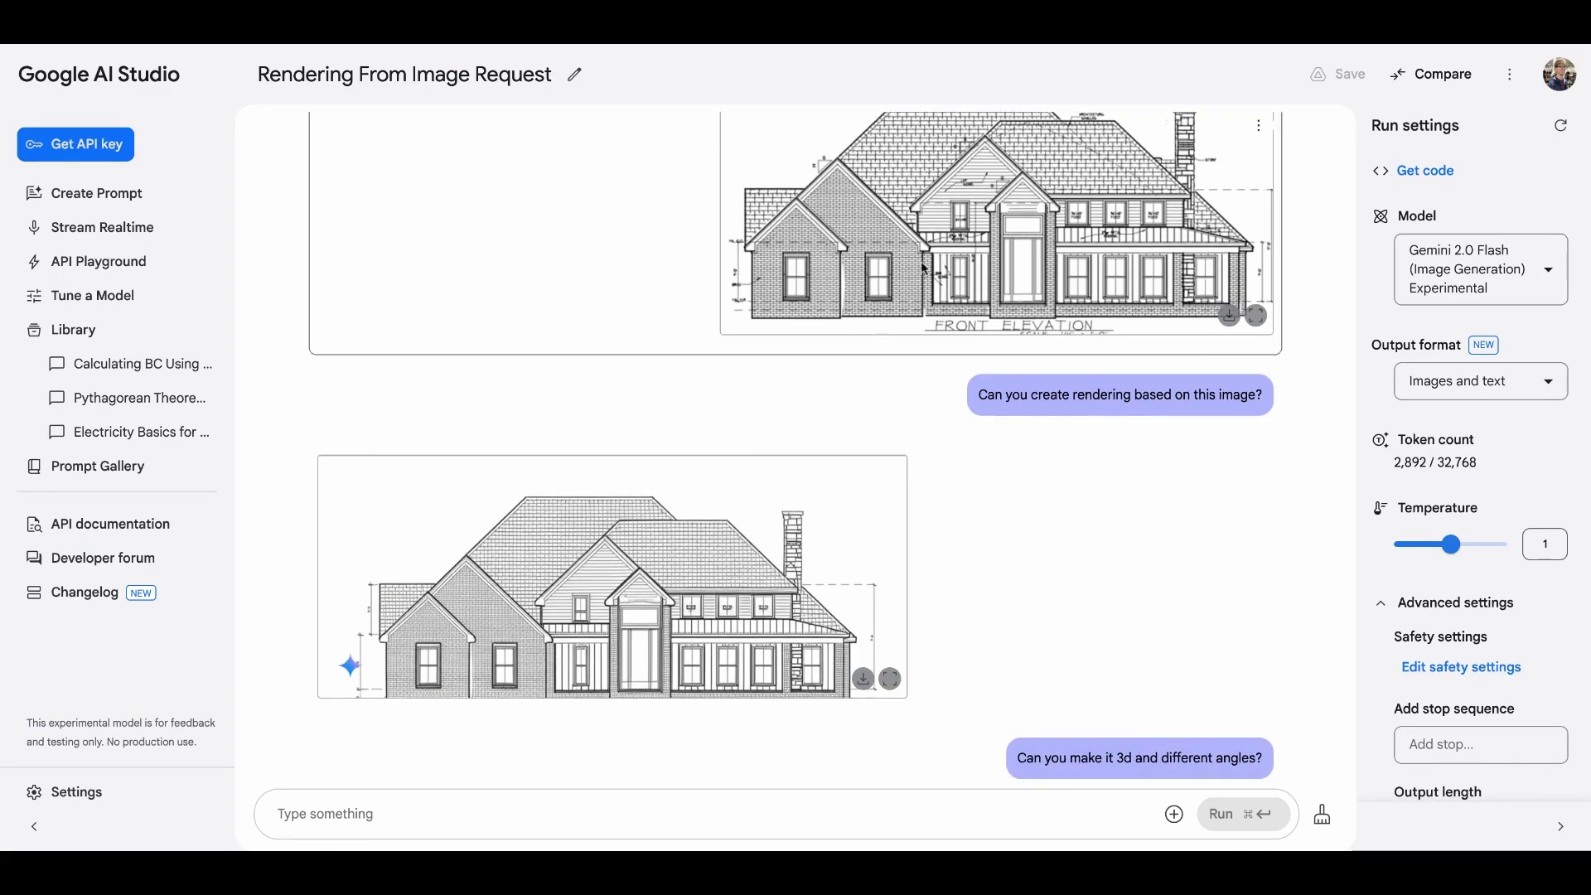
scroll(691, 577, "down", 3)
scroll(1104, 678, "down", 5)
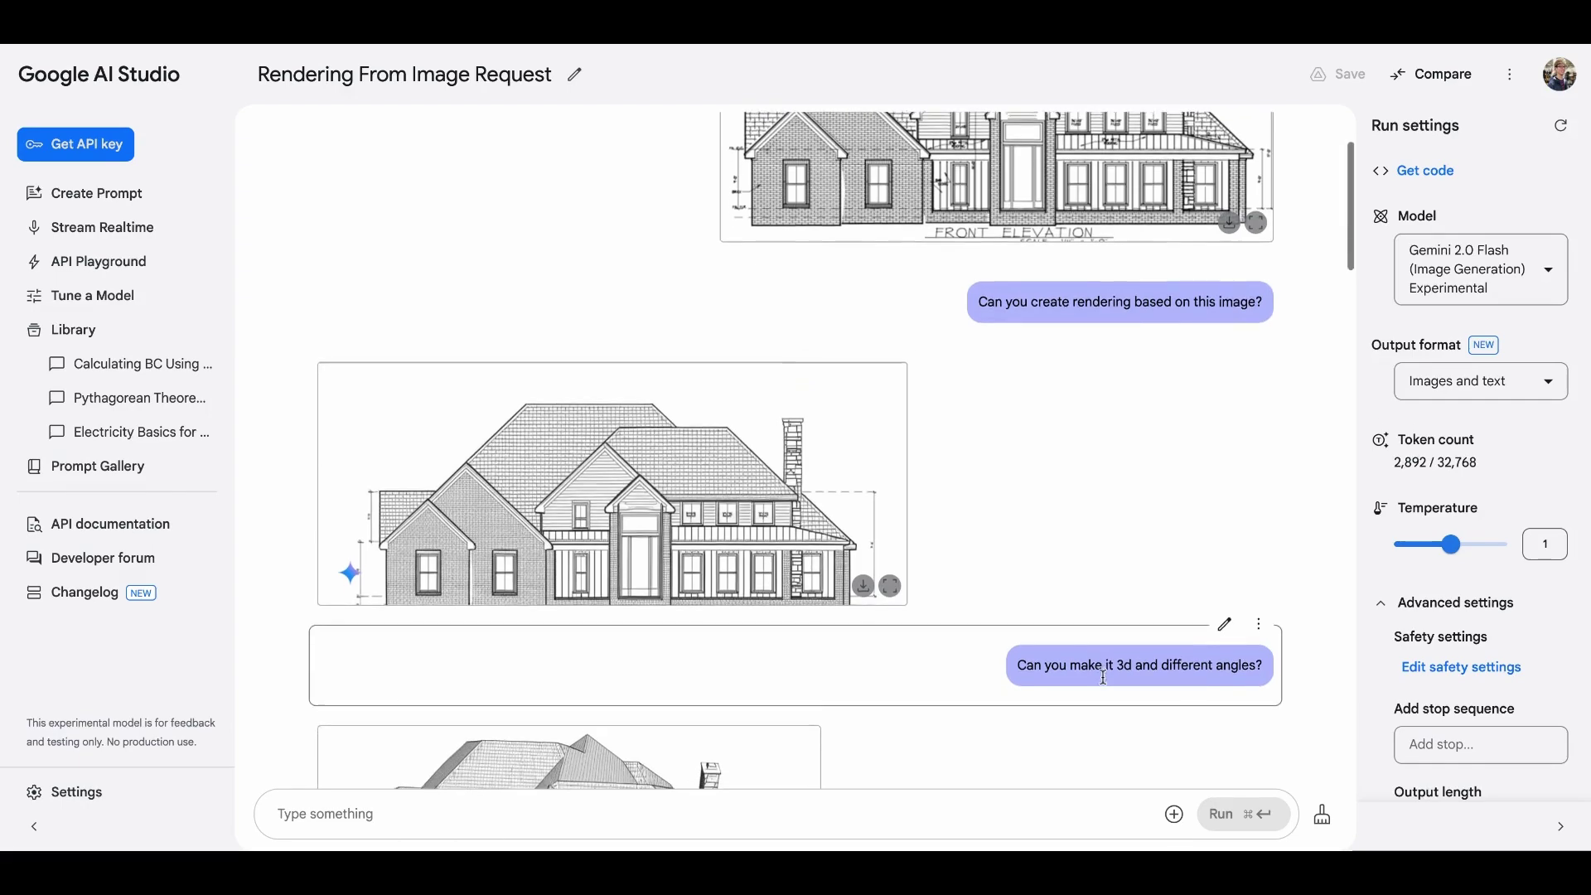
scroll(672, 402, "down", 8)
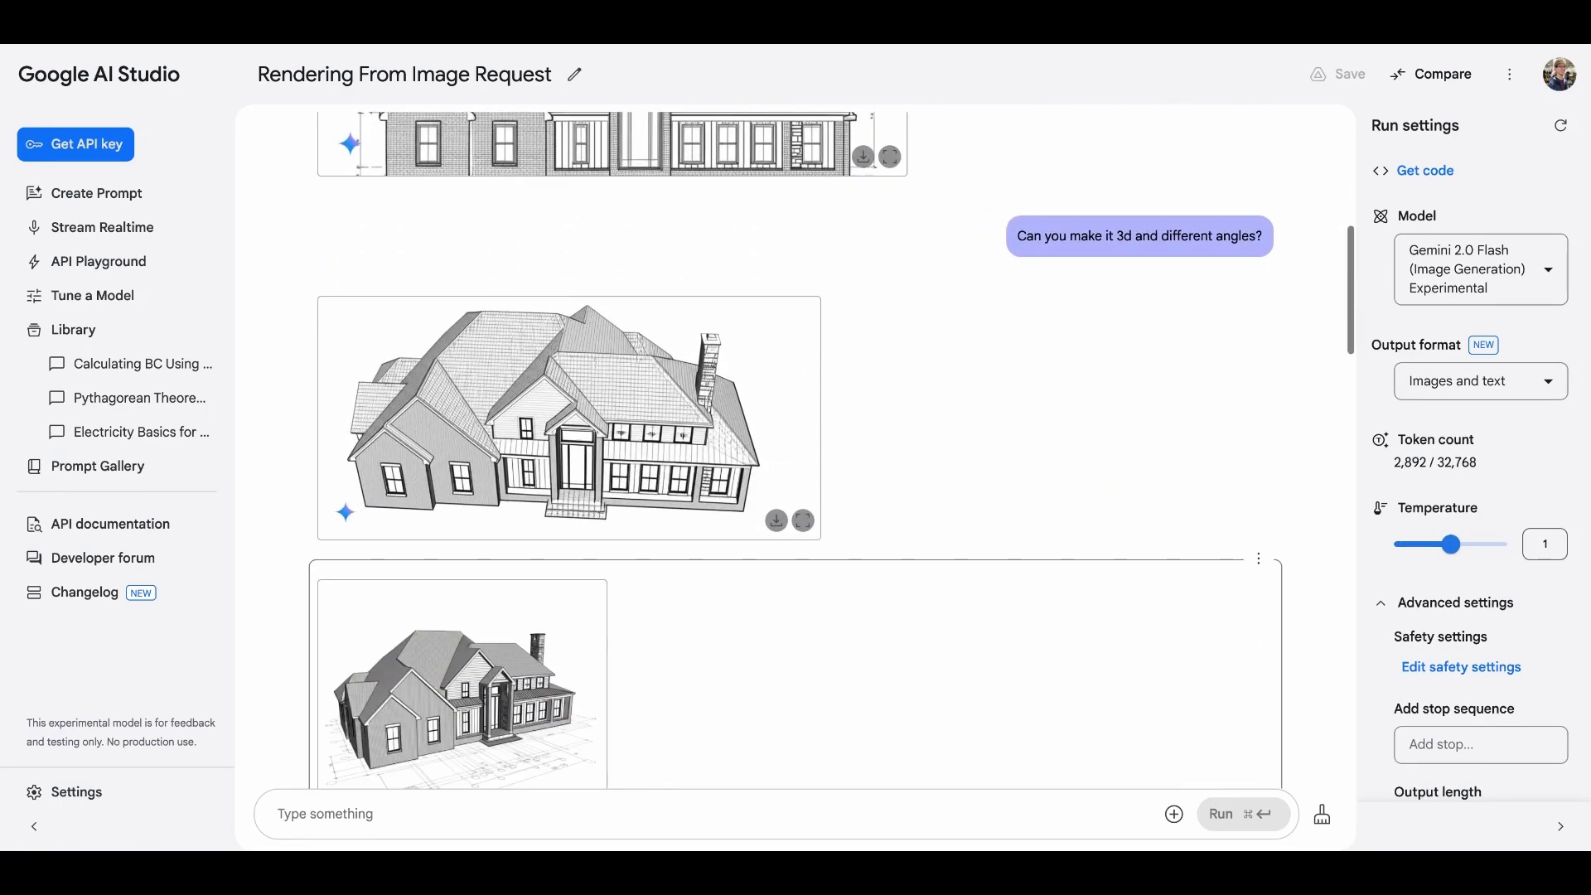
scroll(671, 402, "down", 3)
scroll(671, 402, "down", 4)
scroll(819, 537, "down", 3)
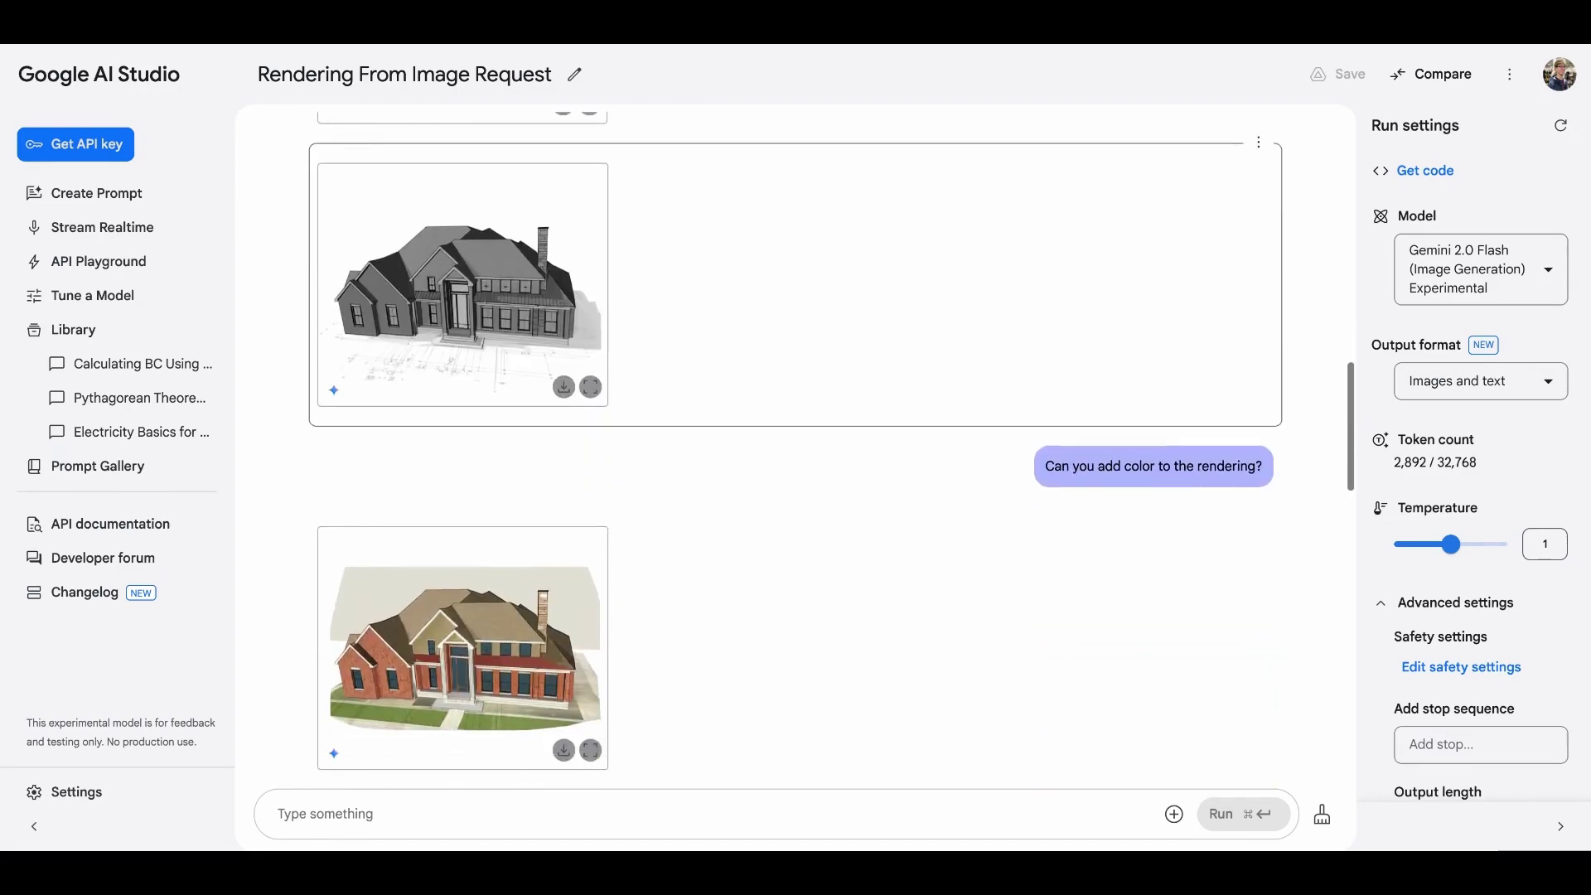
scroll(819, 537, "down", 3)
scroll(820, 539, "down", 10)
scroll(825, 508, "down", 3)
scroll(645, 559, "down", 5)
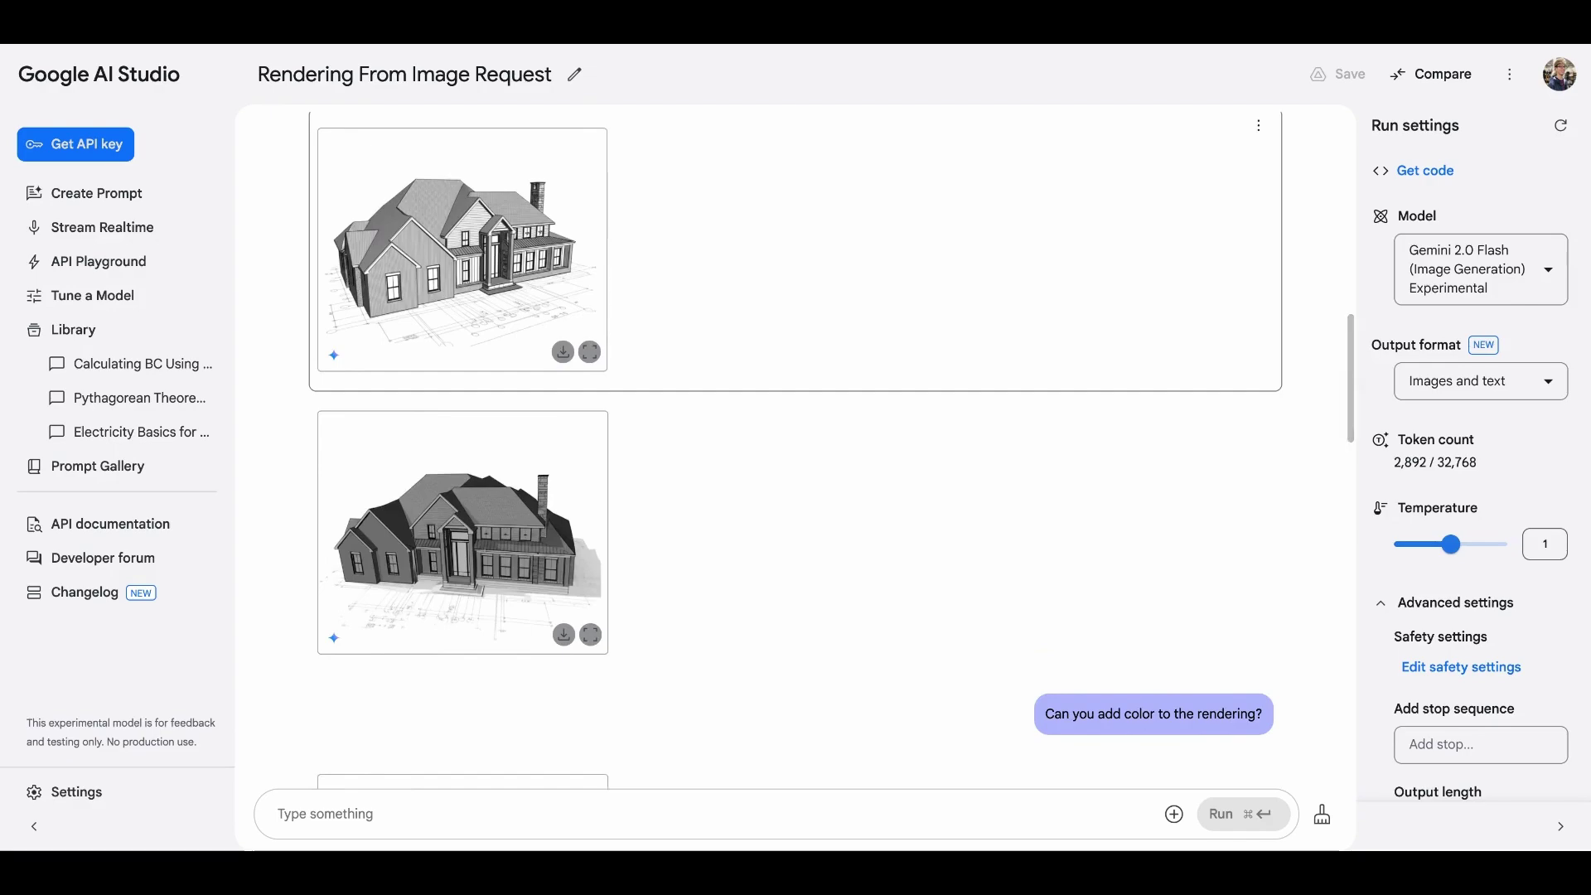
scroll(796, 447, "down", 2)
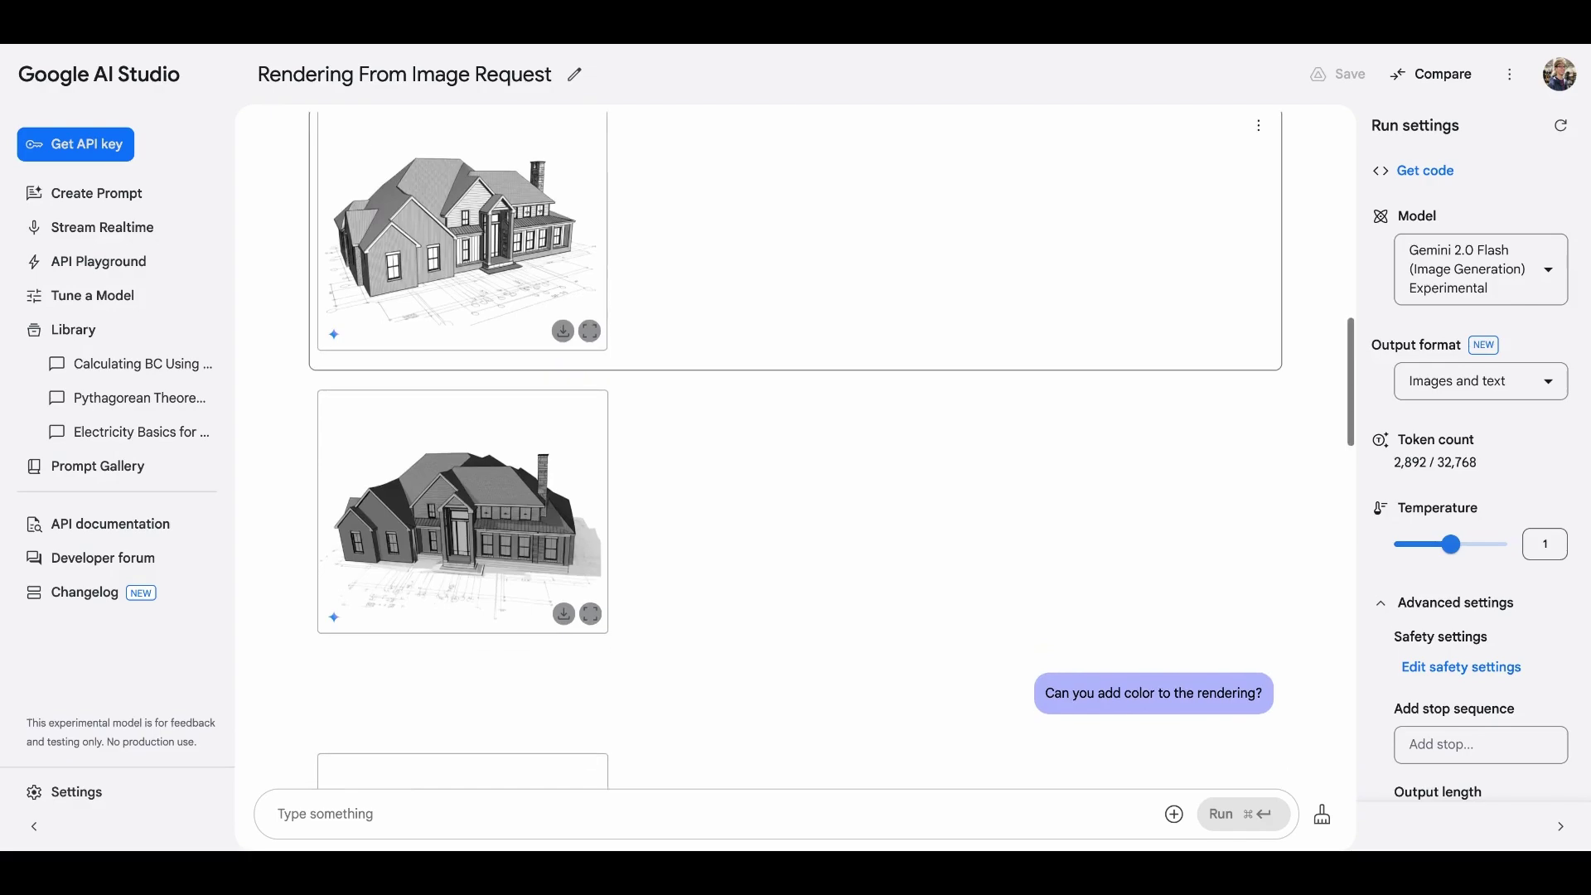
scroll(796, 447, "down", 6)
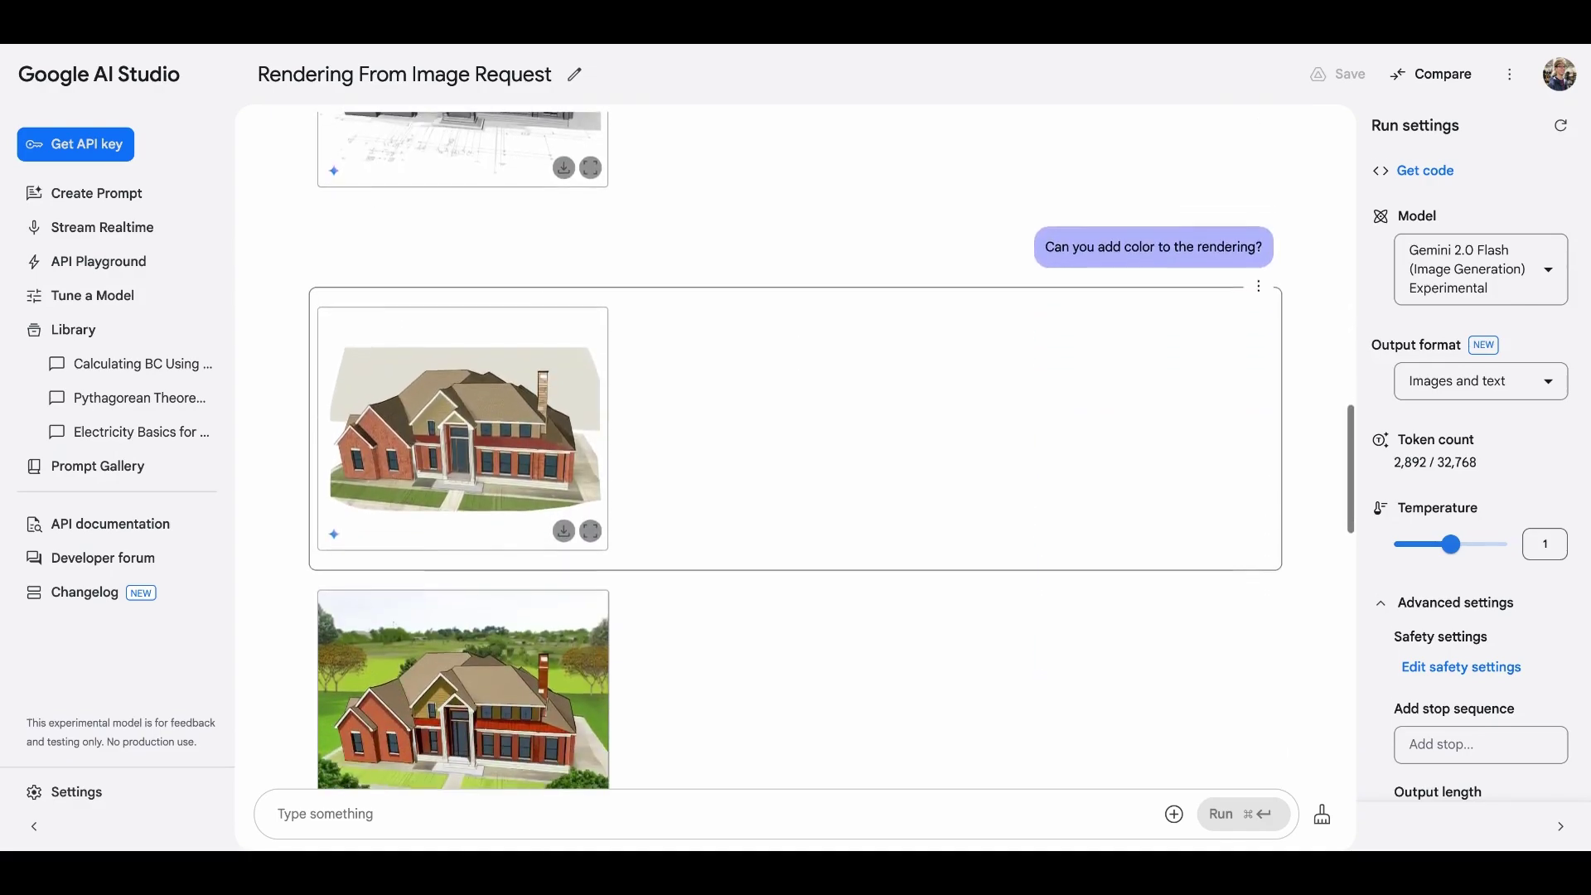
scroll(473, 415, "down", 4)
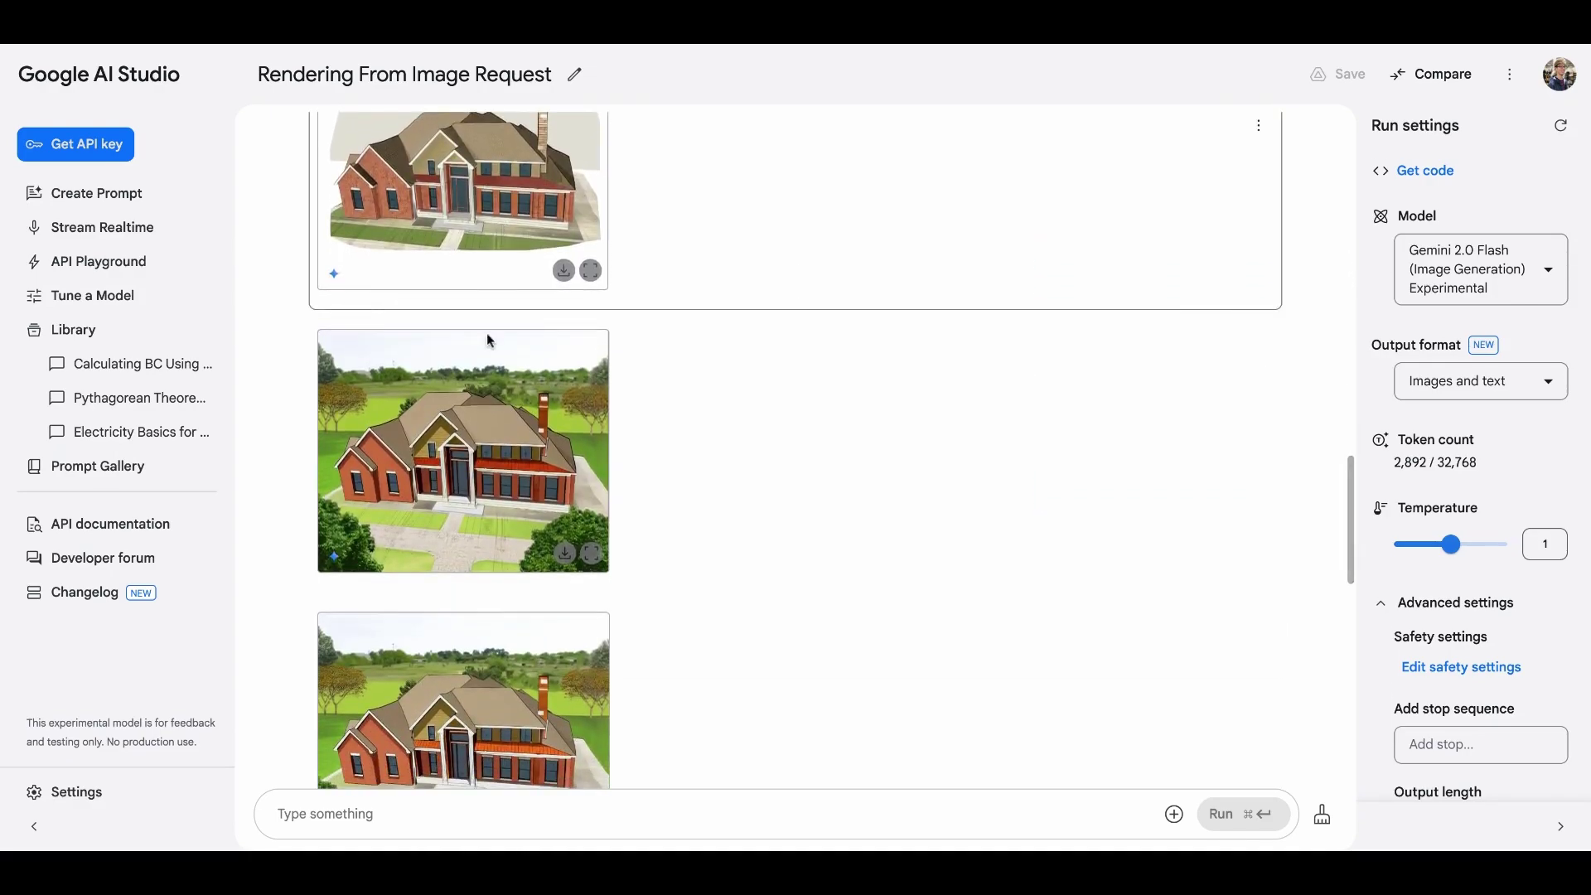
scroll(473, 484, "down", 1)
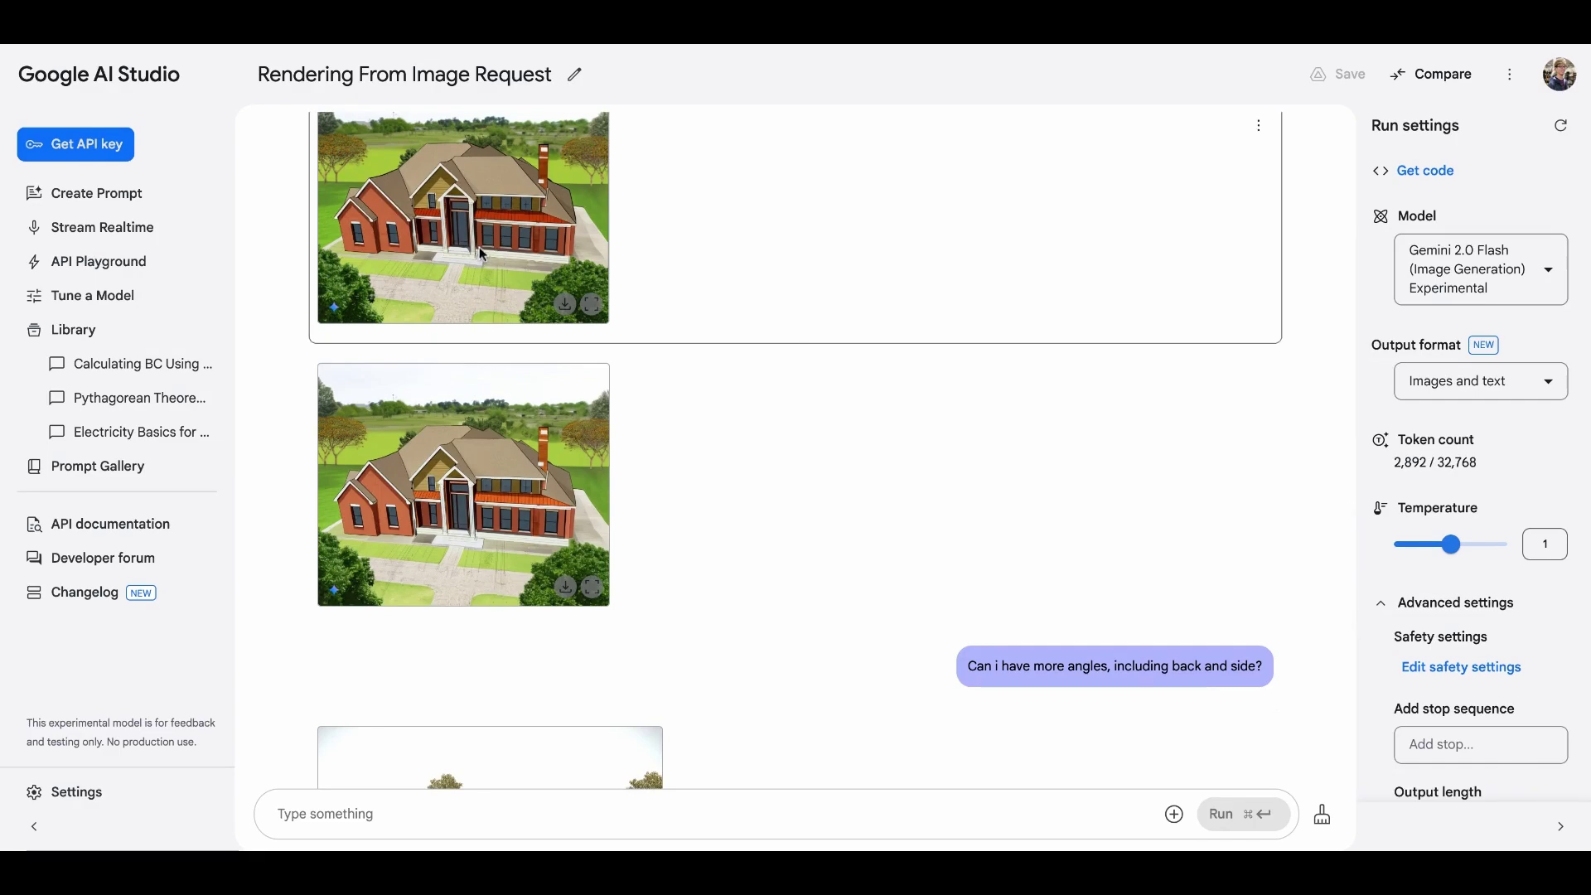
scroll(493, 513, "down", 5)
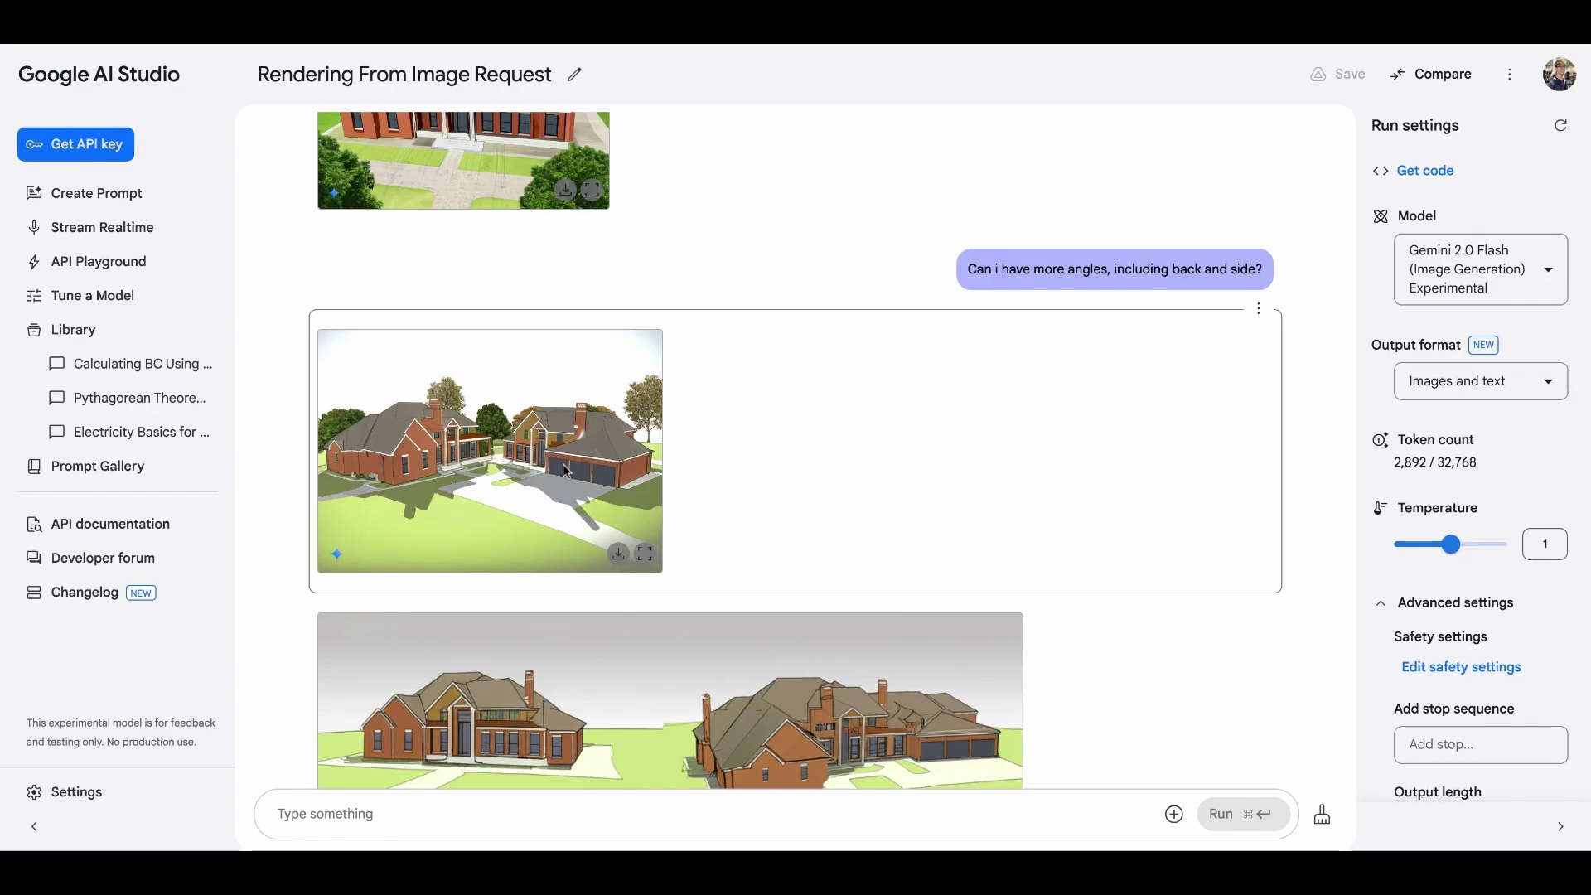
scroll(572, 476, "down", 1)
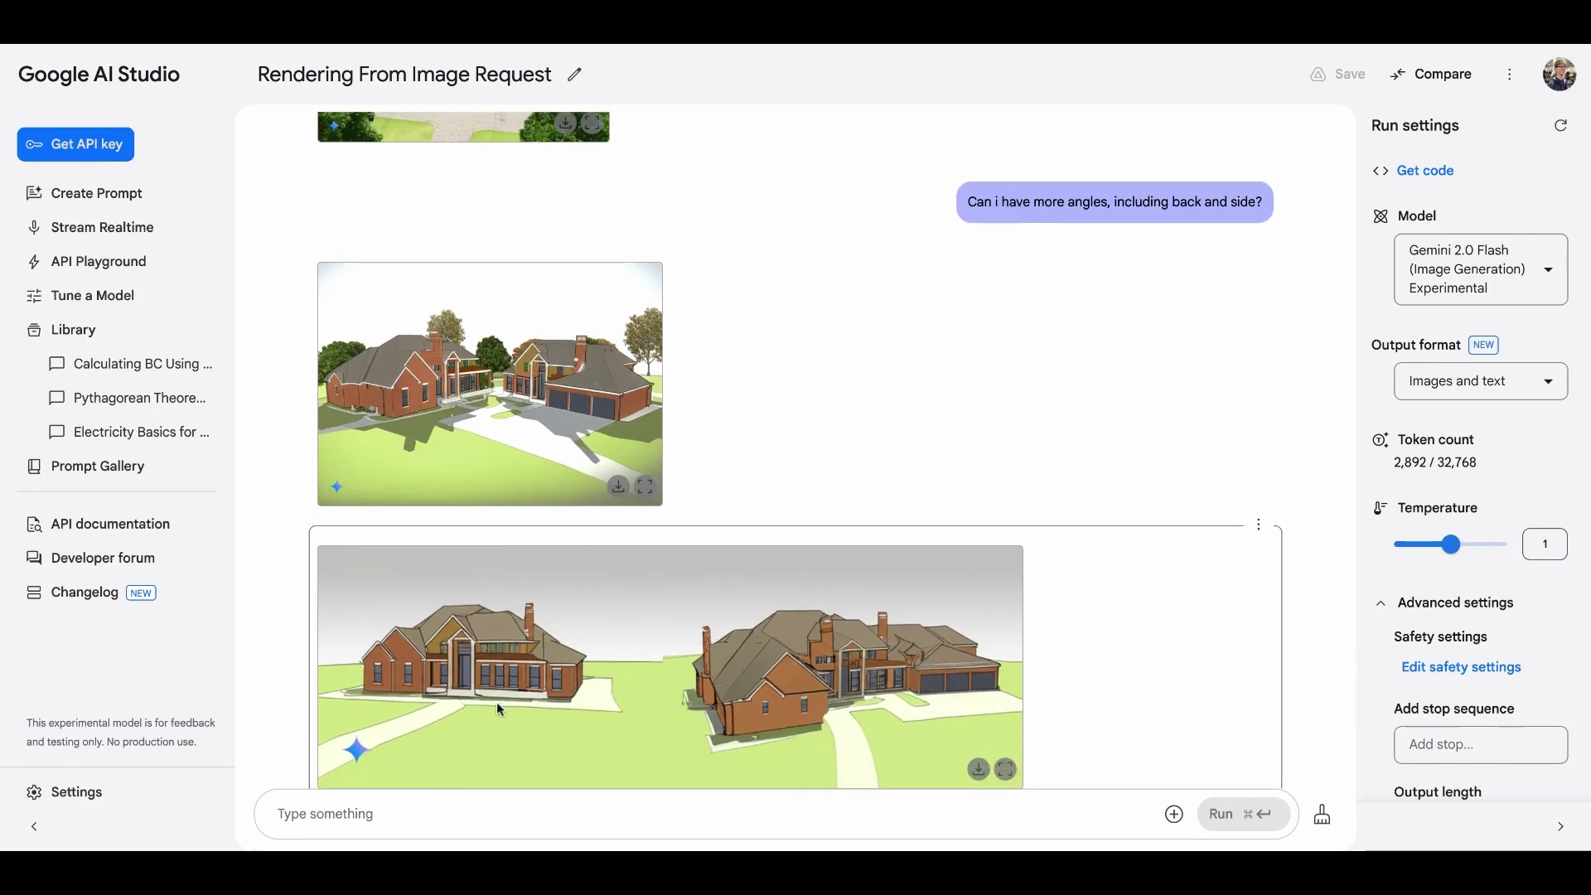
scroll(444, 677, "down", 5)
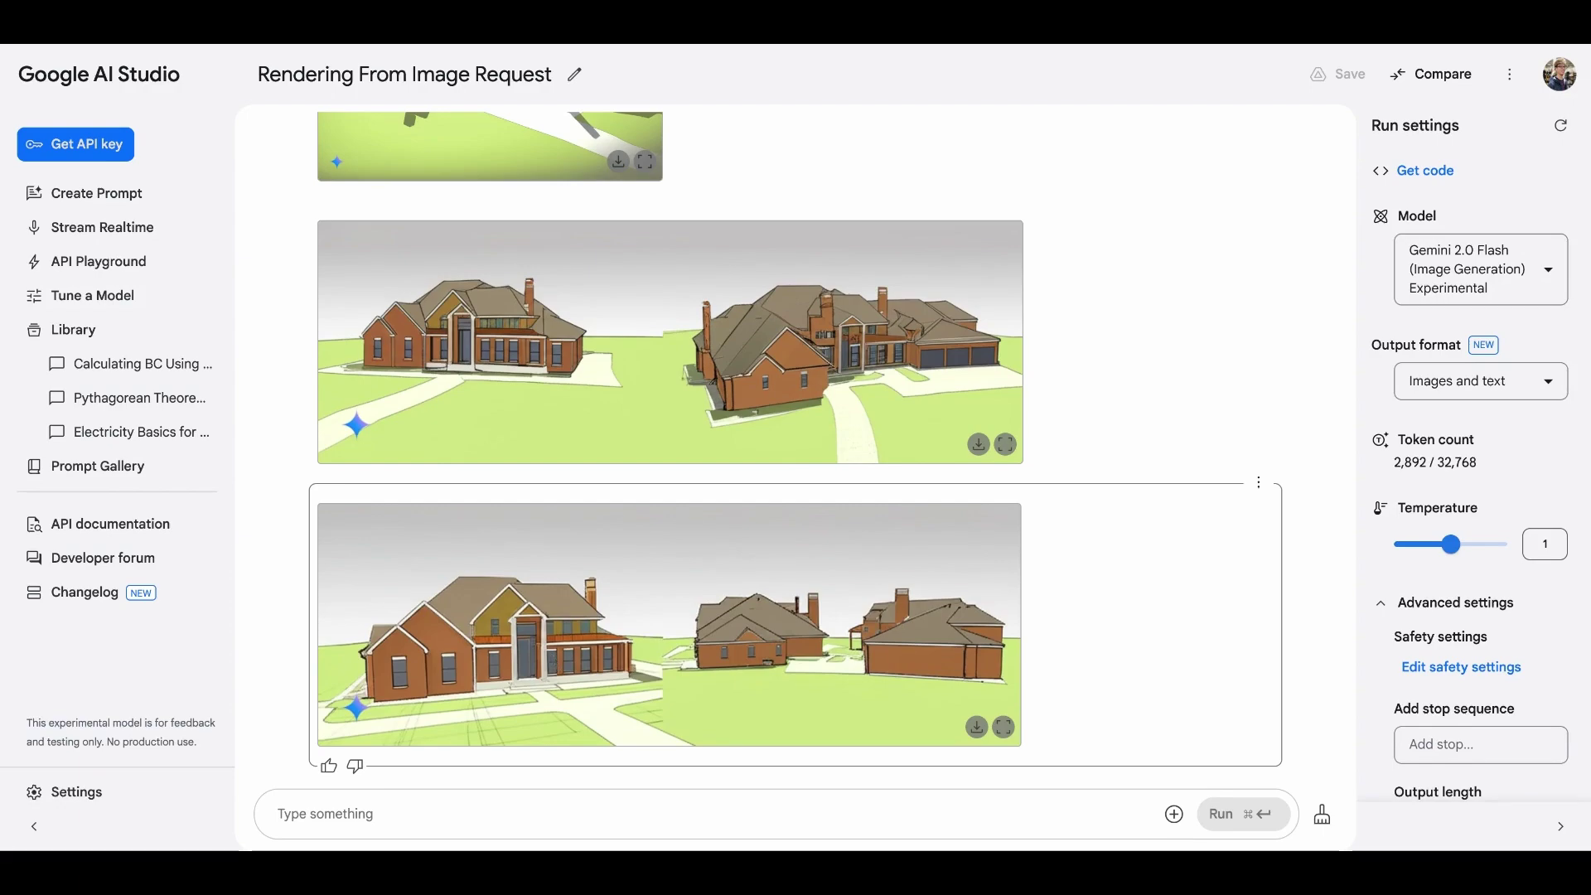
scroll(557, 663, "up", 1)
scroll(795, 480, "up", 15)
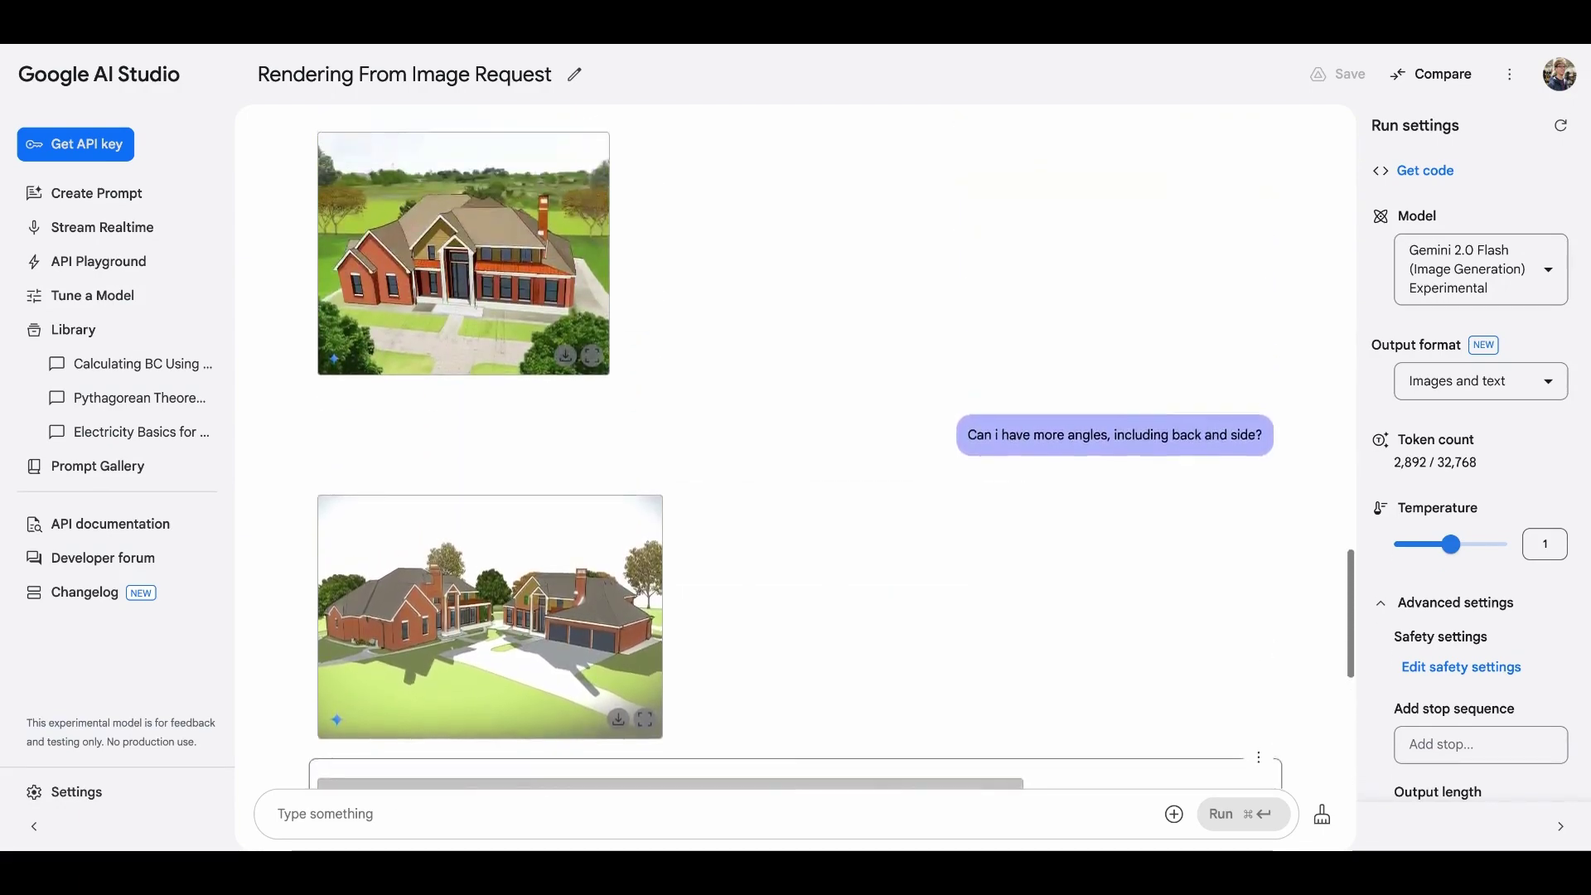
scroll(836, 451, "up", 10)
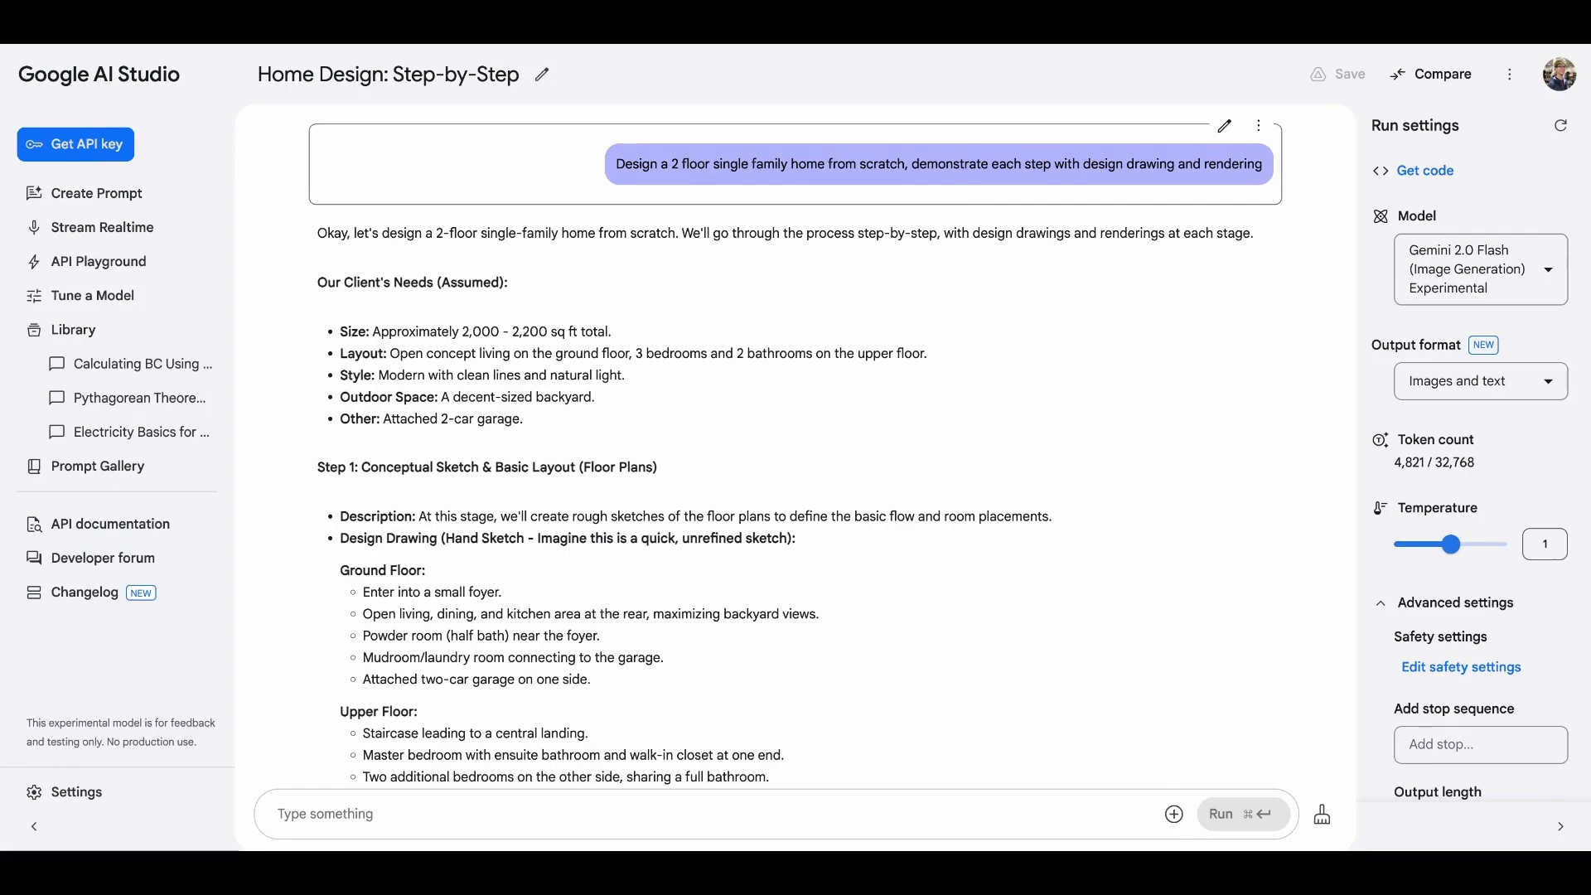
- Highlight the client needs, including open-concept living and upper-floor bedroom and bathroom counts
left_click_drag(524, 420, 296, 340)
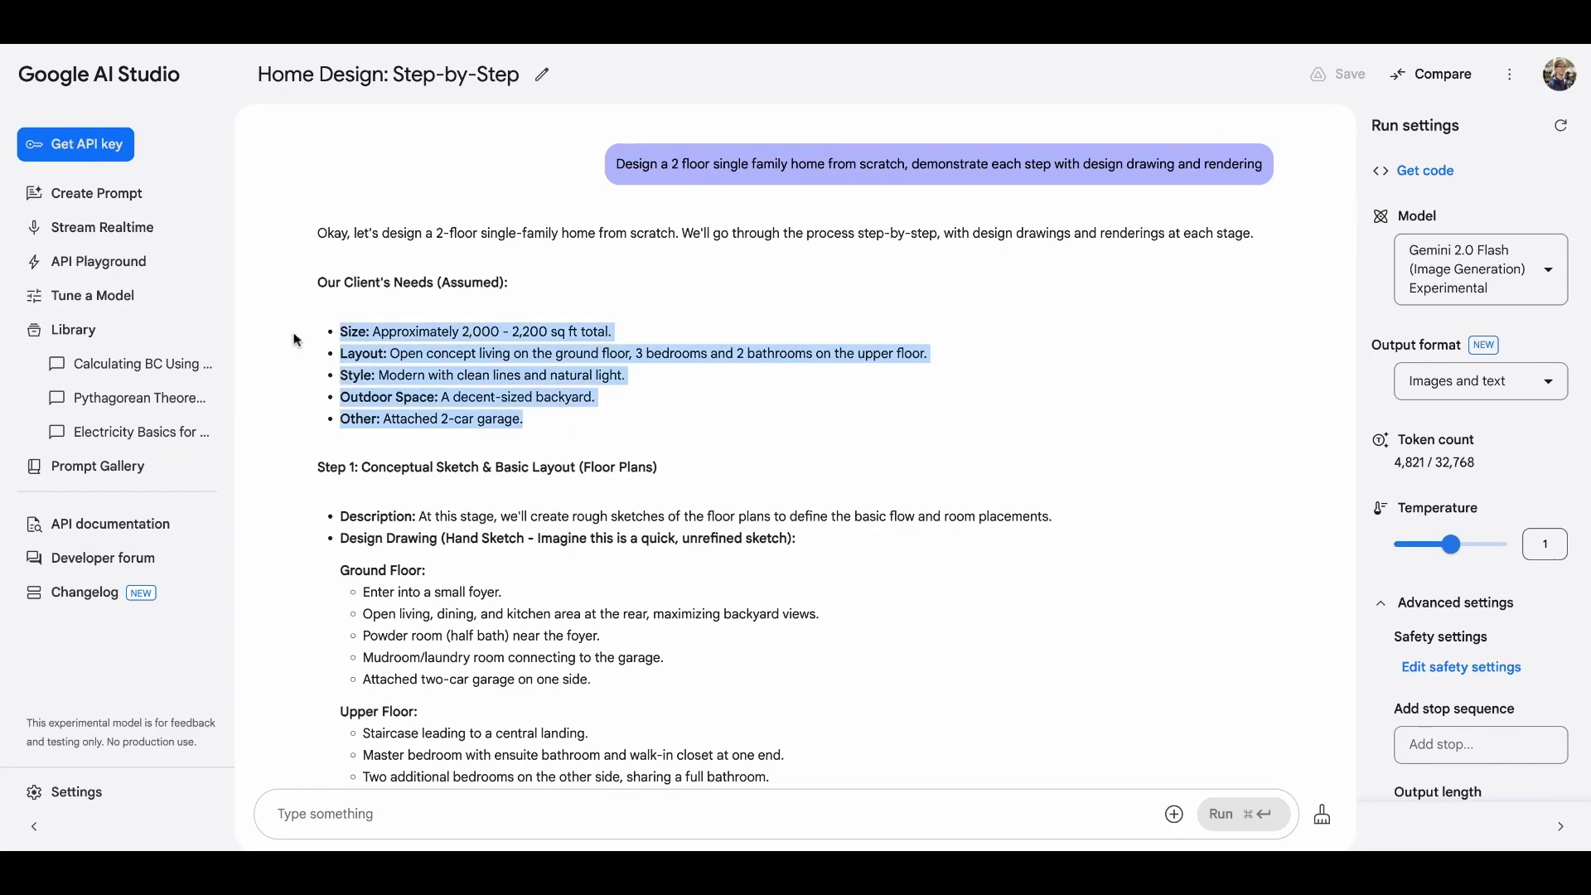
left_click(446, 359)
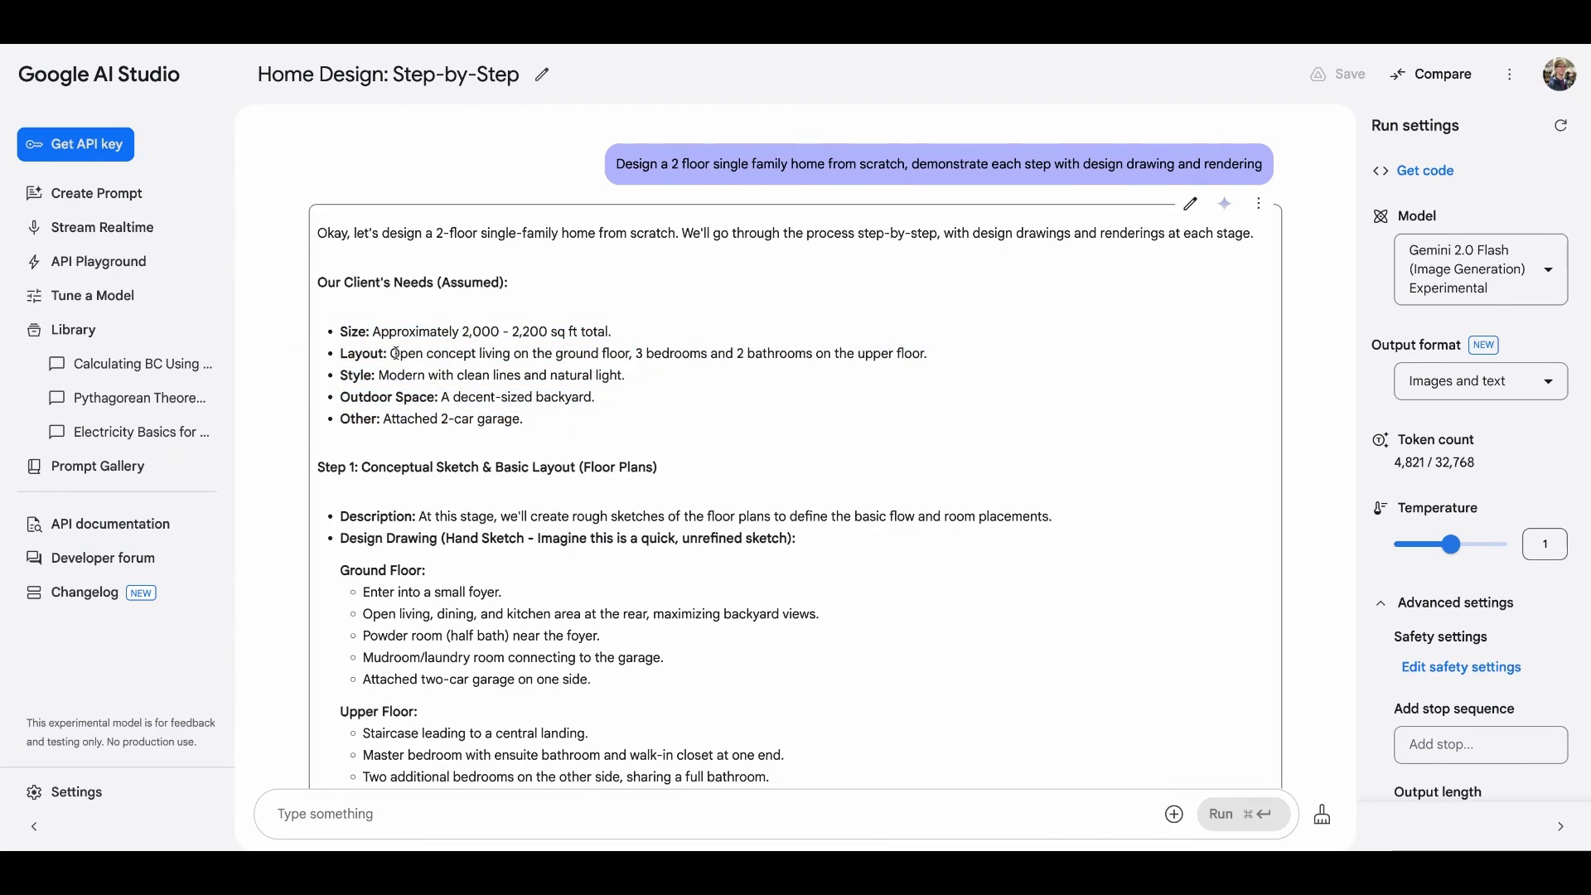
left_click_drag(396, 354, 508, 359)
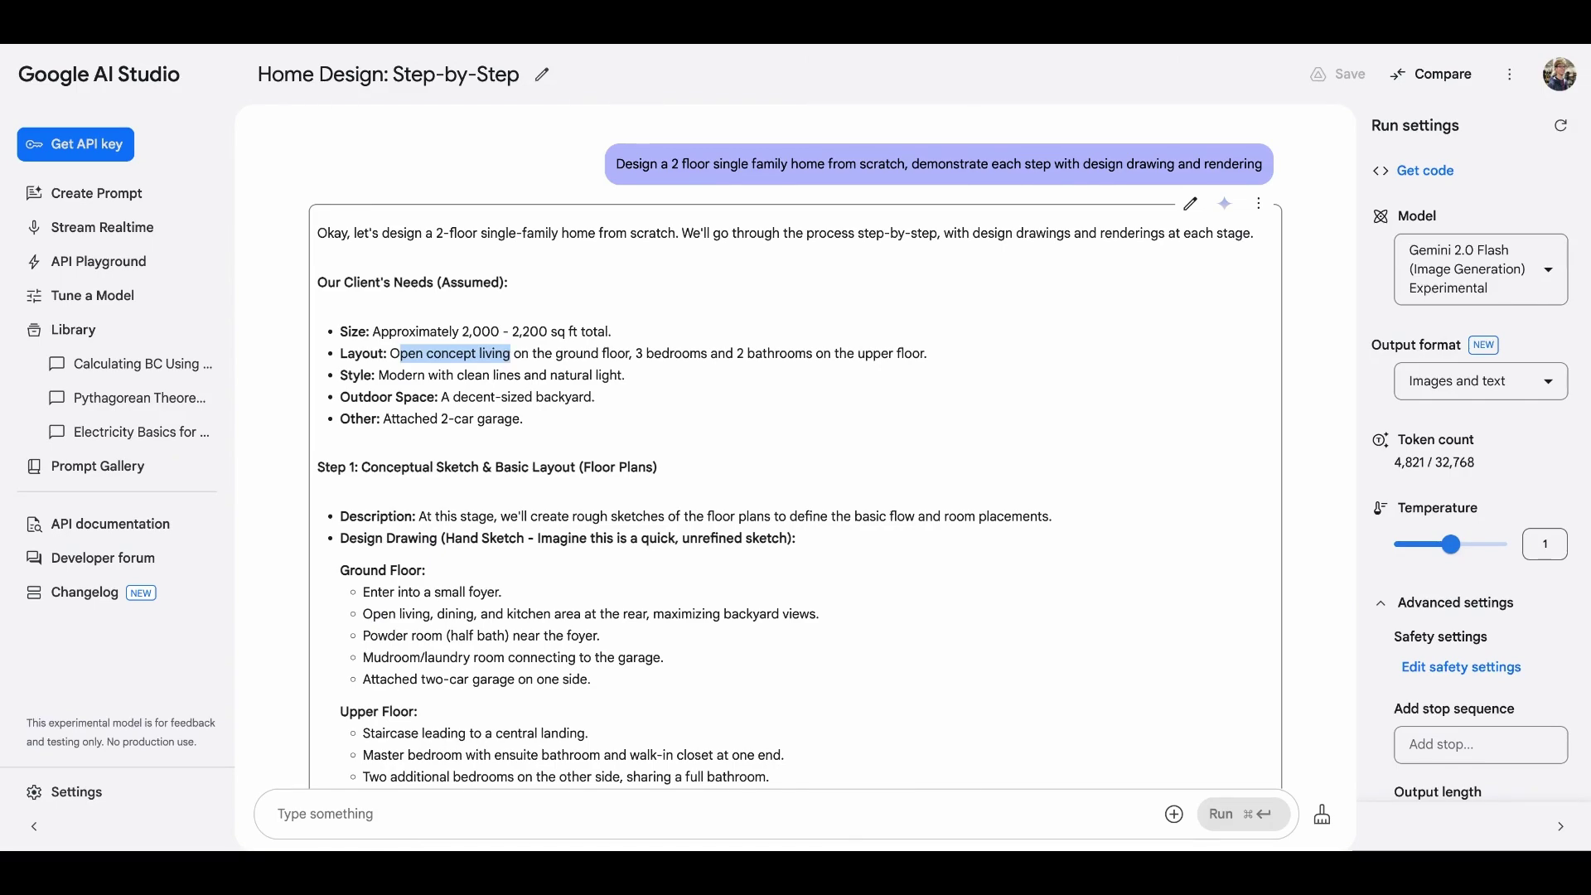
left_click_drag(636, 355, 925, 357)
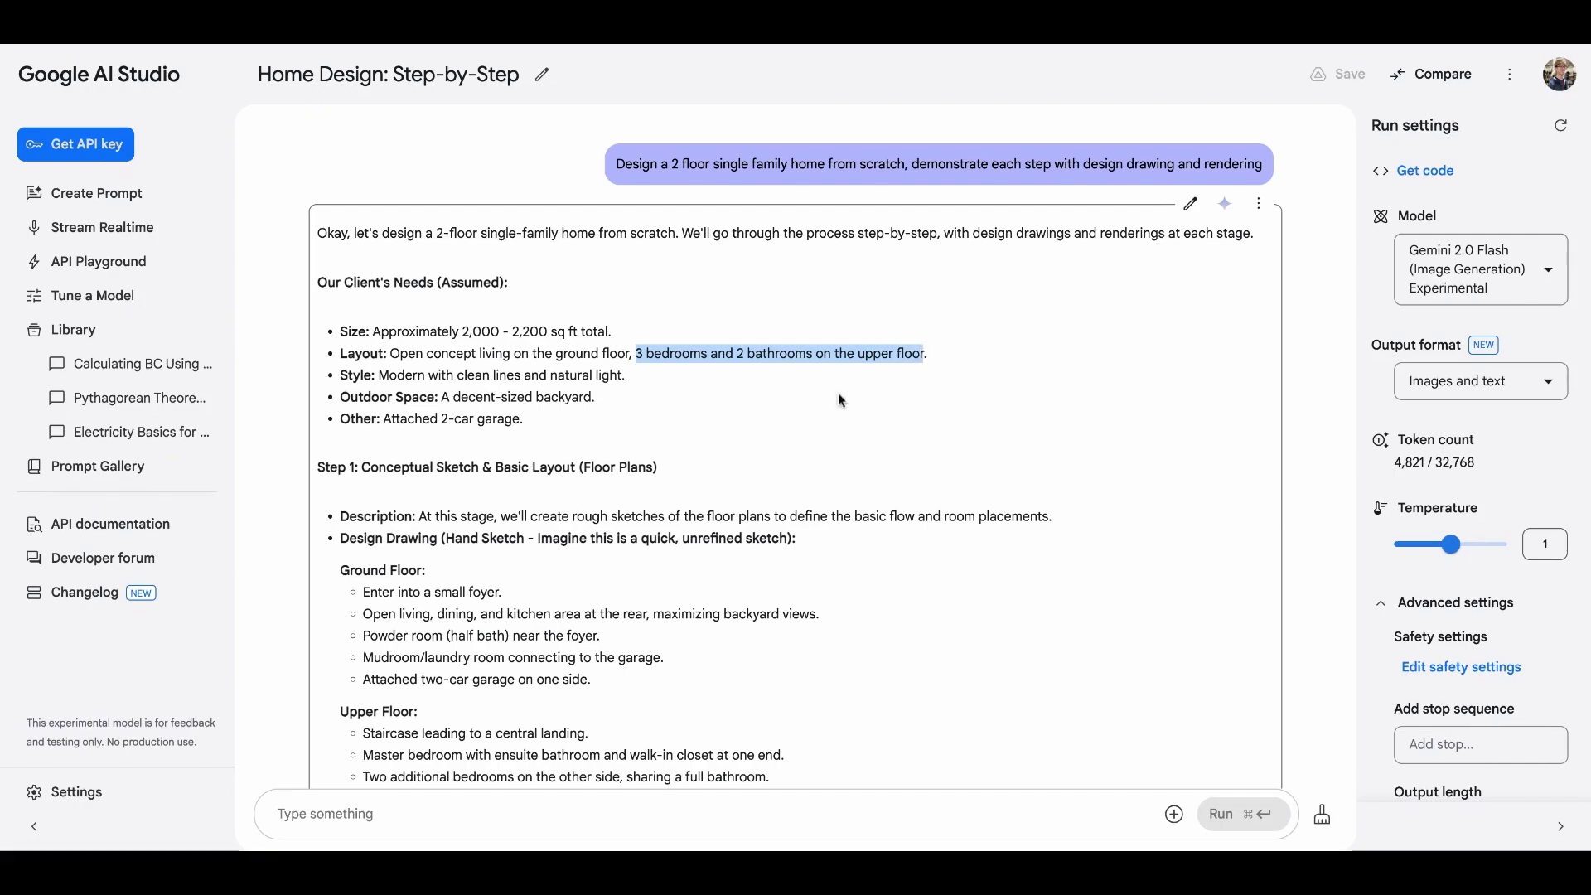
triple_click(484, 348)
scroll(485, 344, "down", 1)
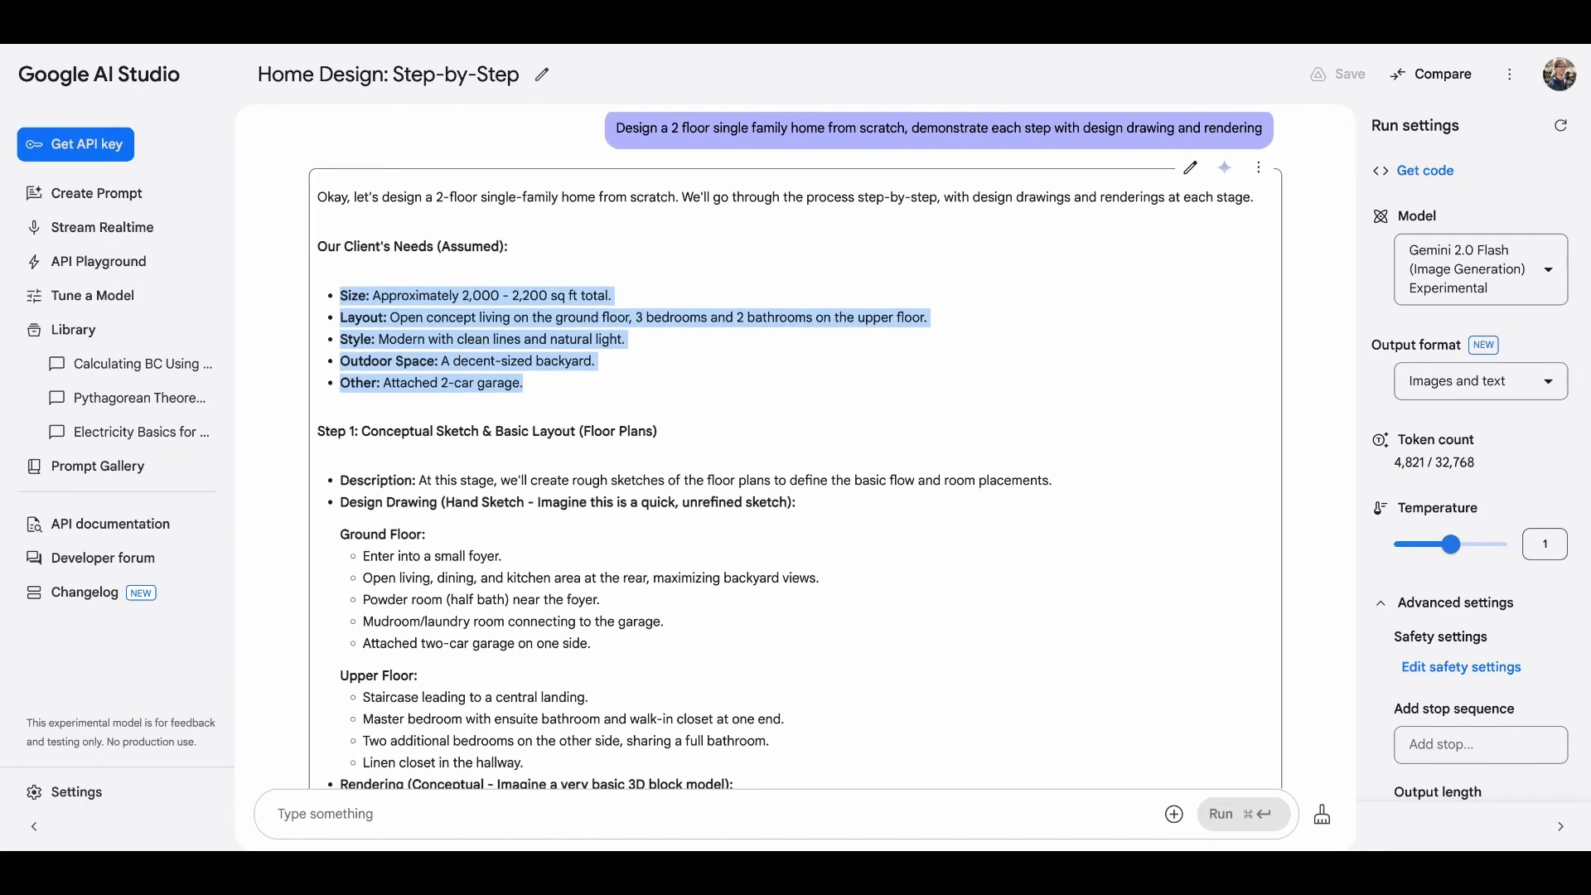
scroll(575, 485, "down", 10)
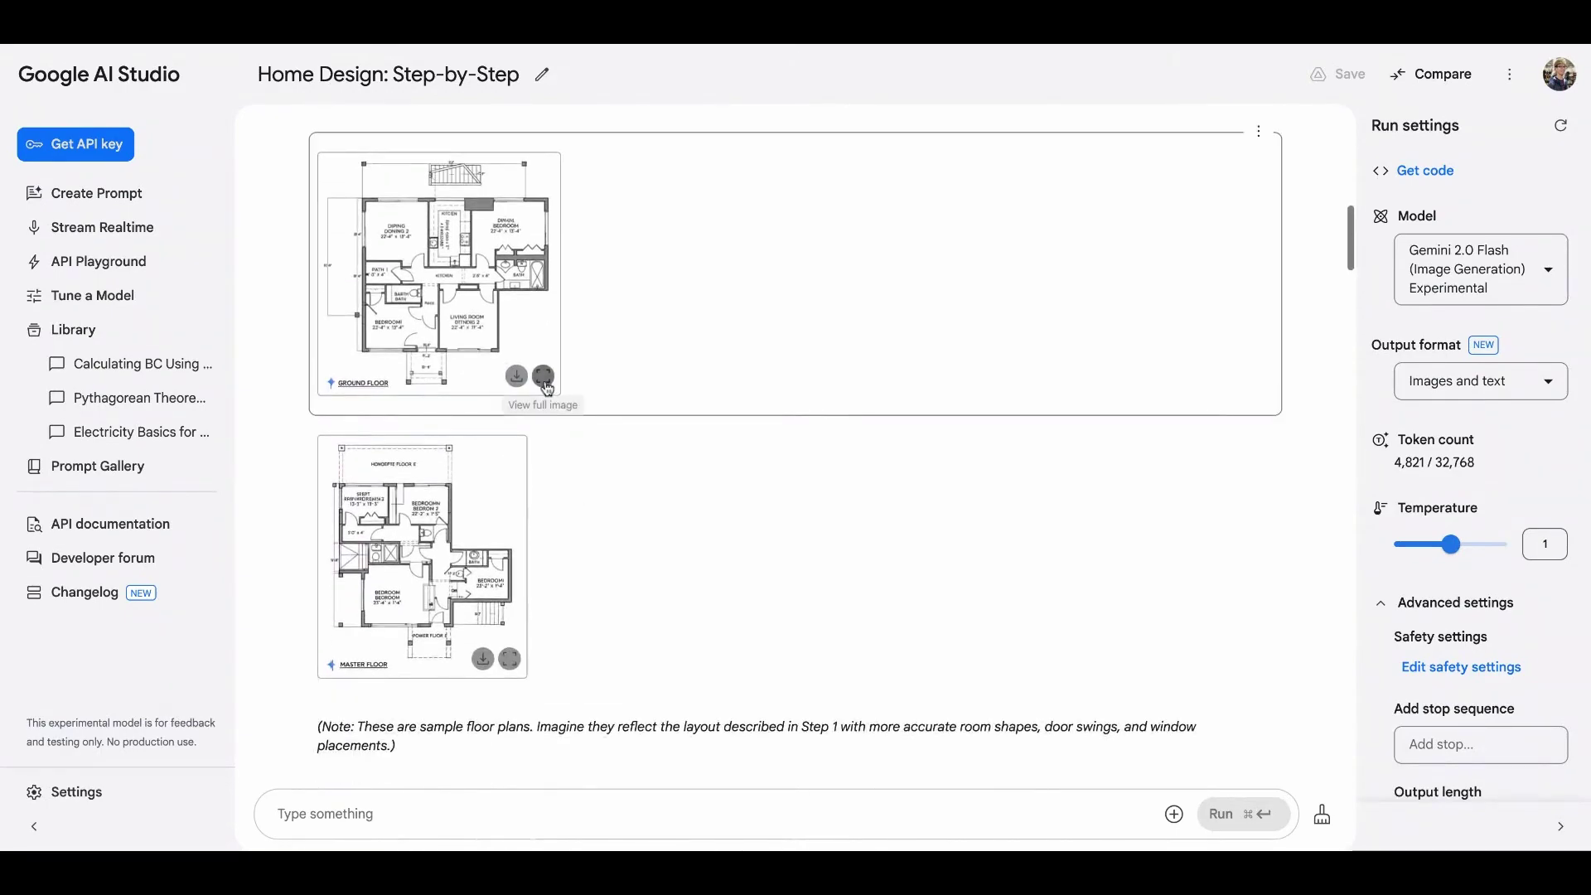
left_click(544, 377)
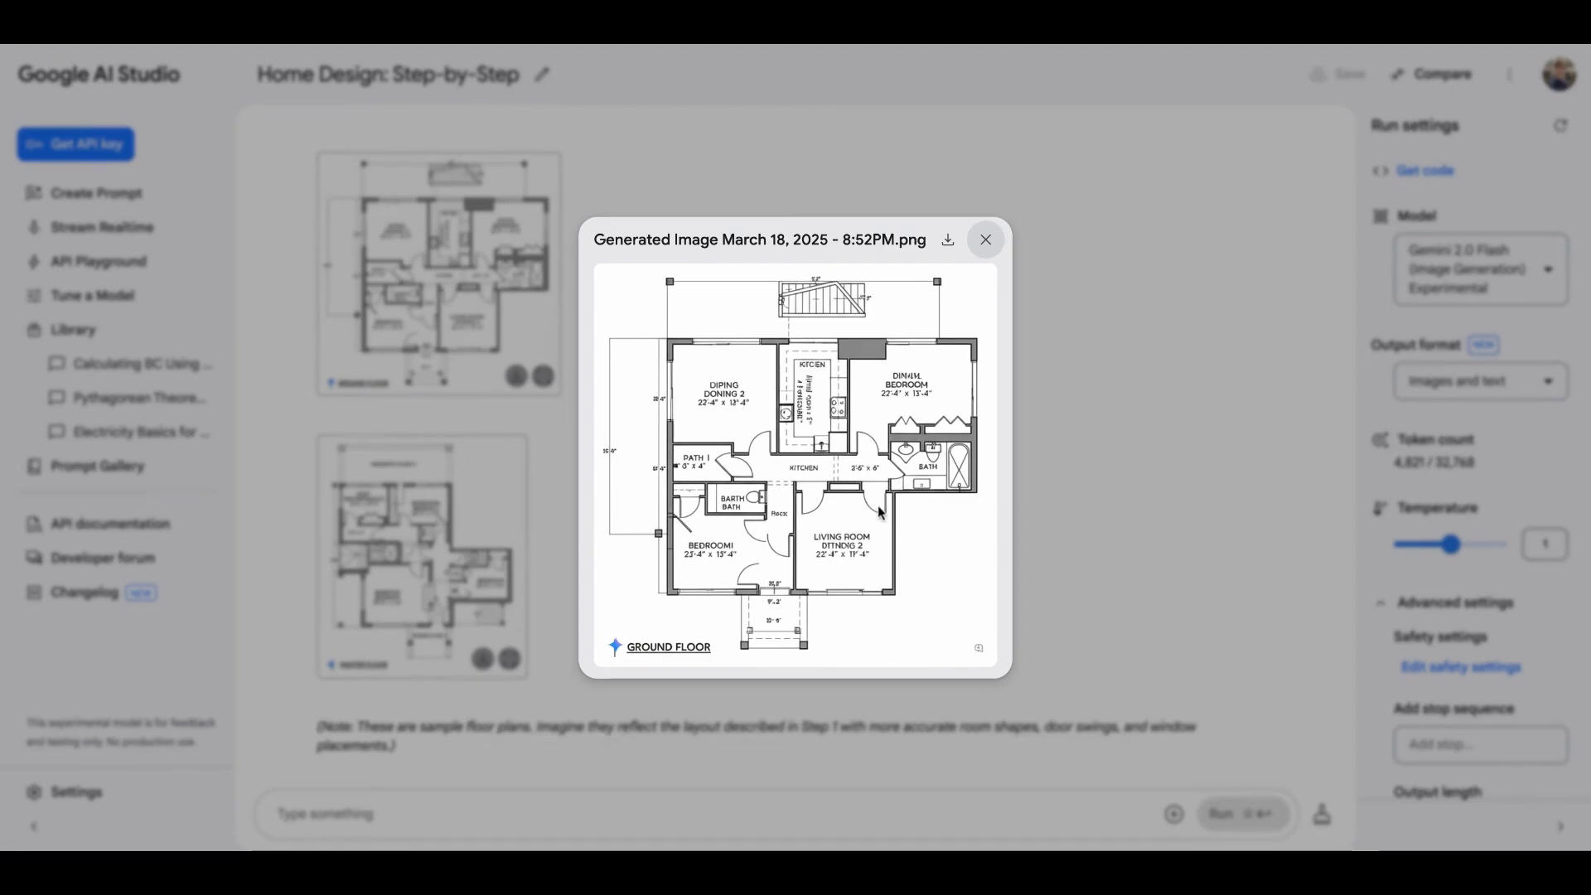
left_click(984, 254)
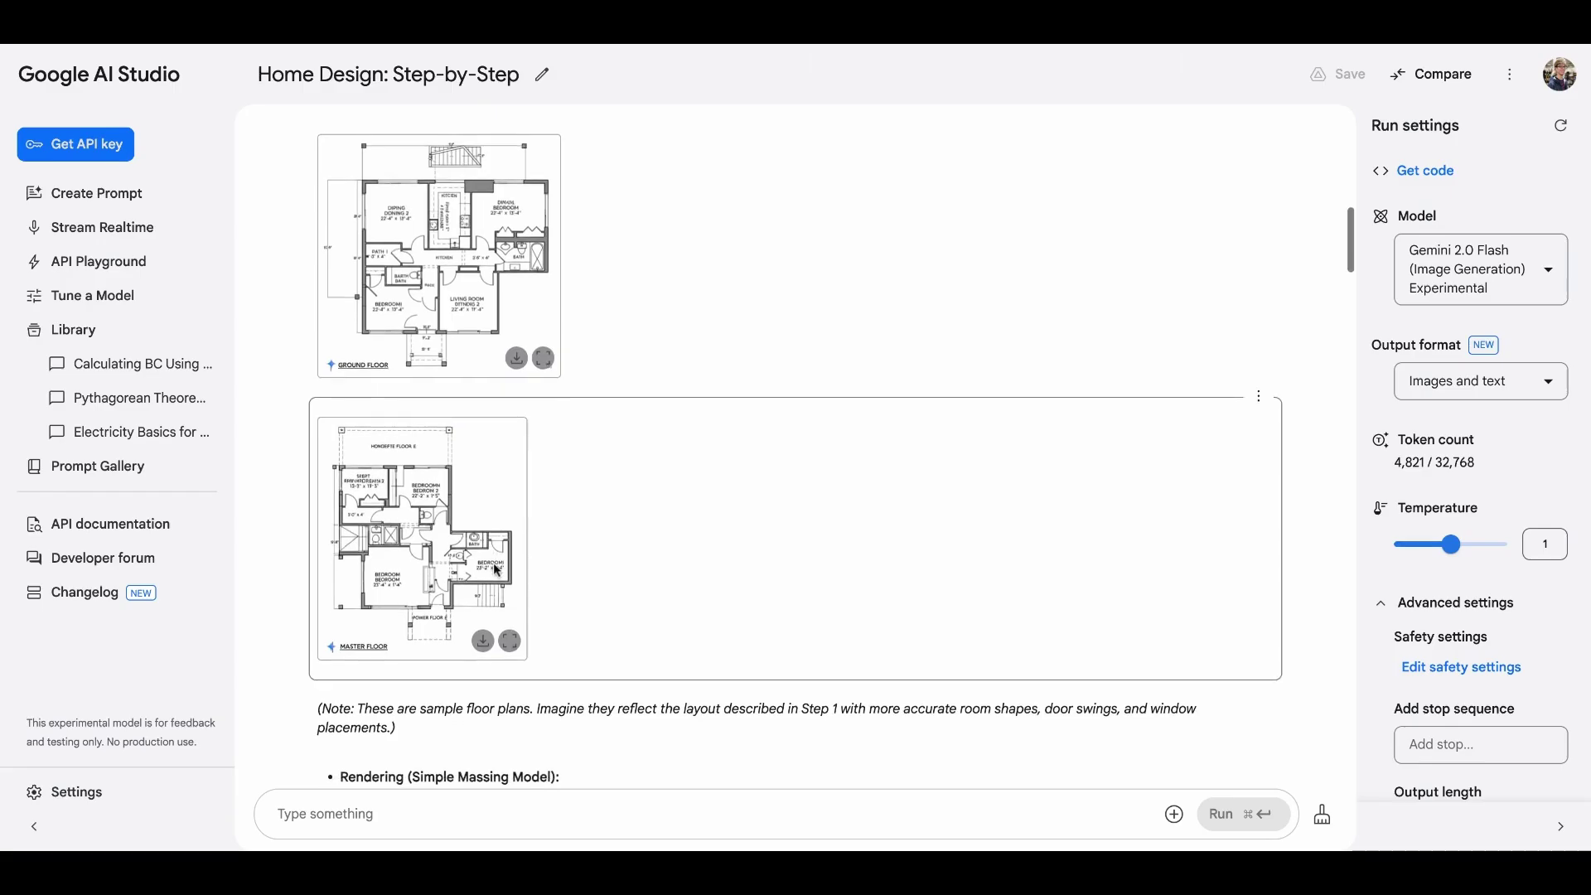
left_click(514, 634)
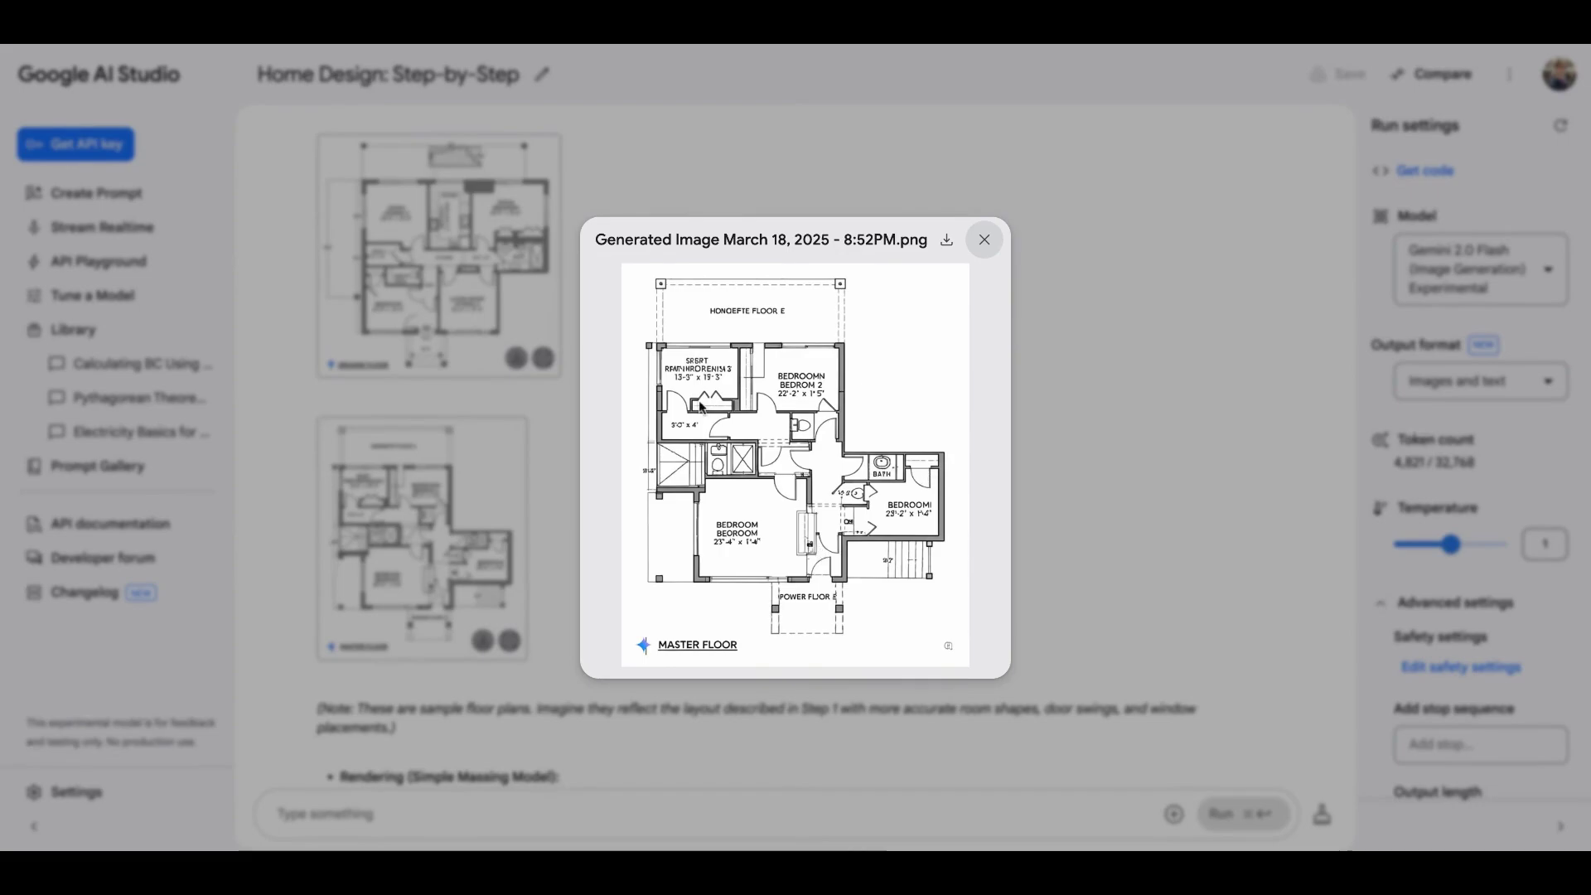
key("Escape")
scroll(719, 505, "down", 5)
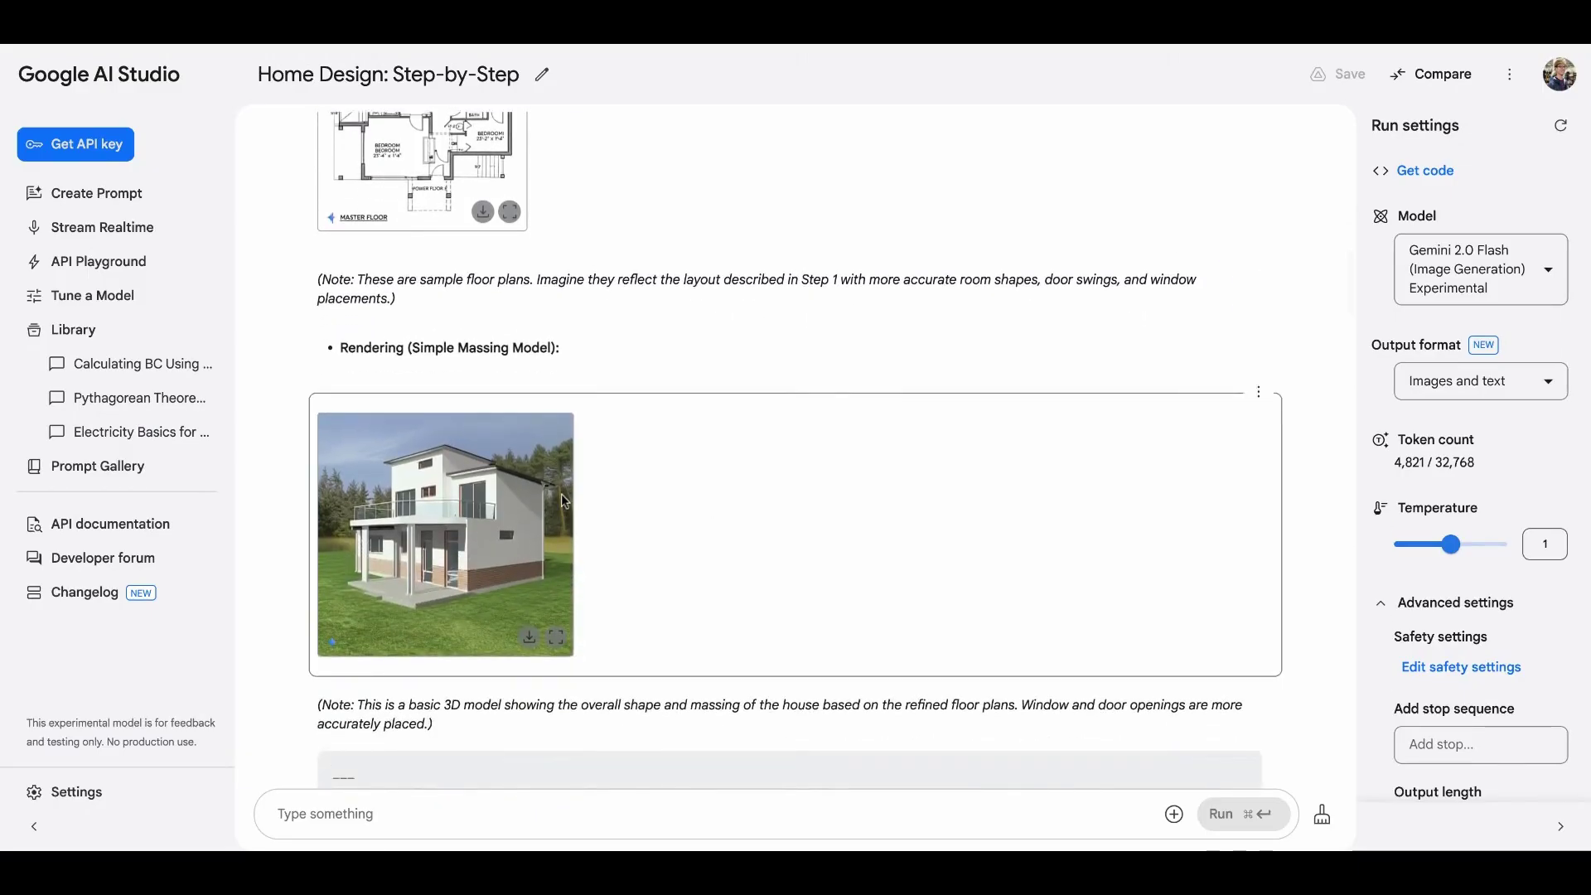
scroll(560, 494, "down", 10)
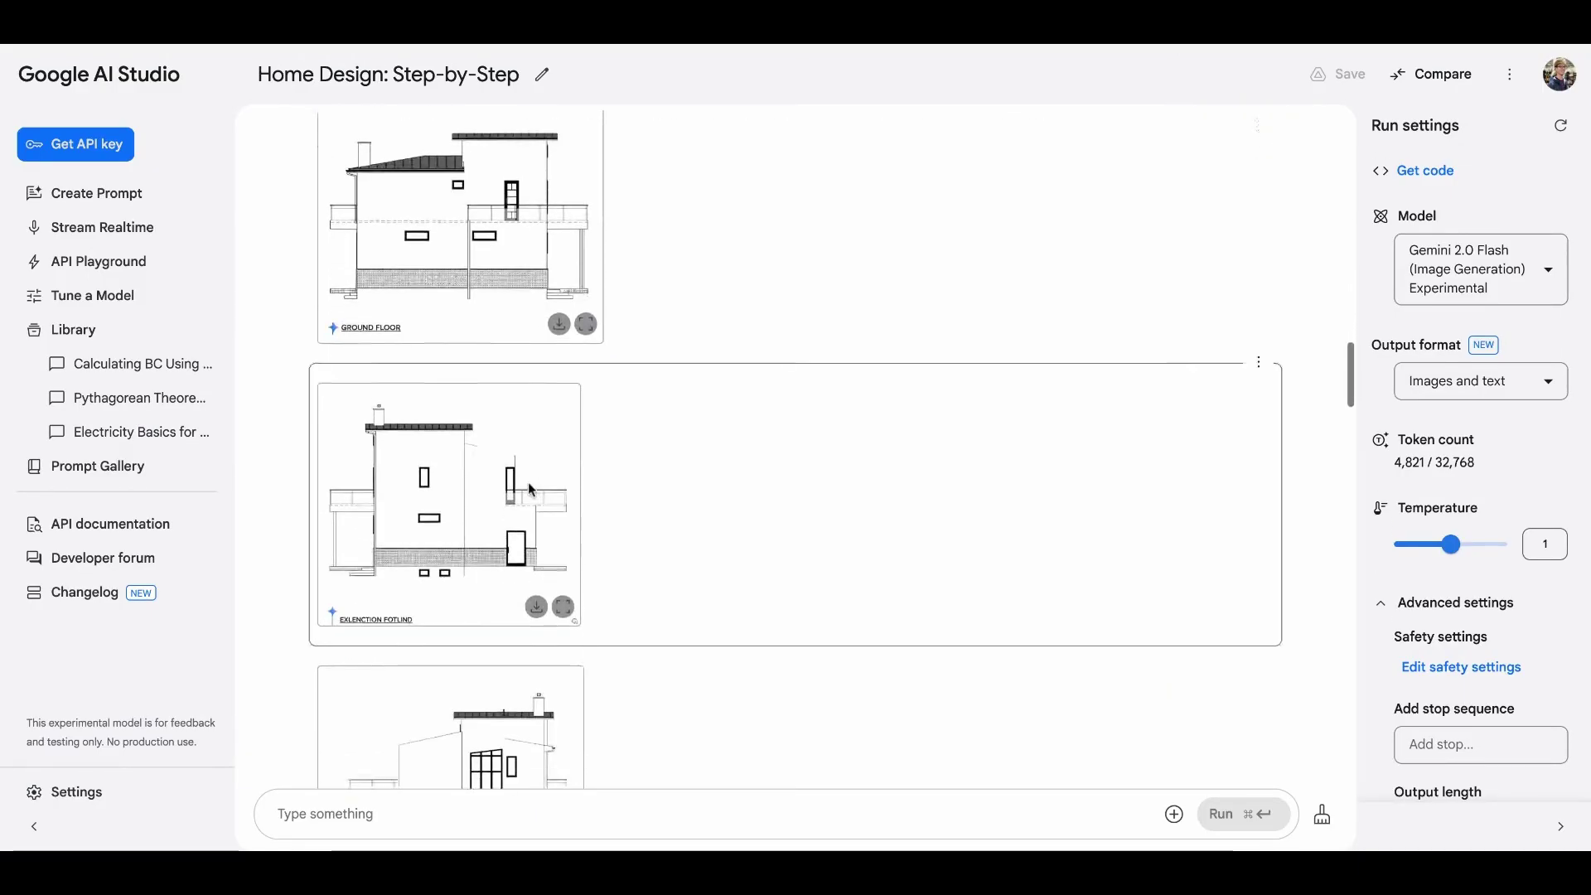
scroll(529, 489, "down", 10)
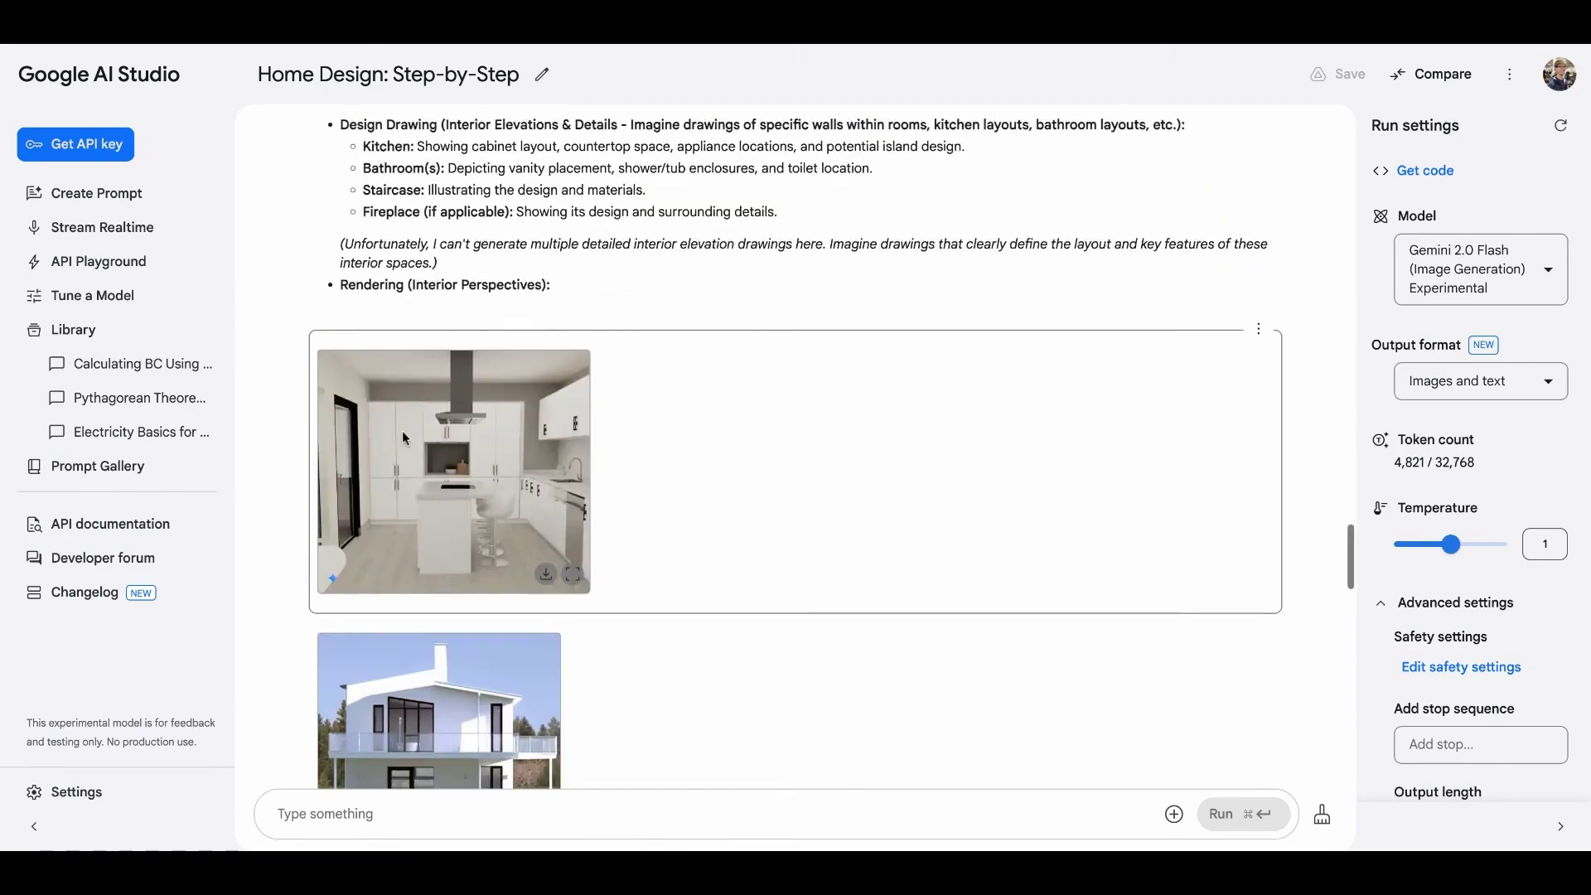
scroll(404, 439, "down", 8)
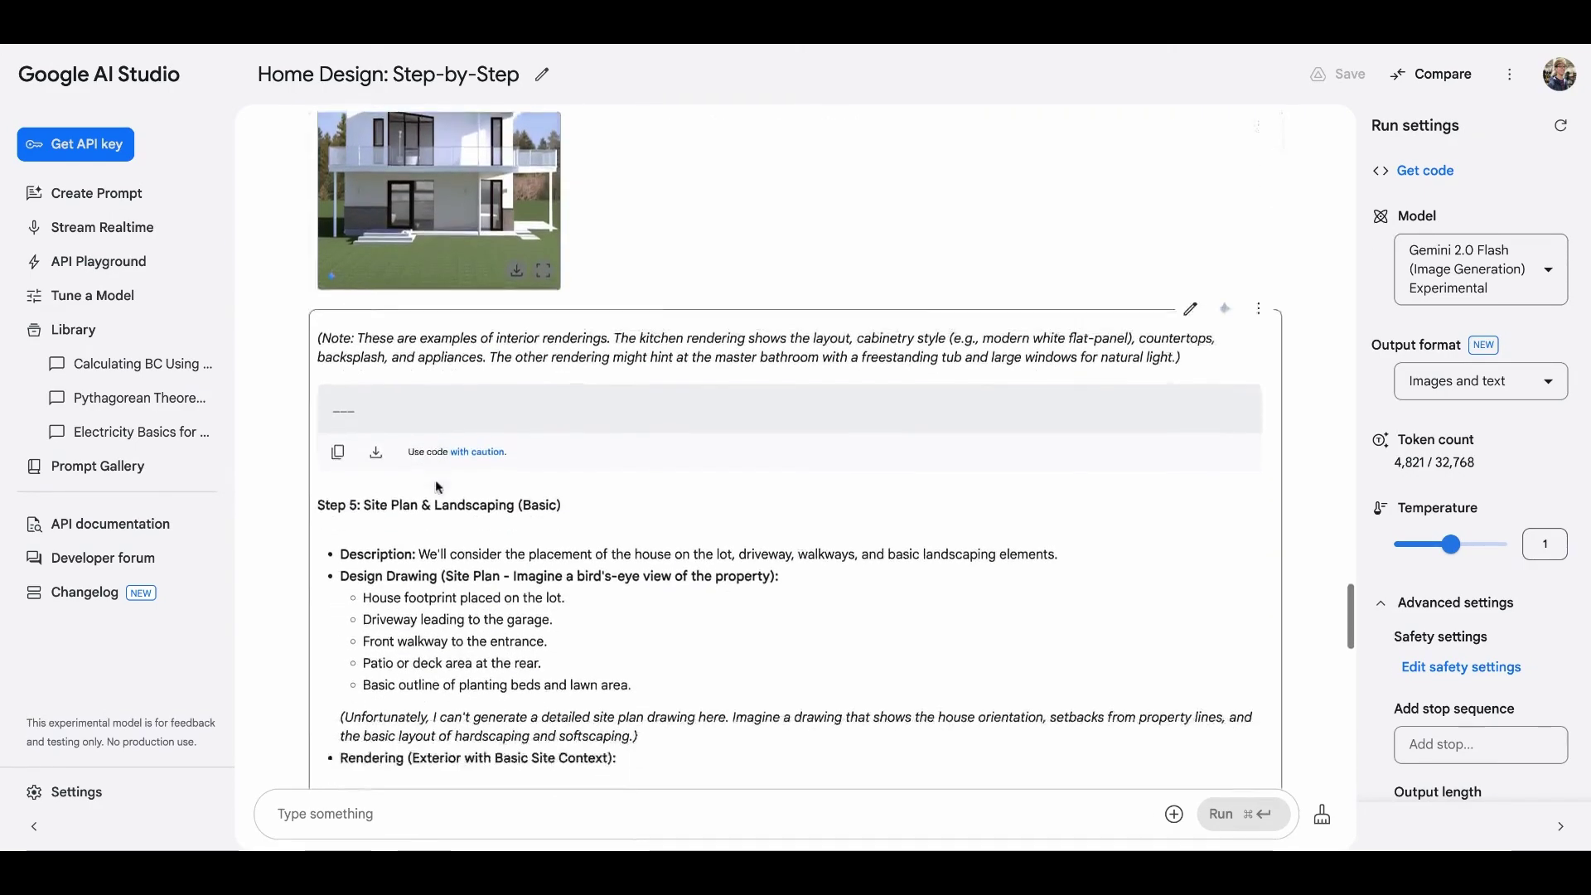
scroll(437, 487, "down", 15)
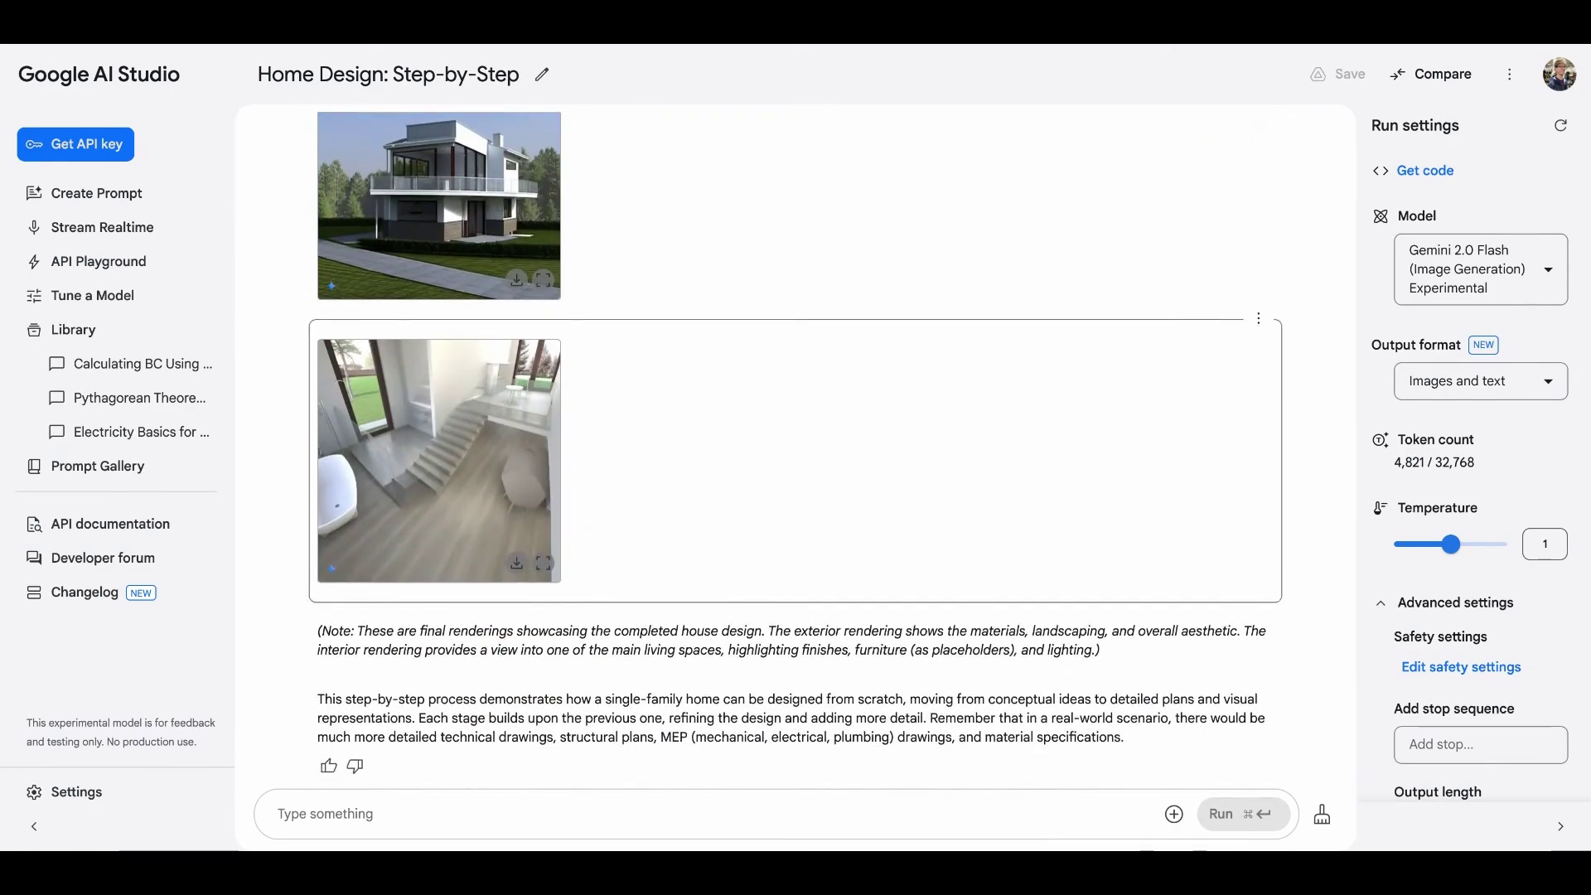